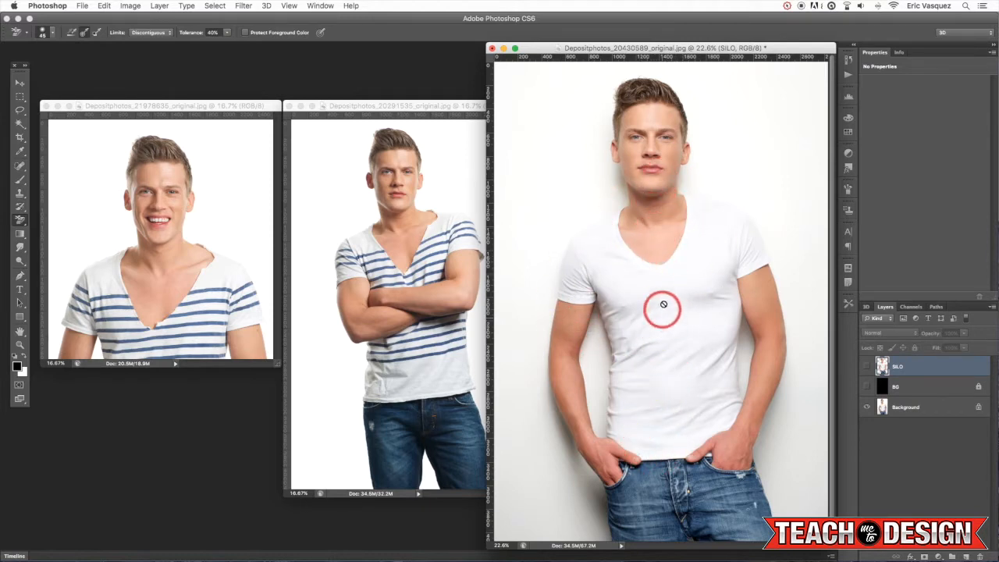
Review the three open model photos one by one, finishing with the white T-shirt photo active and the Move tool selected
{"action": "left_click", "coordinate": [234, 104]}
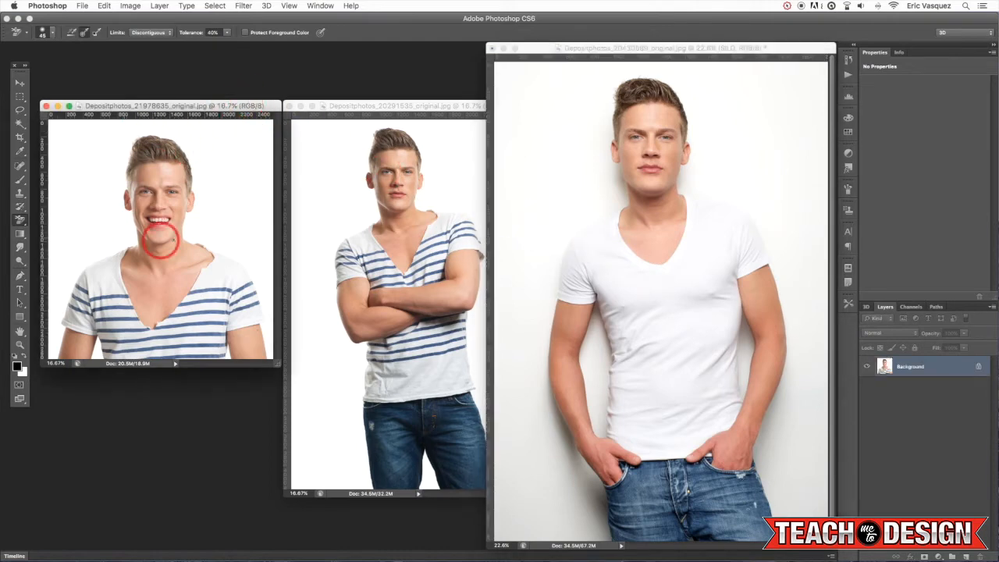
{"action": "left_click", "coordinate": [463, 105]}
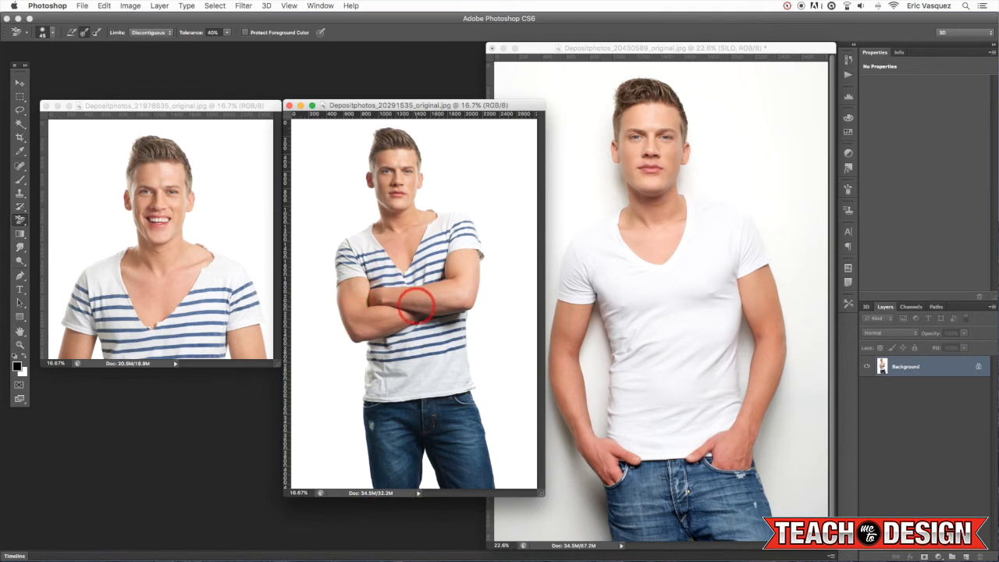
{"action": "key", "text": "v"}
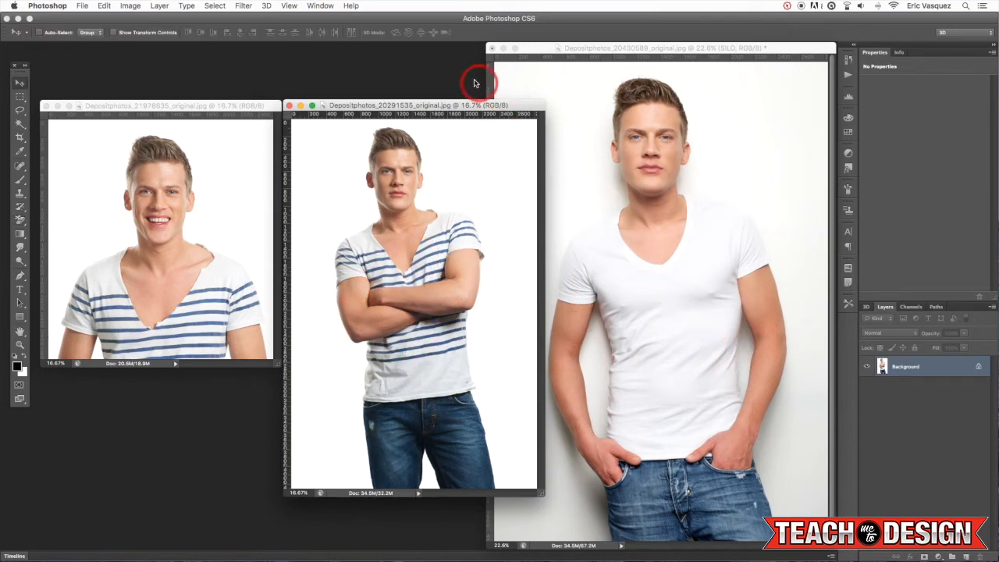
{"action": "left_click", "coordinate": [511, 100]}
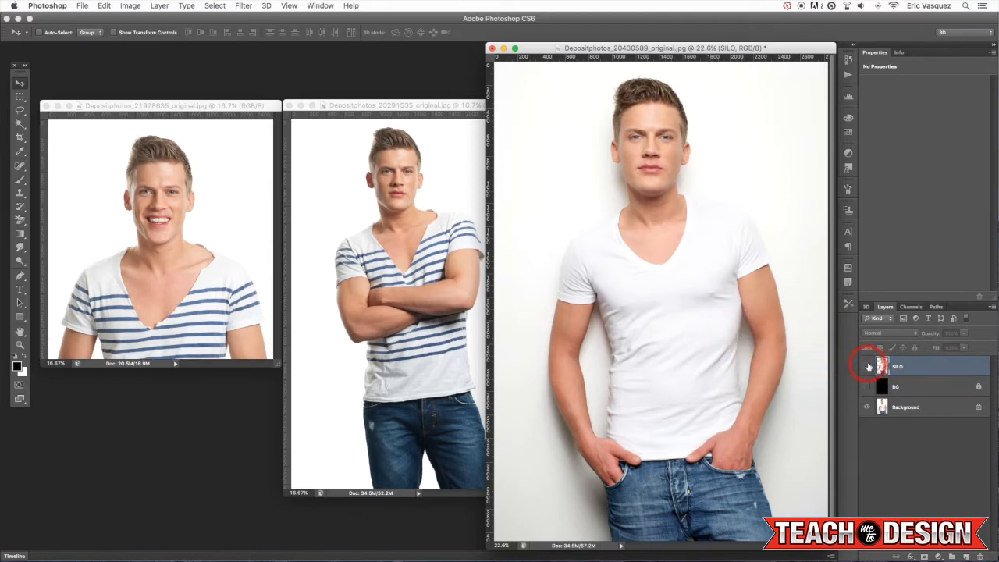
View the work path outlining the man in the white T-shirt photo, then return to its layer list
{"action": "left_click", "coordinate": [936, 307]}
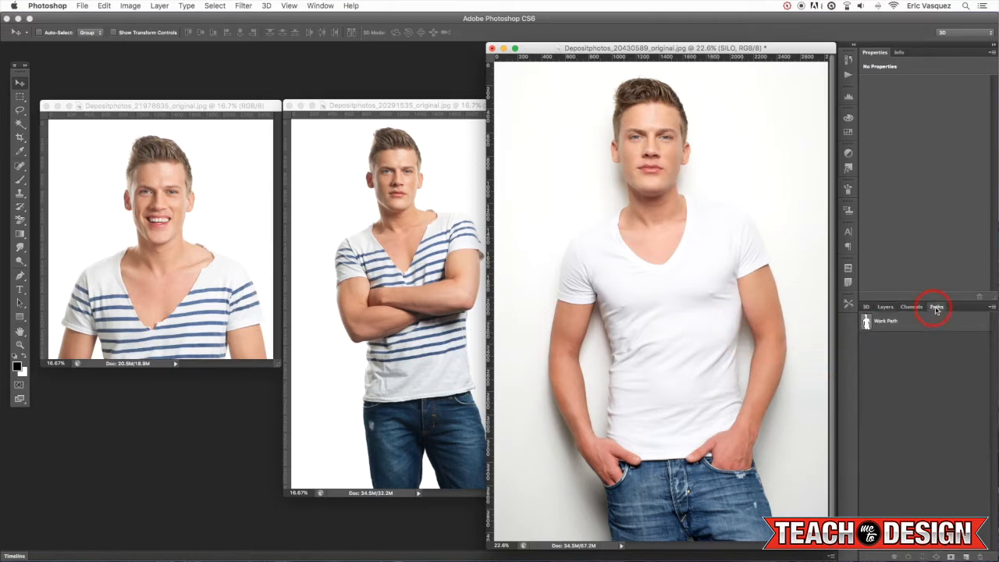
{"action": "left_click", "coordinate": [882, 322]}
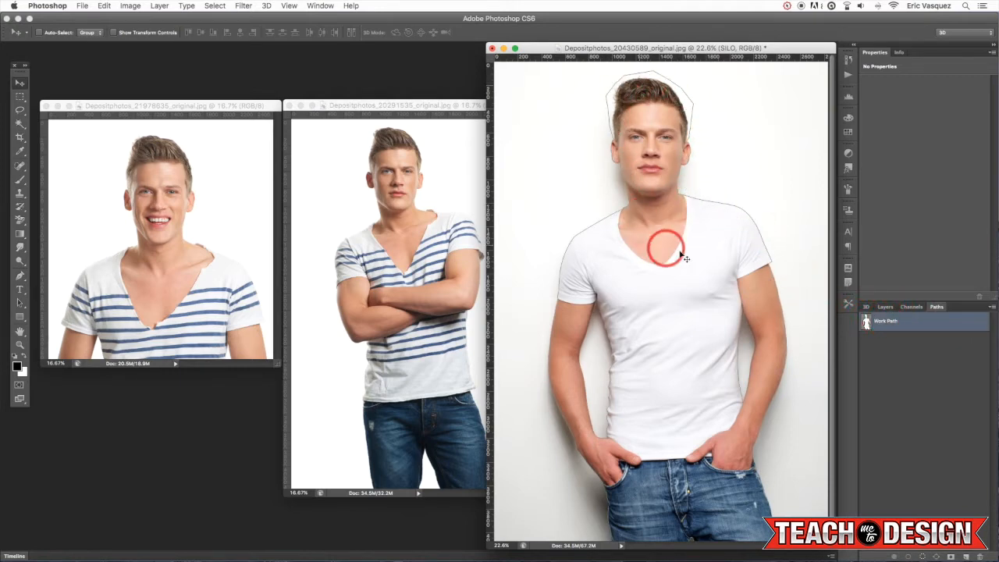
{"action": "left_click", "coordinate": [885, 307]}
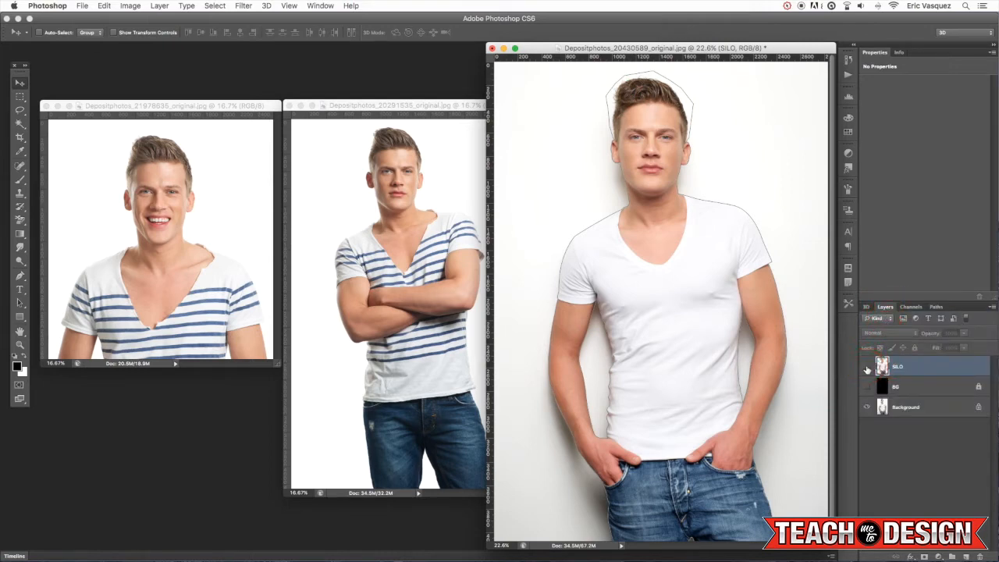
Make the BG and SILO layers visible and unlock the BG layer, leaving SILO selected
{"action": "left_click", "coordinate": [867, 367]}
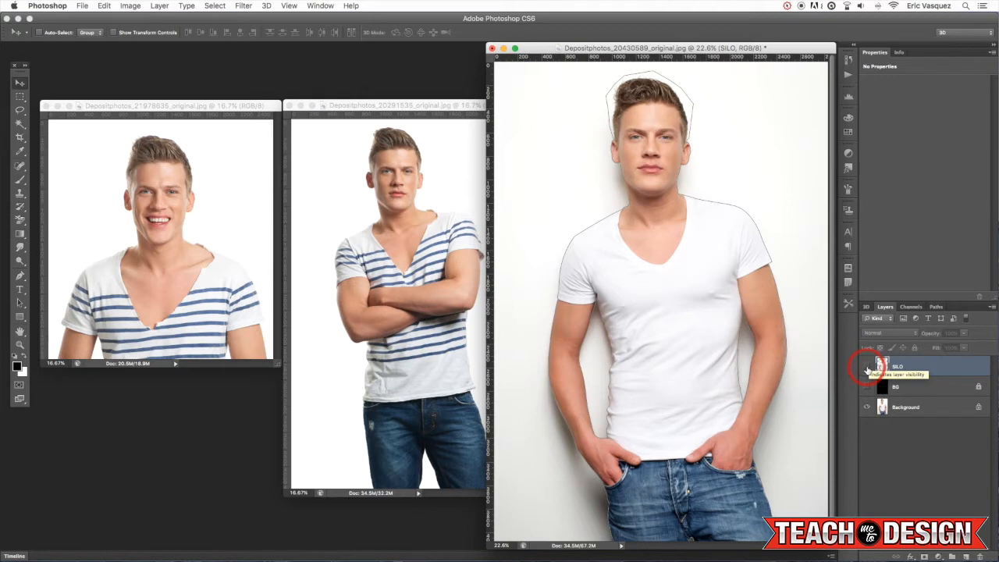
{"action": "left_click", "coordinate": [867, 388]}
{"action": "left_click", "coordinate": [867, 368]}
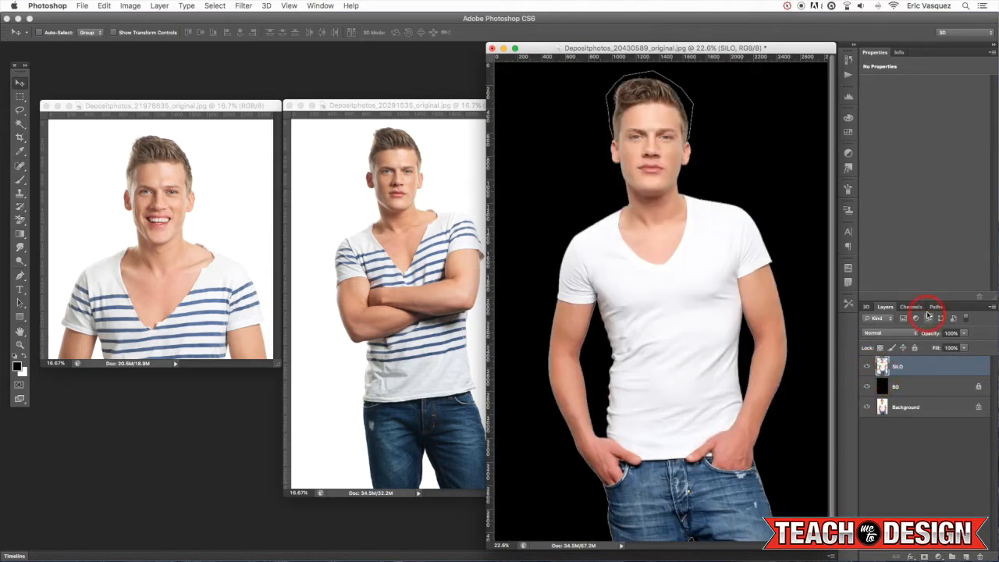
{"action": "left_click", "coordinate": [912, 382]}
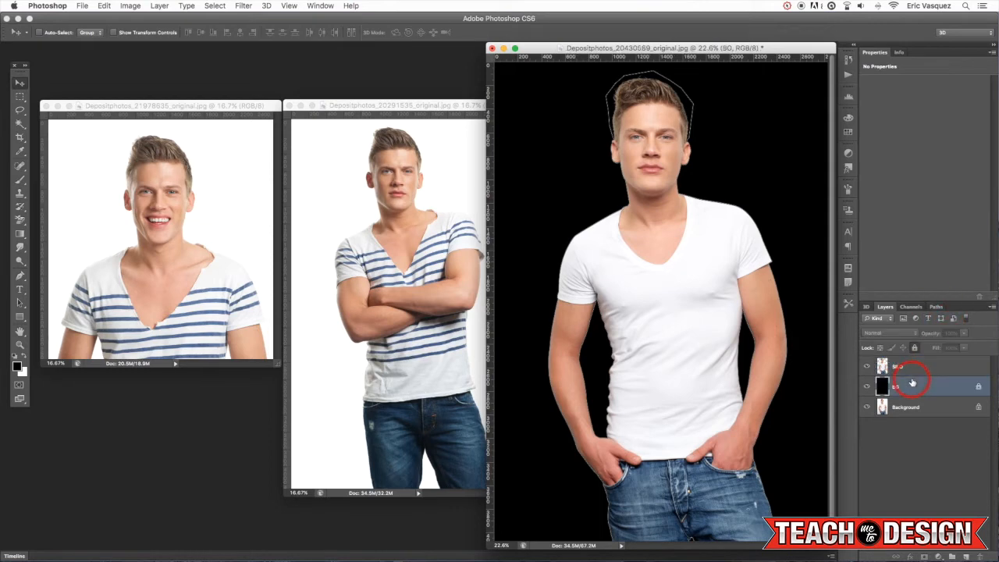
{"action": "left_click", "coordinate": [919, 368]}
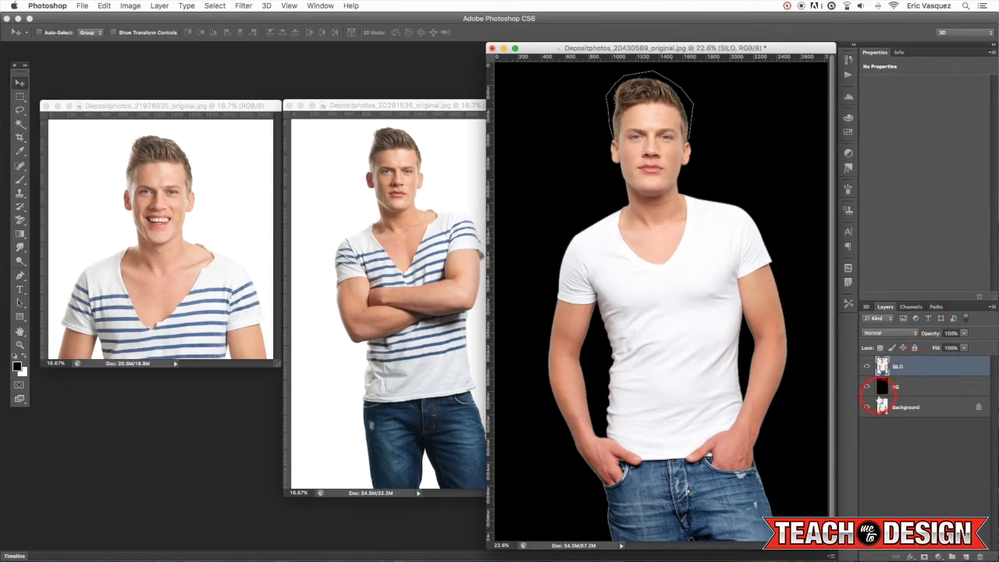
Hide the Background layer and delete the work path around the man in the white T-shirt
{"action": "left_click", "coordinate": [935, 307]}
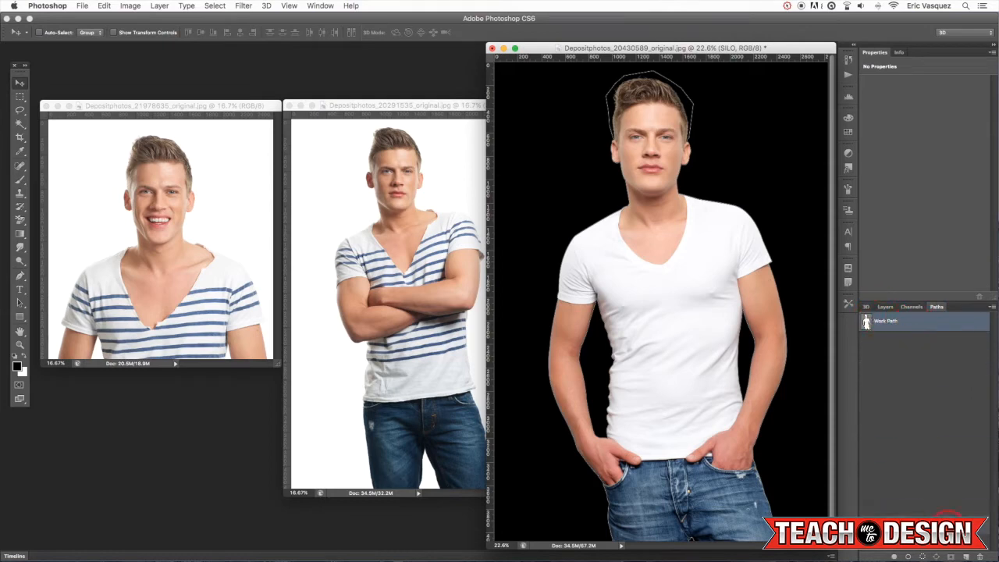
{"action": "left_click", "coordinate": [978, 553]}
{"action": "left_click", "coordinate": [886, 308]}
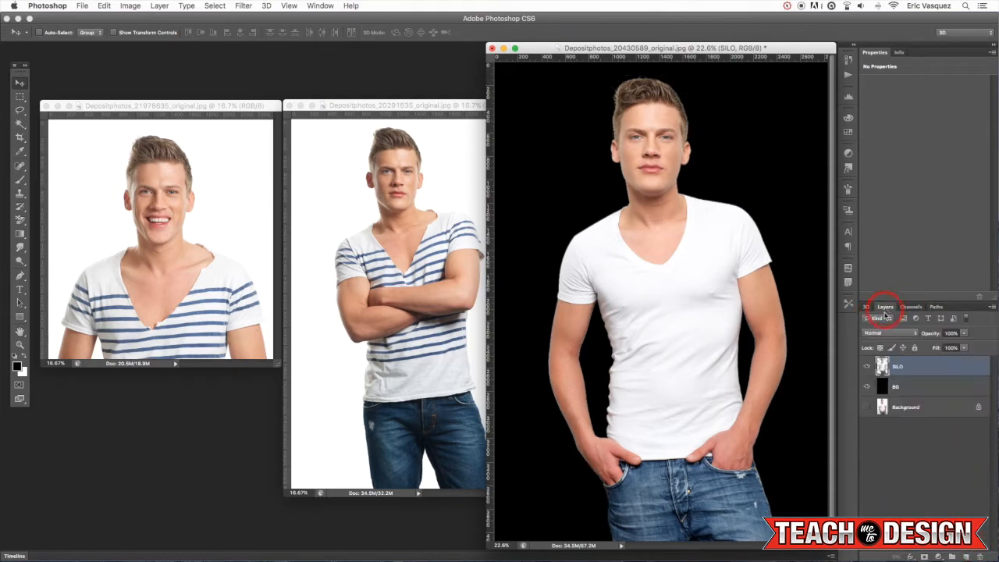
Inspect the SILO cutout and the black BG layer by switching each one's visibility off and on
{"action": "left_click", "coordinate": [867, 366]}
{"action": "left_click", "coordinate": [867, 366]}
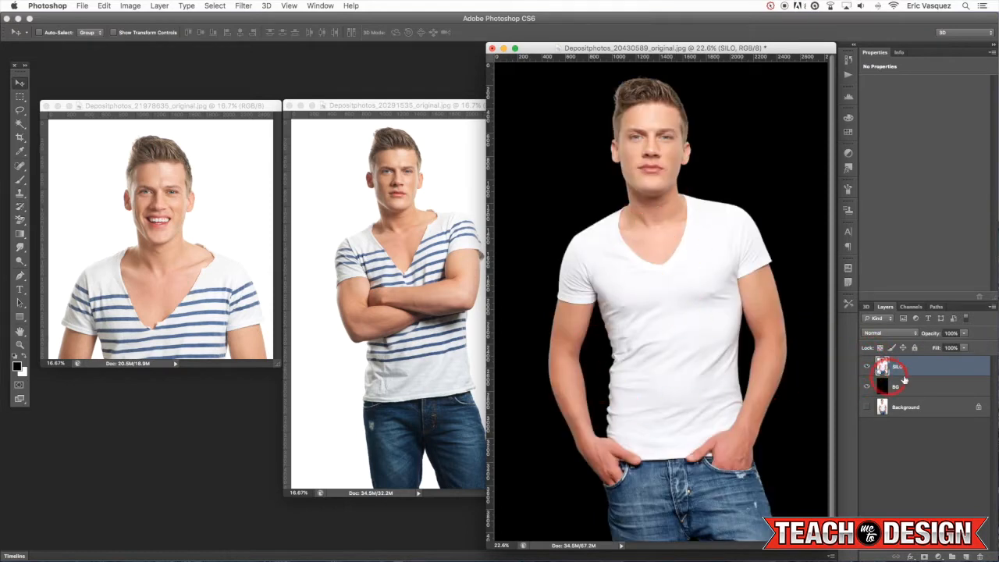
{"action": "left_click", "coordinate": [880, 386]}
{"action": "left_click", "coordinate": [867, 386]}
{"action": "left_click", "coordinate": [868, 387]}
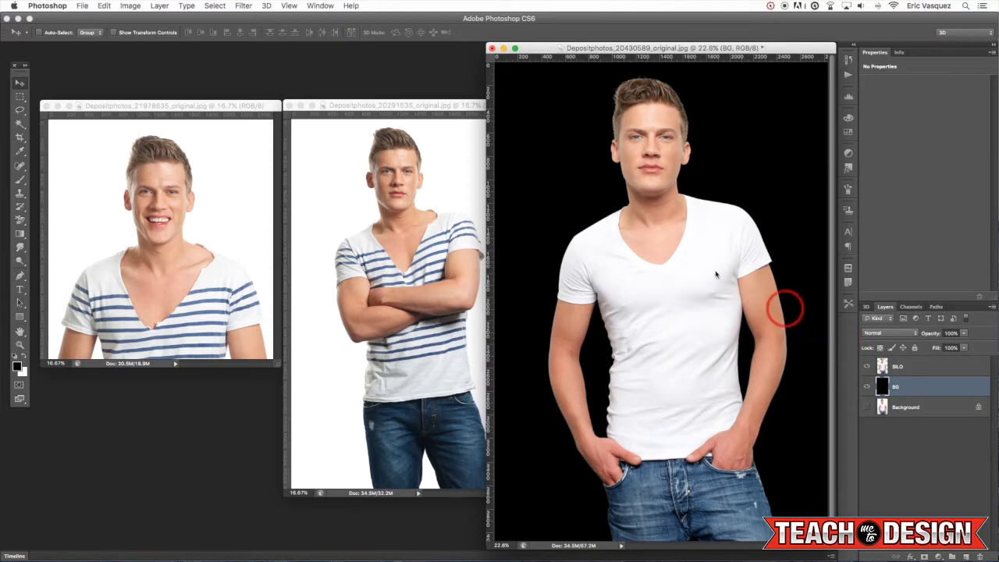
Save the white T-shirt document to the Desktop as the layered Photoshop file Composite_Tutorial.psd
{"action": "key", "text": "super+shift+s"}
{"action": "type", "text": "Co"}
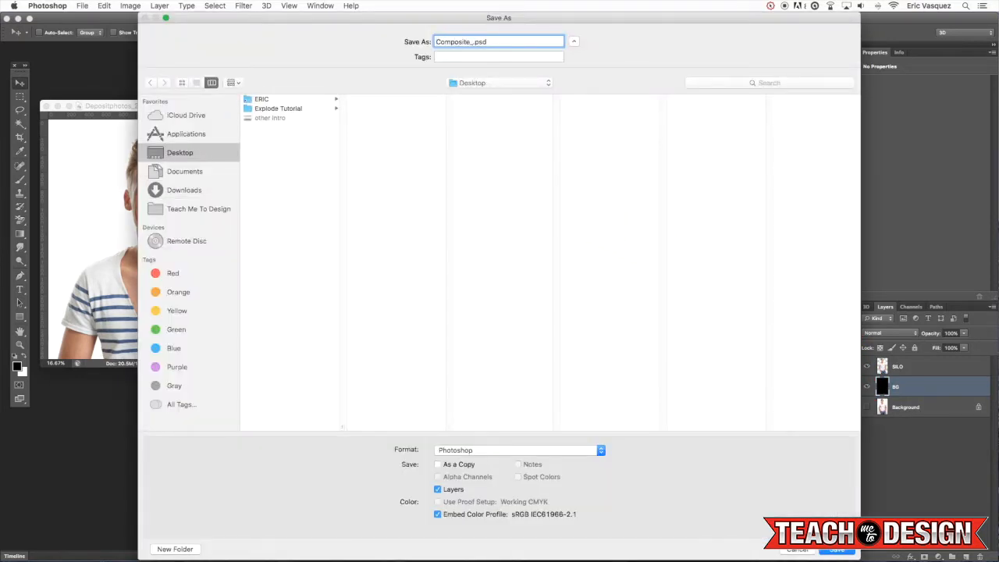
{"action": "type", "text": "mposite_Tutorial"}
{"action": "key", "text": "Return"}
{"action": "key", "text": "Return"}
Display the crossed-arms striped-shirt photo in full-screen mode, enlarged on the chest and arms
{"action": "left_click", "coordinate": [457, 273]}
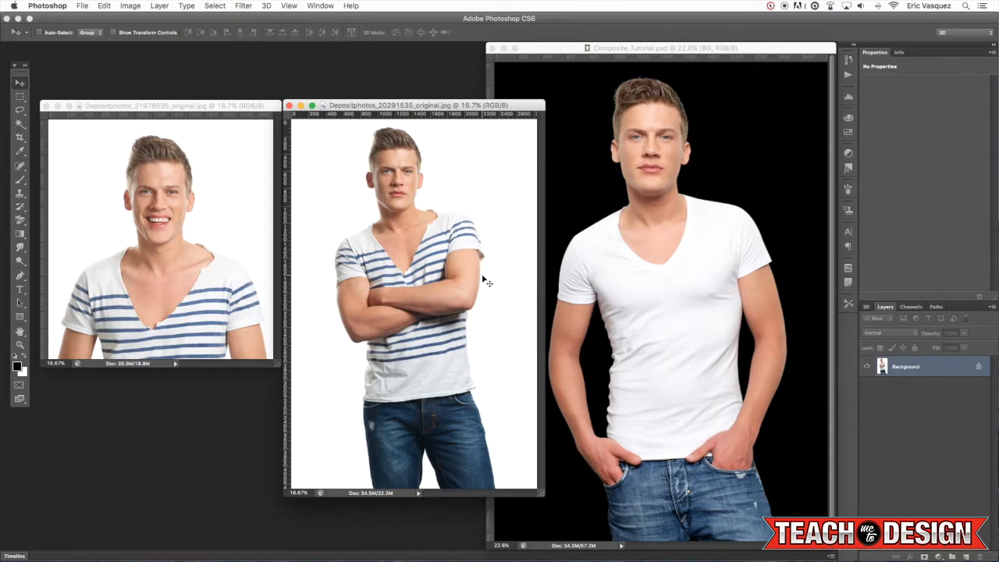
{"action": "key", "text": "f"}
{"action": "key", "text": "super+plus"}
{"action": "key", "text": "super+plus"}
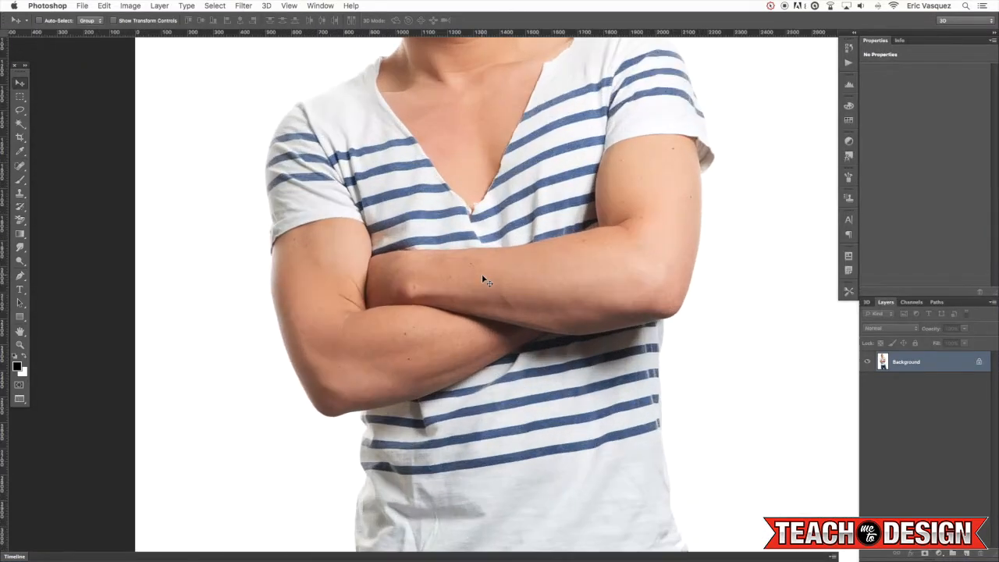
{"action": "key", "text": "l"}
{"action": "left_click_drag", "start_coordinate": [544, 224], "coordinate": [516, 277]}
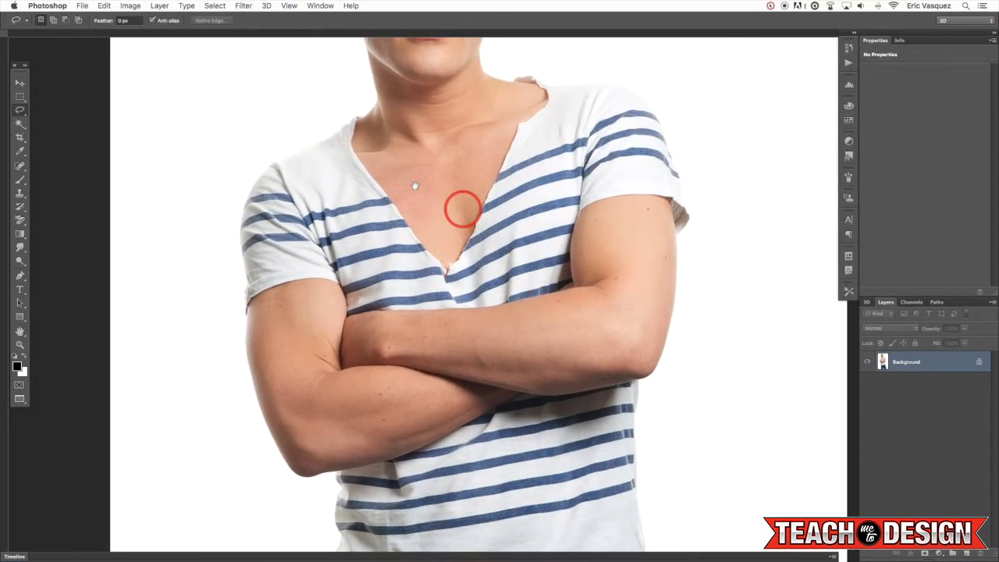
Start a Pen tool path at the collar and trace the shoulder and sleeve edge on the image's left side
{"action": "key", "text": "p"}
{"action": "key", "text": "super+plus"}
{"action": "left_click_drag", "start_coordinate": [424, 205], "coordinate": [473, 316]}
{"action": "left_click_drag", "start_coordinate": [346, 155], "coordinate": [356, 157]}
{"action": "left_click", "coordinate": [316, 186]}
{"action": "left_click_drag", "start_coordinate": [252, 212], "coordinate": [227, 232]}
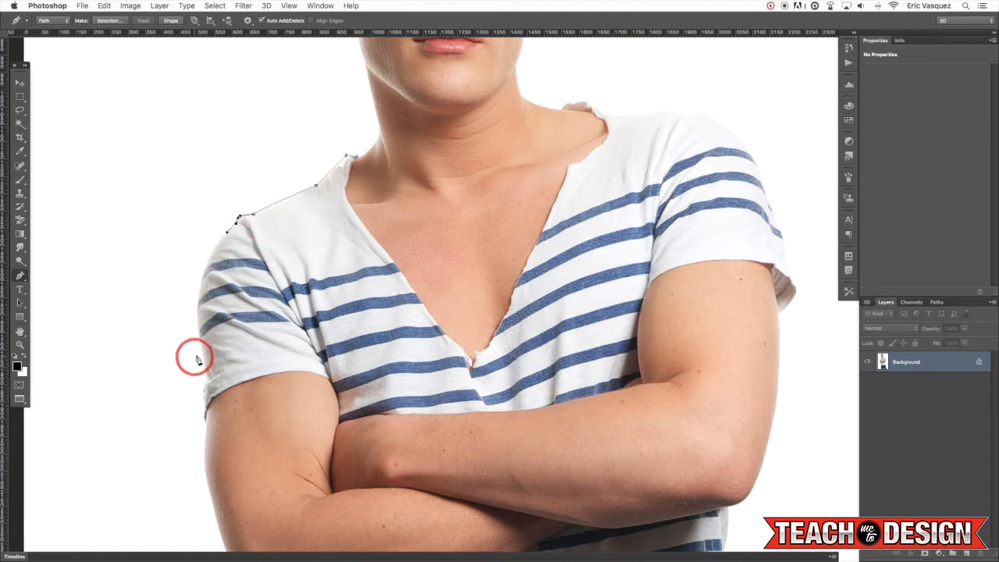
{"action": "left_click_drag", "start_coordinate": [202, 351], "coordinate": [205, 379]}
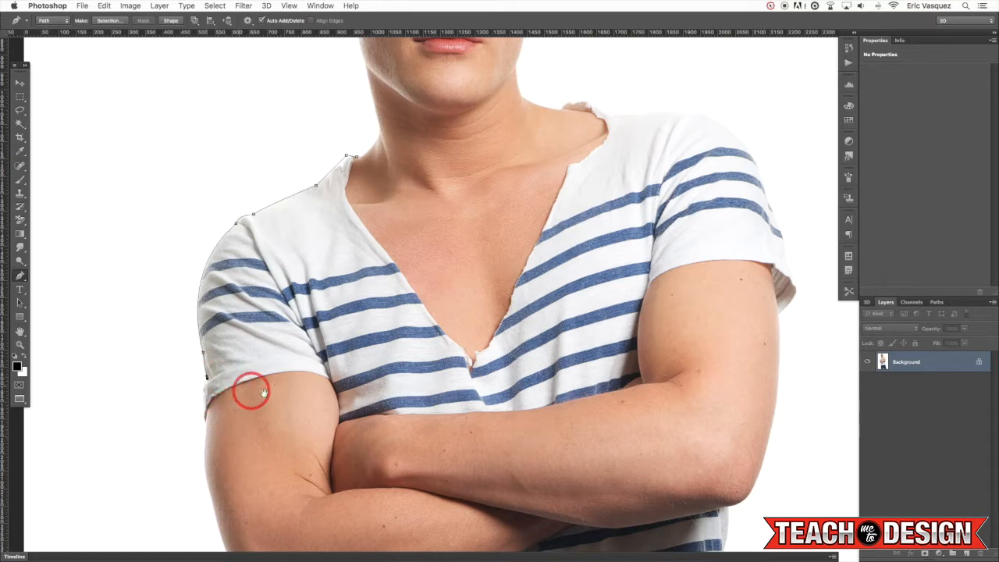
Continue the path past the sleeve cuff, down the upper arm and around the elbow on the image's left side
{"action": "left_click_drag", "start_coordinate": [263, 393], "coordinate": [345, 259]}
{"action": "left_click_drag", "start_coordinate": [279, 259], "coordinate": [280, 271]}
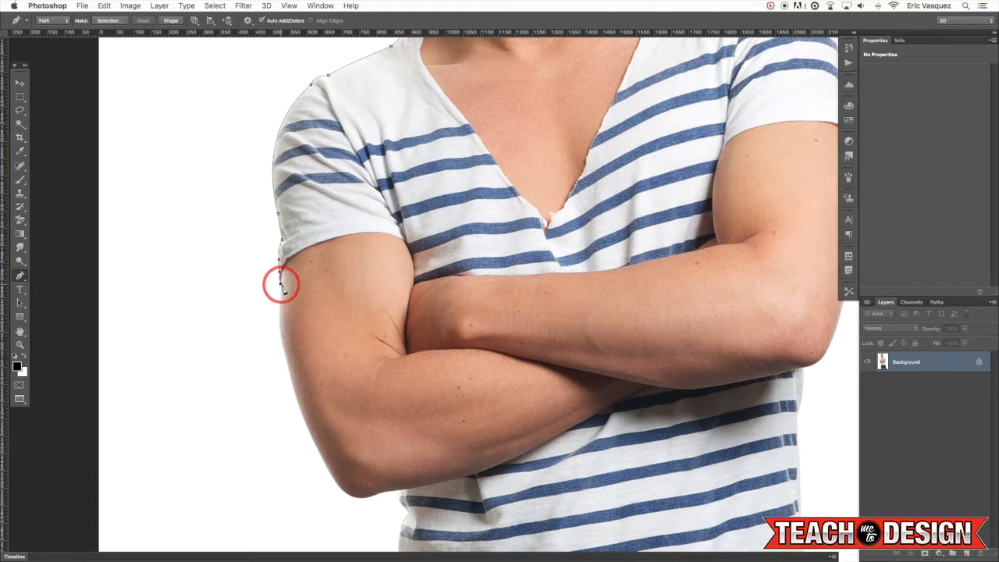
{"action": "scroll", "coordinate": [340, 282], "scroll_direction": "down", "scroll_amount": 5}
{"action": "left_click_drag", "start_coordinate": [297, 260], "coordinate": [308, 290]}
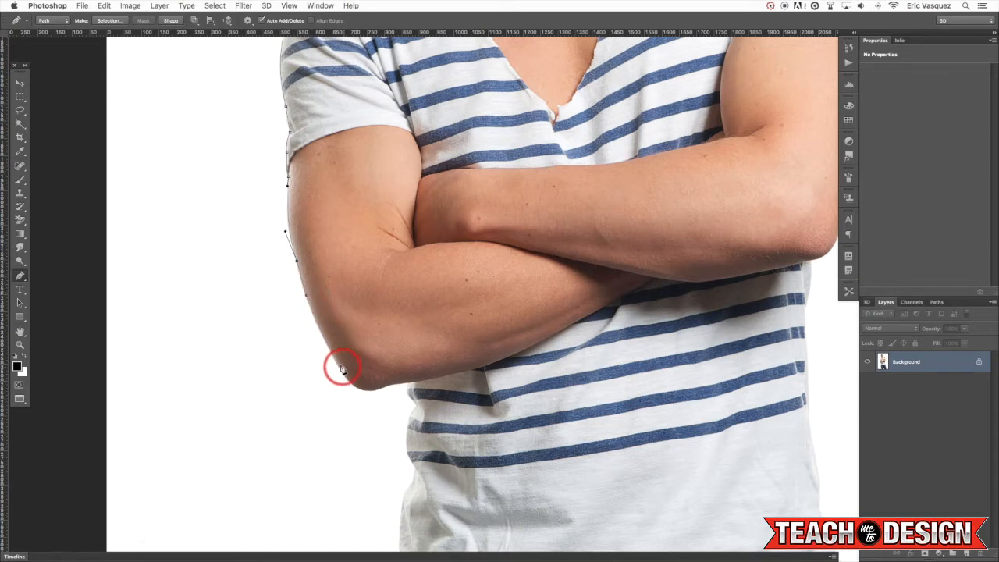
{"action": "left_click_drag", "start_coordinate": [332, 356], "coordinate": [349, 386]}
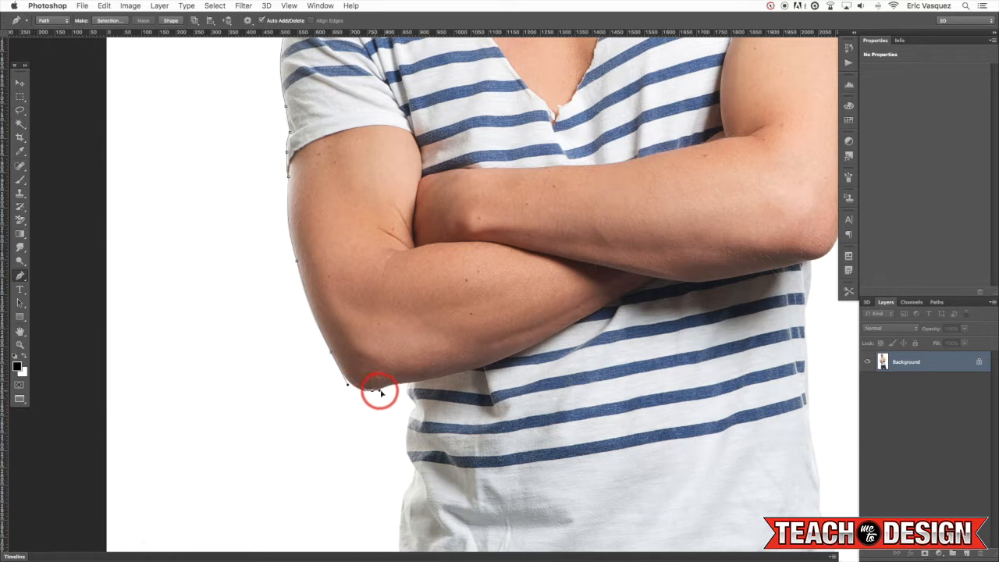
{"action": "left_click", "coordinate": [386, 386]}
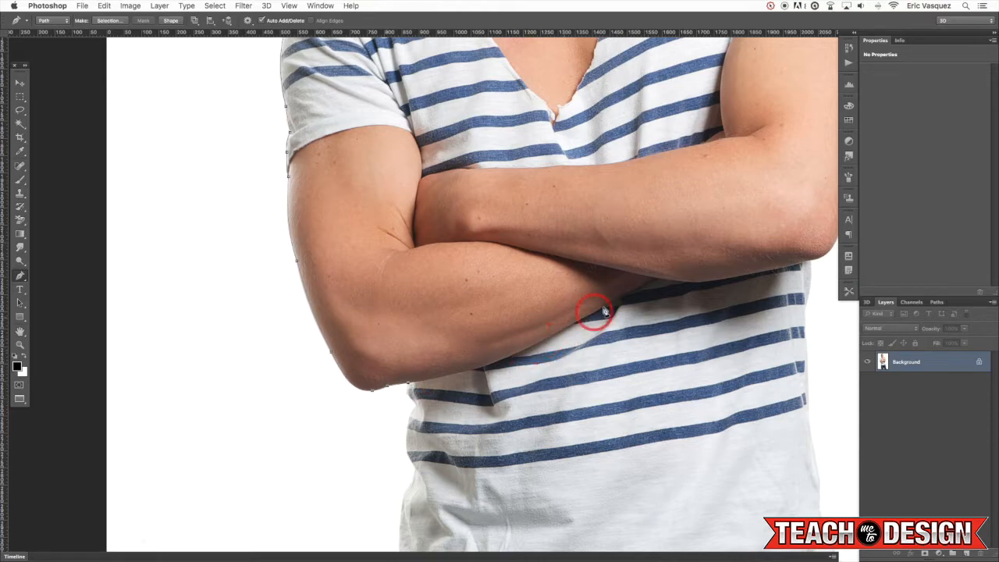
Trace the path along the underside of the lower forearm to where the arms cross and onto the upper forearm
{"action": "key", "text": "super+plus"}
{"action": "left_click_drag", "start_coordinate": [560, 305], "coordinate": [568, 282]}
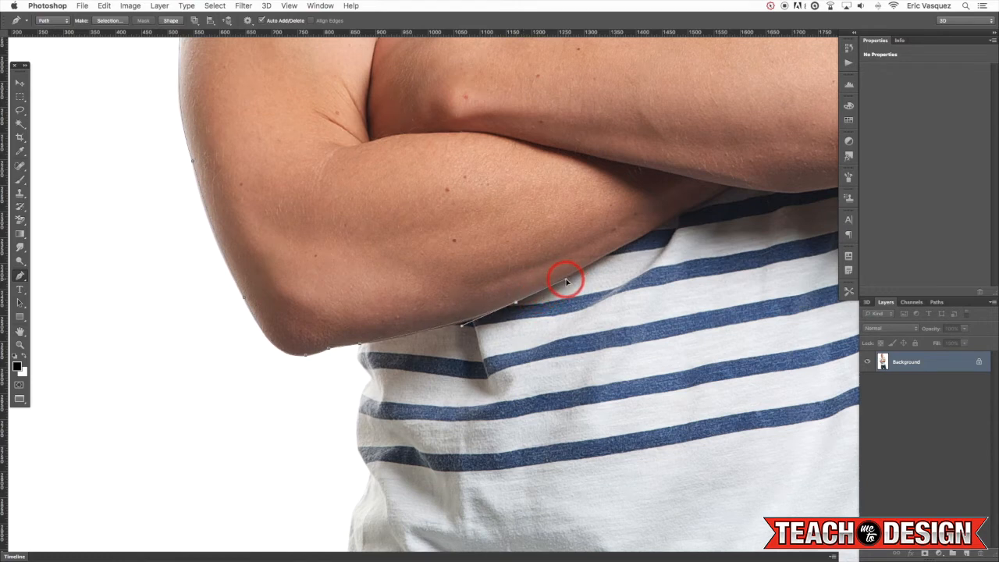
{"action": "left_click_drag", "start_coordinate": [635, 239], "coordinate": [520, 313]}
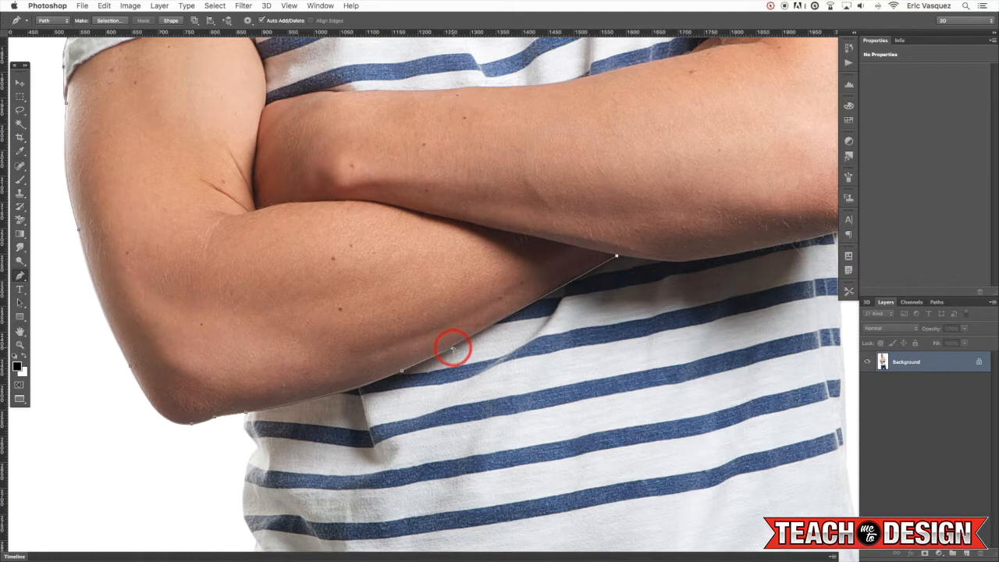
{"action": "left_click_drag", "start_coordinate": [653, 277], "coordinate": [508, 319]}
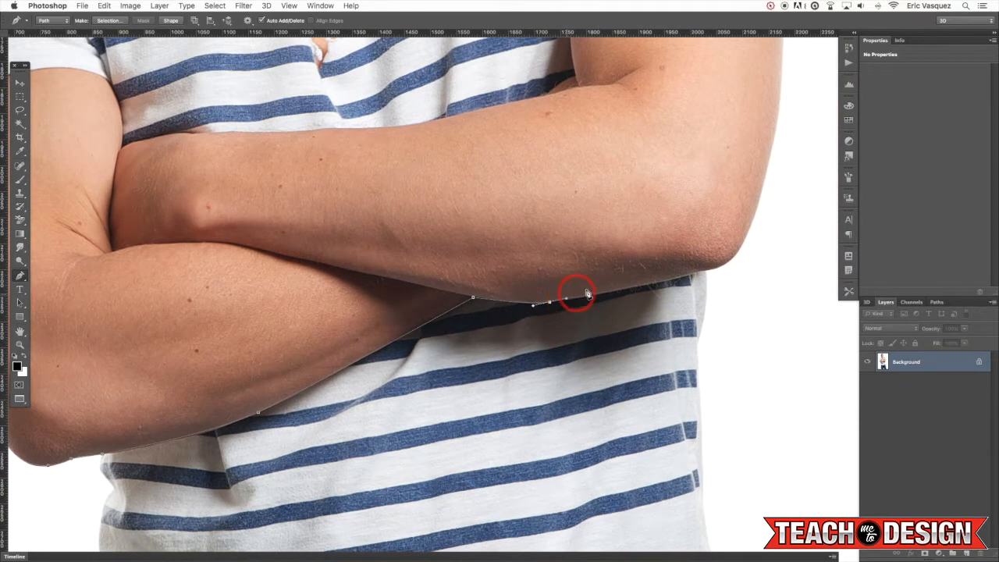
Continue the path along the upper forearm, around the elbow and up the outer arm on the image's right side
{"action": "left_click_drag", "start_coordinate": [686, 275], "coordinate": [707, 271]}
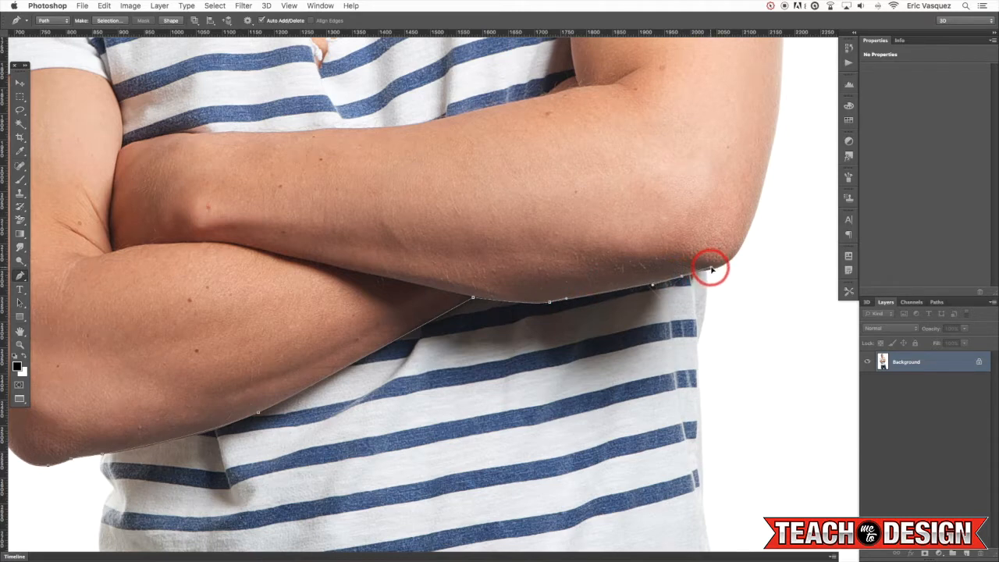
{"action": "left_click_drag", "start_coordinate": [737, 256], "coordinate": [682, 257]}
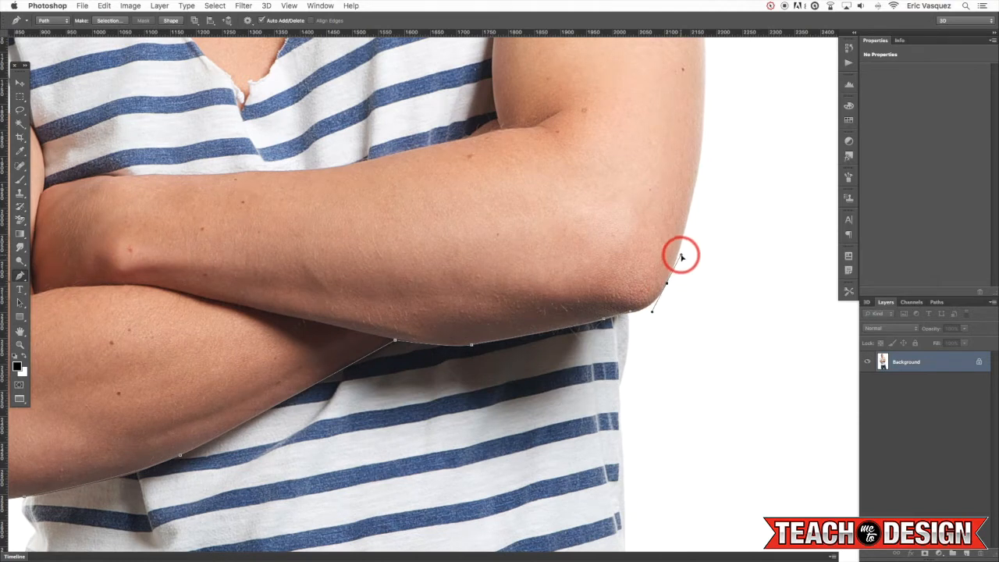
{"action": "left_click_drag", "start_coordinate": [725, 195], "coordinate": [633, 356]}
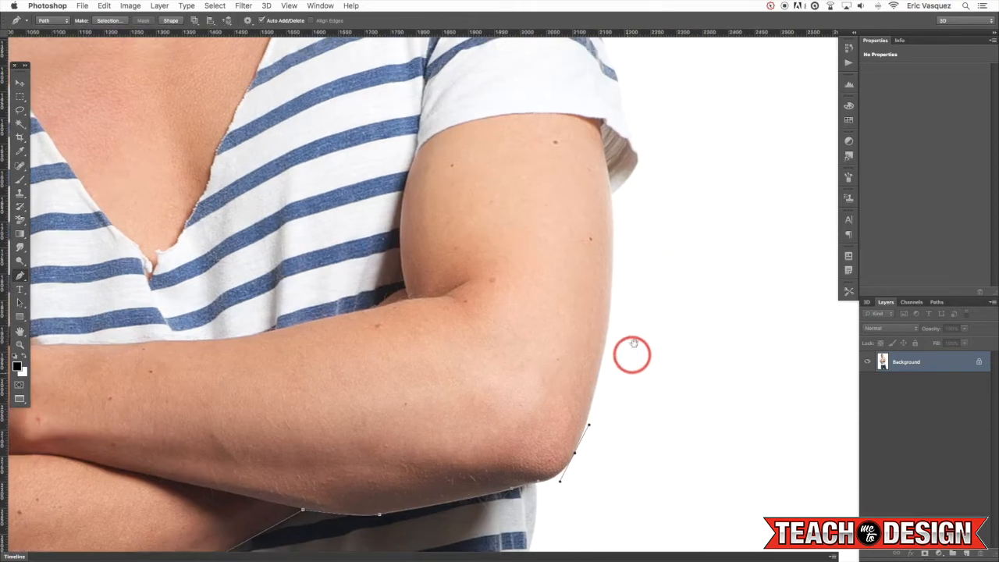
{"action": "left_click_drag", "start_coordinate": [609, 197], "coordinate": [620, 305]}
Continue the path around the sleeve cuff, up the outer sleeve and over the shoulder to the collar on the image's right side
{"action": "scroll", "coordinate": [647, 296], "scroll_direction": "up", "scroll_amount": 5}
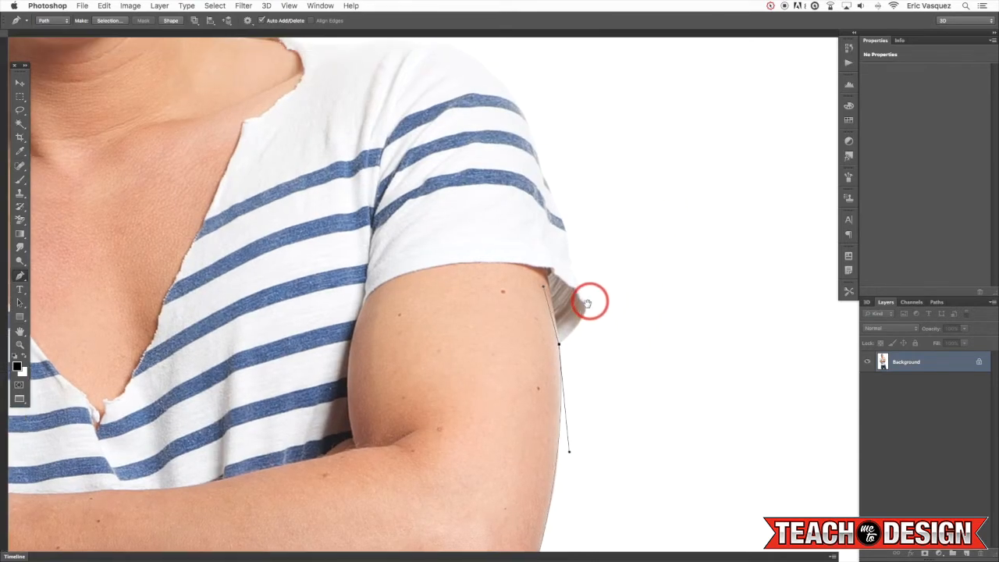
{"action": "left_click_drag", "start_coordinate": [582, 297], "coordinate": [573, 265]}
{"action": "scroll", "coordinate": [595, 234], "scroll_direction": "up", "scroll_amount": 4}
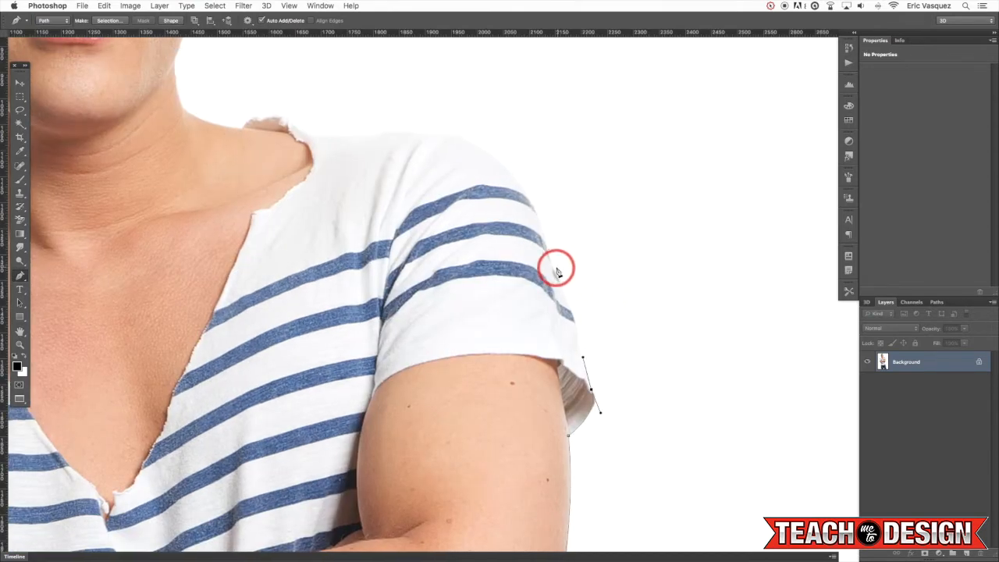
{"action": "left_click_drag", "start_coordinate": [551, 266], "coordinate": [538, 232]}
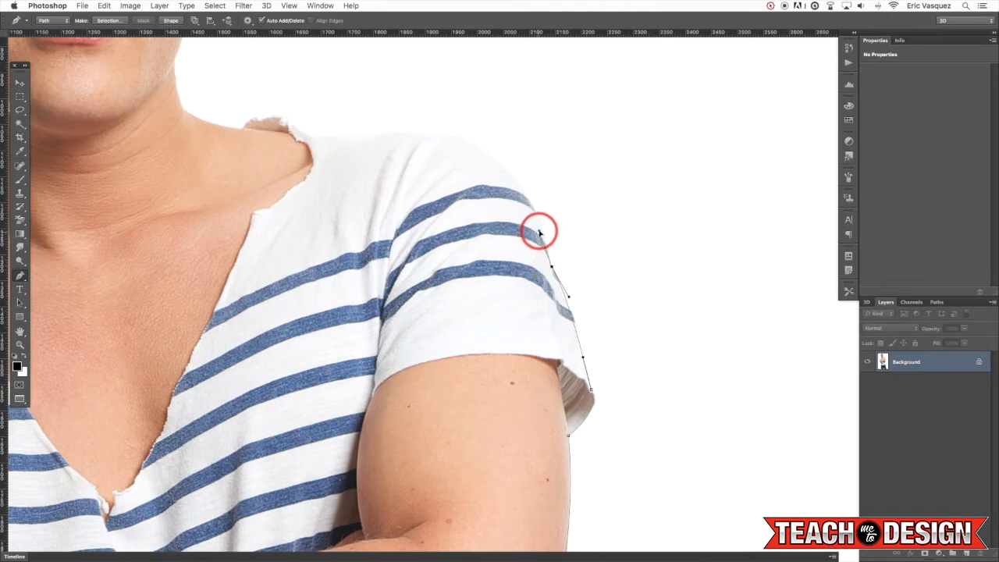
{"action": "left_click_drag", "start_coordinate": [467, 141], "coordinate": [363, 136]}
{"action": "left_click", "coordinate": [319, 135]}
Run the path down through the shirt inside the sleeve, along the inner upper arm and onto the forearm on the image's right side
{"action": "left_click", "coordinate": [328, 185]}
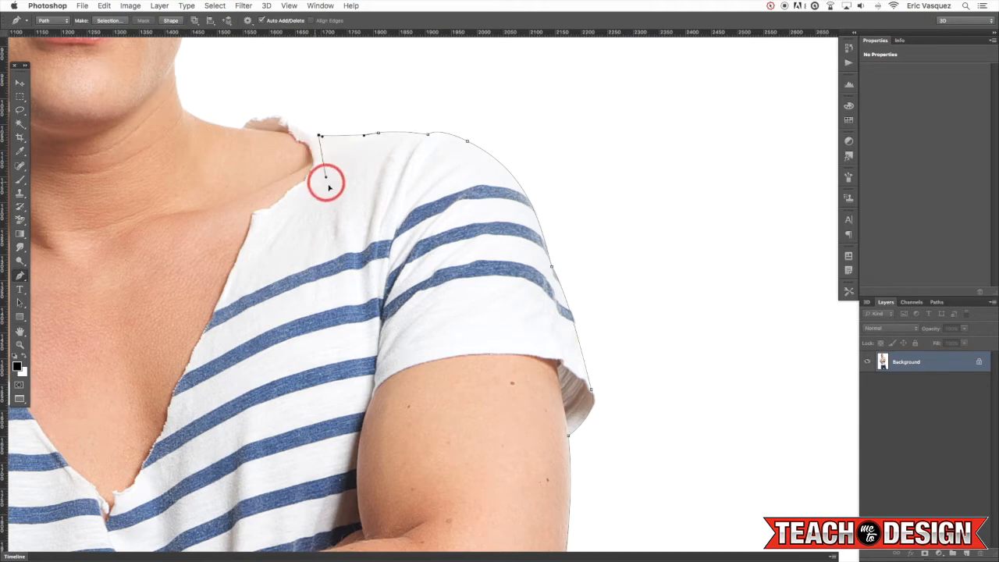
{"action": "left_click", "coordinate": [329, 221]}
{"action": "left_click_drag", "start_coordinate": [330, 364], "coordinate": [414, 190]}
{"action": "left_click", "coordinate": [400, 193]}
{"action": "left_click", "coordinate": [392, 267]}
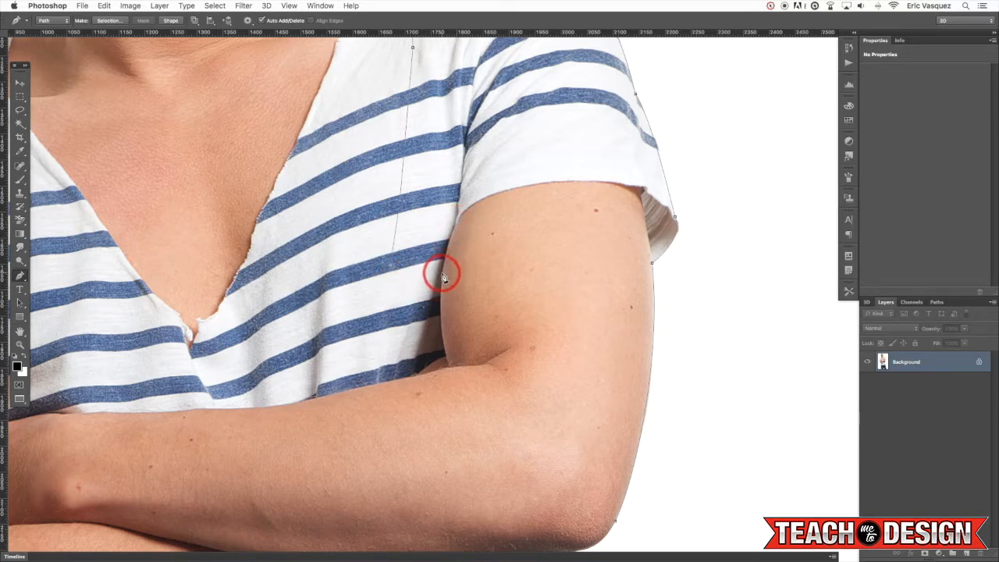
{"action": "left_click", "coordinate": [441, 322]}
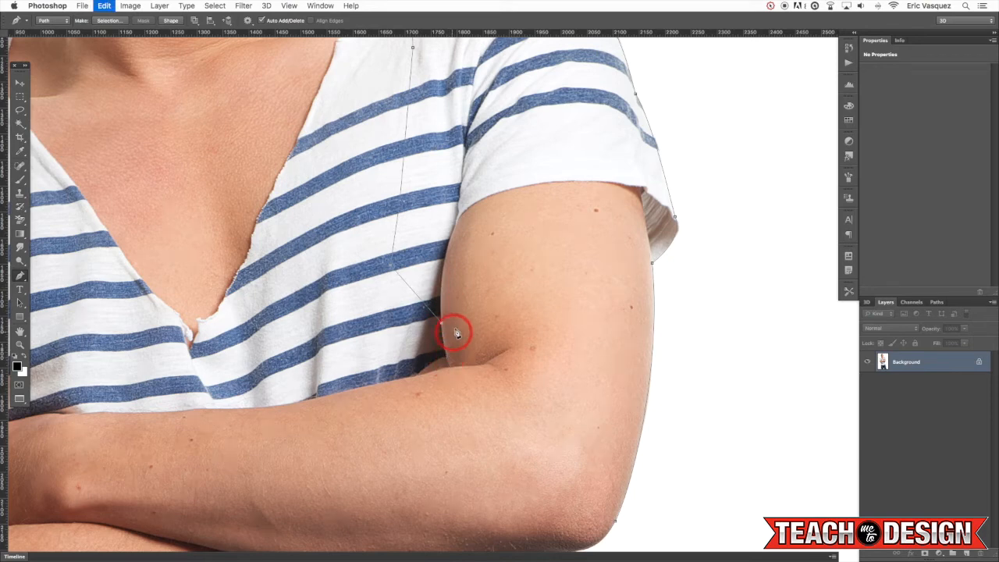
{"action": "key", "text": "super+z"}
{"action": "key", "text": "super+alt+z"}
{"action": "left_click", "coordinate": [454, 232]}
{"action": "left_click_drag", "start_coordinate": [449, 361], "coordinate": [651, 319]}
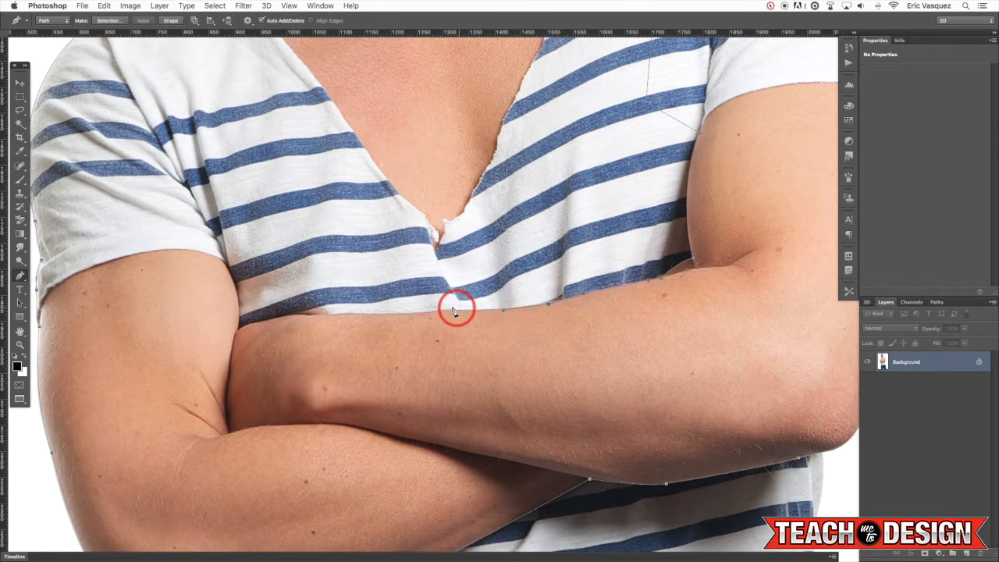
Trace the path along the top edge of the upper forearm to where it meets the arm on the image's left side
{"action": "left_click_drag", "start_coordinate": [451, 309], "coordinate": [409, 313]}
{"action": "left_click_drag", "start_coordinate": [345, 315], "coordinate": [338, 315]}
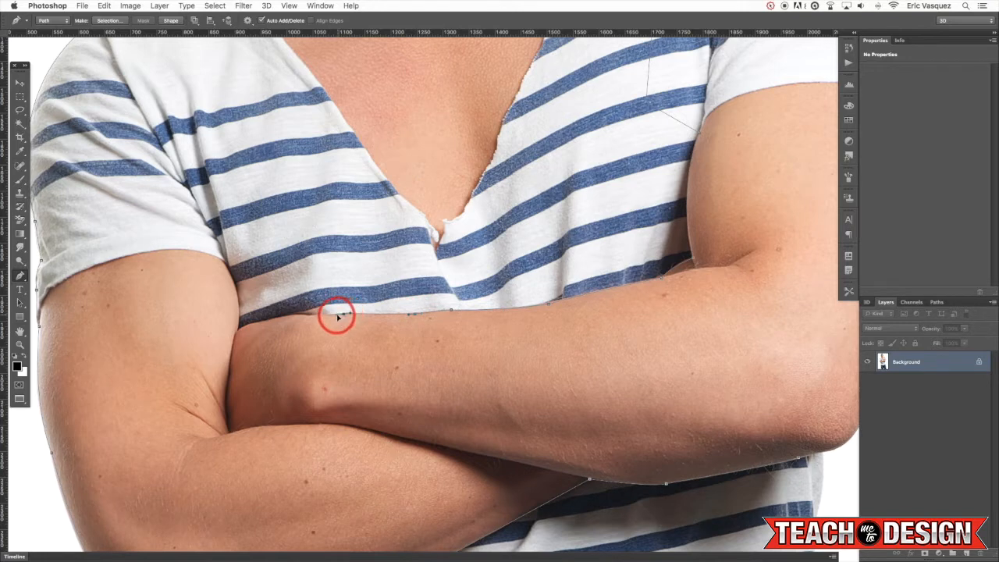
{"action": "left_click", "coordinate": [264, 315]}
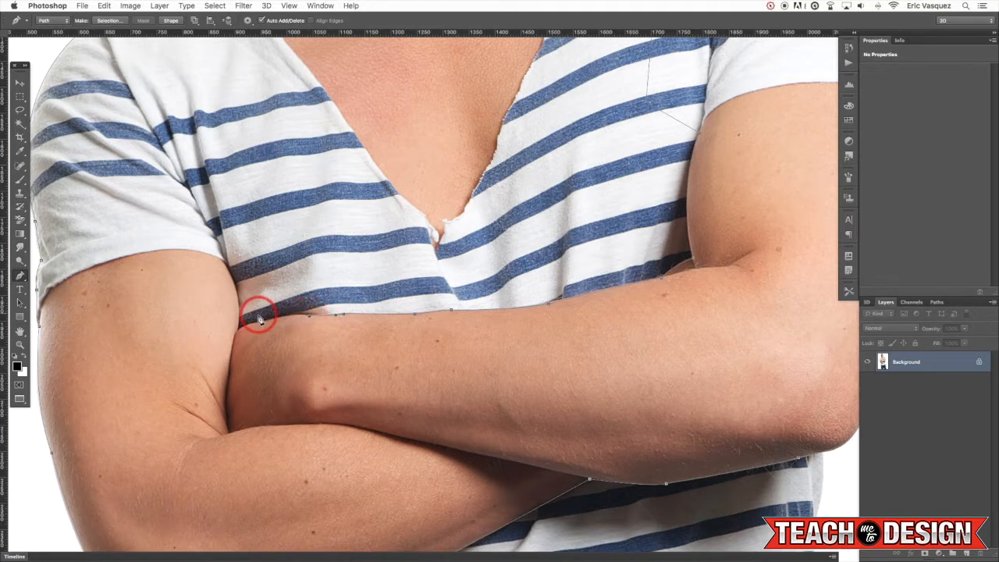
{"action": "left_click", "coordinate": [281, 319]}
{"action": "left_click", "coordinate": [249, 331]}
{"action": "left_click_drag", "start_coordinate": [256, 325], "coordinate": [250, 323]}
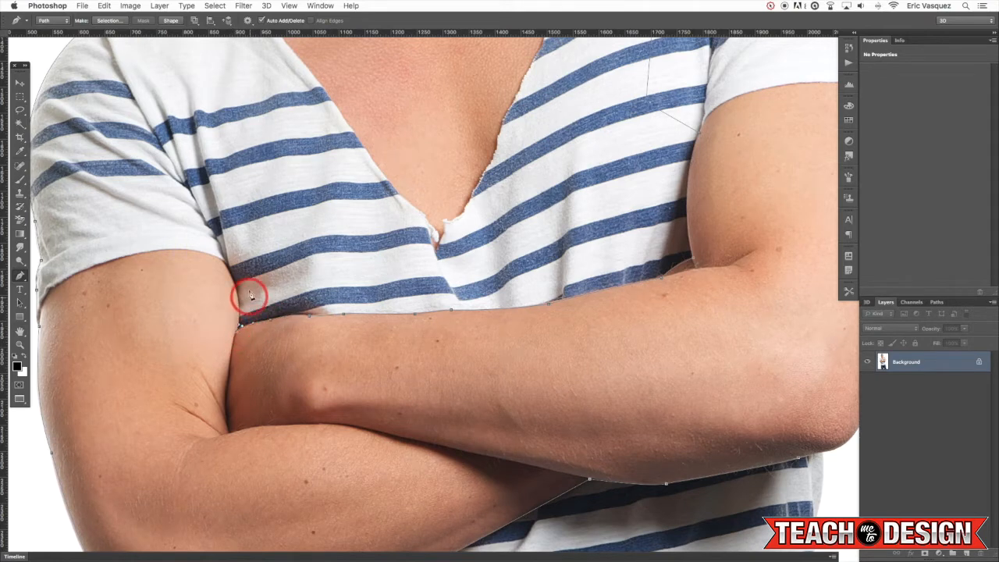
Continue the path up the inner arm, through the shirt beside the sleeve, and close it at the collar on the image's left side
{"action": "mouse_move", "coordinate": [227, 265]}
{"action": "left_mouse_down"}
{"action": "mouse_move", "coordinate": [210, 229]}
{"action": "mouse_move", "coordinate": [243, 255]}
{"action": "left_mouse_up"}
{"action": "left_click", "coordinate": [261, 198]}
{"action": "left_click_drag", "start_coordinate": [278, 186], "coordinate": [350, 320]}
{"action": "left_click", "coordinate": [311, 187]}
{"action": "left_click", "coordinate": [295, 140]}
{"action": "left_click", "coordinate": [300, 100]}
{"action": "left_click", "coordinate": [336, 63]}
{"action": "key", "text": "super+minus"}
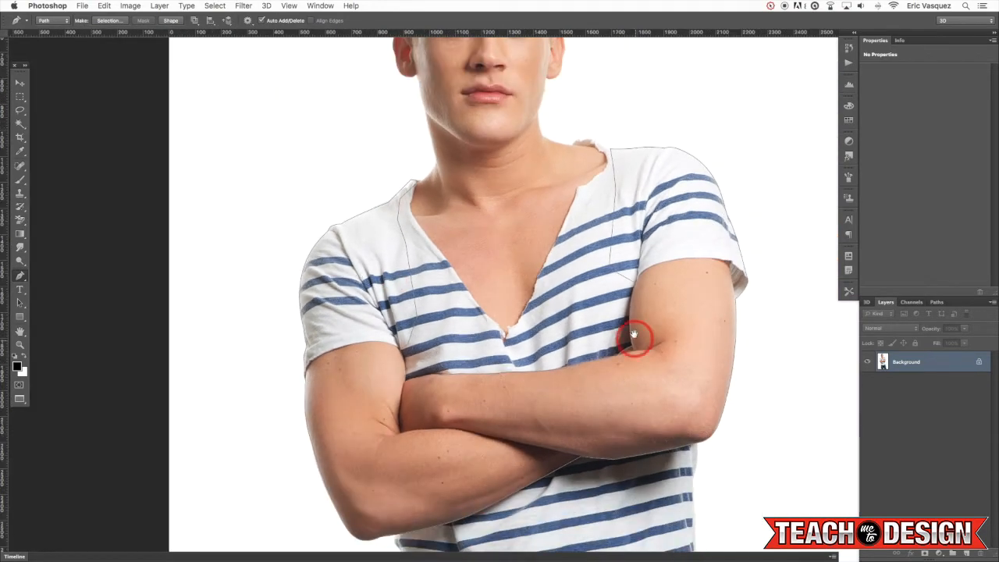
{"action": "left_click_drag", "start_coordinate": [634, 334], "coordinate": [606, 263]}
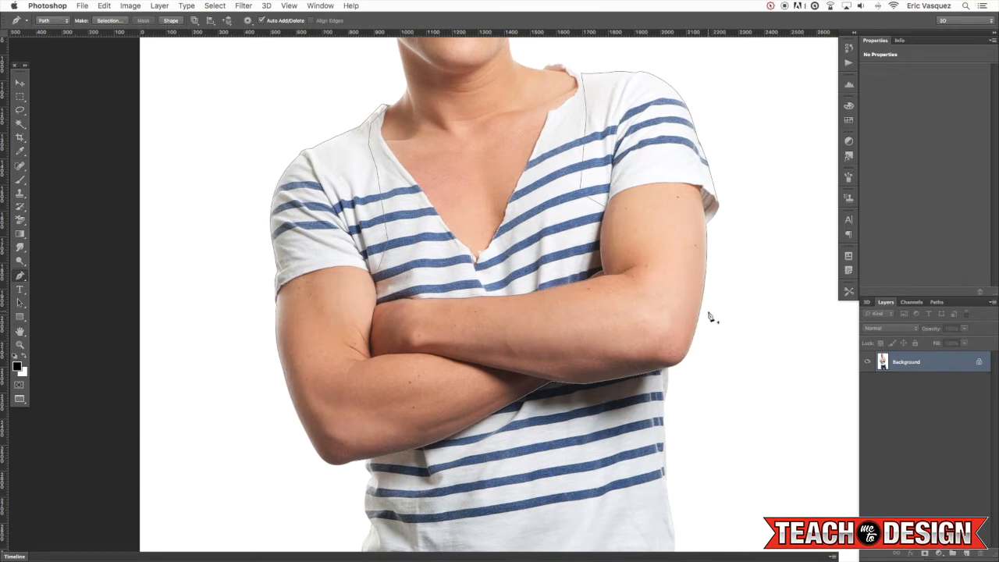
Load the Work Path as a selection, copy the arms to a new layer and hide the Background layer
{"action": "left_click", "coordinate": [936, 303]}
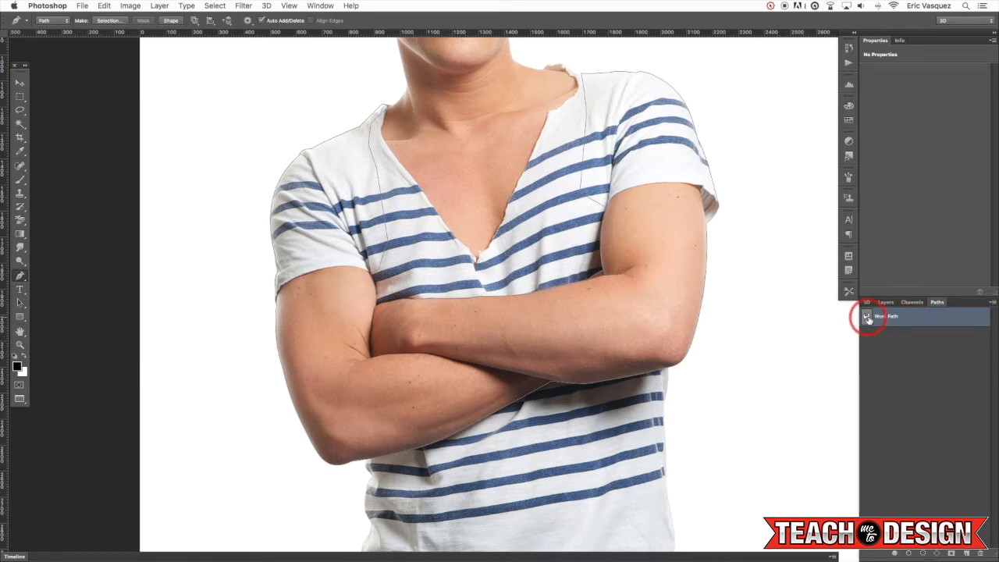
{"action": "left_click", "coordinate": [868, 319], "text": "super"}
{"action": "left_click", "coordinate": [886, 302]}
{"action": "left_click", "coordinate": [930, 357]}
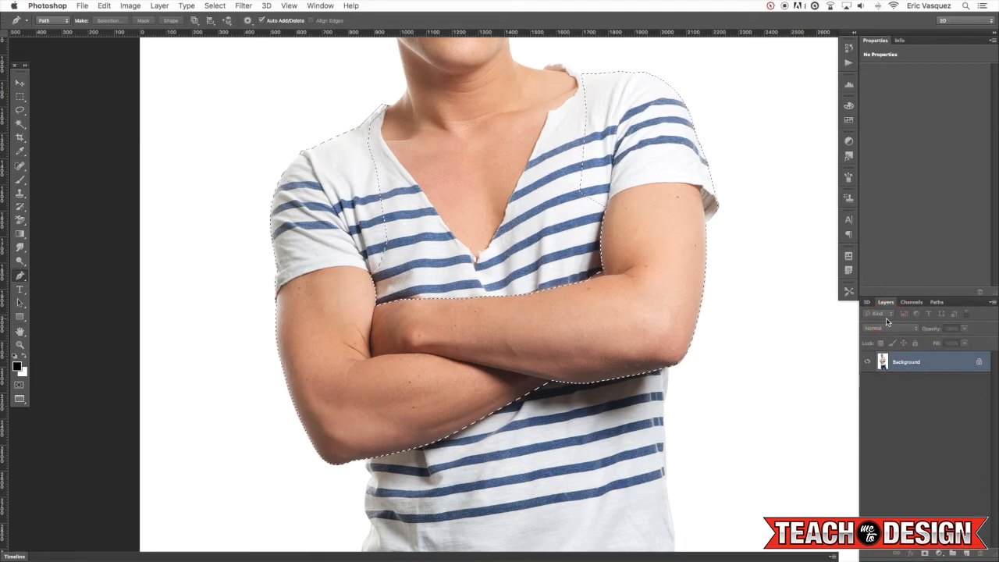
{"action": "key", "text": "super+j"}
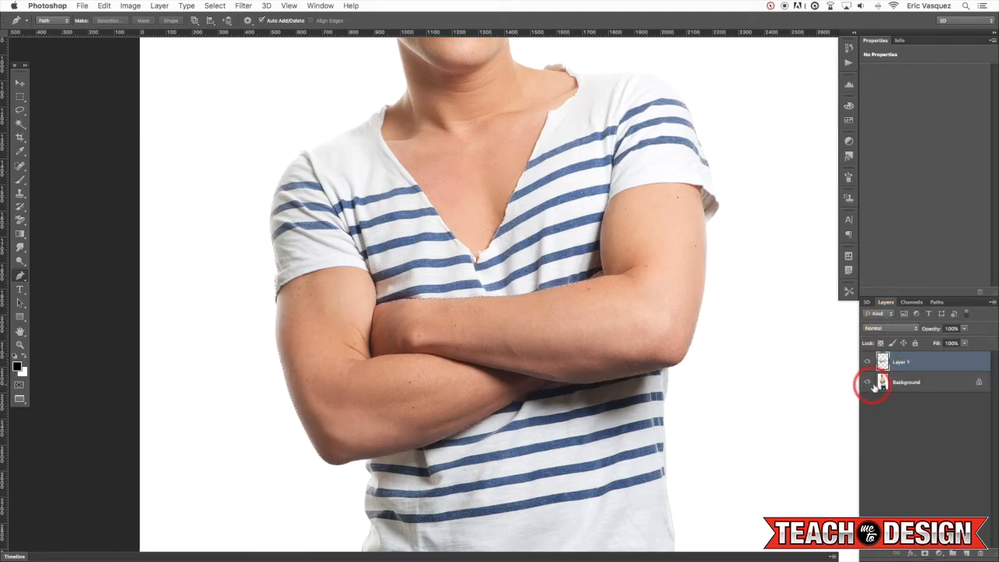
{"action": "left_click", "coordinate": [869, 384]}
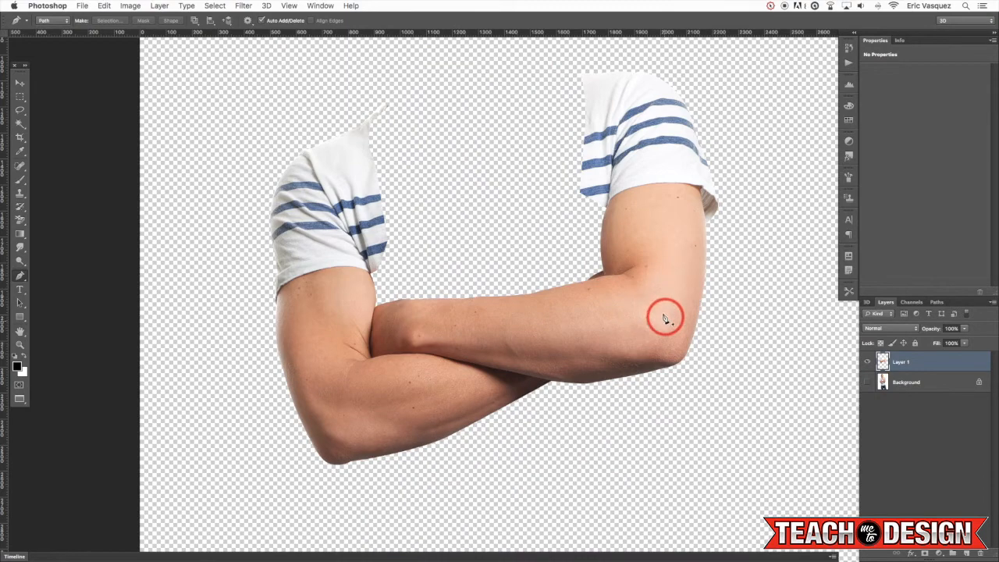
Copy the arms layer into Composite_Tutorial.psd, name it NEW ARMS, and close the arms source document
{"action": "key", "text": "v"}
{"action": "key", "text": "f"}
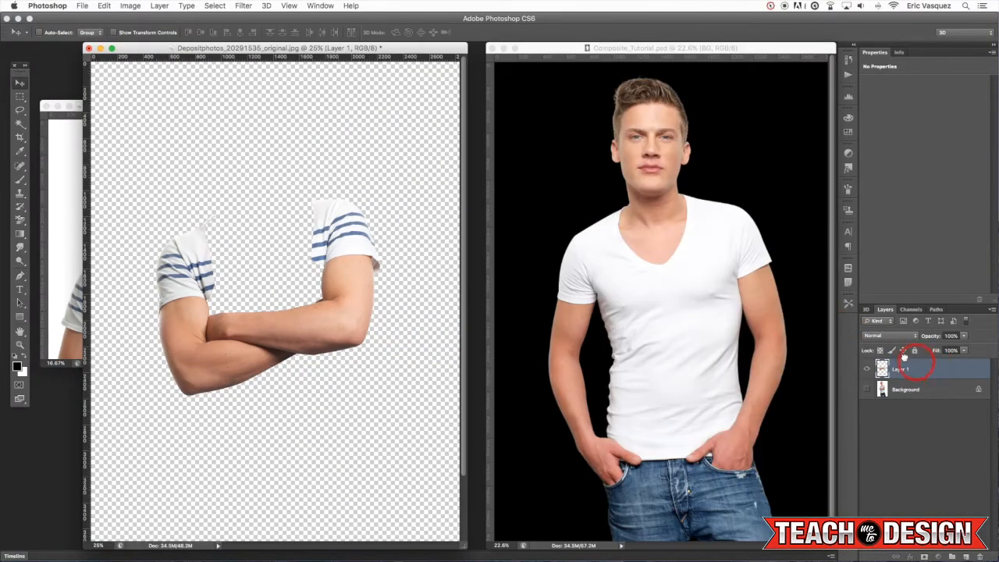
{"action": "left_click_drag", "start_coordinate": [904, 356], "coordinate": [740, 282]}
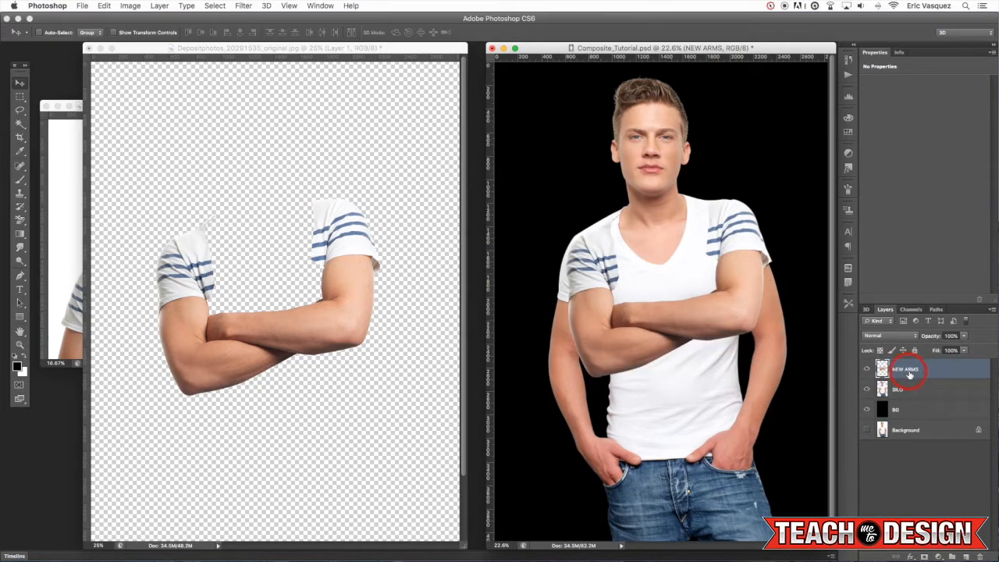
{"action": "left_click", "coordinate": [459, 303]}
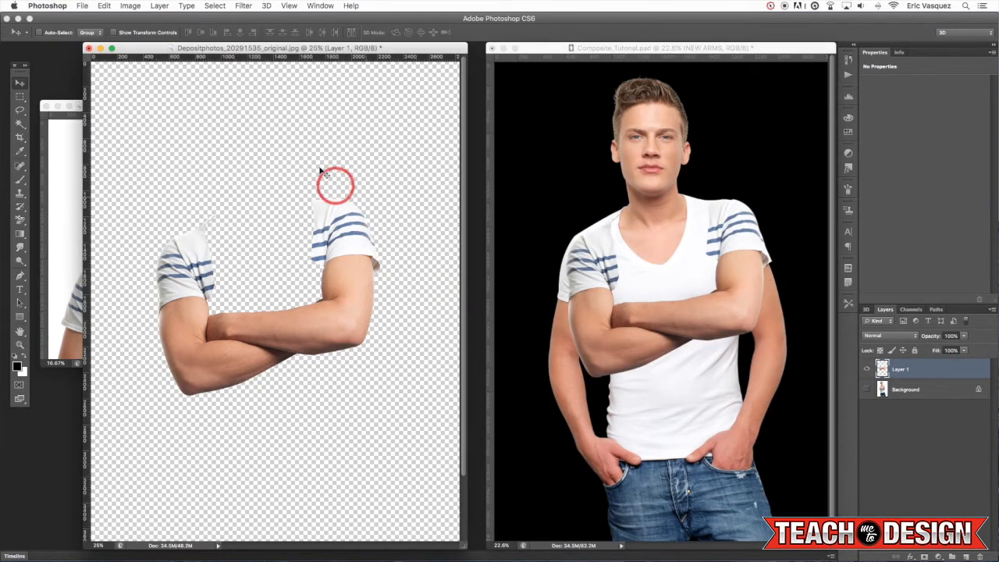
{"action": "left_click", "coordinate": [89, 51]}
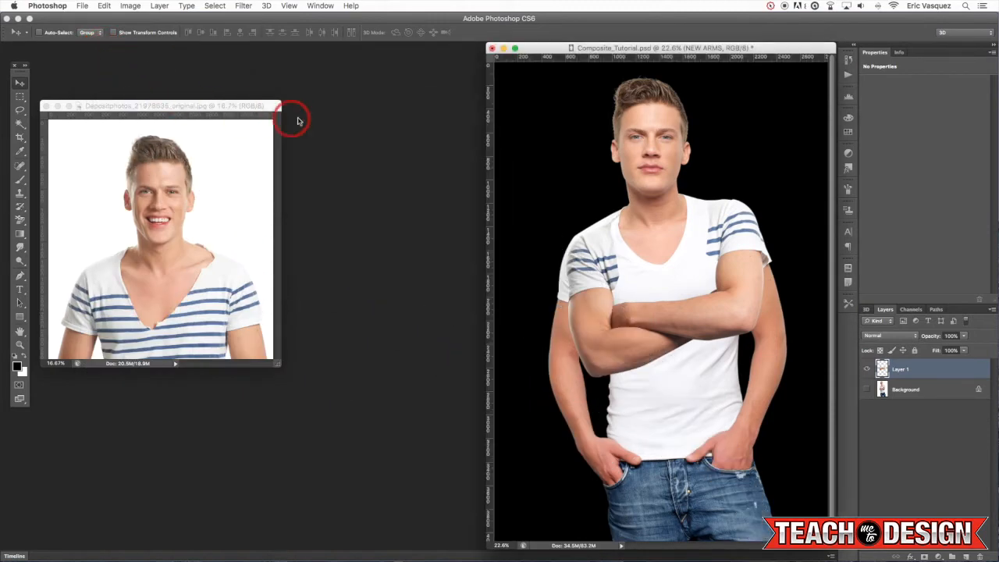
Lasso loosely around the smiling model's head and upper chest in Depositphotos_21978635_original.jpg and copy the selection to a new layer
{"action": "left_click_drag", "start_coordinate": [263, 104], "coordinate": [377, 100]}
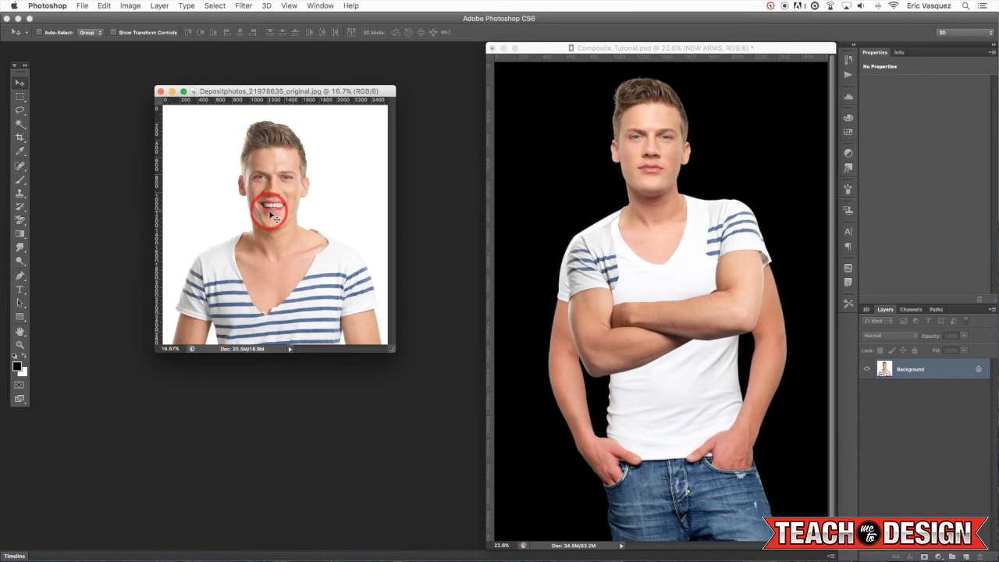
{"action": "key", "text": "super+equal"}
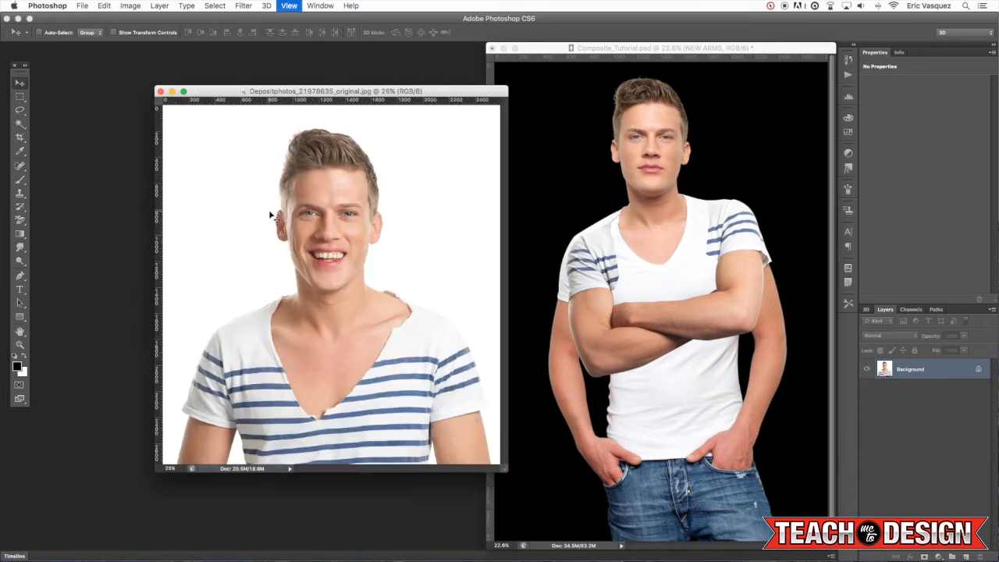
{"action": "key", "text": "l"}
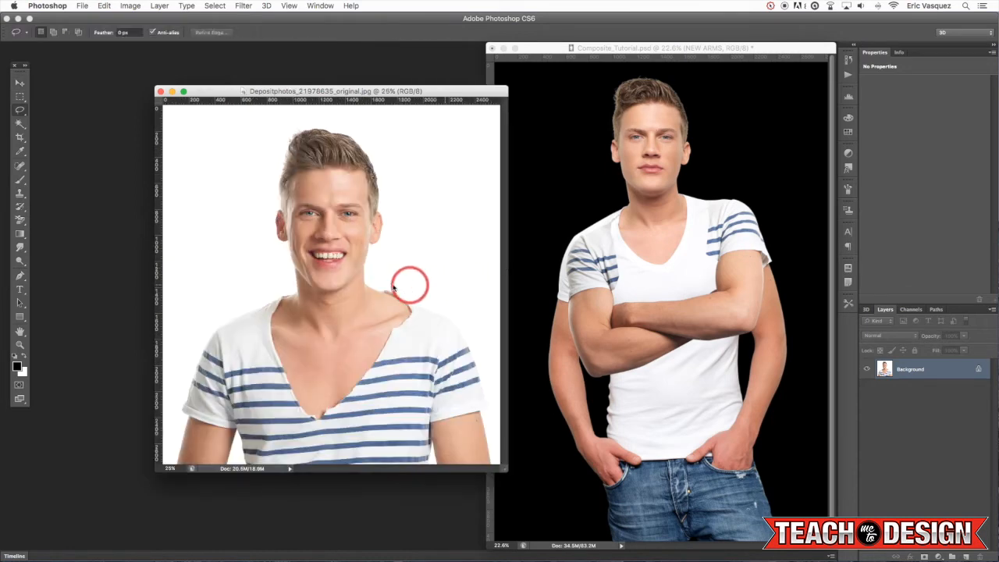
{"action": "mouse_move", "coordinate": [279, 280]}
{"action": "left_mouse_down"}
{"action": "mouse_move", "coordinate": [258, 320]}
{"action": "mouse_move", "coordinate": [279, 402]}
{"action": "mouse_move", "coordinate": [321, 430]}
{"action": "mouse_move", "coordinate": [400, 400]}
{"action": "mouse_move", "coordinate": [439, 328]}
{"action": "mouse_move", "coordinate": [443, 258]}
{"action": "mouse_move", "coordinate": [404, 141]}
{"action": "mouse_move", "coordinate": [327, 115]}
{"action": "mouse_move", "coordinate": [259, 142]}
{"action": "mouse_move", "coordinate": [243, 220]}
{"action": "mouse_move", "coordinate": [285, 278]}
{"action": "left_mouse_up"}
{"action": "key", "text": "ctrl+j"}
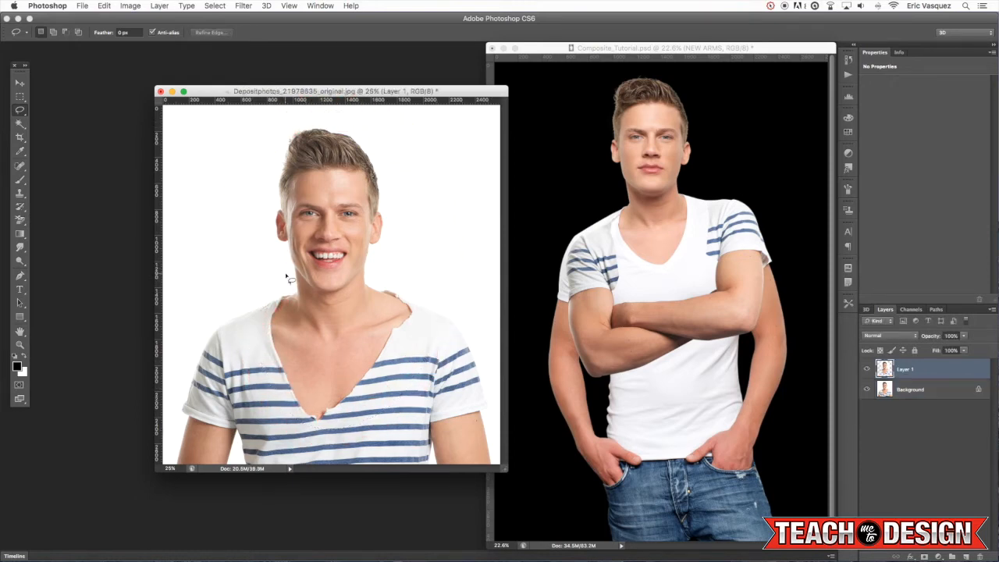
Copy the head layer into Composite_Tutorial.psd, close its source document, and name the layer NEW HEAD
{"action": "key", "text": "v"}
{"action": "left_click_drag", "start_coordinate": [890, 349], "coordinate": [495, 227]}
{"action": "left_click", "coordinate": [401, 261]}
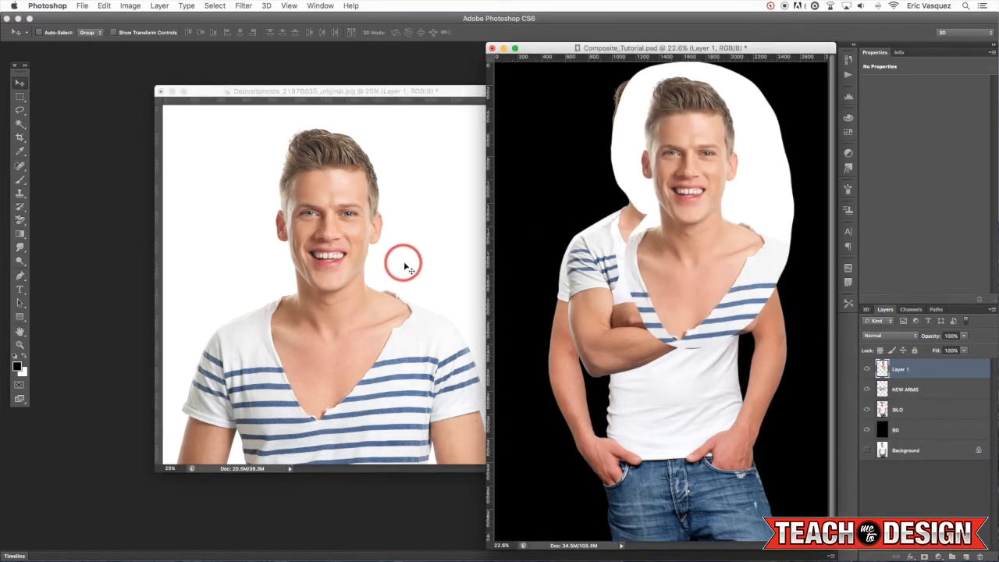
{"action": "key", "text": "super+w"}
{"action": "left_click", "coordinate": [481, 197]}
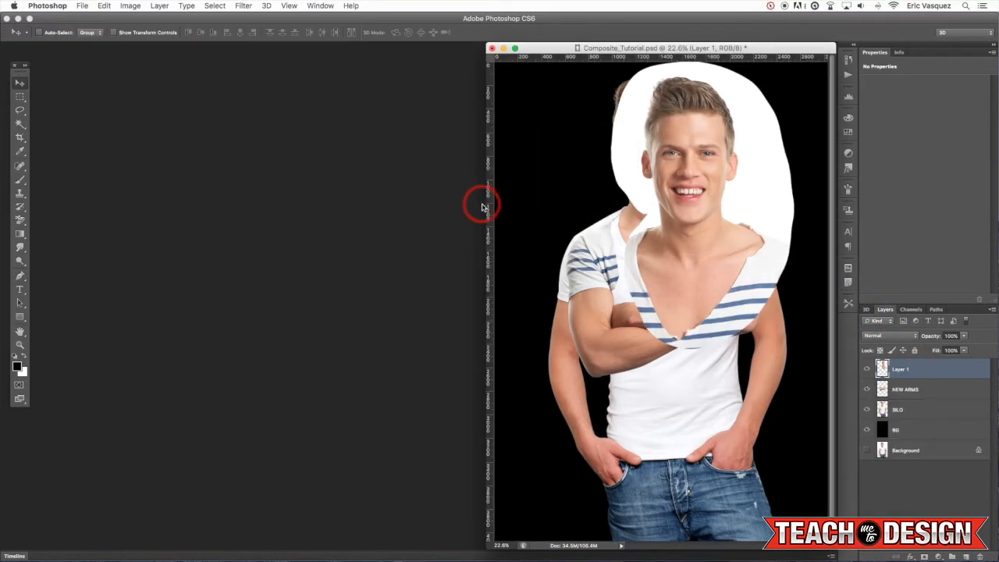
{"action": "key", "text": "f"}
{"action": "left_click", "coordinate": [787, 314]}
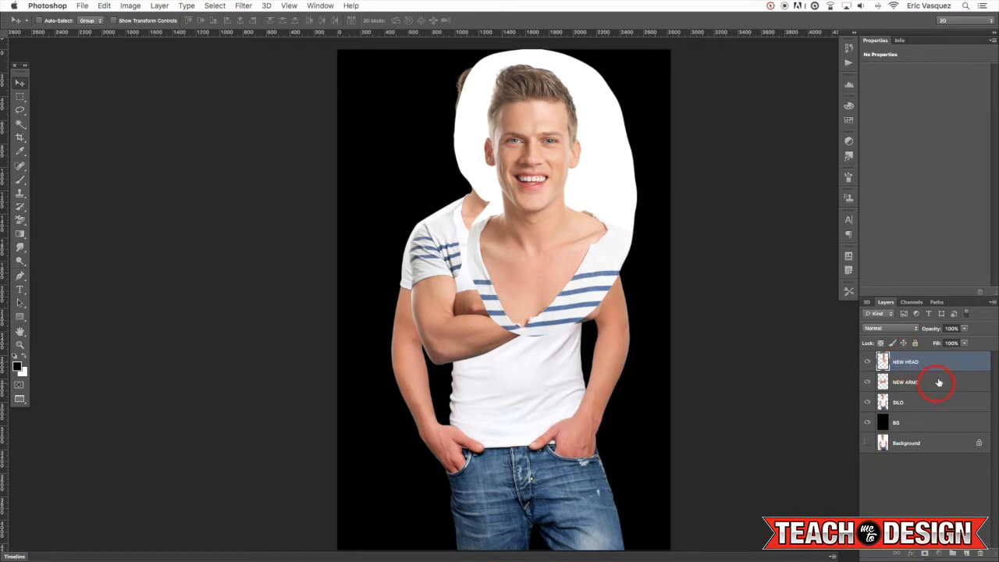
Hide the NEW HEAD layer and select the NEW ARMS layer, keeping it visible over the SILO layer
{"action": "left_click", "coordinate": [867, 362]}
{"action": "left_click", "coordinate": [867, 382]}
{"action": "left_click", "coordinate": [918, 395]}
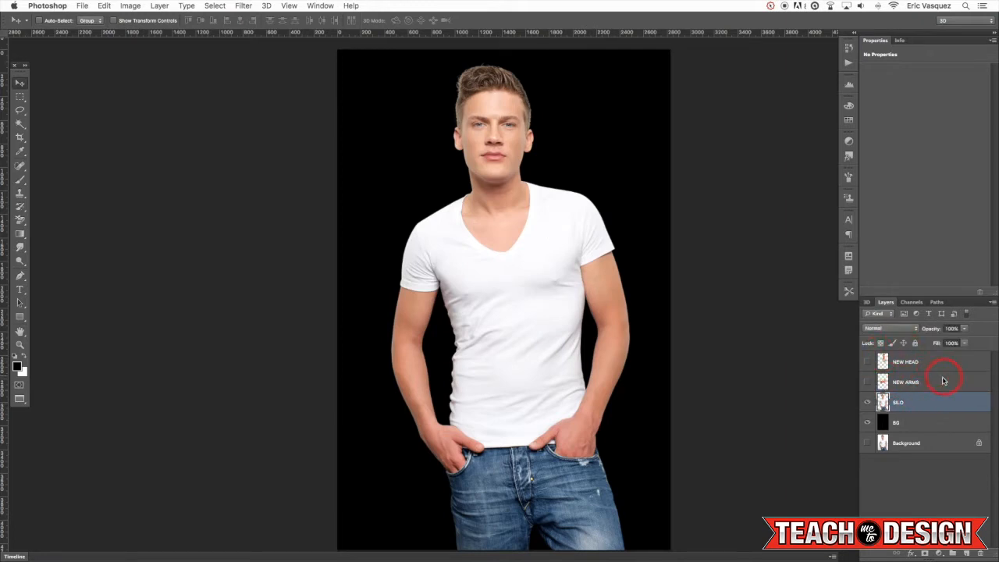
{"action": "left_click", "coordinate": [945, 378]}
{"action": "left_click", "coordinate": [868, 382]}
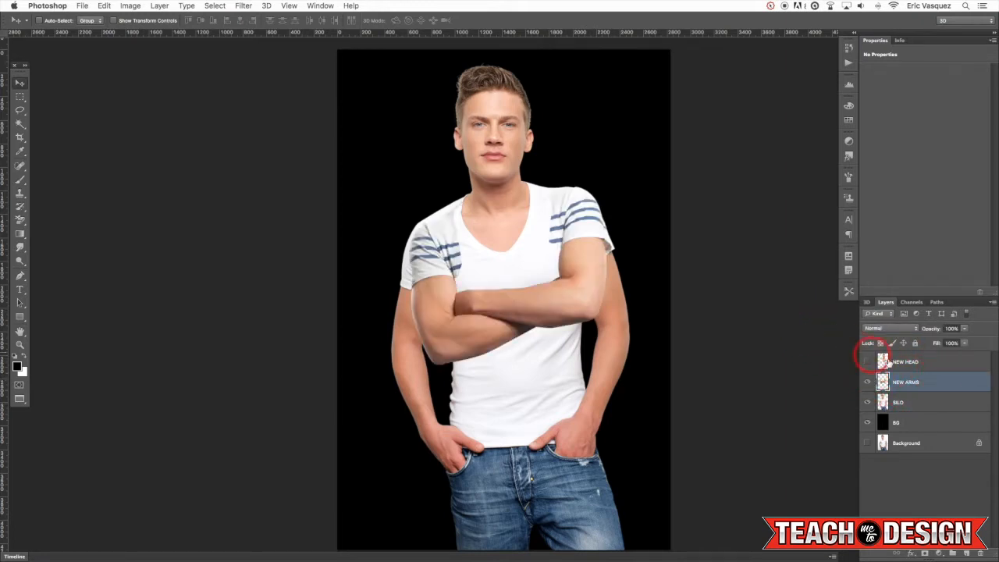
Move the NEW ARMS layer slightly left and up to align its sleeves with the model's shoulders
{"action": "left_click_drag", "start_coordinate": [577, 245], "coordinate": [585, 244]}
{"action": "key", "text": "Left"}
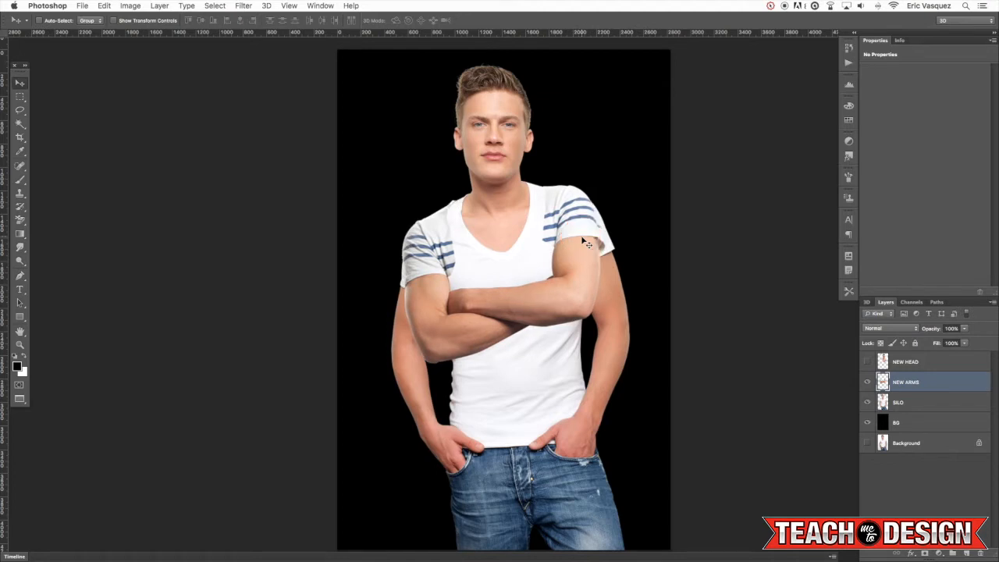
{"action": "key", "text": "Down"}
{"action": "key", "text": "Down"}
{"action": "key", "text": "Up"}
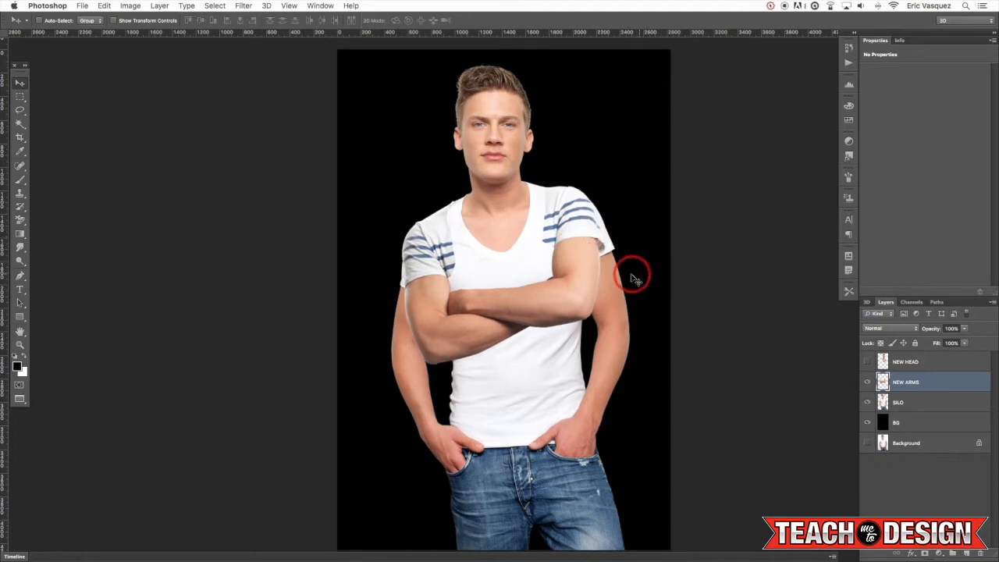
Rotate the NEW ARMS layer slightly clockwise and nudge it to fit the shoulders, keeping that layer selected
{"action": "key", "text": "ctrl+t"}
{"action": "left_click_drag", "start_coordinate": [605, 364], "coordinate": [630, 368]}
{"action": "key", "text": "Return"}
{"action": "key", "text": "shift+Up"}
{"action": "key", "text": "shift+Up"}
{"action": "key", "text": "shift+Up"}
{"action": "key", "text": "ctrl+t"}
{"action": "left_click_drag", "start_coordinate": [648, 172], "coordinate": [676, 176]}
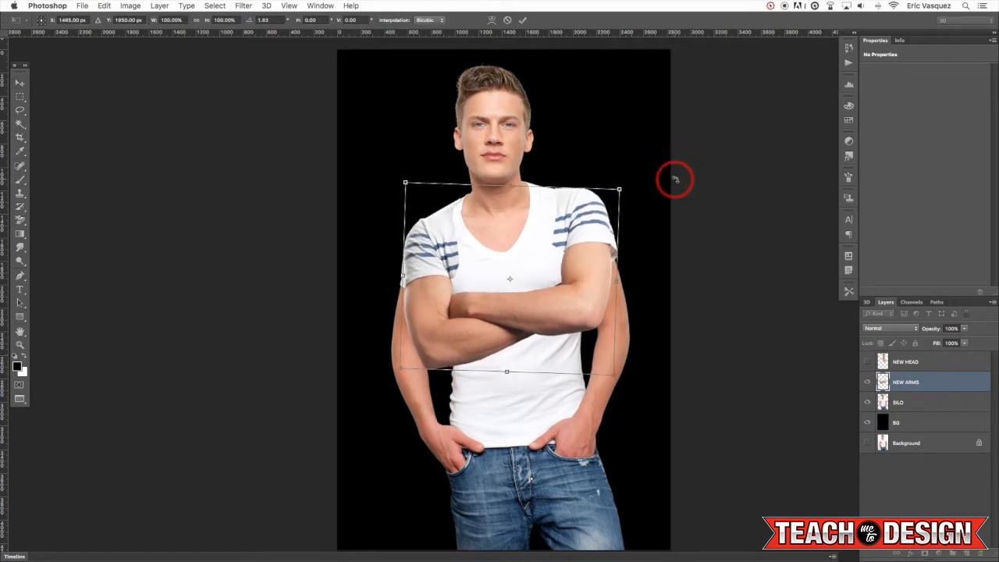
{"action": "key", "text": "Return"}
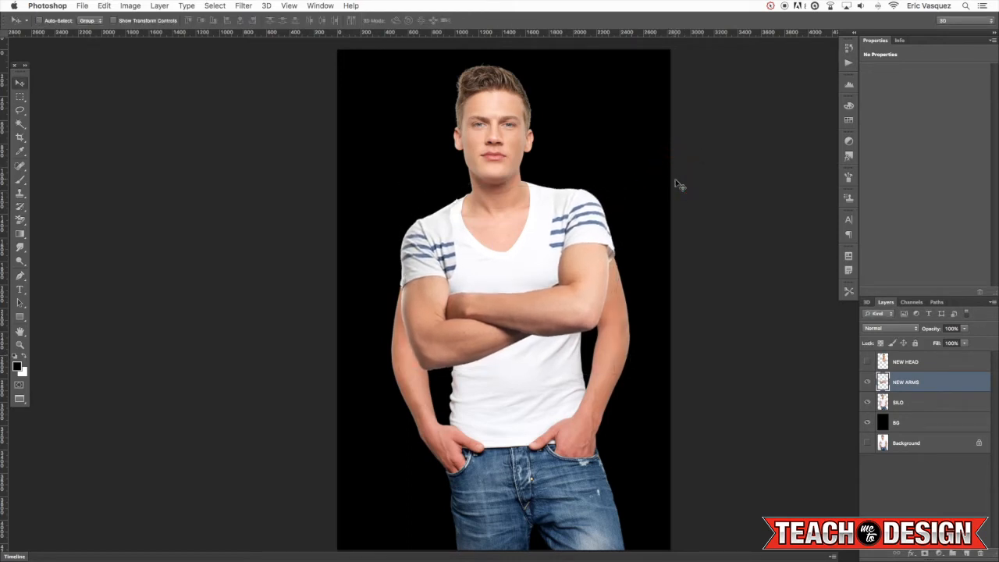
{"action": "left_click", "coordinate": [916, 405]}
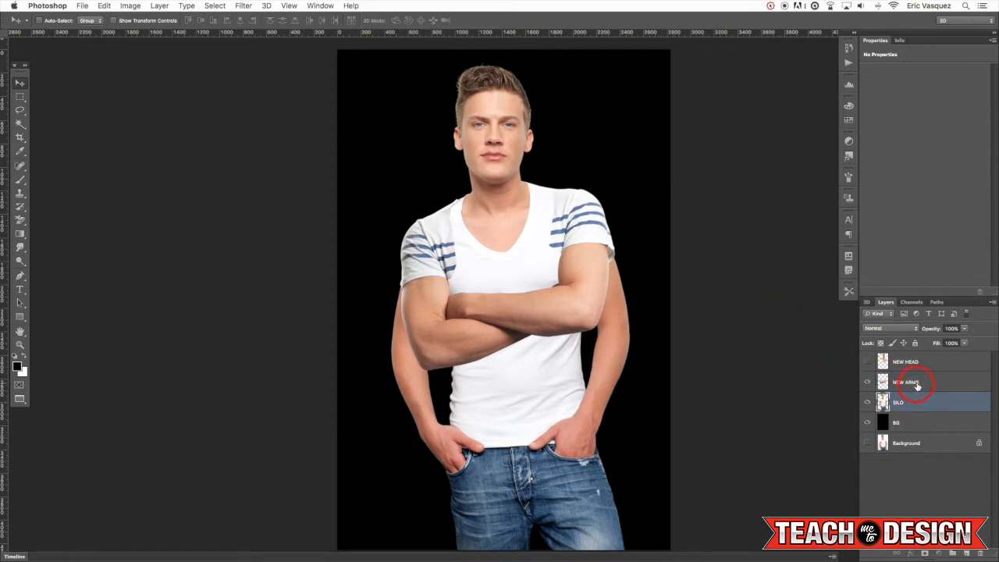
{"action": "left_click", "coordinate": [916, 385]}
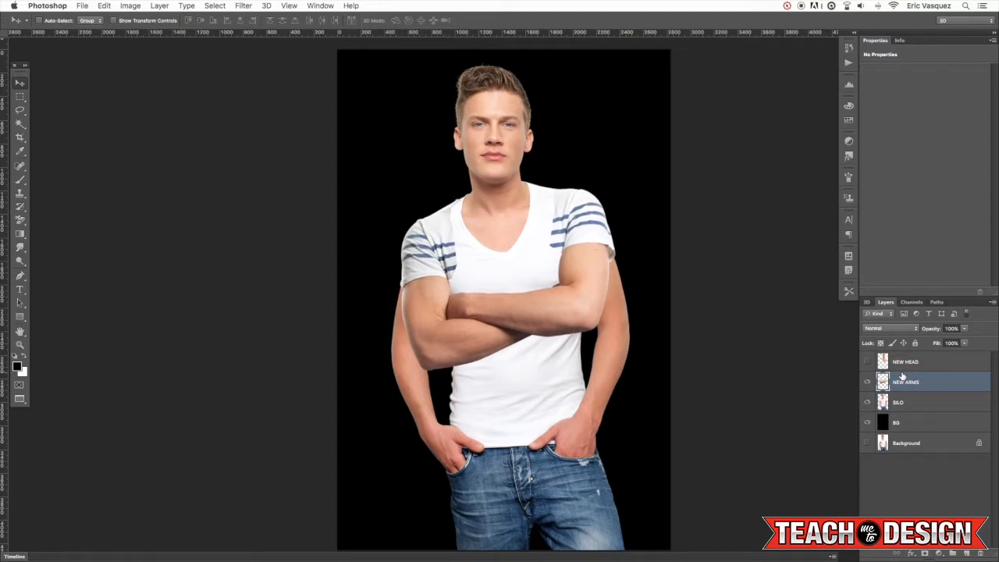
Add a layer mask to the SILO layer and paint it black over the original hanging arms on both sides to hide them
{"action": "left_click", "coordinate": [928, 398]}
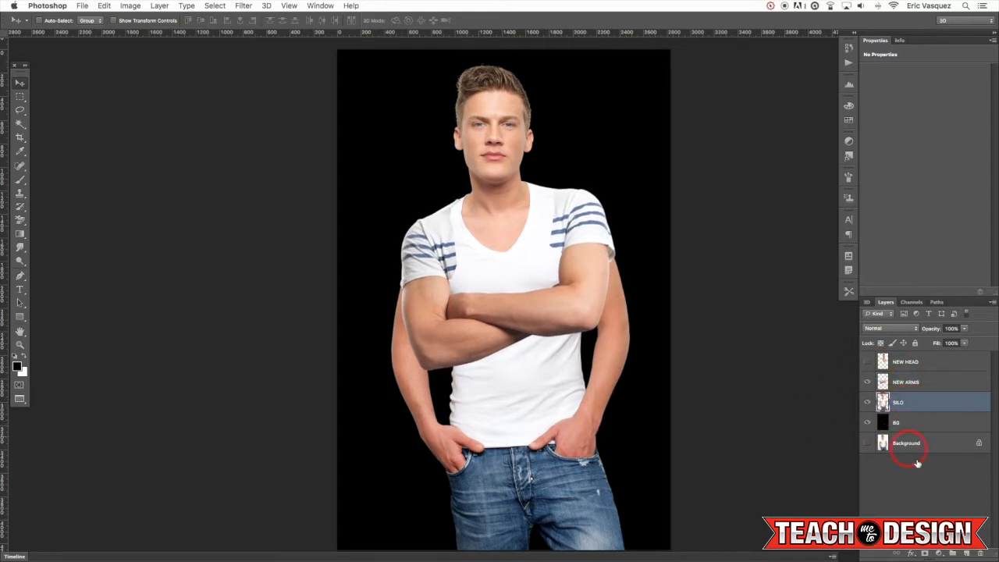
{"action": "left_click", "coordinate": [926, 553]}
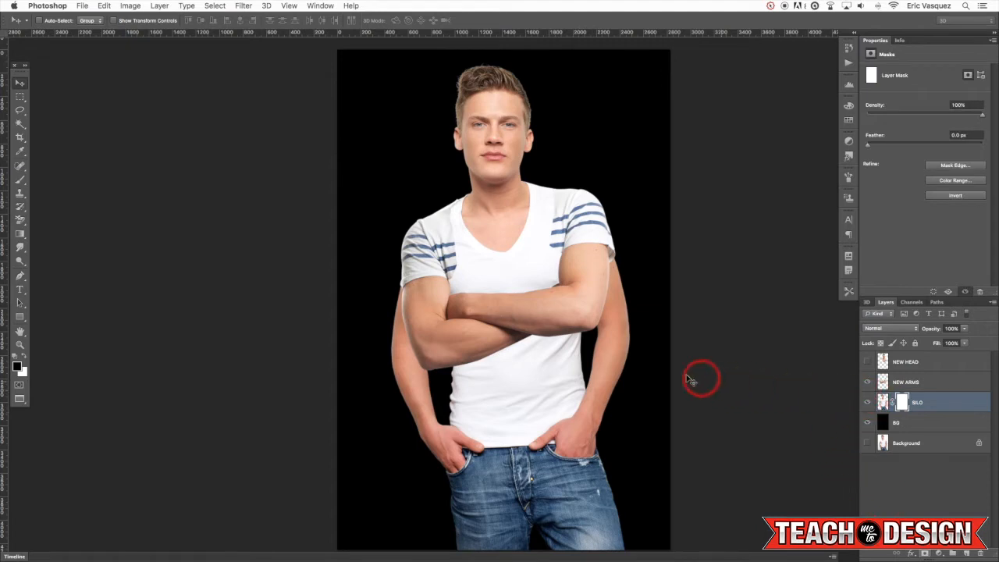
{"action": "key", "text": "b"}
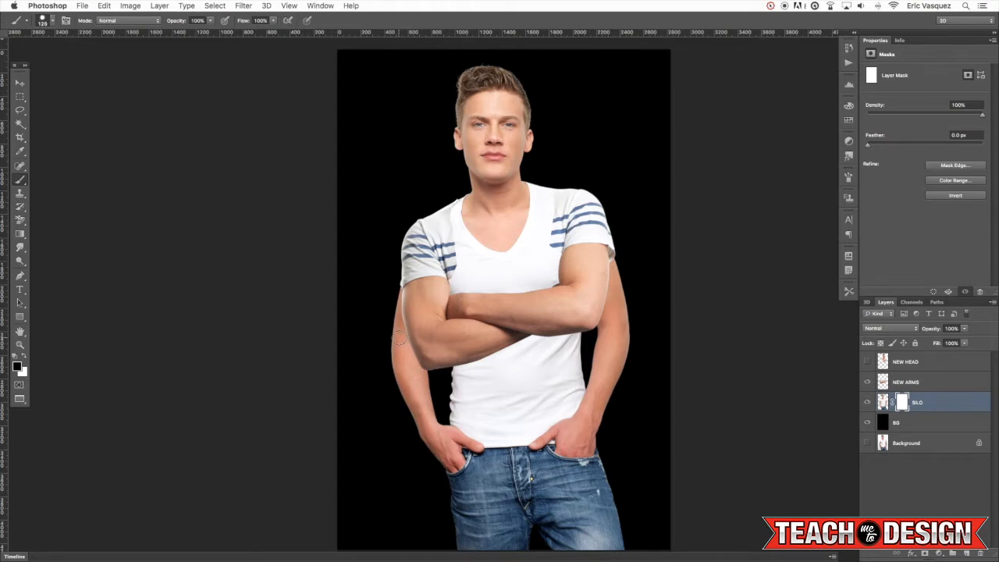
{"action": "mouse_move", "coordinate": [411, 290]}
{"action": "left_mouse_down"}
{"action": "mouse_move", "coordinate": [403, 310]}
{"action": "mouse_move", "coordinate": [408, 265]}
{"action": "mouse_move", "coordinate": [404, 320]}
{"action": "mouse_move", "coordinate": [399, 304]}
{"action": "mouse_move", "coordinate": [413, 367]}
{"action": "mouse_move", "coordinate": [428, 381]}
{"action": "mouse_move", "coordinate": [424, 401]}
{"action": "mouse_move", "coordinate": [404, 417]}
{"action": "mouse_move", "coordinate": [430, 415]}
{"action": "mouse_move", "coordinate": [415, 419]}
{"action": "left_mouse_up"}
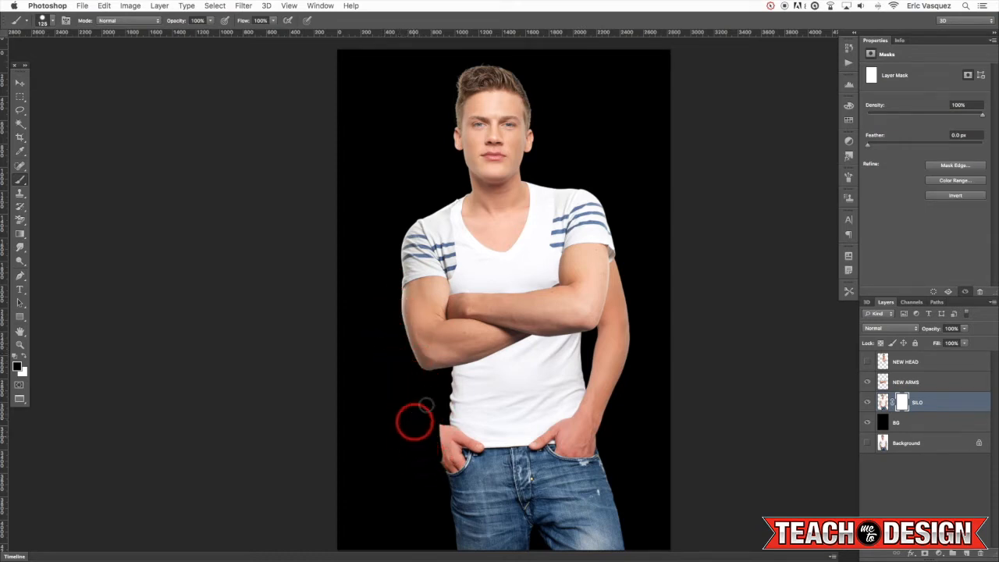
{"action": "mouse_move", "coordinate": [615, 286]}
{"action": "left_mouse_down"}
{"action": "mouse_move", "coordinate": [636, 272]}
{"action": "mouse_move", "coordinate": [625, 272]}
{"action": "mouse_move", "coordinate": [616, 235]}
{"action": "mouse_move", "coordinate": [602, 304]}
{"action": "mouse_move", "coordinate": [618, 339]}
{"action": "mouse_move", "coordinate": [609, 380]}
{"action": "mouse_move", "coordinate": [597, 352]}
{"action": "mouse_move", "coordinate": [603, 403]}
{"action": "mouse_move", "coordinate": [594, 379]}
{"action": "mouse_move", "coordinate": [603, 427]}
{"action": "mouse_move", "coordinate": [616, 394]}
{"action": "left_mouse_up"}
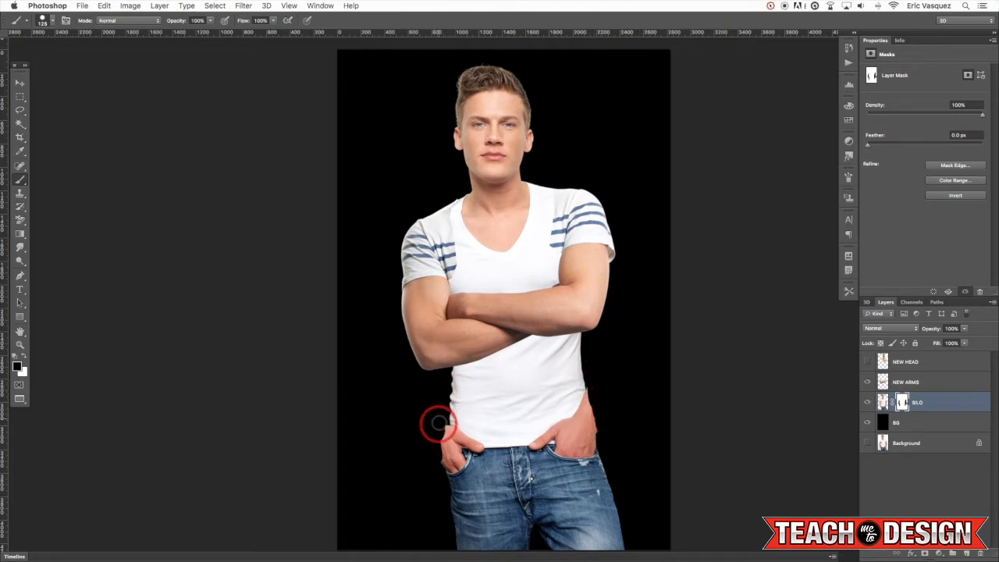
{"action": "mouse_move", "coordinate": [441, 426]}
{"action": "left_mouse_down"}
{"action": "mouse_move", "coordinate": [435, 460]}
{"action": "mouse_move", "coordinate": [440, 423]}
{"action": "mouse_move", "coordinate": [437, 441]}
{"action": "mouse_move", "coordinate": [419, 422]}
{"action": "left_mouse_up"}
{"action": "key", "text": "v"}
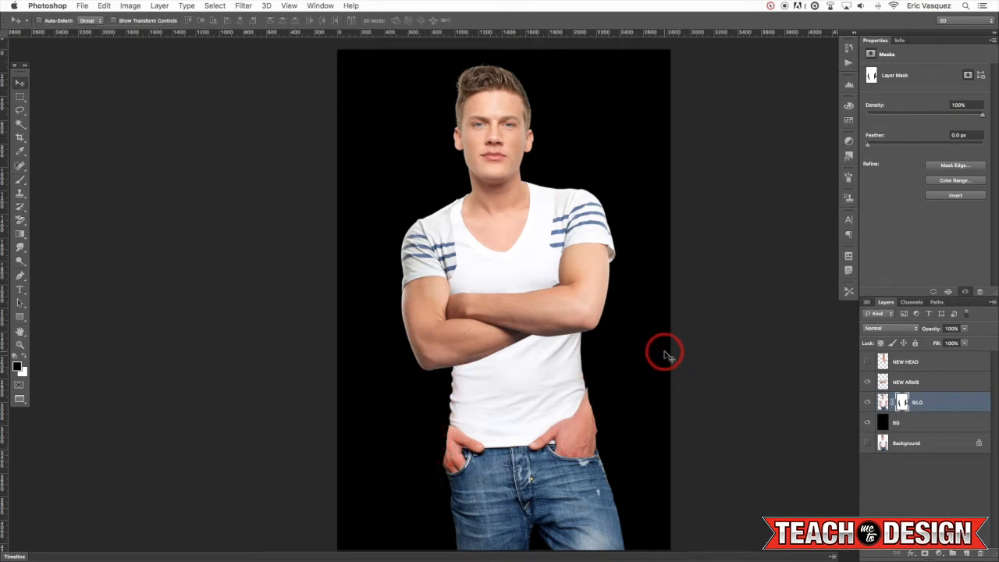
Create a new empty layer above NEW ARMS and choose the Spot Healing Brush for retouching the striped sleeves
{"action": "key", "text": "super+equal"}
{"action": "key", "text": "super+equal"}
{"action": "key", "text": "super+equal"}
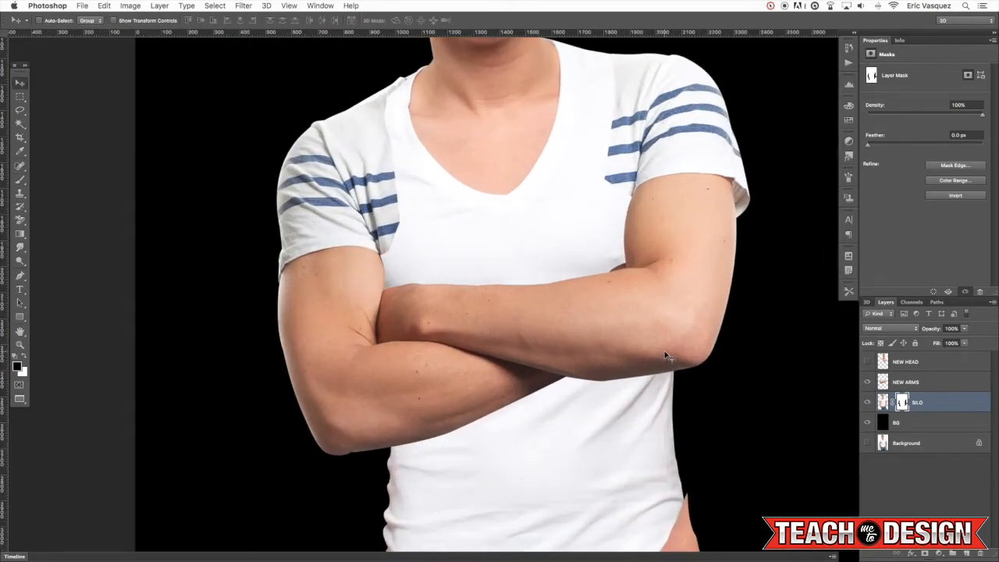
{"action": "scroll", "coordinate": [674, 278], "scroll_direction": "up", "scroll_amount": 3}
{"action": "left_click", "coordinate": [916, 379]}
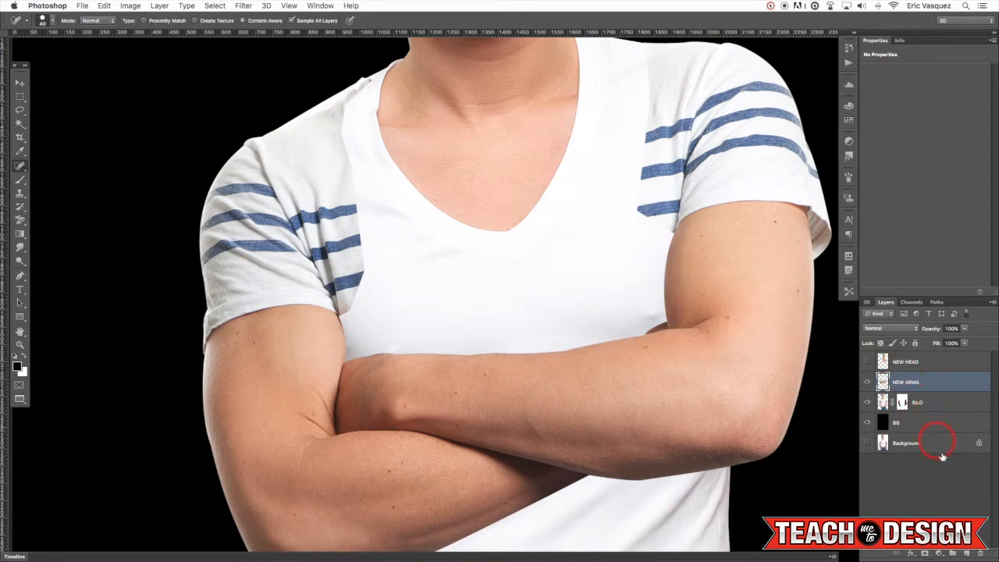
{"action": "left_click", "coordinate": [966, 553]}
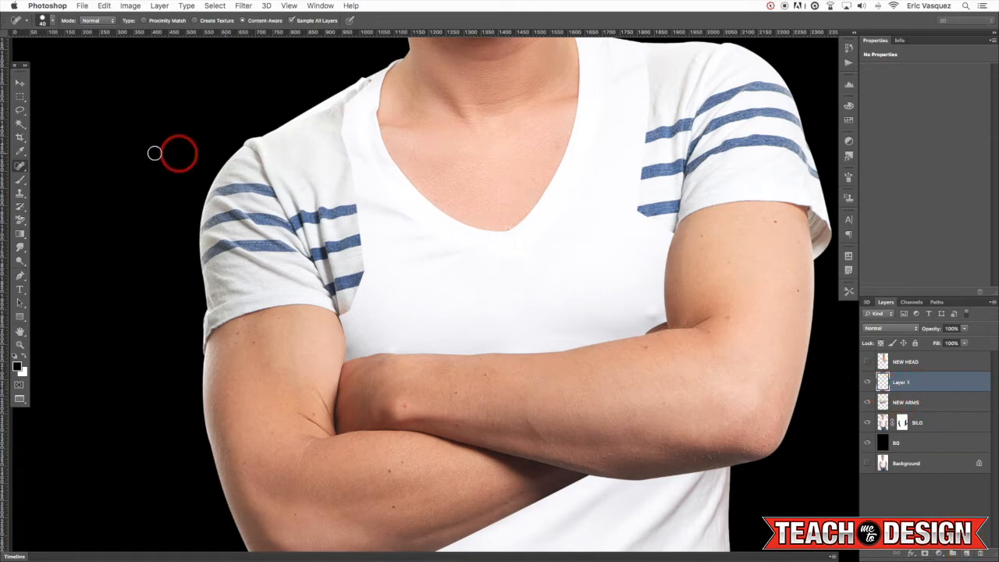
{"action": "right_click", "coordinate": [24, 168]}
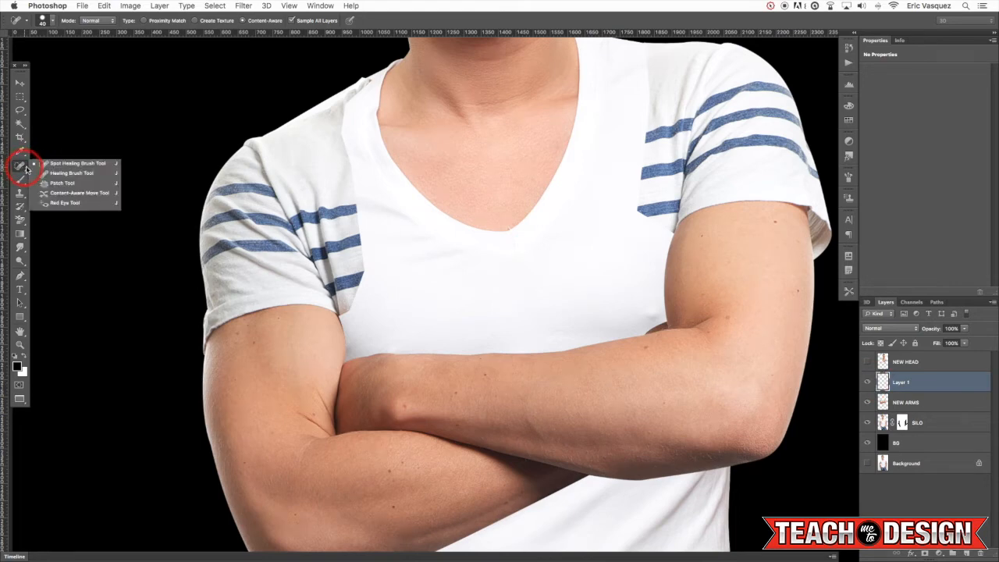
{"action": "left_click", "coordinate": [54, 159]}
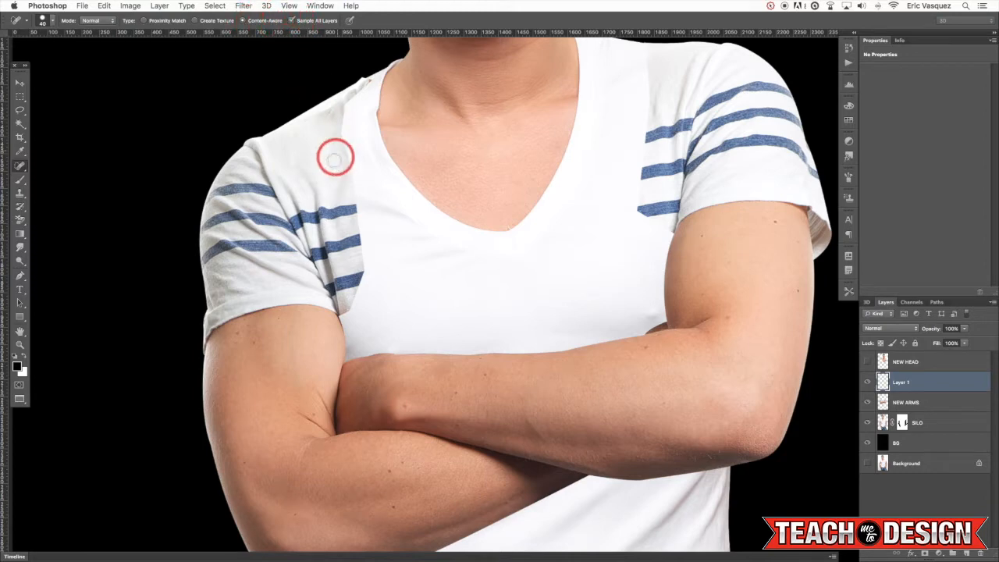
Heal away the blue stripe ends on the chest beside the model's right sleeve using Content-Aware healing on the new layer
{"action": "mouse_move", "coordinate": [339, 201]}
{"action": "left_mouse_down"}
{"action": "mouse_move", "coordinate": [349, 209]}
{"action": "mouse_move", "coordinate": [327, 207]}
{"action": "mouse_move", "coordinate": [333, 244]}
{"action": "mouse_move", "coordinate": [342, 212]}
{"action": "mouse_move", "coordinate": [359, 281]}
{"action": "mouse_move", "coordinate": [339, 266]}
{"action": "mouse_move", "coordinate": [348, 289]}
{"action": "left_mouse_up"}
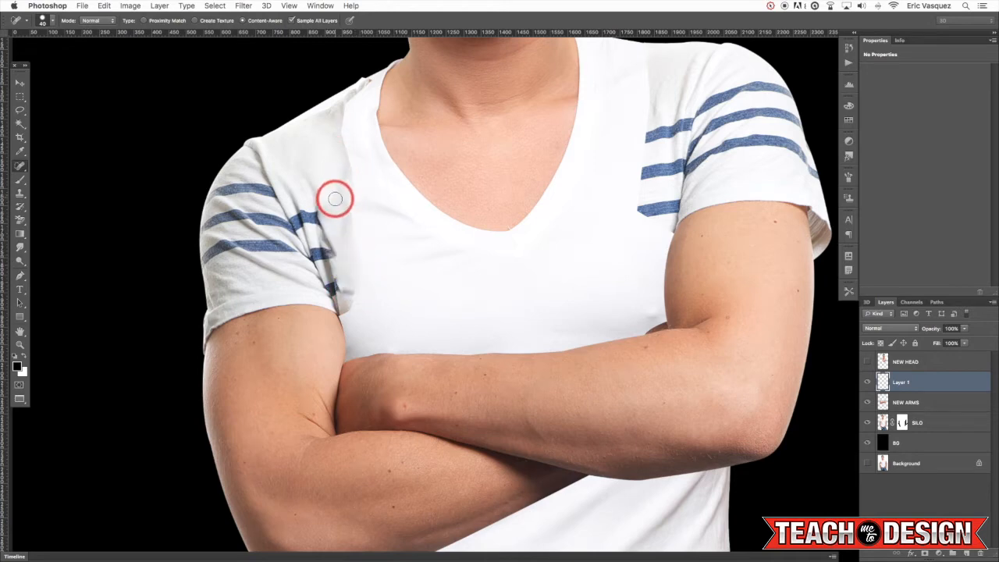
{"action": "mouse_move", "coordinate": [325, 246]}
{"action": "left_mouse_down"}
{"action": "mouse_move", "coordinate": [332, 210]}
{"action": "mouse_move", "coordinate": [329, 242]}
{"action": "mouse_move", "coordinate": [317, 210]}
{"action": "mouse_move", "coordinate": [298, 212]}
{"action": "mouse_move", "coordinate": [334, 294]}
{"action": "left_mouse_up"}
{"action": "left_click_drag", "start_coordinate": [311, 206], "coordinate": [327, 203]}
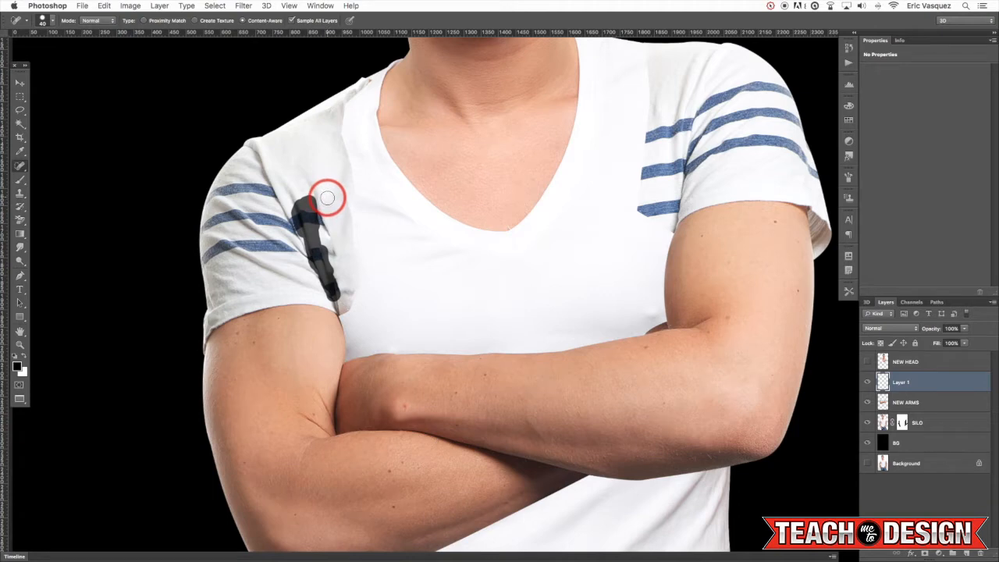
{"action": "mouse_move", "coordinate": [325, 231]}
{"action": "left_mouse_down"}
{"action": "mouse_move", "coordinate": [309, 186]}
{"action": "mouse_move", "coordinate": [301, 226]}
{"action": "mouse_move", "coordinate": [298, 187]}
{"action": "left_mouse_up"}
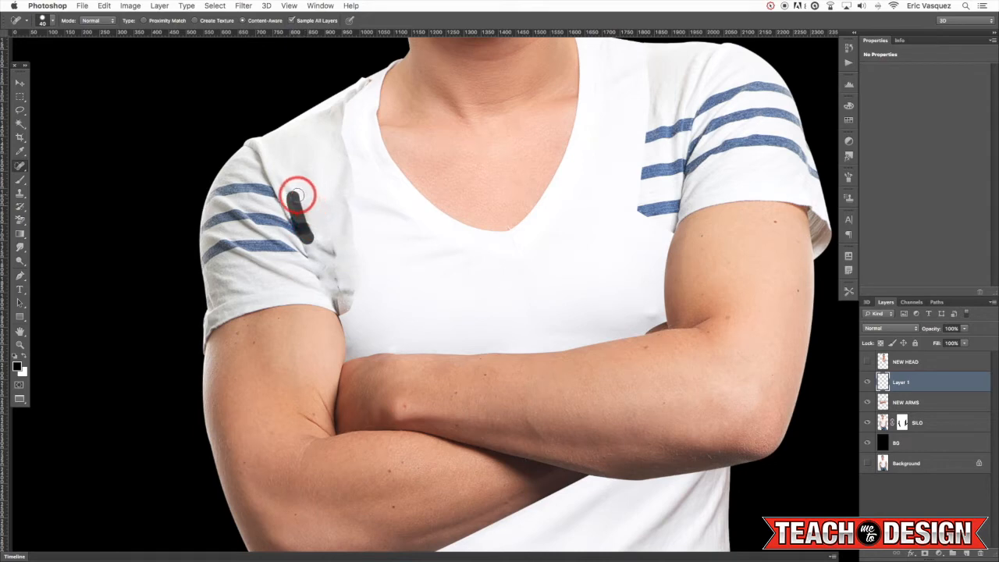
{"action": "mouse_move", "coordinate": [327, 228]}
{"action": "left_mouse_down"}
{"action": "mouse_move", "coordinate": [346, 313]}
{"action": "mouse_move", "coordinate": [341, 270]}
{"action": "left_mouse_up"}
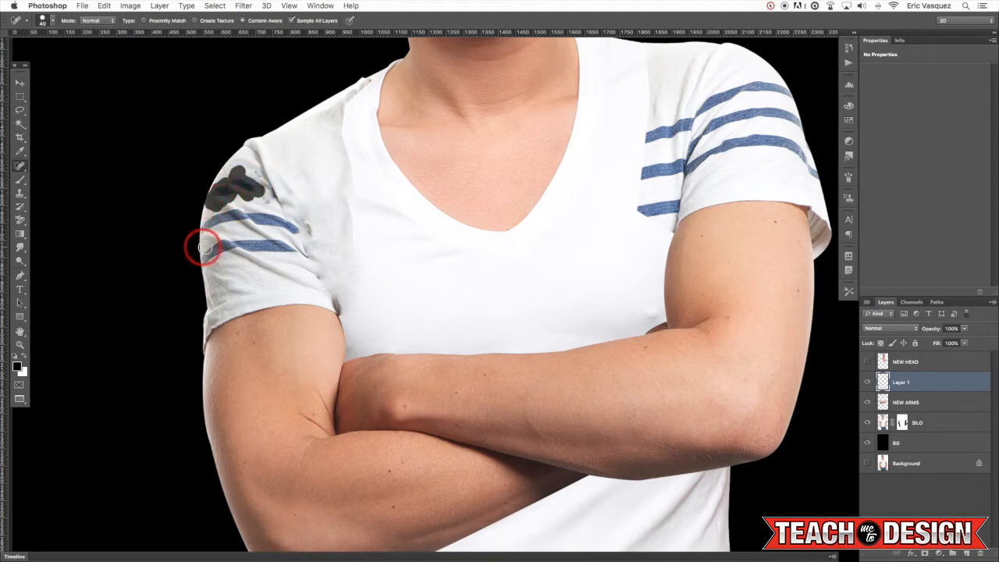
Remove the blue stripes from the model's right sleeve with the Spot Healing Brush and touch up the dark spots on the shoulder
{"action": "left_click", "coordinate": [211, 226]}
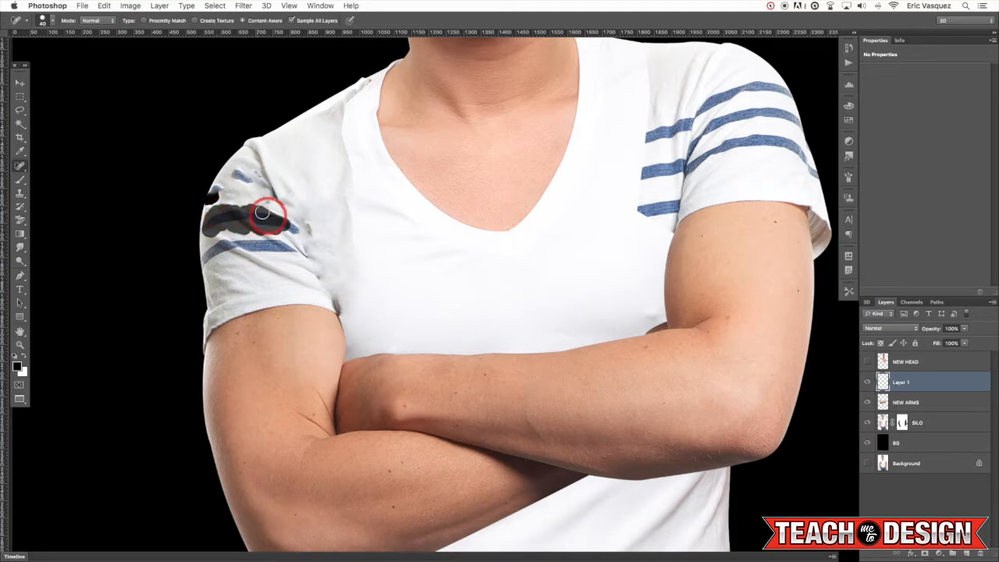
{"action": "left_click_drag", "start_coordinate": [268, 216], "coordinate": [272, 217]}
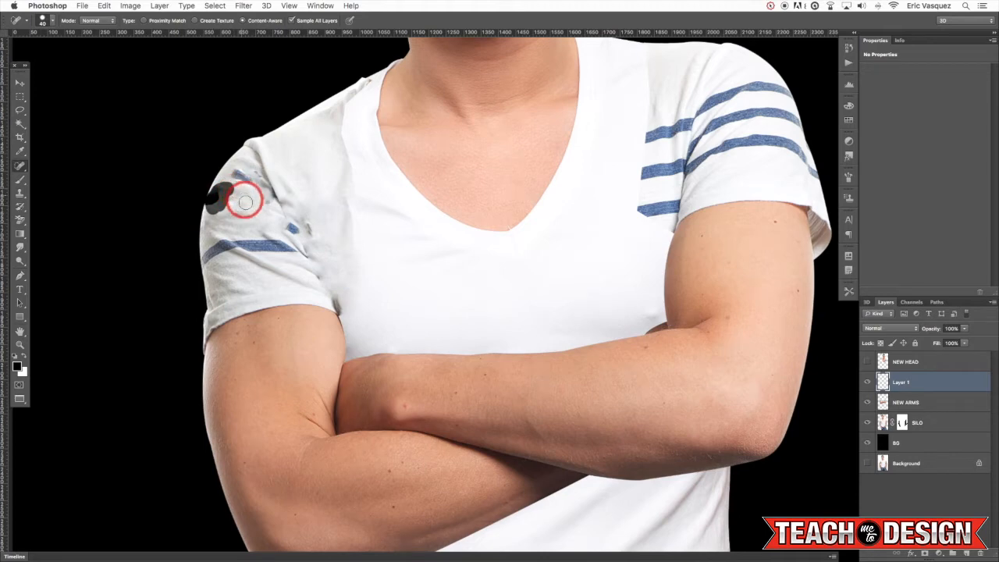
{"action": "left_click_drag", "start_coordinate": [241, 172], "coordinate": [260, 164]}
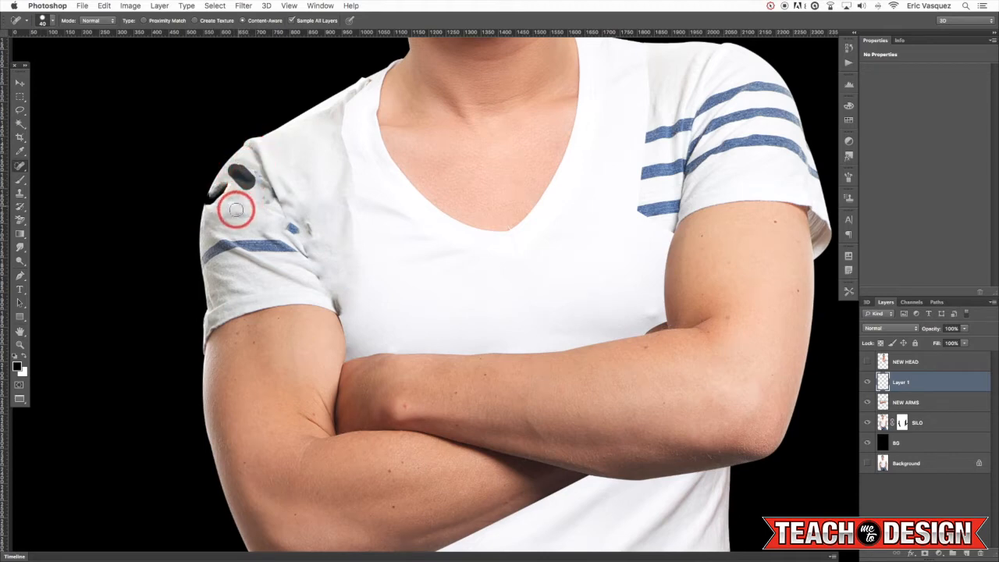
{"action": "mouse_move", "coordinate": [214, 248]}
{"action": "left_mouse_down"}
{"action": "mouse_move", "coordinate": [213, 264]}
{"action": "mouse_move", "coordinate": [238, 247]}
{"action": "mouse_move", "coordinate": [297, 249]}
{"action": "left_mouse_up"}
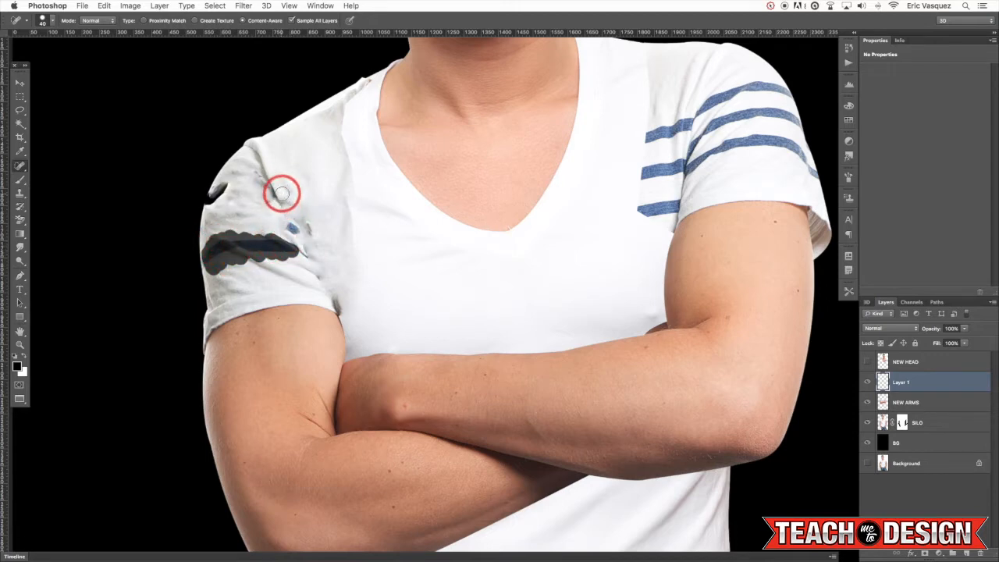
{"action": "mouse_move", "coordinate": [225, 217]}
{"action": "left_mouse_down"}
{"action": "mouse_move", "coordinate": [263, 241]}
{"action": "mouse_move", "coordinate": [264, 253]}
{"action": "left_mouse_up"}
{"action": "mouse_move", "coordinate": [289, 220]}
{"action": "left_mouse_down"}
{"action": "mouse_move", "coordinate": [281, 216]}
{"action": "mouse_move", "coordinate": [313, 229]}
{"action": "left_mouse_up"}
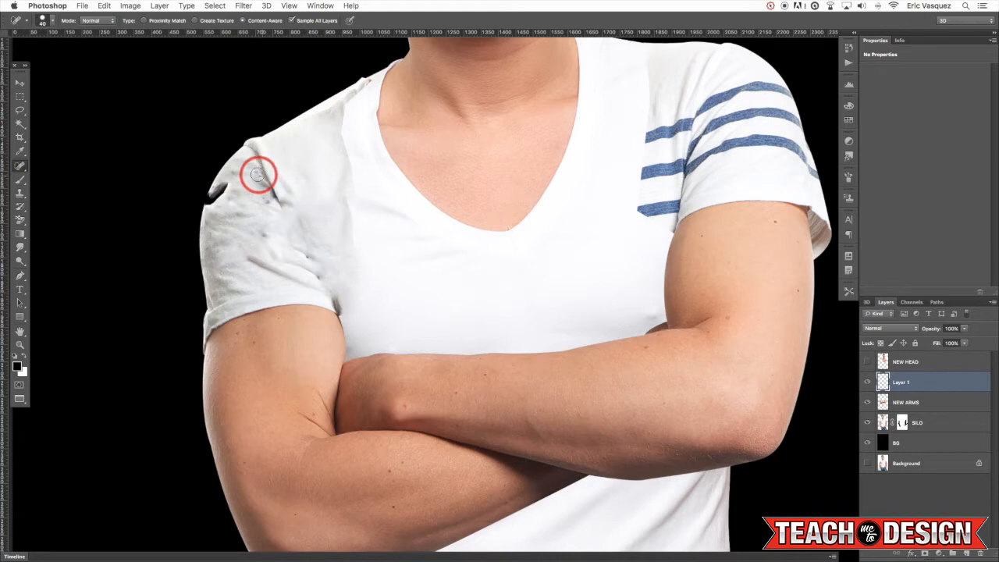
{"action": "left_click_drag", "start_coordinate": [257, 171], "coordinate": [269, 203]}
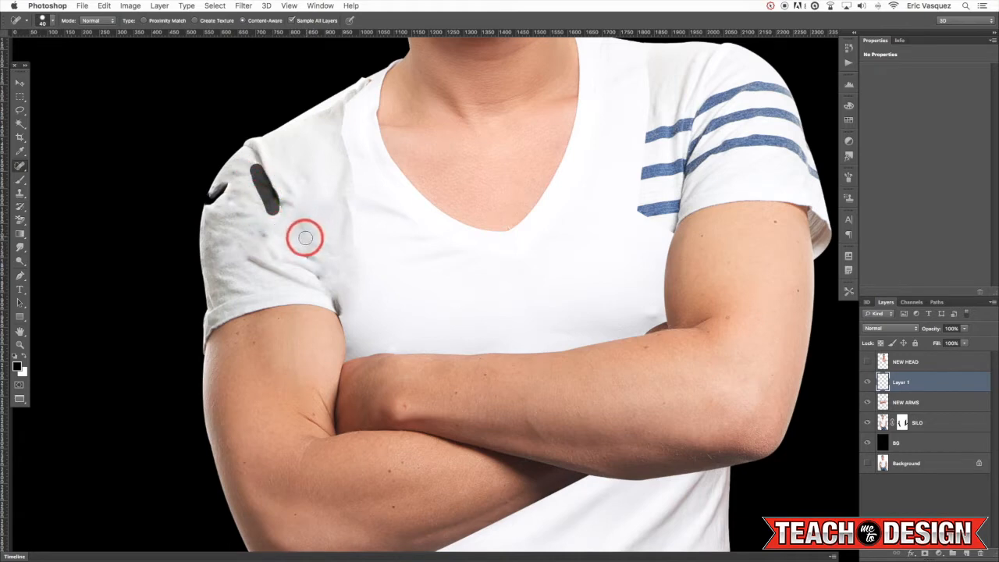
{"action": "mouse_move", "coordinate": [212, 198]}
{"action": "left_mouse_down"}
{"action": "mouse_move", "coordinate": [236, 177]}
{"action": "mouse_move", "coordinate": [228, 184]}
{"action": "left_mouse_up"}
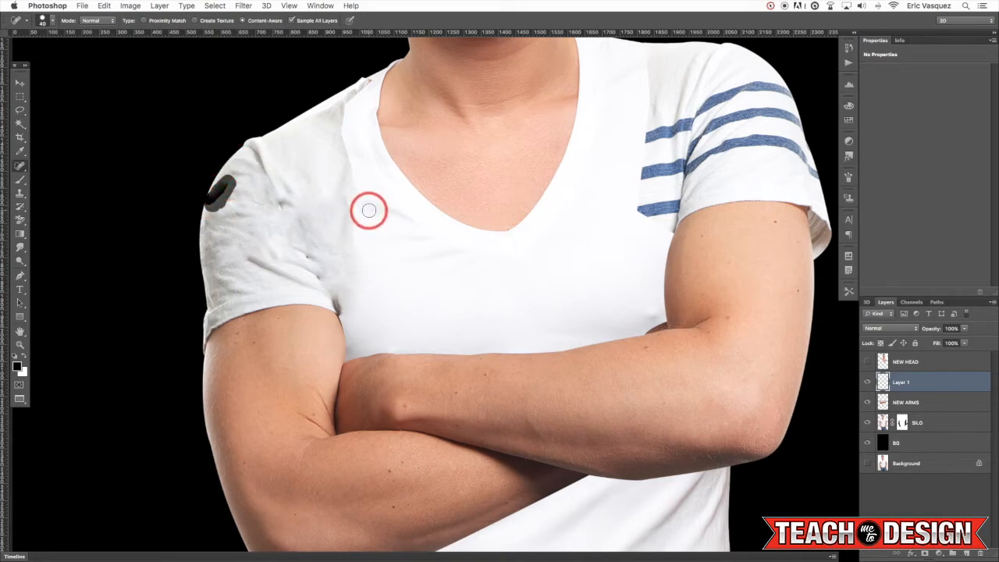
Heal away the blue stripe ends on the chest beside the model's left sleeve
{"action": "mouse_move", "coordinate": [643, 156]}
{"action": "left_mouse_down"}
{"action": "mouse_move", "coordinate": [648, 212]}
{"action": "mouse_move", "coordinate": [658, 206]}
{"action": "left_mouse_up"}
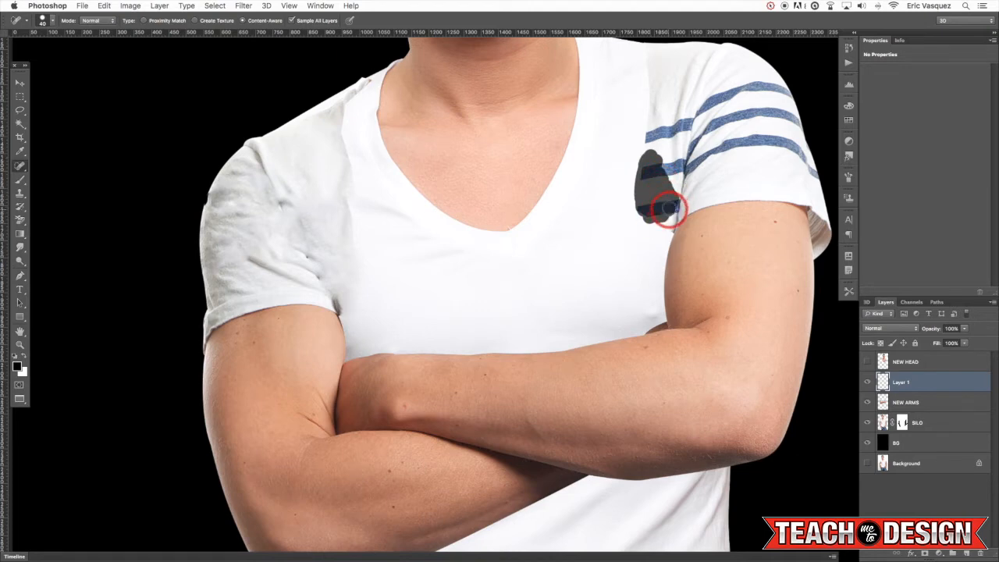
{"action": "left_click_drag", "start_coordinate": [656, 119], "coordinate": [665, 151]}
{"action": "left_click_drag", "start_coordinate": [687, 118], "coordinate": [658, 172]}
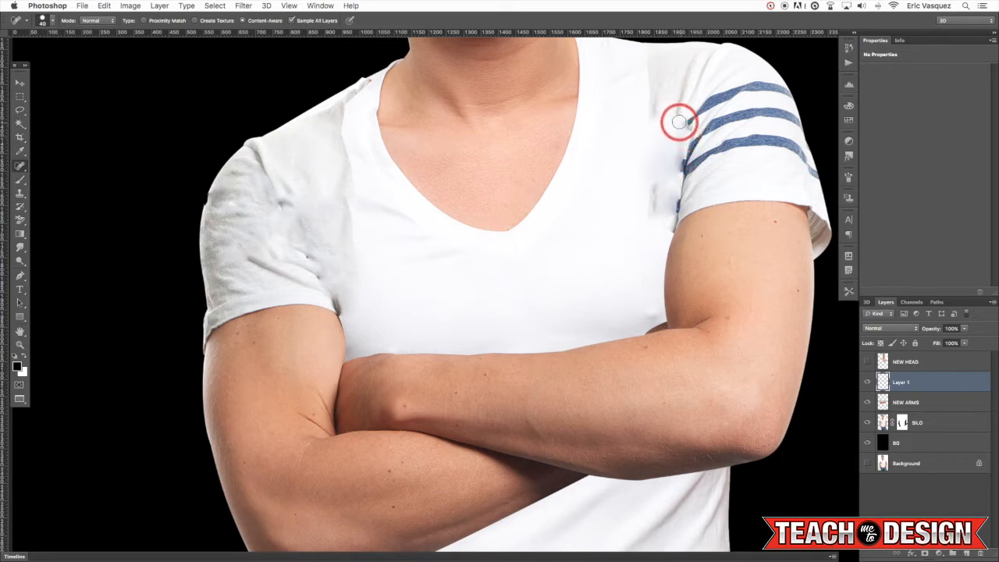
{"action": "left_click_drag", "start_coordinate": [660, 123], "coordinate": [656, 97]}
{"action": "mouse_move", "coordinate": [648, 209]}
{"action": "left_mouse_down"}
{"action": "mouse_move", "coordinate": [647, 187]}
{"action": "mouse_move", "coordinate": [684, 157]}
{"action": "mouse_move", "coordinate": [707, 100]}
{"action": "mouse_move", "coordinate": [698, 100]}
{"action": "mouse_move", "coordinate": [729, 62]}
{"action": "left_mouse_up"}
Remove the blue stripes across the model's left sleeve with the Spot Healing Brush, including leftover traces near the sleeve seam
{"action": "mouse_move", "coordinate": [706, 111]}
{"action": "left_mouse_down"}
{"action": "mouse_move", "coordinate": [754, 49]}
{"action": "mouse_move", "coordinate": [754, 80]}
{"action": "left_mouse_up"}
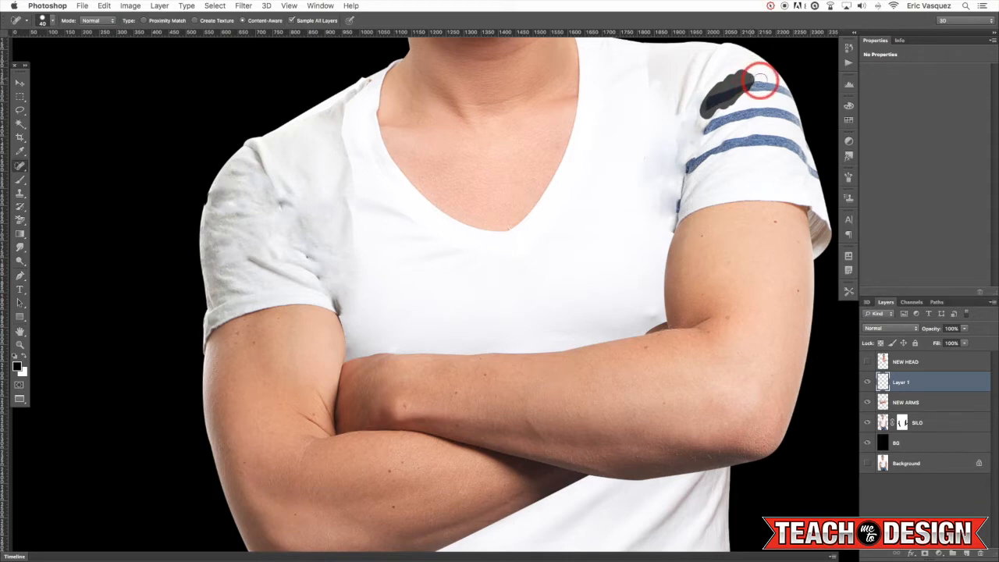
{"action": "left_click_drag", "start_coordinate": [748, 85], "coordinate": [749, 85]}
{"action": "left_click_drag", "start_coordinate": [745, 84], "coordinate": [794, 100]}
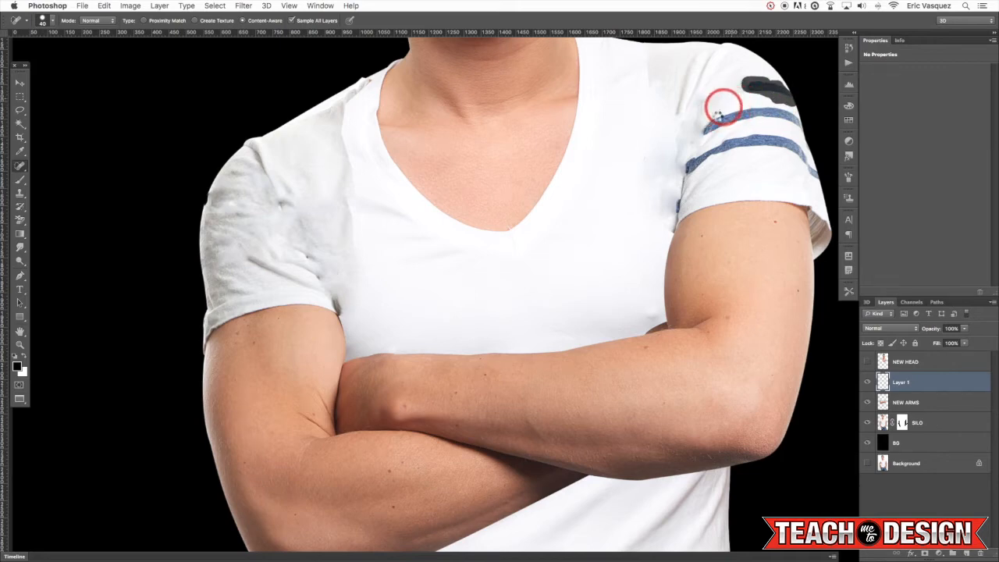
{"action": "mouse_move", "coordinate": [723, 105]}
{"action": "left_mouse_down"}
{"action": "mouse_move", "coordinate": [707, 132]}
{"action": "mouse_move", "coordinate": [750, 116]}
{"action": "mouse_move", "coordinate": [775, 98]}
{"action": "left_mouse_up"}
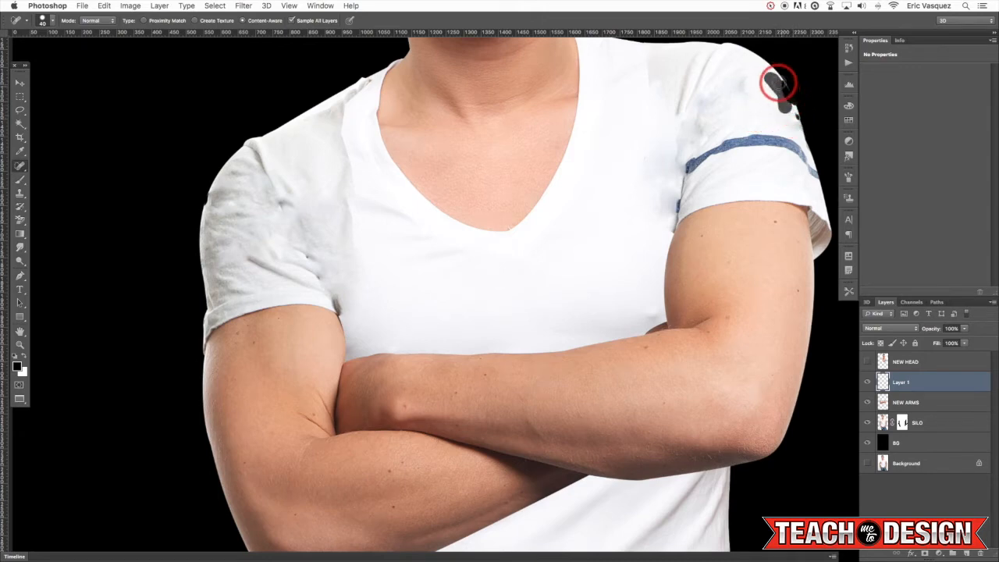
{"action": "mouse_move", "coordinate": [697, 169]}
{"action": "left_mouse_down"}
{"action": "mouse_move", "coordinate": [783, 132]}
{"action": "mouse_move", "coordinate": [781, 109]}
{"action": "mouse_move", "coordinate": [766, 138]}
{"action": "mouse_move", "coordinate": [777, 141]}
{"action": "mouse_move", "coordinate": [757, 137]}
{"action": "mouse_move", "coordinate": [790, 144]}
{"action": "mouse_move", "coordinate": [811, 173]}
{"action": "left_mouse_up"}
{"action": "left_click_drag", "start_coordinate": [758, 141], "coordinate": [775, 136]}
{"action": "mouse_move", "coordinate": [740, 98]}
{"action": "left_mouse_down"}
{"action": "mouse_move", "coordinate": [714, 98]}
{"action": "mouse_move", "coordinate": [709, 109]}
{"action": "left_mouse_up"}
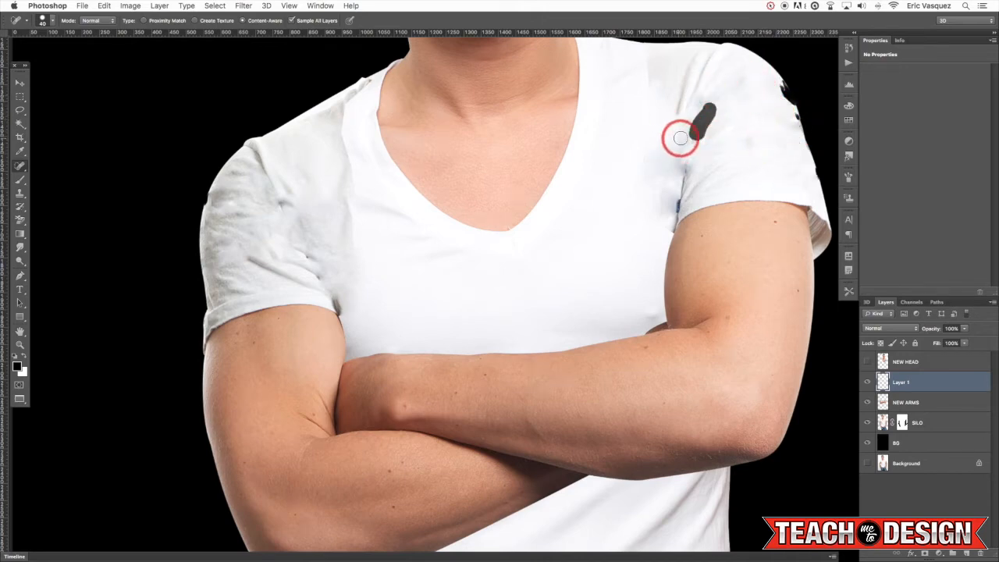
{"action": "mouse_move", "coordinate": [676, 152]}
{"action": "left_mouse_down"}
{"action": "mouse_move", "coordinate": [651, 156]}
{"action": "mouse_move", "coordinate": [647, 205]}
{"action": "left_mouse_up"}
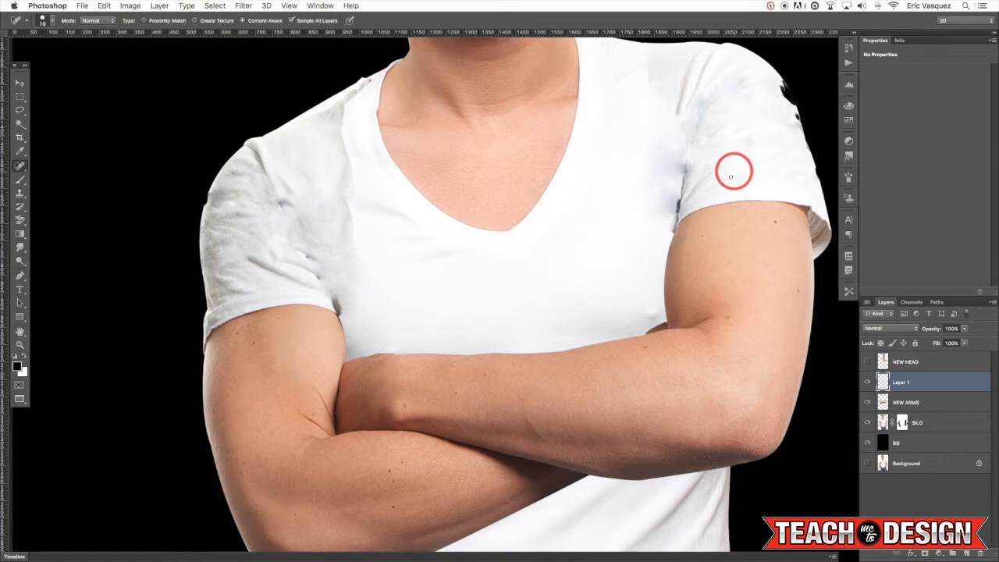
Heal the model's left armpit seam with a size 10 brush, and smooth smudges on that sleeve and upper chest with a larger brush
{"action": "left_click_drag", "start_coordinate": [684, 166], "coordinate": [675, 215]}
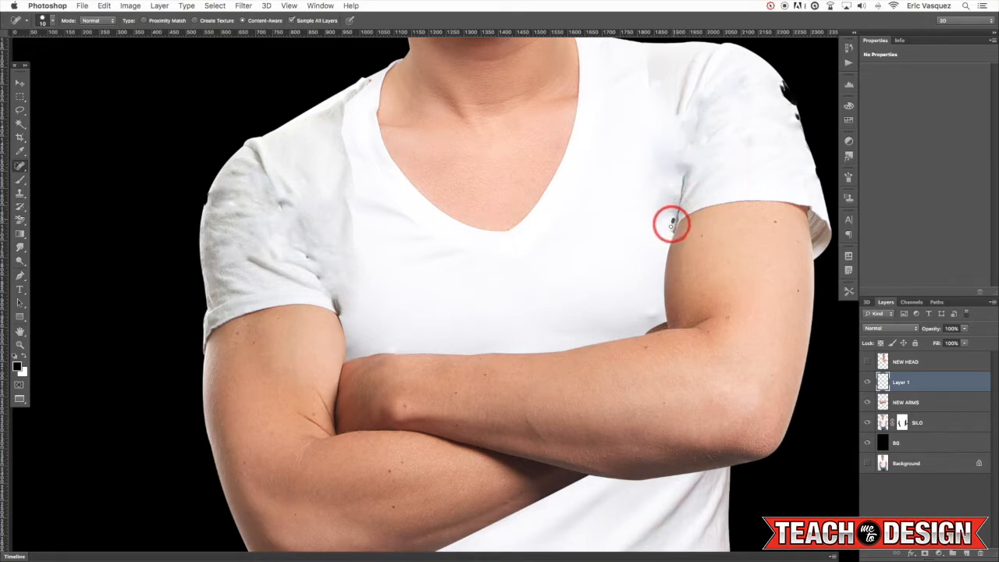
{"action": "left_click_drag", "start_coordinate": [665, 214], "coordinate": [663, 197]}
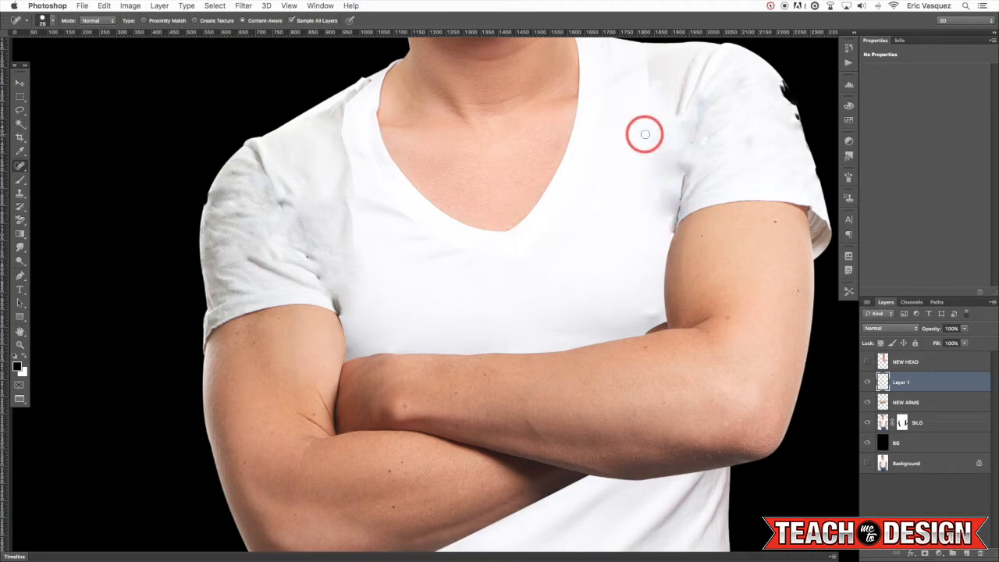
{"action": "left_click", "coordinate": [737, 129]}
{"action": "left_click", "coordinate": [711, 121]}
{"action": "mouse_move", "coordinate": [729, 90]}
{"action": "left_mouse_down"}
{"action": "mouse_move", "coordinate": [705, 114]}
{"action": "mouse_move", "coordinate": [725, 71]}
{"action": "left_mouse_up"}
{"action": "mouse_move", "coordinate": [648, 97]}
{"action": "left_mouse_down"}
{"action": "mouse_move", "coordinate": [649, 71]}
{"action": "mouse_move", "coordinate": [664, 54]}
{"action": "left_mouse_up"}
{"action": "mouse_move", "coordinate": [673, 129]}
{"action": "left_mouse_down"}
{"action": "mouse_move", "coordinate": [680, 94]}
{"action": "mouse_move", "coordinate": [672, 143]}
{"action": "left_mouse_up"}
{"action": "mouse_move", "coordinate": [756, 128]}
{"action": "left_mouse_down"}
{"action": "mouse_move", "coordinate": [740, 76]}
{"action": "mouse_move", "coordinate": [715, 95]}
{"action": "mouse_move", "coordinate": [702, 121]}
{"action": "left_mouse_up"}
{"action": "left_click_drag", "start_coordinate": [669, 182], "coordinate": [666, 218]}
Blend the shirt edge from the chest up to the neckline and the fold beside the model's right sleeve using the Spot Healing Brush
{"action": "left_click_drag", "start_coordinate": [349, 206], "coordinate": [348, 225]}
{"action": "mouse_move", "coordinate": [351, 141]}
{"action": "left_mouse_down"}
{"action": "mouse_move", "coordinate": [350, 170]}
{"action": "mouse_move", "coordinate": [346, 128]}
{"action": "mouse_move", "coordinate": [371, 82]}
{"action": "mouse_move", "coordinate": [351, 100]}
{"action": "mouse_move", "coordinate": [381, 67]}
{"action": "left_mouse_up"}
{"action": "left_click_drag", "start_coordinate": [287, 197], "coordinate": [328, 250]}
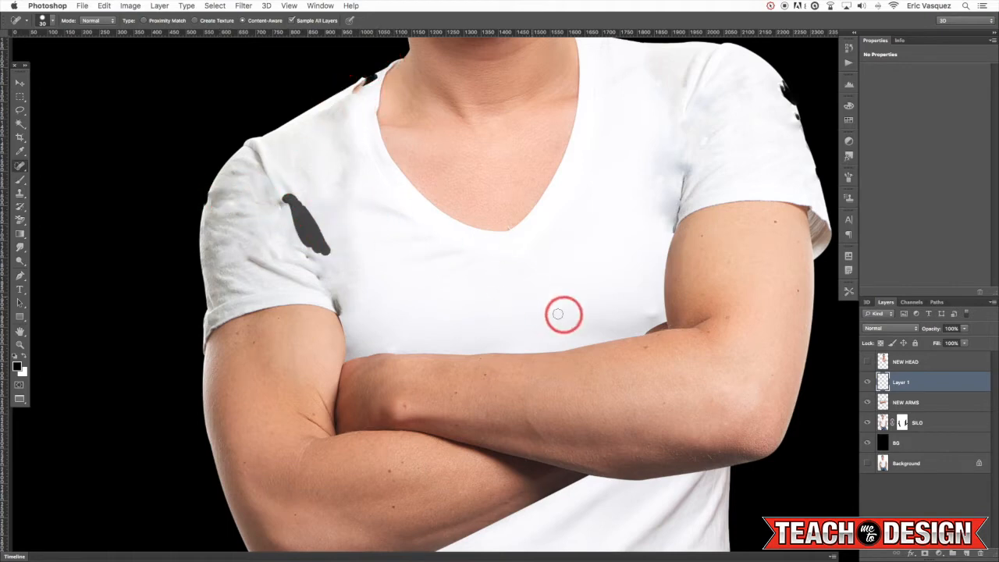
Retouch the remaining grey patches between the chest and the model's left armpit with the Spot Healing Brush at size 30
{"action": "mouse_move", "coordinate": [655, 195]}
{"action": "left_mouse_down"}
{"action": "mouse_move", "coordinate": [662, 169]}
{"action": "mouse_move", "coordinate": [676, 173]}
{"action": "left_mouse_up"}
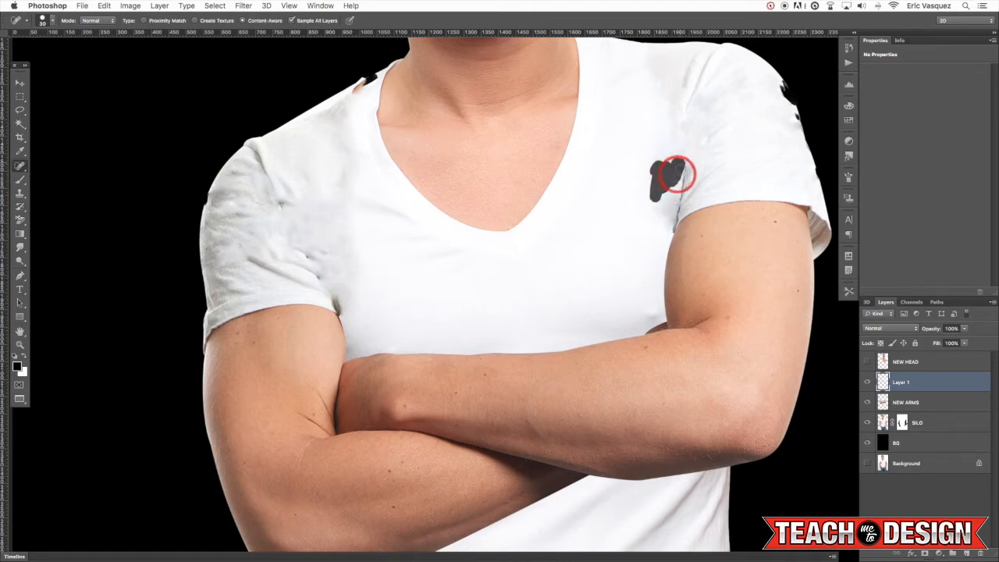
{"action": "mouse_move", "coordinate": [666, 211]}
{"action": "left_mouse_down"}
{"action": "mouse_move", "coordinate": [682, 127]}
{"action": "mouse_move", "coordinate": [703, 102]}
{"action": "left_mouse_up"}
{"action": "left_click_drag", "start_coordinate": [663, 178], "coordinate": [652, 225]}
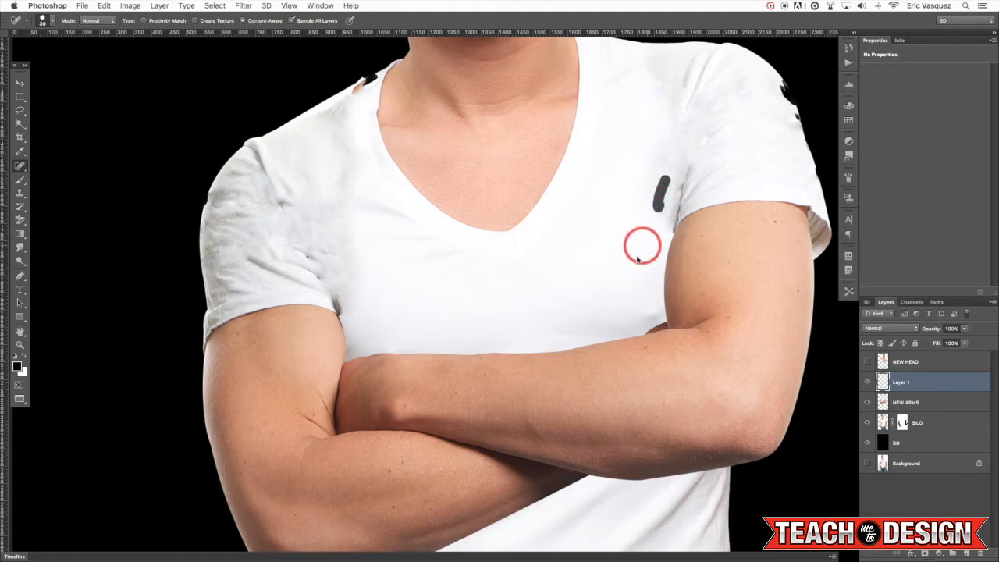
{"action": "key", "text": "v"}
{"action": "left_click_drag", "start_coordinate": [631, 281], "coordinate": [622, 316]}
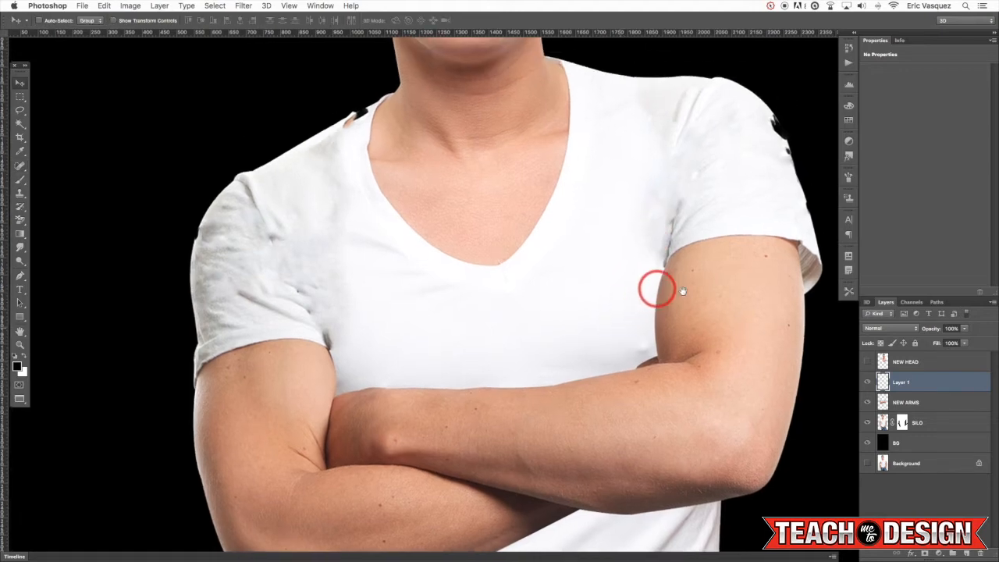
Compare the shirt with and without the healing on Layer 1
{"action": "left_click", "coordinate": [868, 382]}
{"action": "left_click", "coordinate": [868, 381]}
{"action": "left_click", "coordinate": [868, 382]}
{"action": "left_click", "coordinate": [868, 381]}
{"action": "left_click", "coordinate": [868, 382]}
{"action": "left_click", "coordinate": [869, 382]}
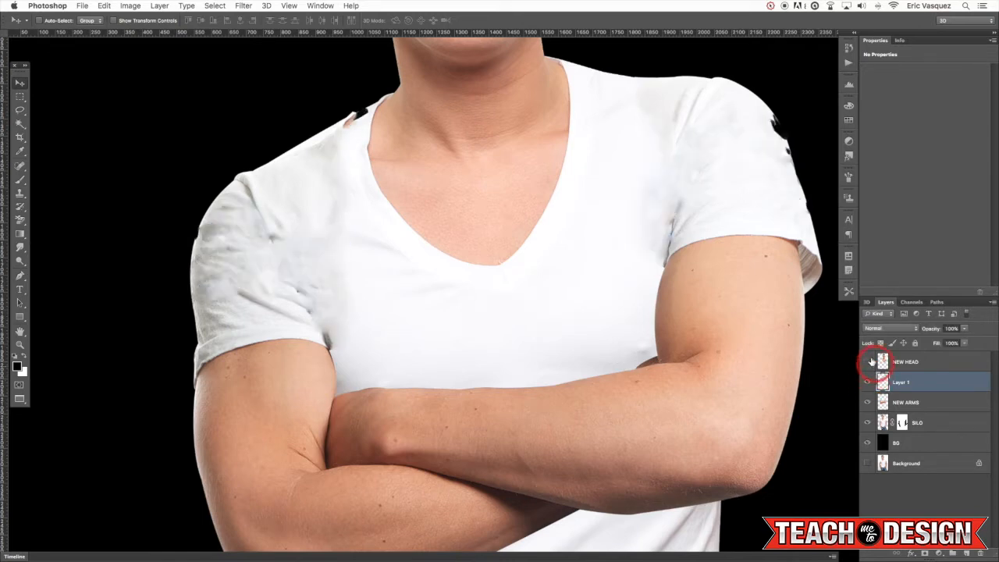
Duplicate the NEW ARMS layer, merge the copy with Layer 1, and check the merged layer against the original
{"action": "left_click", "coordinate": [915, 402]}
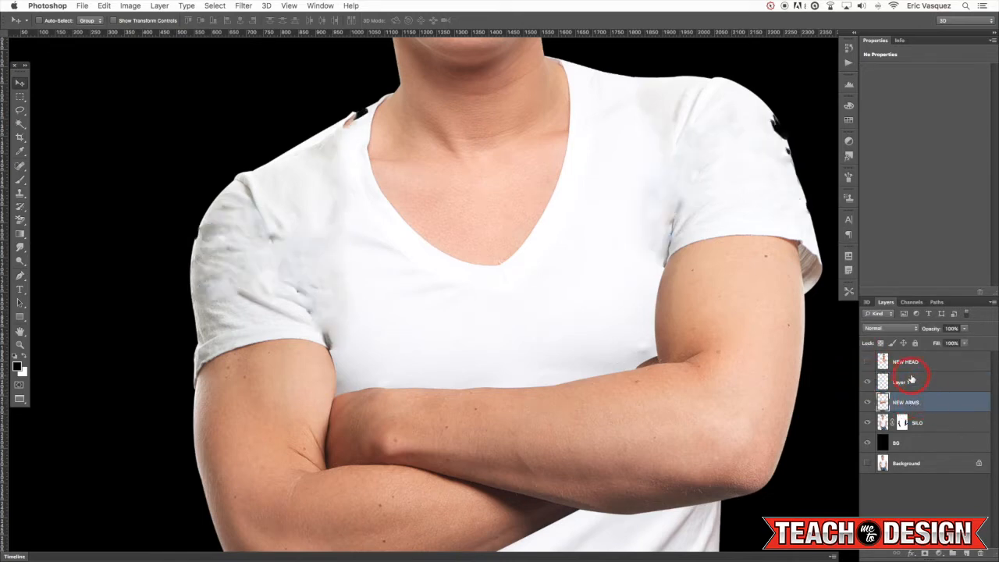
{"action": "key", "text": "ctrl+j"}
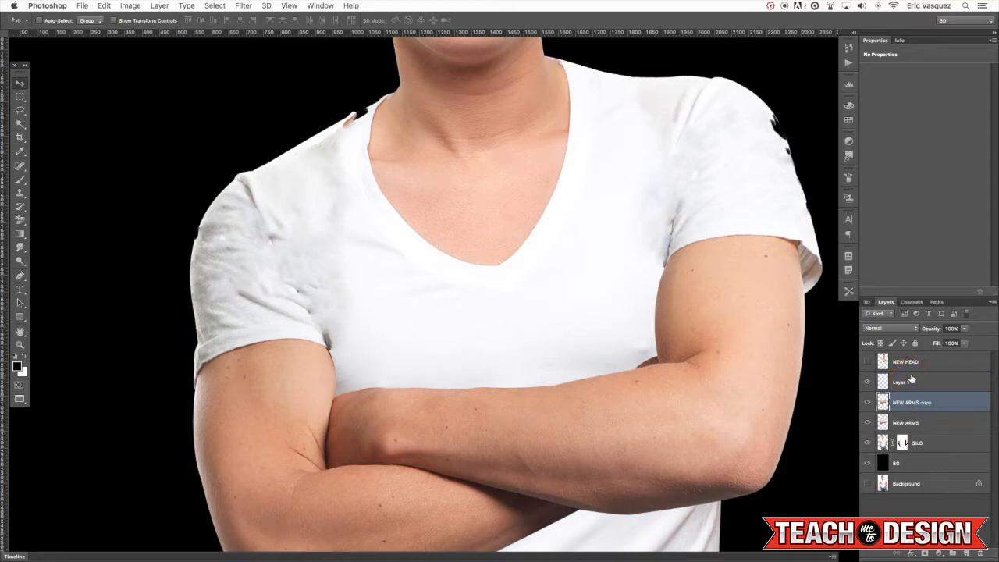
{"action": "left_click", "coordinate": [946, 383], "text": "shift"}
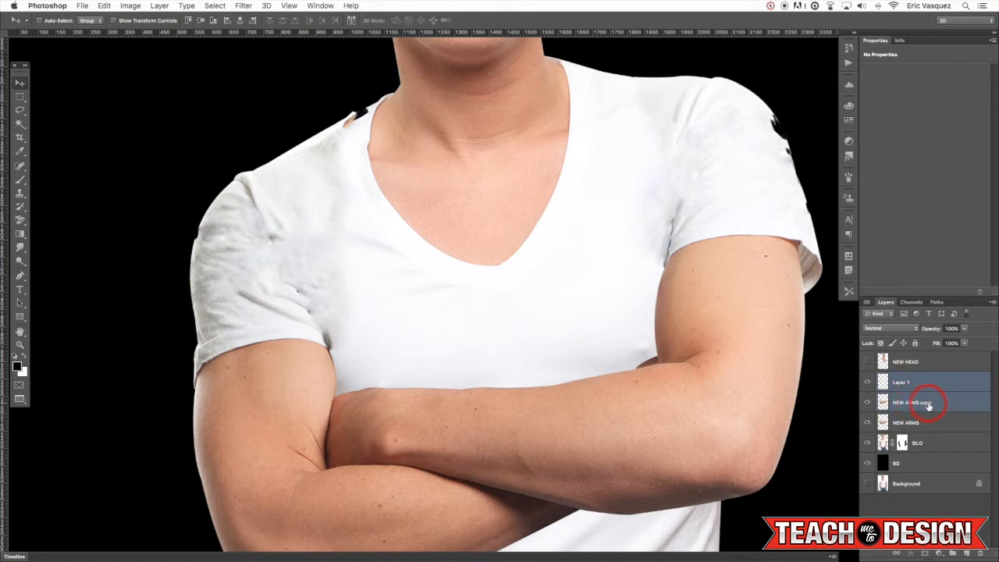
{"action": "key", "text": "ctrl+e"}
{"action": "left_click", "coordinate": [868, 382]}
{"action": "left_click", "coordinate": [868, 381]}
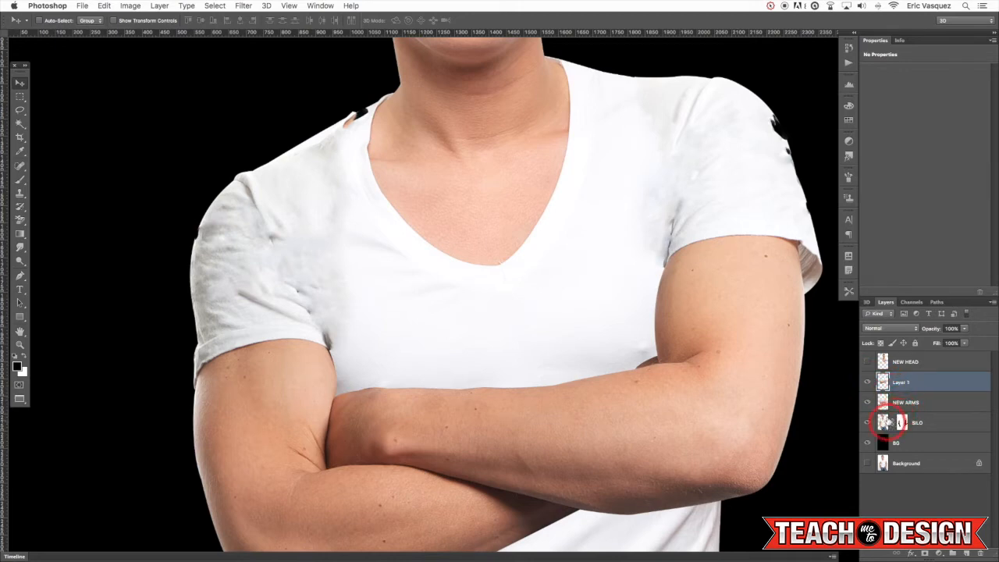
Load Layer 1's outline as a selection and smooth the model's right shoulder and sleeve seam with the Clone Stamp at size 45
{"action": "left_click", "coordinate": [882, 381], "text": "ctrl"}
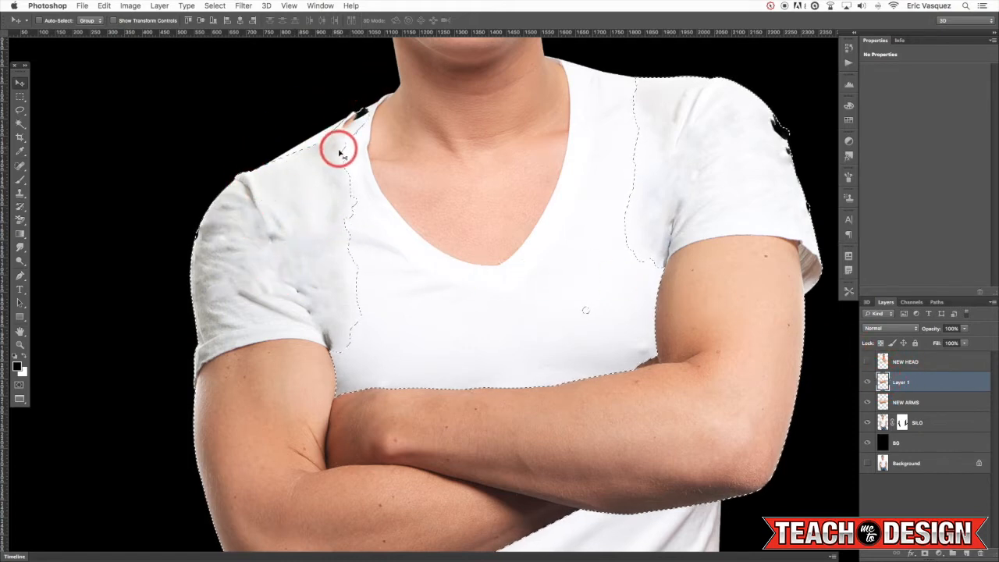
{"action": "key", "text": "s"}
{"action": "key", "text": "bracketright"}
{"action": "key", "text": "bracketright"}
{"action": "key", "text": "bracketright"}
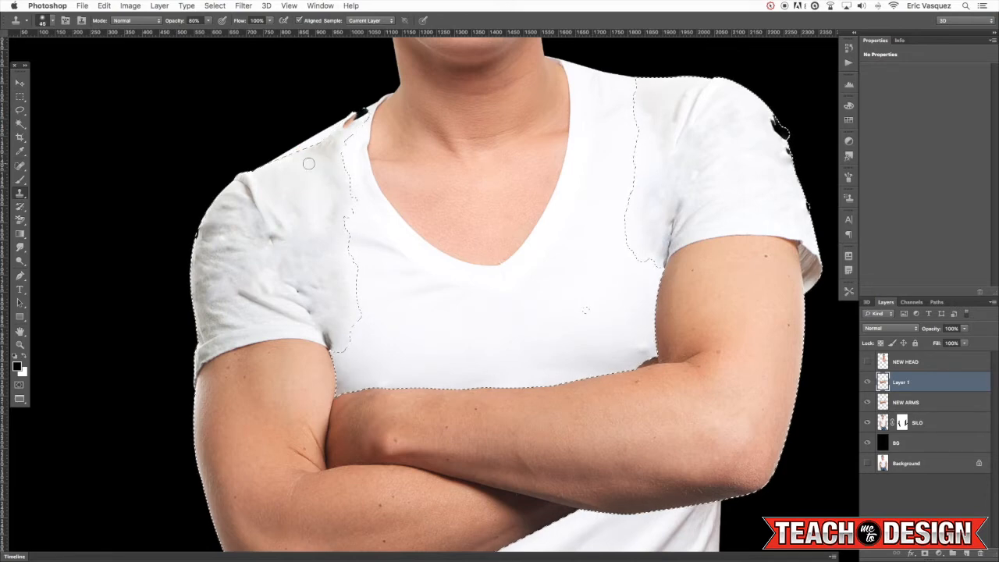
{"action": "left_click", "coordinate": [337, 179], "text": "alt"}
{"action": "mouse_move", "coordinate": [328, 192]}
{"action": "left_mouse_down"}
{"action": "mouse_move", "coordinate": [277, 226]}
{"action": "mouse_move", "coordinate": [261, 213]}
{"action": "mouse_move", "coordinate": [274, 238]}
{"action": "left_mouse_up"}
{"action": "left_click", "coordinate": [263, 213], "text": "alt"}
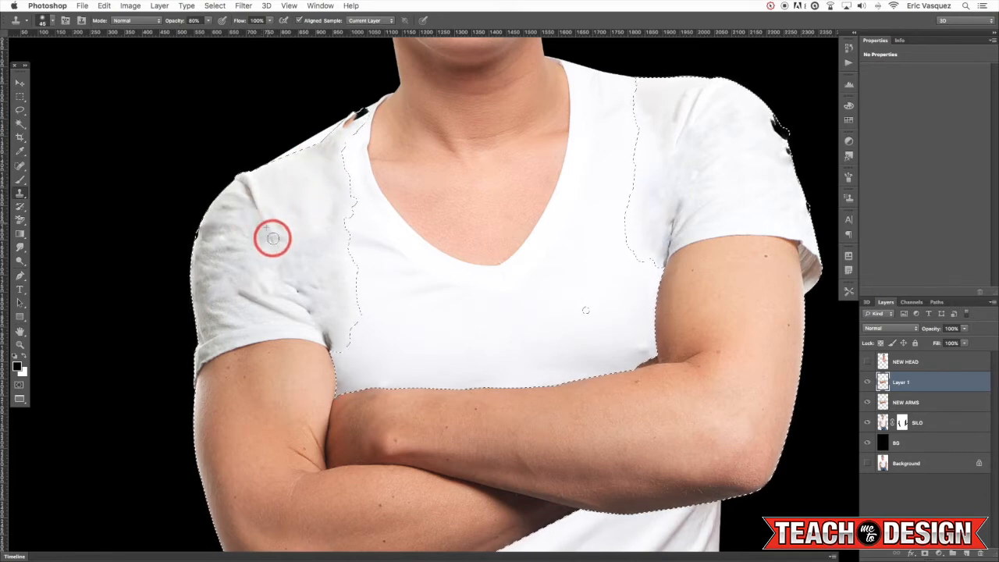
{"action": "mouse_move", "coordinate": [310, 262]}
{"action": "left_mouse_down"}
{"action": "mouse_move", "coordinate": [327, 335]}
{"action": "mouse_move", "coordinate": [313, 315]}
{"action": "mouse_move", "coordinate": [325, 330]}
{"action": "left_mouse_up"}
{"action": "key", "text": "super+z"}
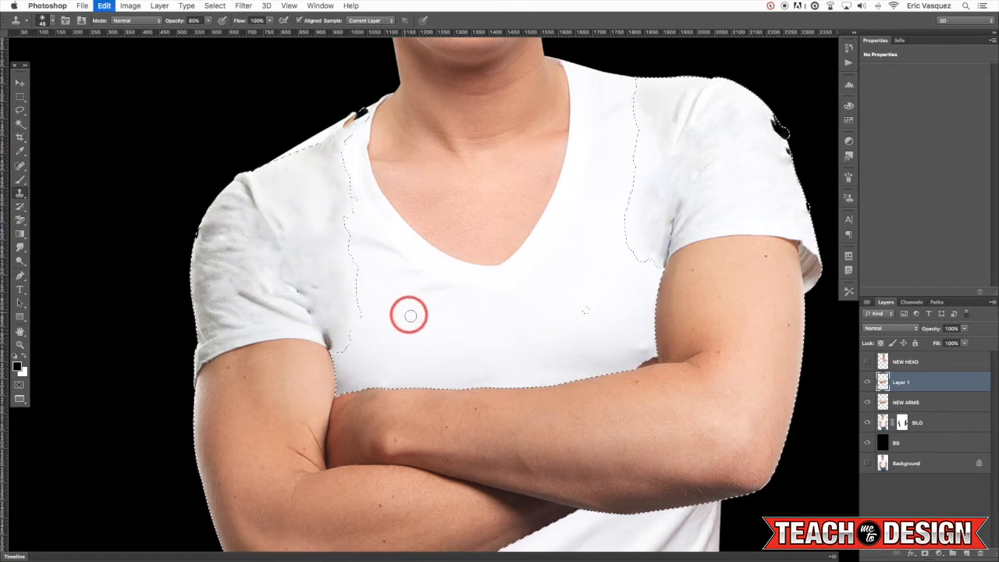
Clone fabric over the notch on the right sleeve's outer edge and the gap in the shoulder beside the neckline
{"action": "key", "text": "super+plus"}
{"action": "left_click_drag", "start_coordinate": [373, 231], "coordinate": [487, 309]}
{"action": "left_click", "coordinate": [215, 278]}
{"action": "left_click_drag", "start_coordinate": [185, 279], "coordinate": [173, 278]}
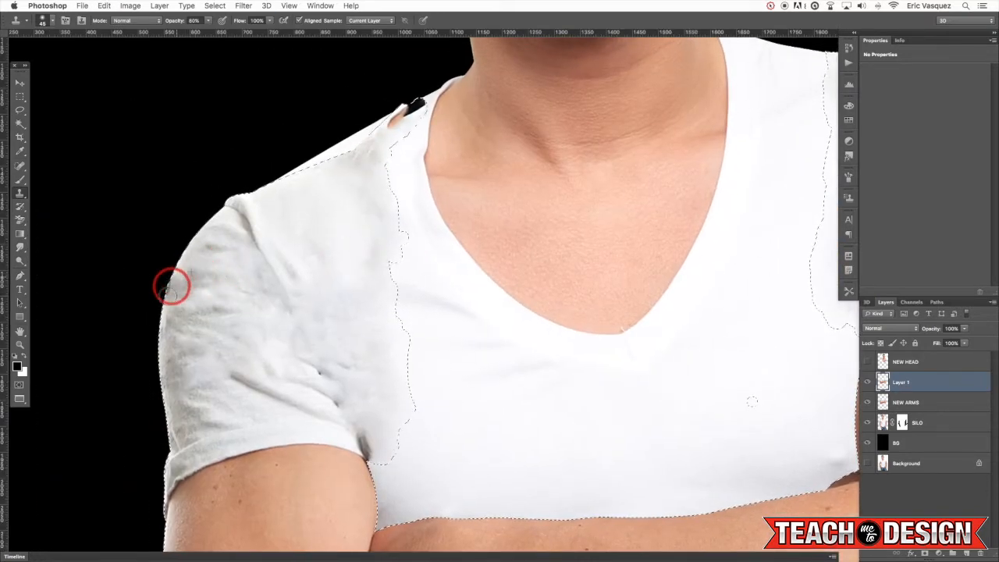
{"action": "left_click", "coordinate": [321, 199], "text": "alt"}
{"action": "mouse_move", "coordinate": [350, 161]}
{"action": "left_mouse_down"}
{"action": "mouse_move", "coordinate": [419, 96]}
{"action": "mouse_move", "coordinate": [406, 105]}
{"action": "left_mouse_up"}
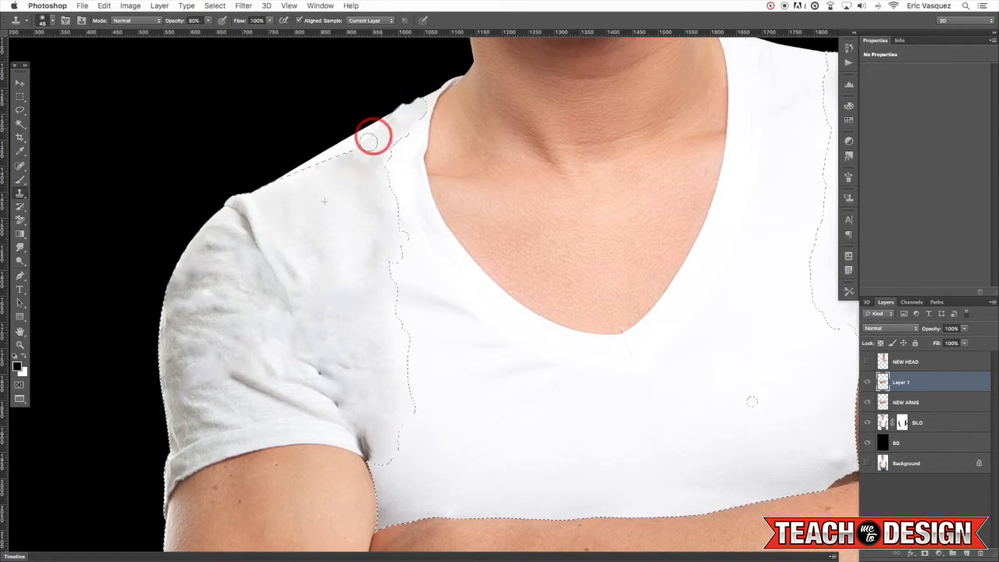
{"action": "left_click", "coordinate": [337, 197], "text": "alt"}
{"action": "left_click", "coordinate": [371, 145]}
{"action": "left_click", "coordinate": [368, 165]}
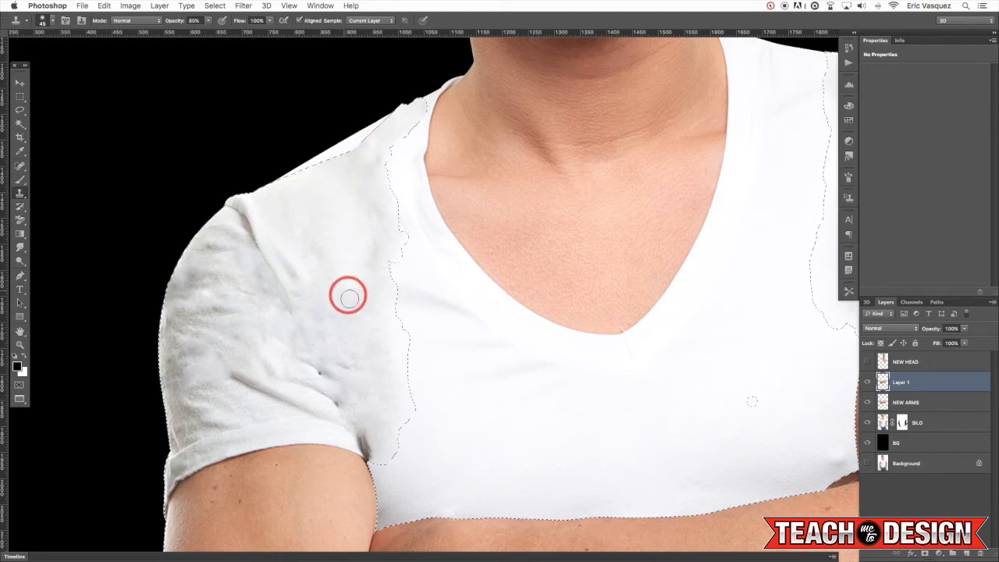
Rebuild the upper seam between the model's chest and right sleeve by cloning nearby fabric along it
{"action": "mouse_move", "coordinate": [253, 239]}
{"action": "left_mouse_down"}
{"action": "mouse_move", "coordinate": [288, 303]}
{"action": "mouse_move", "coordinate": [283, 292]}
{"action": "left_mouse_up"}
{"action": "left_click", "coordinate": [297, 320], "text": "alt"}
{"action": "left_click_drag", "start_coordinate": [279, 252], "coordinate": [262, 242]}
{"action": "left_click", "coordinate": [259, 241], "text": "alt"}
{"action": "mouse_move", "coordinate": [305, 322]}
{"action": "left_mouse_down"}
{"action": "mouse_move", "coordinate": [314, 357]}
{"action": "mouse_move", "coordinate": [313, 296]}
{"action": "mouse_move", "coordinate": [307, 299]}
{"action": "mouse_move", "coordinate": [345, 324]}
{"action": "mouse_move", "coordinate": [354, 379]}
{"action": "left_mouse_up"}
Clone away the dark creases along the lower right sleeve seam, extending the seam line down towards the armpit
{"action": "left_click", "coordinate": [346, 329], "text": "alt"}
{"action": "left_click", "coordinate": [313, 335], "text": "alt"}
{"action": "mouse_move", "coordinate": [365, 421]}
{"action": "left_mouse_down"}
{"action": "mouse_move", "coordinate": [360, 401]}
{"action": "mouse_move", "coordinate": [330, 398]}
{"action": "left_mouse_up"}
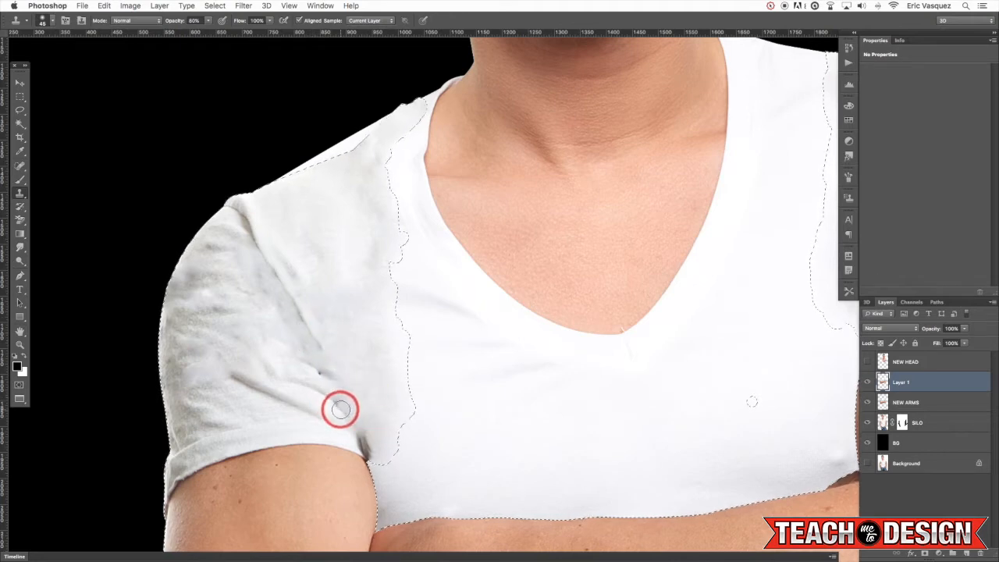
{"action": "left_click_drag", "start_coordinate": [340, 404], "coordinate": [352, 381]}
{"action": "mouse_move", "coordinate": [305, 360]}
{"action": "left_mouse_down"}
{"action": "mouse_move", "coordinate": [336, 382]}
{"action": "mouse_move", "coordinate": [333, 320]}
{"action": "mouse_move", "coordinate": [307, 318]}
{"action": "left_mouse_up"}
{"action": "left_click", "coordinate": [307, 319], "text": "alt"}
{"action": "left_click_drag", "start_coordinate": [331, 355], "coordinate": [340, 388]}
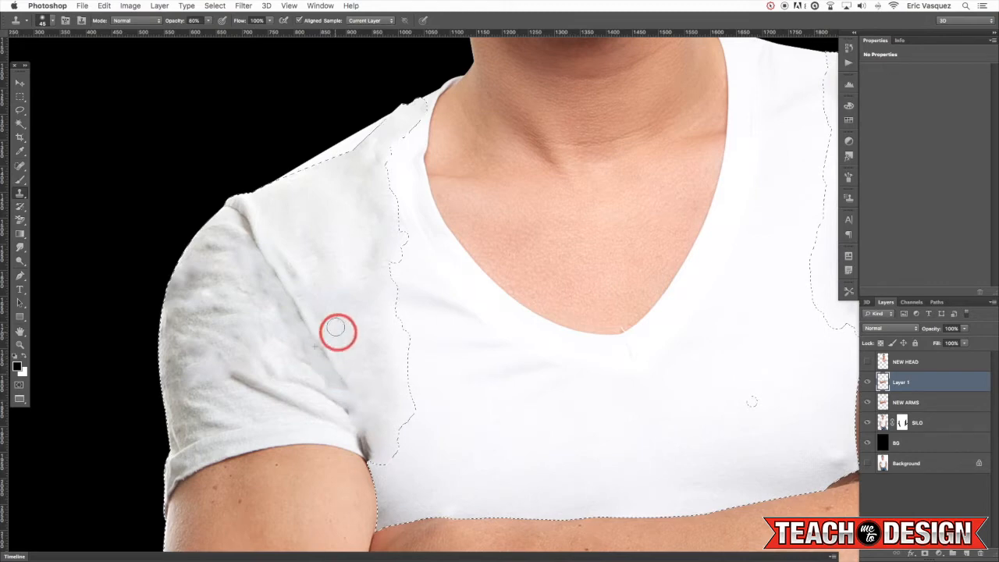
Clone fabric over the black gaps on the model's left sleeve edge and its blotchy areas, and clear the selection
{"action": "mouse_move", "coordinate": [261, 316]}
{"action": "left_mouse_down"}
{"action": "mouse_move", "coordinate": [223, 281]}
{"action": "mouse_move", "coordinate": [260, 301]}
{"action": "mouse_move", "coordinate": [238, 323]}
{"action": "mouse_move", "coordinate": [270, 299]}
{"action": "mouse_move", "coordinate": [252, 319]}
{"action": "mouse_move", "coordinate": [310, 255]}
{"action": "mouse_move", "coordinate": [234, 401]}
{"action": "mouse_move", "coordinate": [352, 380]}
{"action": "mouse_move", "coordinate": [293, 187]}
{"action": "left_mouse_up"}
{"action": "left_click_drag", "start_coordinate": [536, 292], "coordinate": [296, 427]}
{"action": "mouse_move", "coordinate": [556, 128]}
{"action": "left_mouse_down"}
{"action": "mouse_move", "coordinate": [547, 135]}
{"action": "mouse_move", "coordinate": [571, 161]}
{"action": "mouse_move", "coordinate": [544, 230]}
{"action": "mouse_move", "coordinate": [547, 147]}
{"action": "mouse_move", "coordinate": [552, 262]}
{"action": "left_mouse_up"}
{"action": "scroll", "coordinate": [552, 262], "scroll_direction": "up", "scroll_amount": 5}
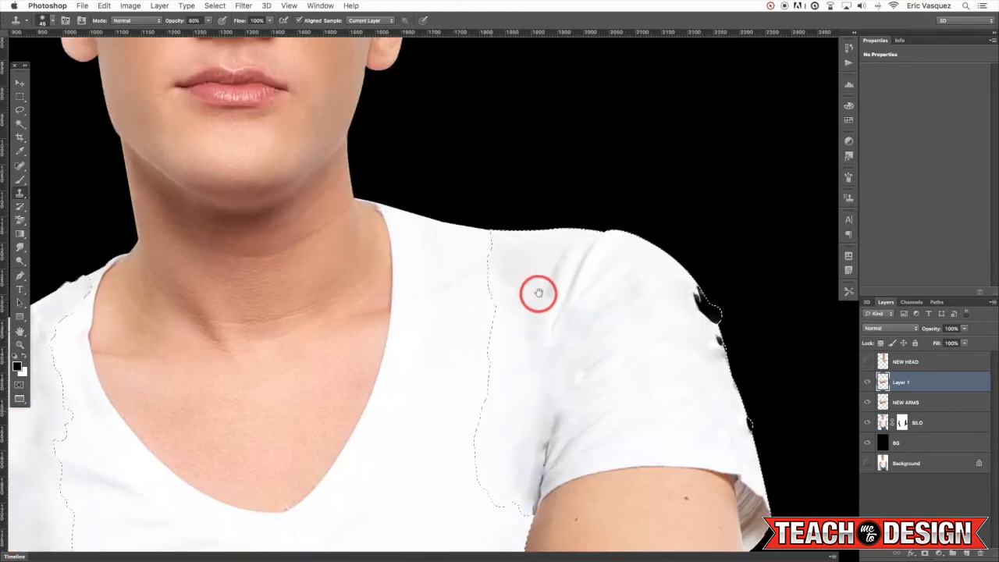
{"action": "mouse_move", "coordinate": [516, 259]}
{"action": "left_mouse_down"}
{"action": "mouse_move", "coordinate": [578, 267]}
{"action": "mouse_move", "coordinate": [663, 300]}
{"action": "mouse_move", "coordinate": [666, 288]}
{"action": "mouse_move", "coordinate": [669, 297]}
{"action": "mouse_move", "coordinate": [692, 289]}
{"action": "mouse_move", "coordinate": [704, 304]}
{"action": "mouse_move", "coordinate": [692, 295]}
{"action": "mouse_move", "coordinate": [677, 316]}
{"action": "mouse_move", "coordinate": [702, 321]}
{"action": "mouse_move", "coordinate": [728, 358]}
{"action": "mouse_move", "coordinate": [684, 375]}
{"action": "mouse_move", "coordinate": [592, 262]}
{"action": "mouse_move", "coordinate": [634, 271]}
{"action": "mouse_move", "coordinate": [588, 245]}
{"action": "mouse_move", "coordinate": [607, 226]}
{"action": "mouse_move", "coordinate": [621, 235]}
{"action": "mouse_move", "coordinate": [616, 192]}
{"action": "mouse_move", "coordinate": [499, 186]}
{"action": "mouse_move", "coordinate": [478, 130]}
{"action": "mouse_move", "coordinate": [451, 148]}
{"action": "mouse_move", "coordinate": [431, 185]}
{"action": "mouse_move", "coordinate": [437, 153]}
{"action": "mouse_move", "coordinate": [427, 199]}
{"action": "mouse_move", "coordinate": [428, 168]}
{"action": "mouse_move", "coordinate": [423, 226]}
{"action": "mouse_move", "coordinate": [399, 281]}
{"action": "mouse_move", "coordinate": [458, 203]}
{"action": "mouse_move", "coordinate": [483, 217]}
{"action": "mouse_move", "coordinate": [460, 253]}
{"action": "mouse_move", "coordinate": [435, 269]}
{"action": "mouse_move", "coordinate": [446, 241]}
{"action": "mouse_move", "coordinate": [421, 306]}
{"action": "mouse_move", "coordinate": [435, 231]}
{"action": "mouse_move", "coordinate": [422, 241]}
{"action": "mouse_move", "coordinate": [428, 201]}
{"action": "mouse_move", "coordinate": [404, 241]}
{"action": "mouse_move", "coordinate": [441, 284]}
{"action": "mouse_move", "coordinate": [400, 313]}
{"action": "mouse_move", "coordinate": [403, 306]}
{"action": "mouse_move", "coordinate": [406, 317]}
{"action": "mouse_move", "coordinate": [453, 264]}
{"action": "mouse_move", "coordinate": [424, 292]}
{"action": "mouse_move", "coordinate": [430, 217]}
{"action": "mouse_move", "coordinate": [421, 261]}
{"action": "mouse_move", "coordinate": [458, 250]}
{"action": "mouse_move", "coordinate": [385, 250]}
{"action": "left_mouse_up"}
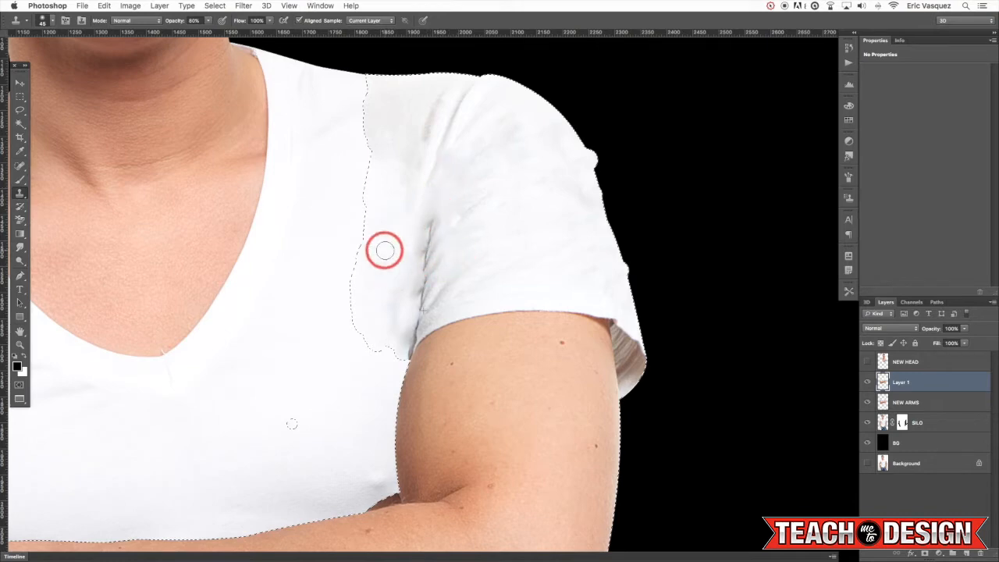
{"action": "mouse_move", "coordinate": [475, 248]}
{"action": "left_mouse_down"}
{"action": "mouse_move", "coordinate": [391, 246]}
{"action": "mouse_move", "coordinate": [393, 270]}
{"action": "mouse_move", "coordinate": [415, 289]}
{"action": "mouse_move", "coordinate": [405, 304]}
{"action": "mouse_move", "coordinate": [397, 264]}
{"action": "mouse_move", "coordinate": [398, 334]}
{"action": "mouse_move", "coordinate": [390, 332]}
{"action": "mouse_move", "coordinate": [382, 381]}
{"action": "mouse_move", "coordinate": [367, 288]}
{"action": "mouse_move", "coordinate": [391, 237]}
{"action": "mouse_move", "coordinate": [389, 286]}
{"action": "mouse_move", "coordinate": [401, 238]}
{"action": "mouse_move", "coordinate": [467, 190]}
{"action": "mouse_move", "coordinate": [475, 202]}
{"action": "mouse_move", "coordinate": [464, 221]}
{"action": "mouse_move", "coordinate": [481, 186]}
{"action": "mouse_move", "coordinate": [499, 178]}
{"action": "mouse_move", "coordinate": [514, 132]}
{"action": "mouse_move", "coordinate": [483, 178]}
{"action": "mouse_move", "coordinate": [496, 157]}
{"action": "mouse_move", "coordinate": [472, 124]}
{"action": "mouse_move", "coordinate": [478, 114]}
{"action": "mouse_move", "coordinate": [445, 180]}
{"action": "mouse_move", "coordinate": [456, 164]}
{"action": "mouse_move", "coordinate": [445, 144]}
{"action": "mouse_move", "coordinate": [450, 125]}
{"action": "mouse_move", "coordinate": [445, 185]}
{"action": "mouse_move", "coordinate": [433, 180]}
{"action": "mouse_move", "coordinate": [430, 191]}
{"action": "mouse_move", "coordinate": [465, 228]}
{"action": "mouse_move", "coordinate": [434, 225]}
{"action": "mouse_move", "coordinate": [437, 213]}
{"action": "mouse_move", "coordinate": [472, 238]}
{"action": "left_mouse_up"}
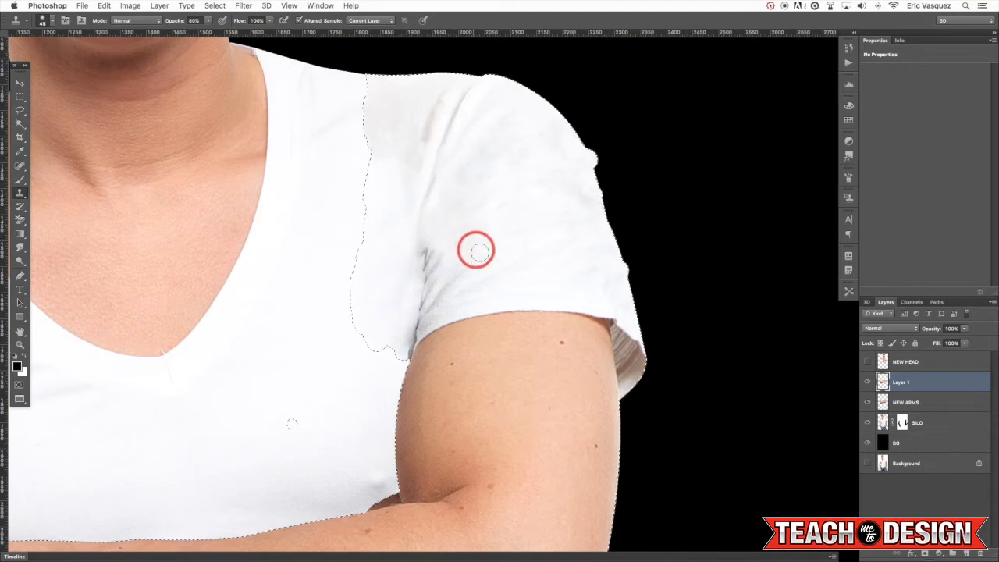
{"action": "scroll", "coordinate": [523, 248], "scroll_direction": "left", "scroll_amount": 3}
{"action": "scroll", "coordinate": [522, 248], "scroll_direction": "up", "scroll_amount": 2}
{"action": "scroll", "coordinate": [508, 185], "scroll_direction": "down", "scroll_amount": 4}
{"action": "key", "text": "super+d"}
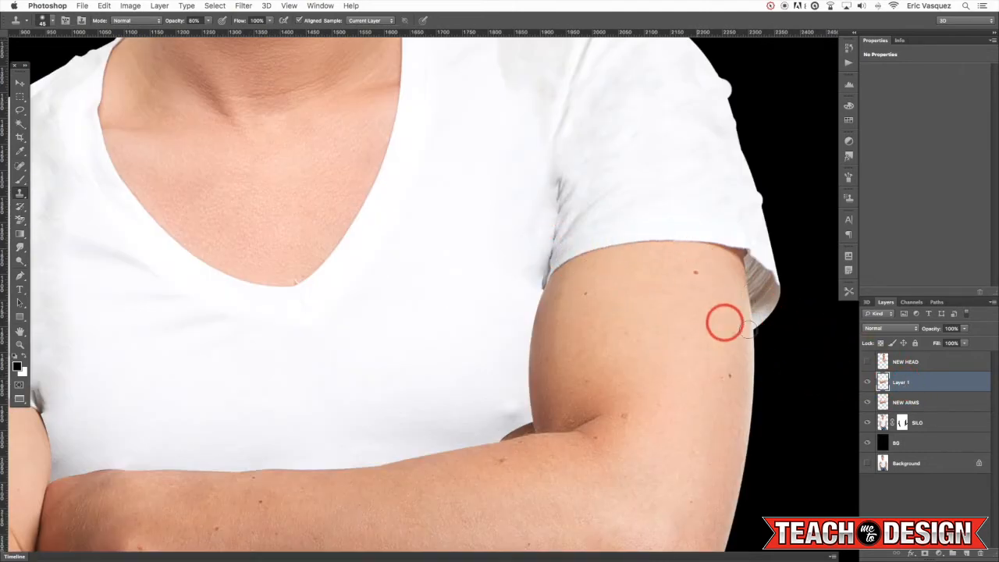
Compare the retouched left sleeve with the original striped fabric by hiding and showing Layer 1
{"action": "left_click", "coordinate": [868, 383]}
{"action": "left_click", "coordinate": [868, 384]}
{"action": "left_click", "coordinate": [867, 384]}
{"action": "left_click", "coordinate": [866, 384]}
{"action": "key", "text": "super+plus"}
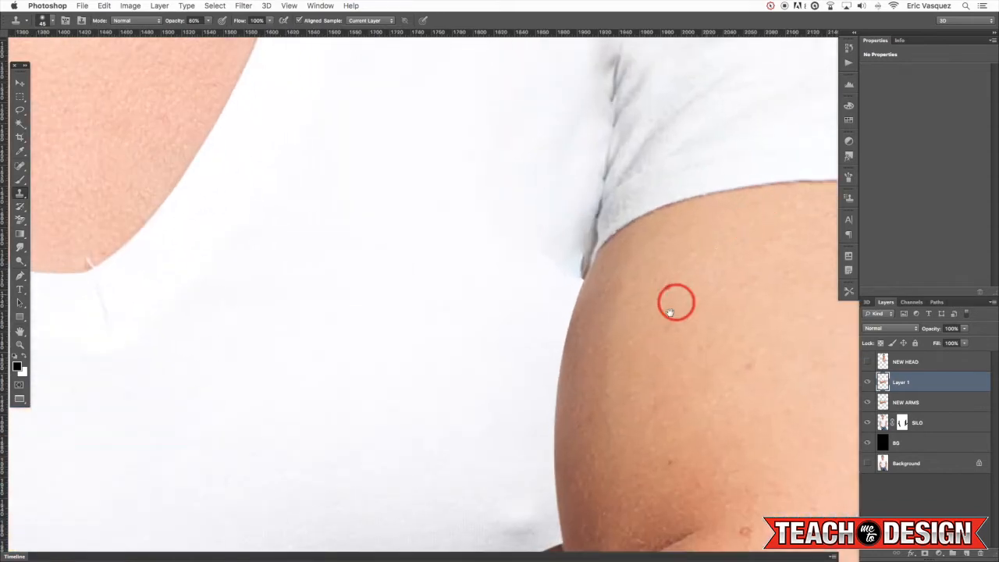
{"action": "left_click_drag", "start_coordinate": [671, 312], "coordinate": [596, 435]}
{"action": "left_click", "coordinate": [867, 384]}
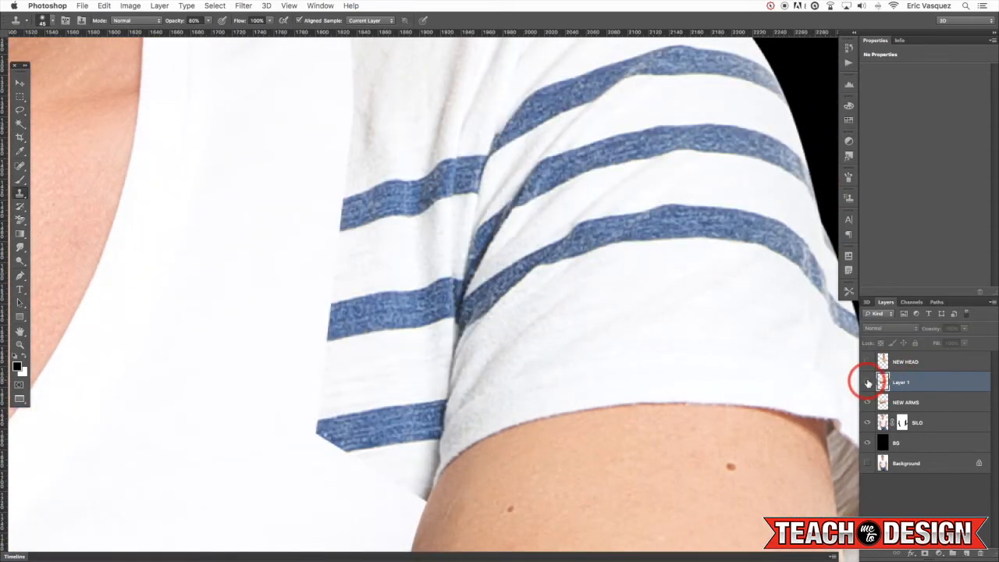
{"action": "left_click", "coordinate": [867, 382]}
Add a layer mask to Layer 1 and try Clone Stamp strokes at the top of the left armpit fold
{"action": "left_click", "coordinate": [923, 554]}
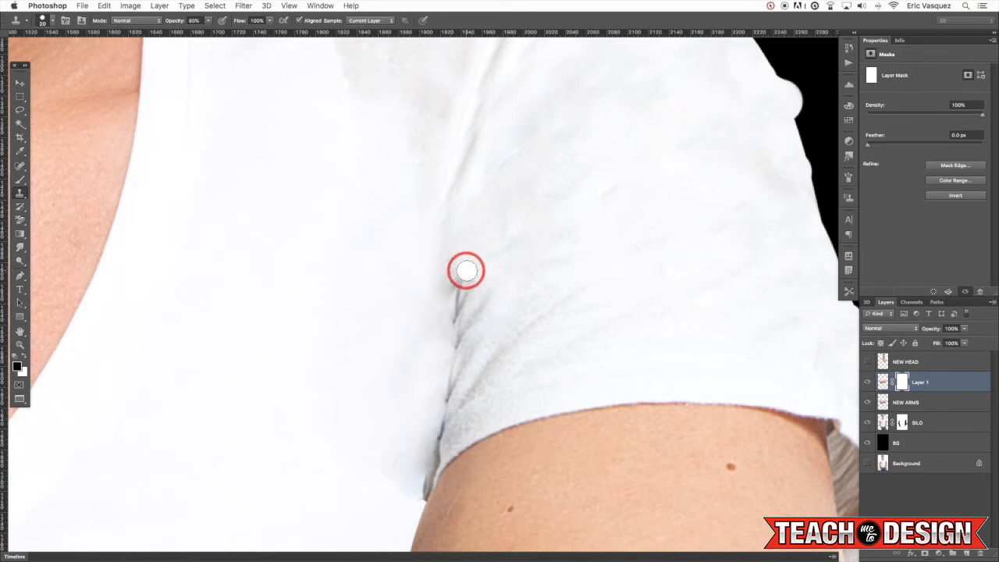
{"action": "mouse_move", "coordinate": [467, 268]}
{"action": "left_mouse_down"}
{"action": "mouse_move", "coordinate": [472, 244]}
{"action": "mouse_move", "coordinate": [462, 278]}
{"action": "left_mouse_up"}
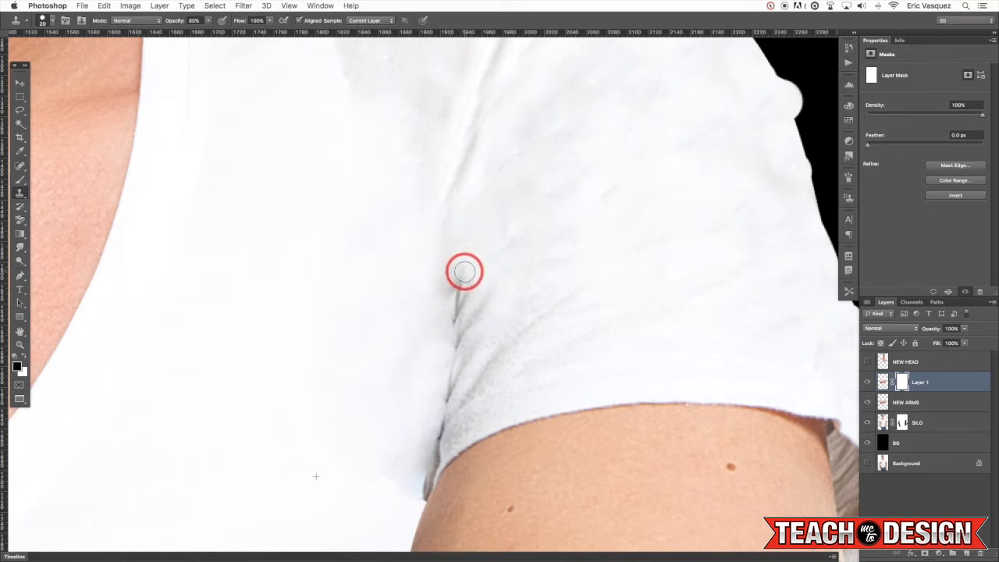
{"action": "left_click_drag", "start_coordinate": [465, 285], "coordinate": [473, 277]}
{"action": "left_click", "coordinate": [883, 382]}
{"action": "left_click", "coordinate": [903, 381]}
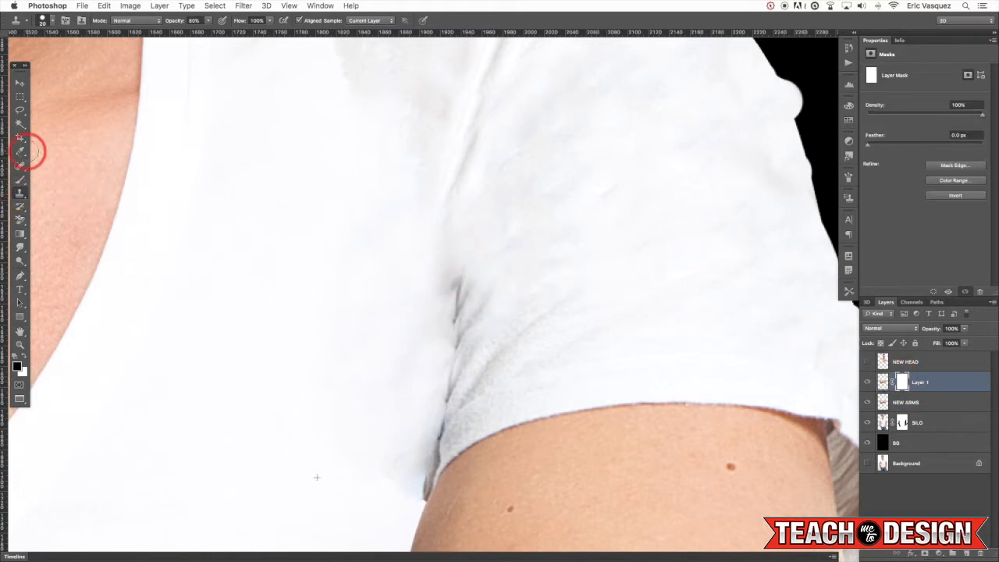
Paint black on Layer 1's mask with a reduced brush to restore the original folds along the model's left sleeve seam
{"action": "left_click", "coordinate": [20, 180]}
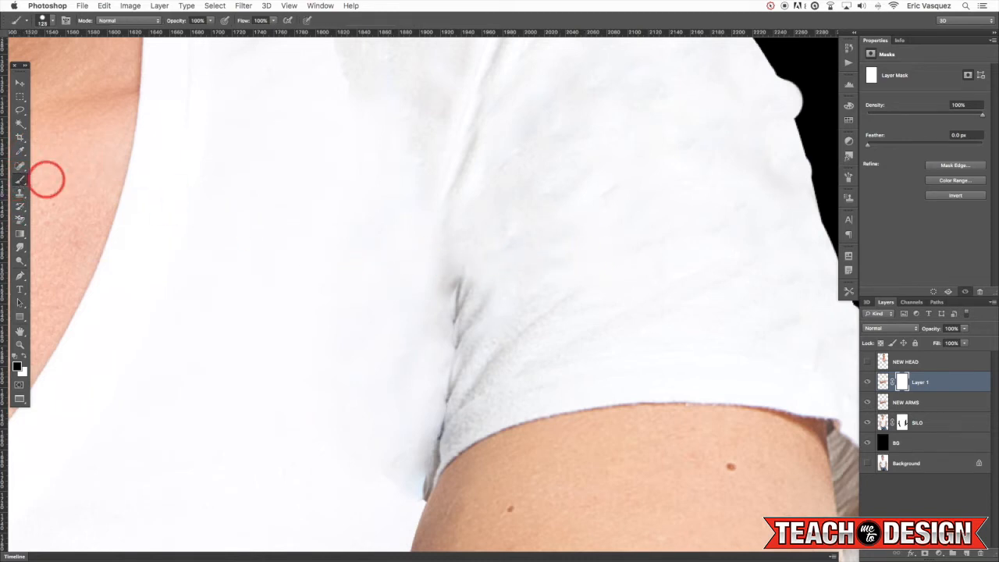
{"action": "key", "text": "bracketleft"}
{"action": "key", "text": "bracketleft"}
{"action": "key", "text": "bracketleft"}
{"action": "key", "text": "bracketleft"}
{"action": "key", "text": "bracketleft"}
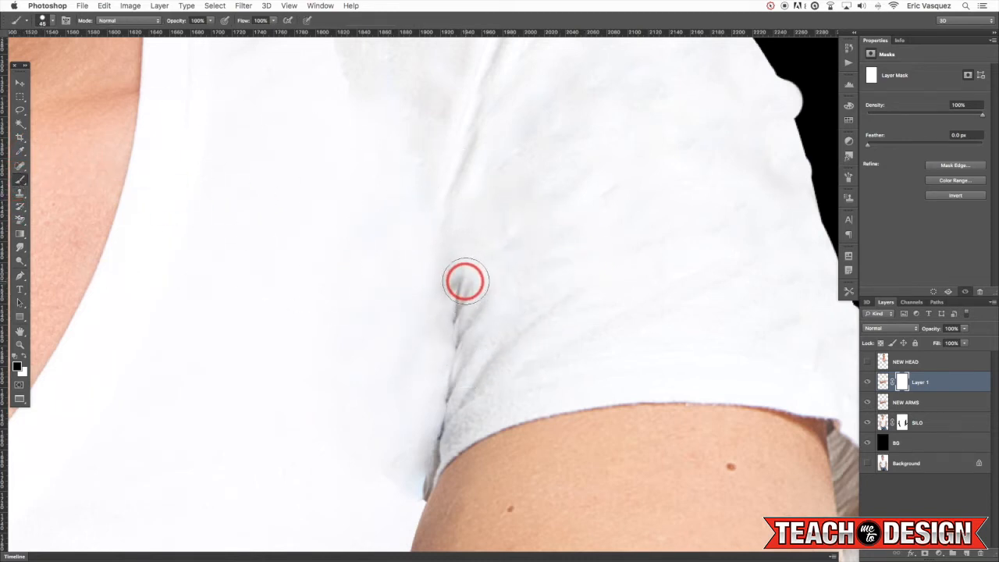
{"action": "mouse_move", "coordinate": [464, 282]}
{"action": "left_mouse_down"}
{"action": "mouse_move", "coordinate": [474, 238]}
{"action": "mouse_move", "coordinate": [455, 299]}
{"action": "mouse_move", "coordinate": [471, 222]}
{"action": "mouse_move", "coordinate": [446, 314]}
{"action": "mouse_move", "coordinate": [453, 348]}
{"action": "mouse_move", "coordinate": [457, 308]}
{"action": "mouse_move", "coordinate": [448, 378]}
{"action": "mouse_move", "coordinate": [457, 322]}
{"action": "left_mouse_up"}
{"action": "mouse_move", "coordinate": [463, 267]}
{"action": "left_mouse_down"}
{"action": "mouse_move", "coordinate": [476, 188]}
{"action": "mouse_move", "coordinate": [517, 94]}
{"action": "mouse_move", "coordinate": [492, 131]}
{"action": "mouse_move", "coordinate": [532, 138]}
{"action": "left_mouse_up"}
Add a new layer on top, merge a duplicate of NEW ARMS with the masked Layer 1, and hide the original NEW ARMS
{"action": "key", "text": "alt+shift+super+n"}
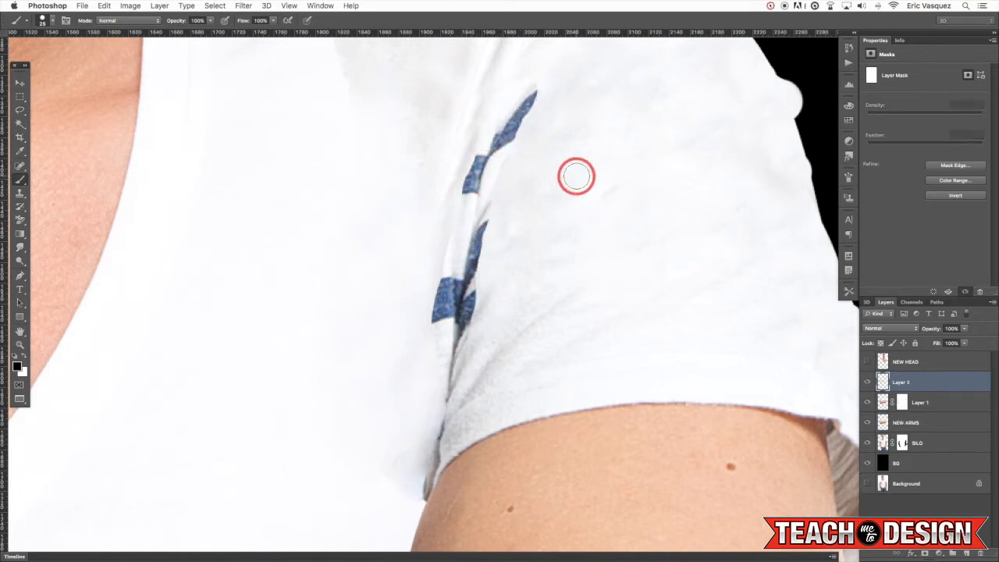
{"action": "left_click", "coordinate": [918, 402]}
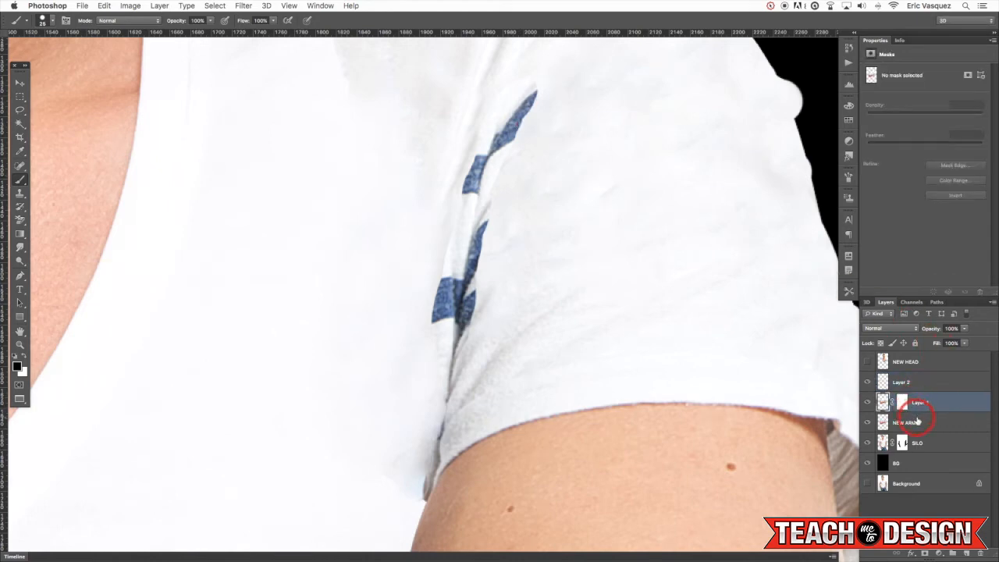
{"action": "left_click", "coordinate": [916, 422]}
{"action": "key", "text": "super+j"}
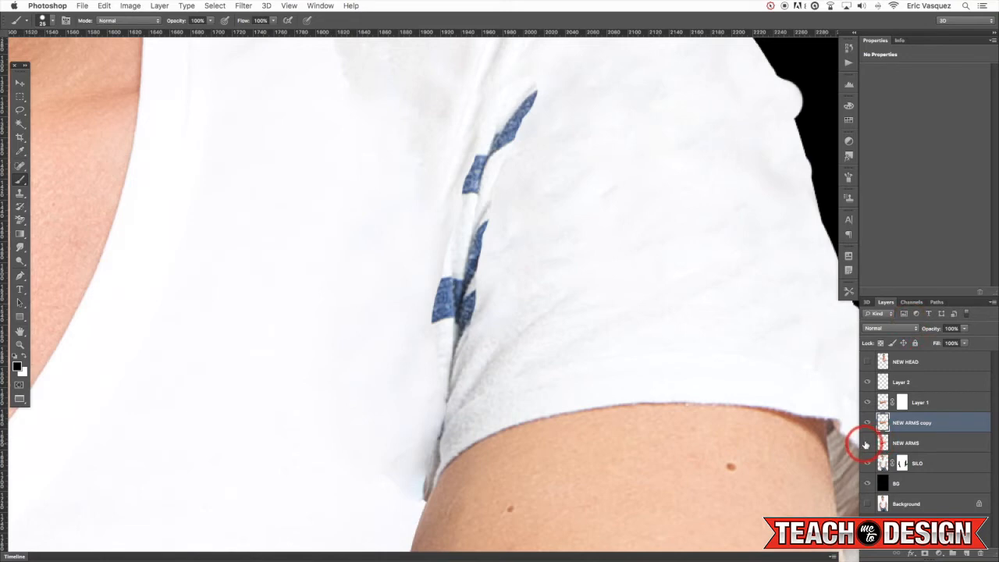
{"action": "left_click", "coordinate": [930, 407], "text": "shift"}
{"action": "key", "text": "super+e"}
{"action": "left_click", "coordinate": [913, 383]}
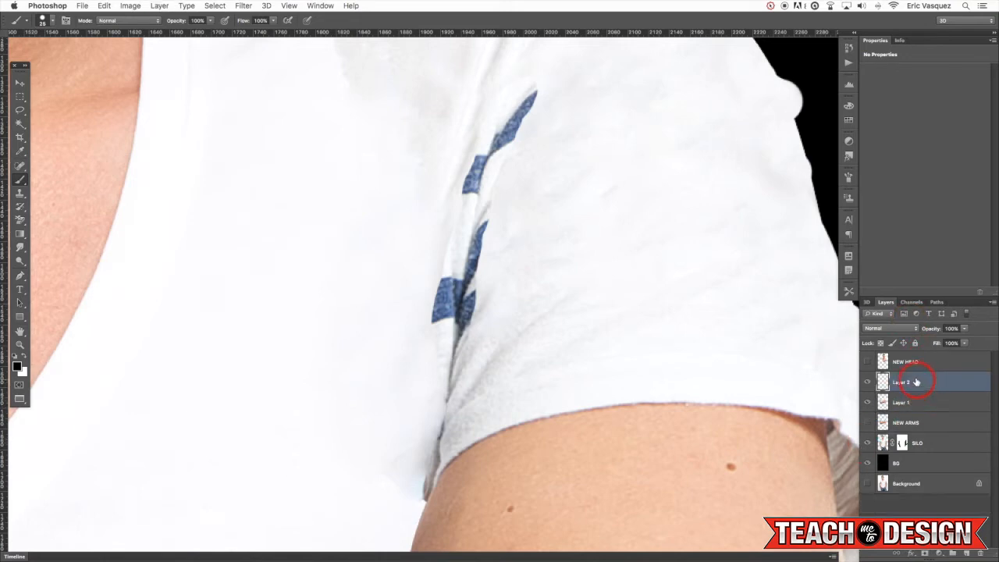
Remove the blue stripe remnants along the left sleeve seam on Layer 2 with the Spot Healing Brush, starting at size 30
{"action": "left_click", "coordinate": [21, 167]}
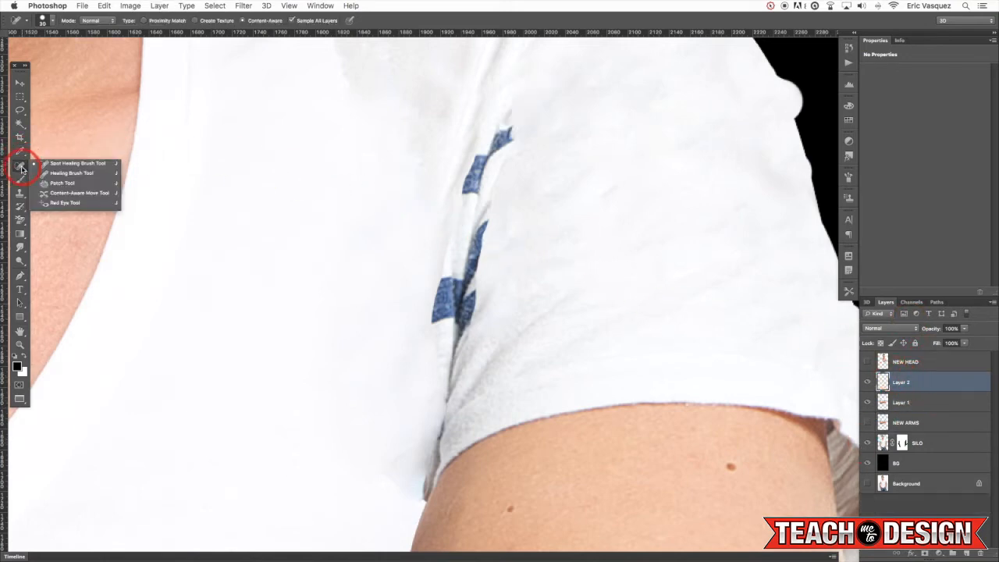
{"action": "left_click", "coordinate": [53, 166]}
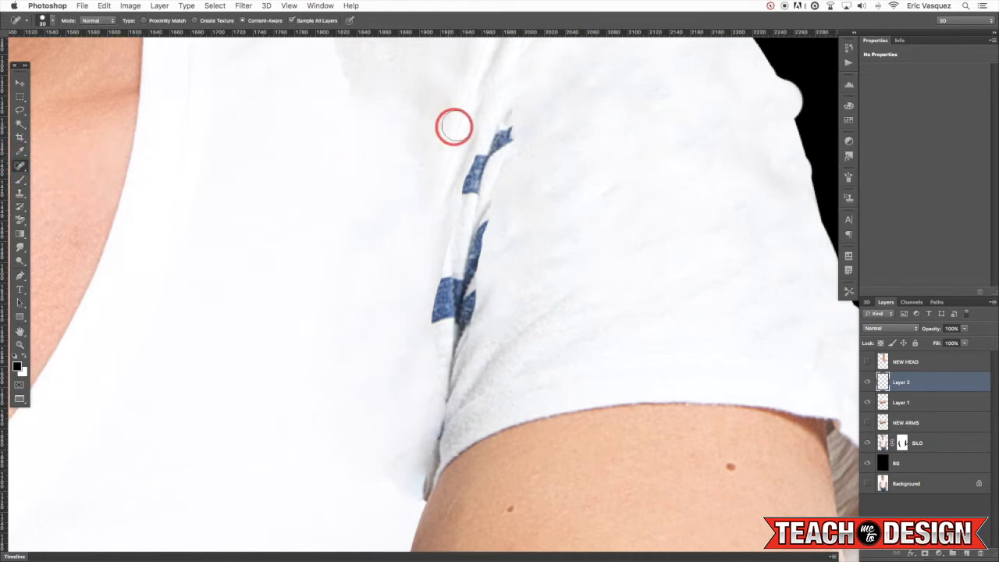
{"action": "left_click_drag", "start_coordinate": [499, 149], "coordinate": [471, 184]}
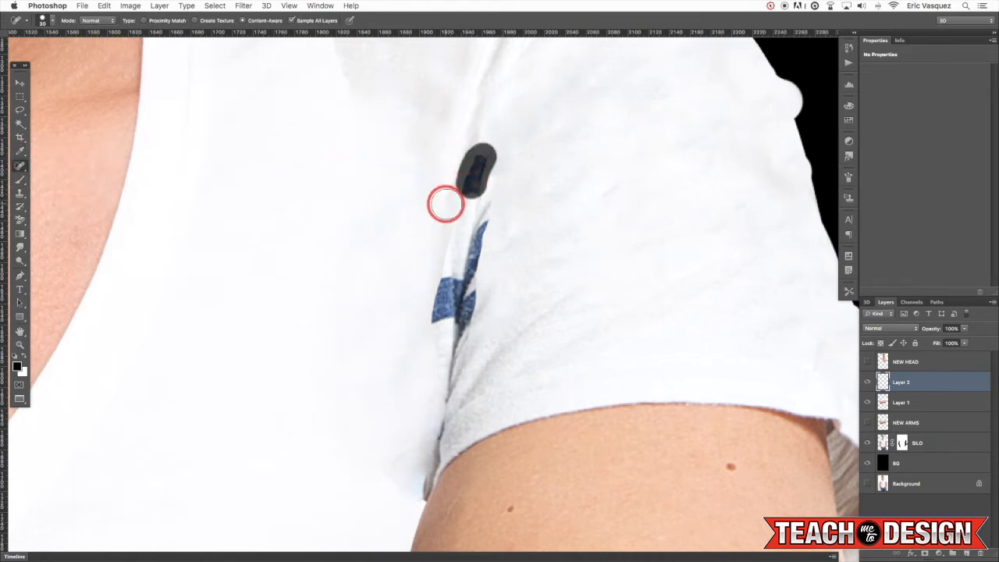
{"action": "left_click_drag", "start_coordinate": [439, 277], "coordinate": [441, 302]}
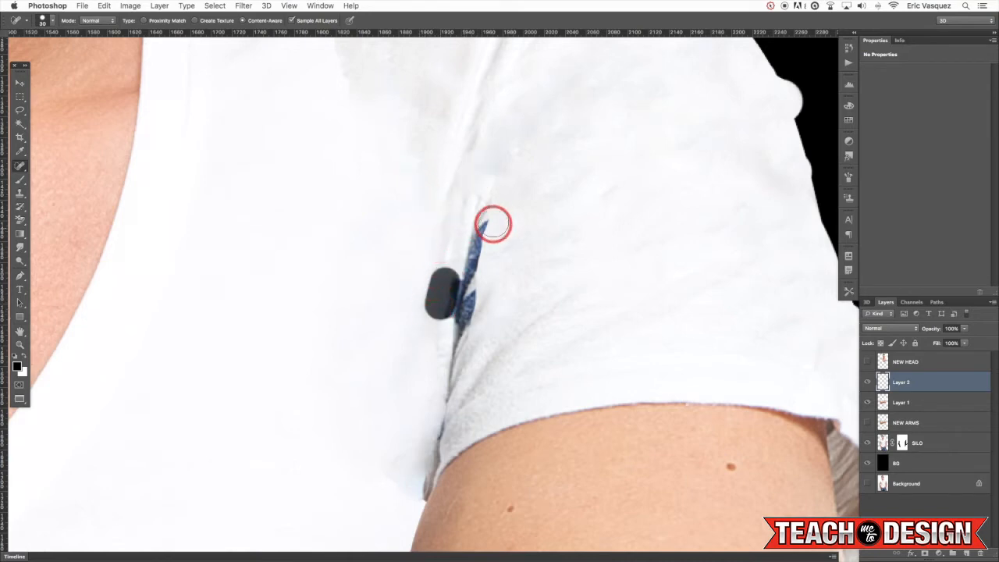
{"action": "left_click_drag", "start_coordinate": [496, 223], "coordinate": [493, 240]}
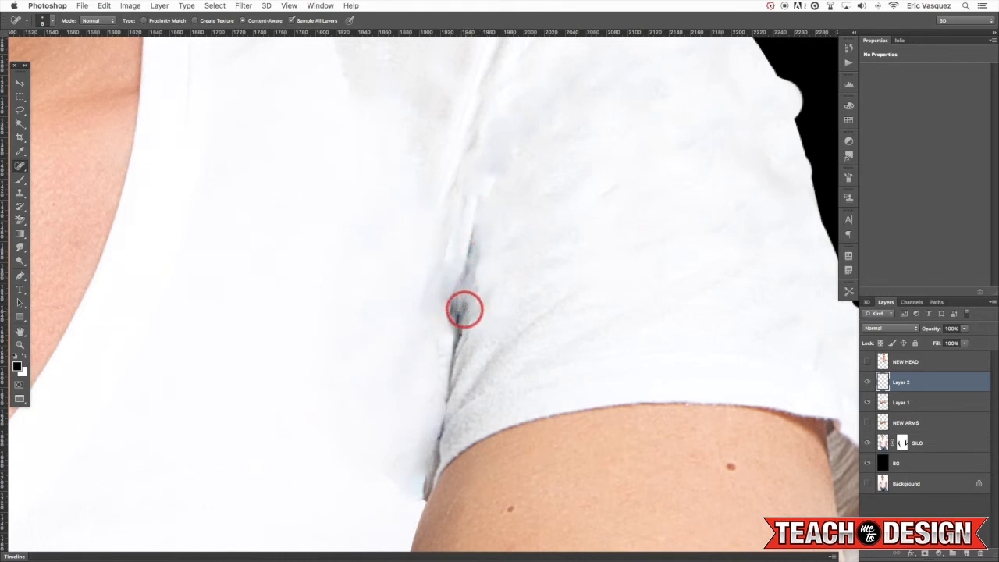
{"action": "left_click_drag", "start_coordinate": [460, 316], "coordinate": [483, 268]}
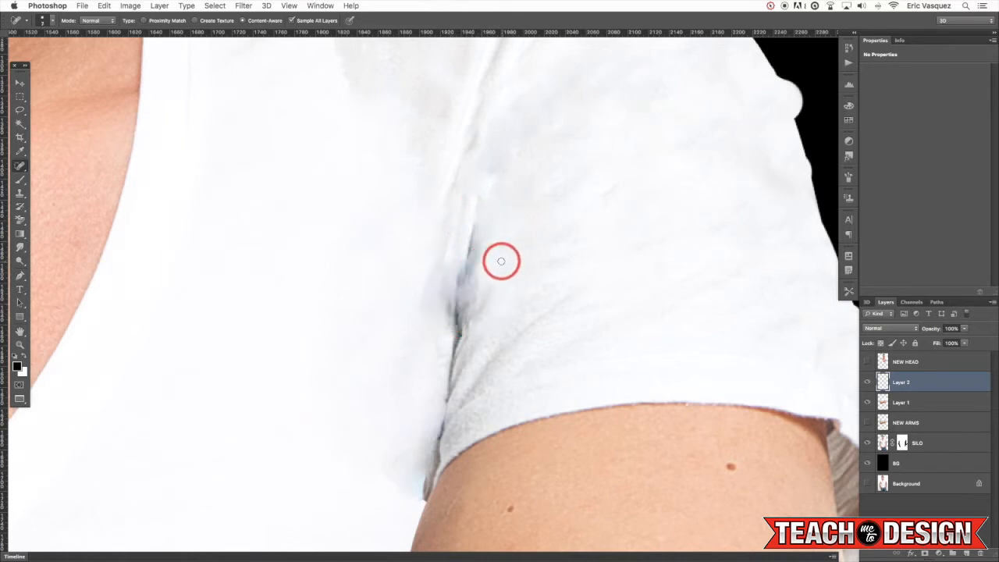
Spot-heal the dark patch along the model's left sleeve seam and merge Layer 2 with Layer 1
{"action": "left_click_drag", "start_coordinate": [456, 272], "coordinate": [452, 310]}
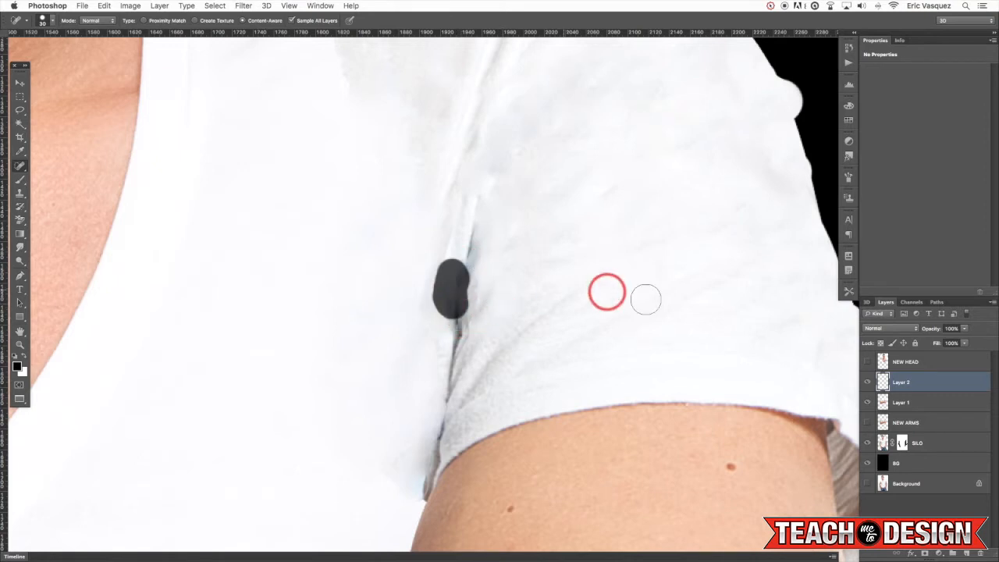
{"action": "left_click", "coordinate": [918, 403], "text": "shift"}
{"action": "key", "text": "super+e"}
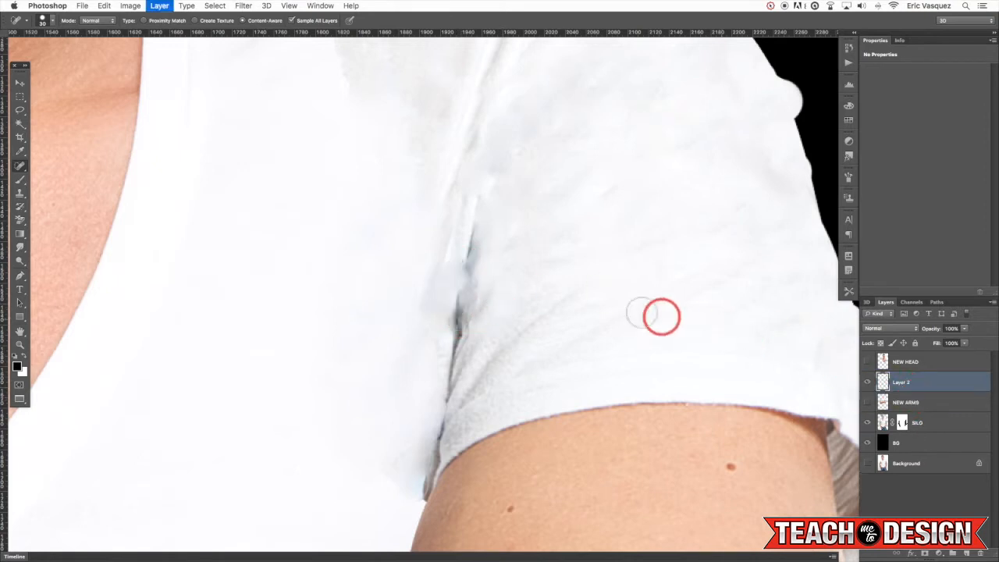
Clean up the smudged edges of the model's left sleeve seam on Layer 2 with the Clone Stamp at 80% opacity
{"action": "key", "text": "s"}
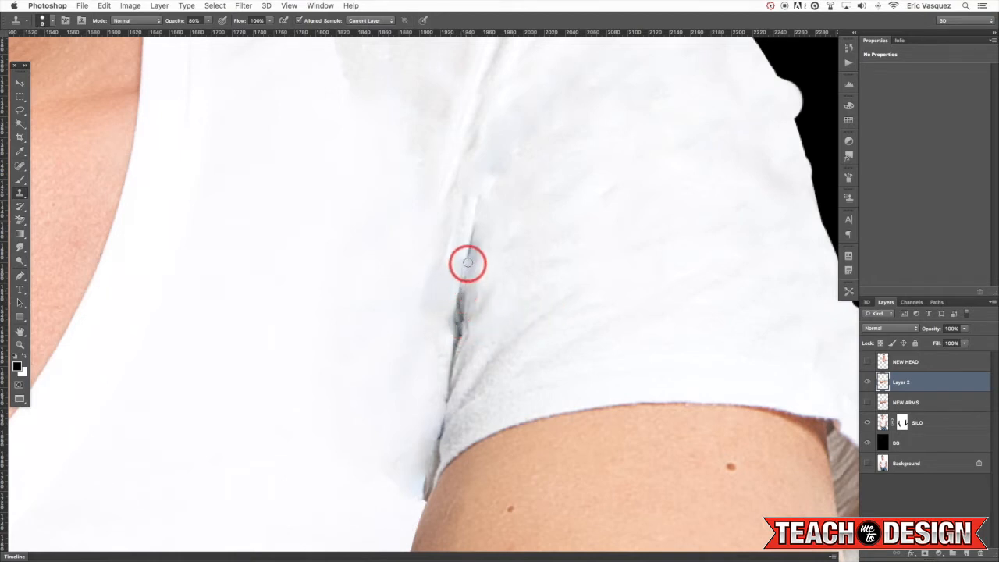
{"action": "mouse_move", "coordinate": [469, 253]}
{"action": "left_mouse_down"}
{"action": "mouse_move", "coordinate": [464, 305]}
{"action": "mouse_move", "coordinate": [453, 313]}
{"action": "left_mouse_up"}
{"action": "left_click", "coordinate": [468, 254], "text": "alt"}
{"action": "left_click", "coordinate": [471, 253], "text": "alt"}
{"action": "left_click", "coordinate": [448, 293], "text": "alt"}
{"action": "left_click", "coordinate": [443, 321], "text": "alt"}
{"action": "mouse_move", "coordinate": [459, 222]}
{"action": "left_mouse_down"}
{"action": "mouse_move", "coordinate": [448, 251]}
{"action": "mouse_move", "coordinate": [461, 194]}
{"action": "mouse_move", "coordinate": [446, 226]}
{"action": "left_mouse_up"}
{"action": "left_click", "coordinate": [504, 177], "text": "alt"}
{"action": "mouse_move", "coordinate": [499, 177]}
{"action": "left_mouse_down"}
{"action": "mouse_move", "coordinate": [512, 145]}
{"action": "mouse_move", "coordinate": [423, 241]}
{"action": "mouse_move", "coordinate": [406, 243]}
{"action": "mouse_move", "coordinate": [456, 200]}
{"action": "mouse_move", "coordinate": [447, 238]}
{"action": "left_mouse_up"}
{"action": "left_click", "coordinate": [403, 242], "text": "alt"}
{"action": "left_click_drag", "start_coordinate": [461, 201], "coordinate": [450, 232]}
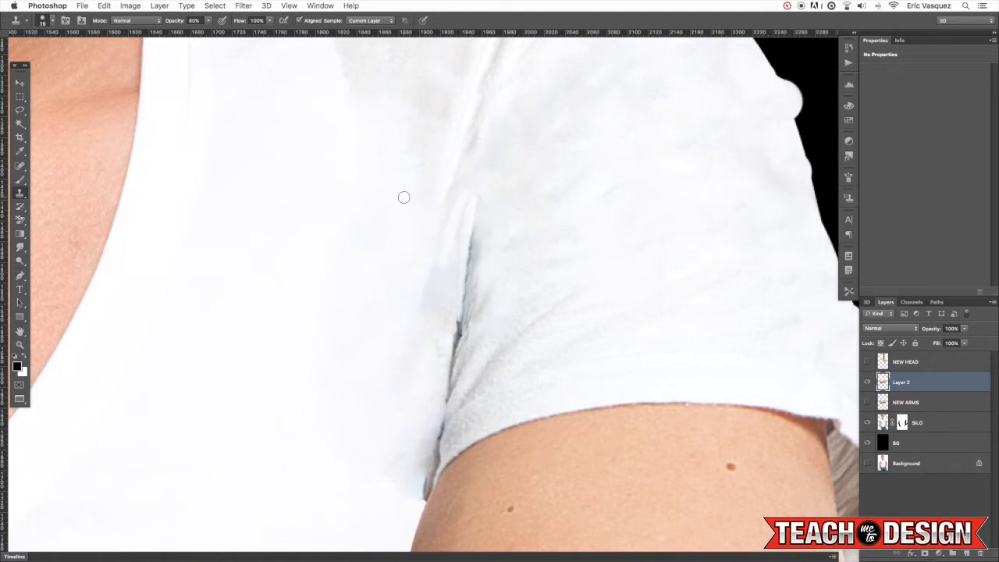
Clone clean shirt fabric over the remaining discoloration on both sides of the model's left sleeve seam, using a small brush
{"action": "left_click", "coordinate": [406, 248], "text": "alt"}
{"action": "left_click_drag", "start_coordinate": [464, 193], "coordinate": [437, 234]}
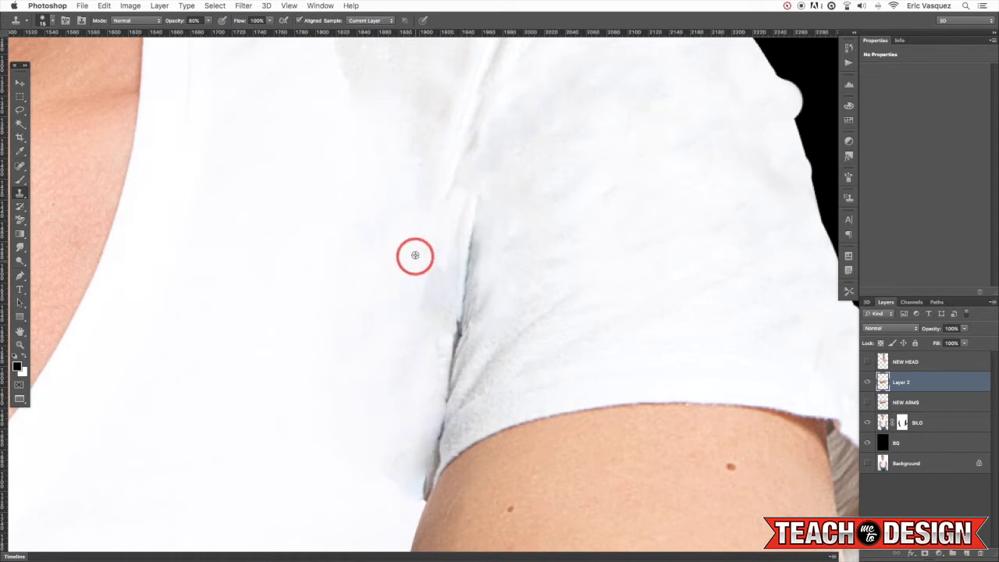
{"action": "left_click", "coordinate": [404, 308], "text": "alt"}
{"action": "left_click_drag", "start_coordinate": [433, 344], "coordinate": [430, 360]}
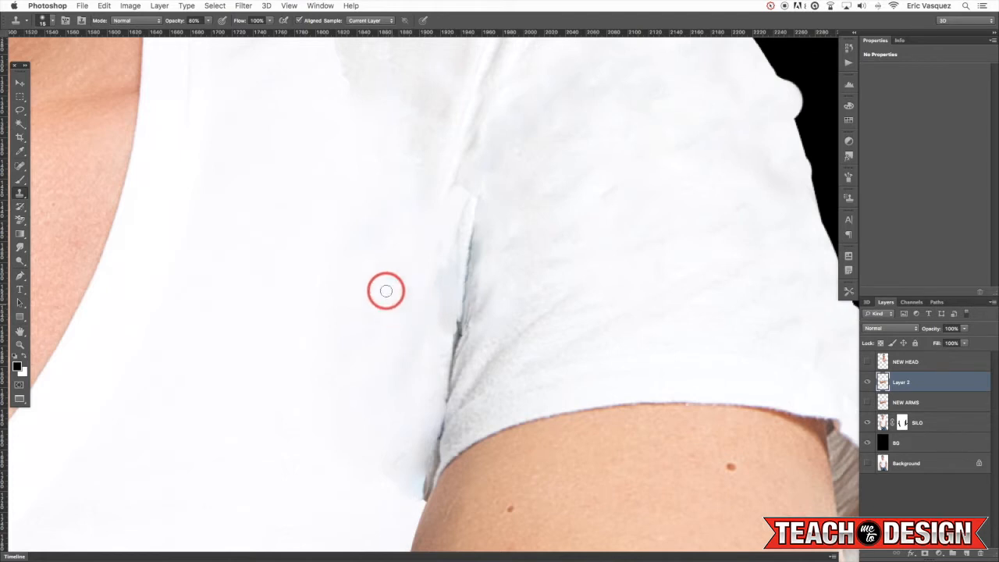
{"action": "left_click", "coordinate": [434, 313], "text": "alt"}
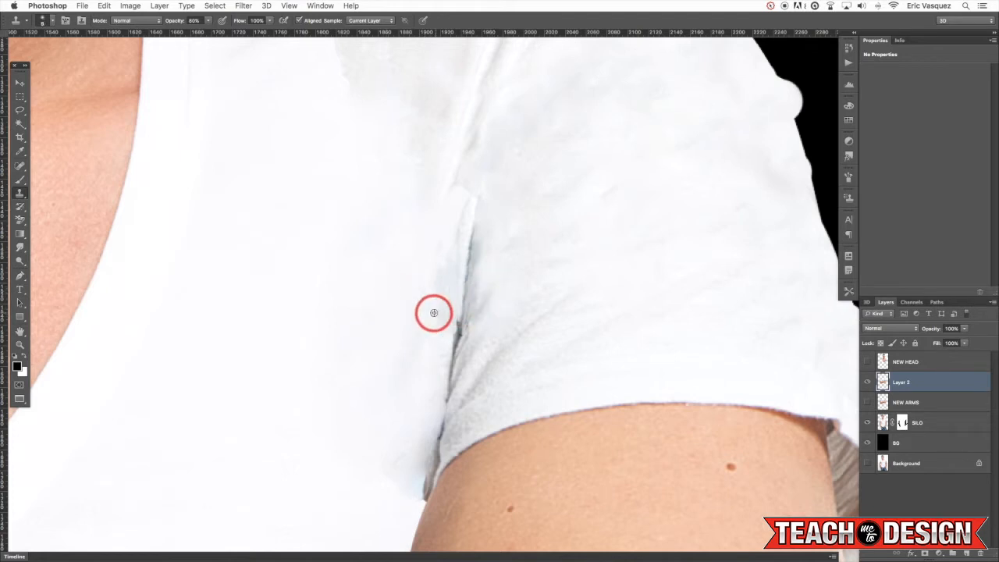
{"action": "left_click_drag", "start_coordinate": [436, 309], "coordinate": [435, 280]}
{"action": "left_click", "coordinate": [551, 284], "text": "alt"}
{"action": "left_click", "coordinate": [485, 283]}
{"action": "left_click", "coordinate": [420, 324], "text": "alt"}
{"action": "left_click", "coordinate": [454, 319]}
{"action": "mouse_move", "coordinate": [452, 323]}
{"action": "left_mouse_down"}
{"action": "mouse_move", "coordinate": [443, 250]}
{"action": "mouse_move", "coordinate": [431, 304]}
{"action": "mouse_move", "coordinate": [437, 238]}
{"action": "left_mouse_up"}
{"action": "left_click_drag", "start_coordinate": [544, 175], "coordinate": [496, 305]}
{"action": "mouse_move", "coordinate": [417, 310]}
{"action": "left_mouse_down"}
{"action": "mouse_move", "coordinate": [441, 249]}
{"action": "mouse_move", "coordinate": [407, 314]}
{"action": "mouse_move", "coordinate": [449, 235]}
{"action": "mouse_move", "coordinate": [343, 203]}
{"action": "mouse_move", "coordinate": [326, 166]}
{"action": "mouse_move", "coordinate": [290, 141]}
{"action": "mouse_move", "coordinate": [286, 171]}
{"action": "mouse_move", "coordinate": [302, 220]}
{"action": "mouse_move", "coordinate": [290, 209]}
{"action": "mouse_move", "coordinate": [271, 98]}
{"action": "mouse_move", "coordinate": [290, 103]}
{"action": "mouse_move", "coordinate": [307, 175]}
{"action": "mouse_move", "coordinate": [413, 201]}
{"action": "mouse_move", "coordinate": [288, 138]}
{"action": "mouse_move", "coordinate": [257, 155]}
{"action": "mouse_move", "coordinate": [250, 107]}
{"action": "mouse_move", "coordinate": [272, 109]}
{"action": "mouse_move", "coordinate": [312, 158]}
{"action": "mouse_move", "coordinate": [540, 204]}
{"action": "mouse_move", "coordinate": [450, 277]}
{"action": "mouse_move", "coordinate": [431, 350]}
{"action": "mouse_move", "coordinate": [438, 292]}
{"action": "mouse_move", "coordinate": [487, 268]}
{"action": "mouse_move", "coordinate": [539, 298]}
{"action": "mouse_move", "coordinate": [407, 376]}
{"action": "mouse_move", "coordinate": [391, 338]}
{"action": "mouse_move", "coordinate": [391, 351]}
{"action": "mouse_move", "coordinate": [412, 311]}
{"action": "mouse_move", "coordinate": [401, 365]}
{"action": "mouse_move", "coordinate": [380, 320]}
{"action": "mouse_move", "coordinate": [439, 221]}
{"action": "mouse_move", "coordinate": [418, 275]}
{"action": "mouse_move", "coordinate": [506, 210]}
{"action": "mouse_move", "coordinate": [560, 201]}
{"action": "mouse_move", "coordinate": [642, 220]}
{"action": "mouse_move", "coordinate": [642, 294]}
{"action": "mouse_move", "coordinate": [648, 279]}
{"action": "mouse_move", "coordinate": [601, 283]}
{"action": "mouse_move", "coordinate": [587, 308]}
{"action": "mouse_move", "coordinate": [525, 334]}
{"action": "mouse_move", "coordinate": [574, 294]}
{"action": "mouse_move", "coordinate": [541, 303]}
{"action": "mouse_move", "coordinate": [485, 384]}
{"action": "mouse_move", "coordinate": [561, 341]}
{"action": "mouse_move", "coordinate": [553, 290]}
{"action": "left_mouse_up"}
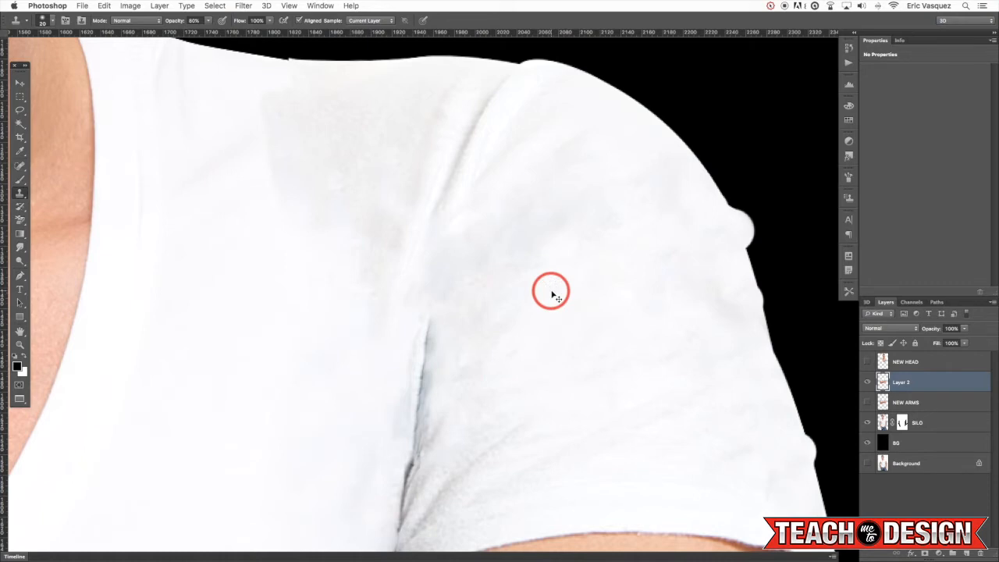
Compare the retouched sleeves with the striped originals by toggling Layer 2 and NEW ARMS visibility, including a close look at the model's right sleeve
{"action": "key", "text": "super+minus"}
{"action": "key", "text": "super+minus"}
{"action": "key", "text": "super+minus"}
{"action": "left_click_drag", "start_coordinate": [421, 368], "coordinate": [520, 287]}
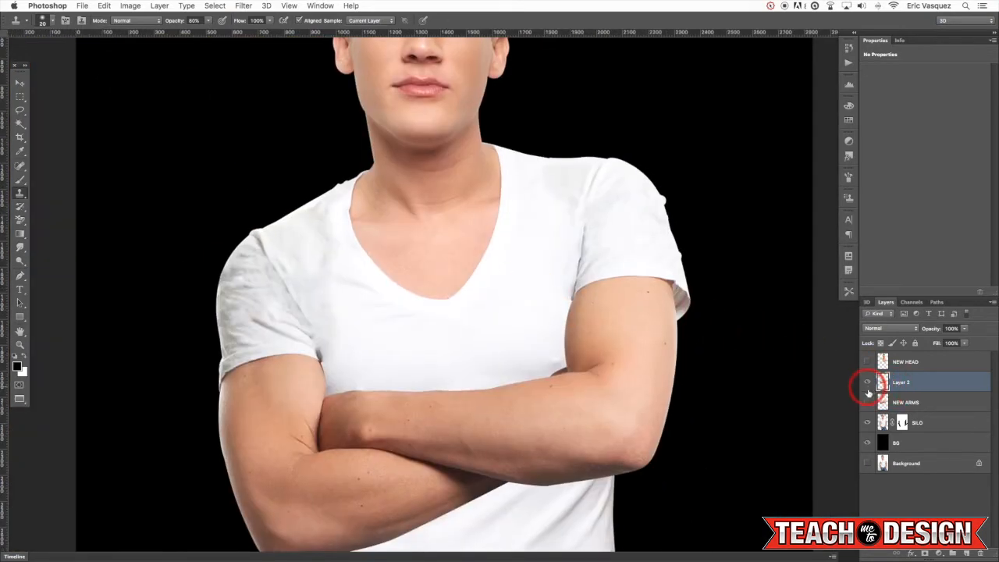
{"action": "left_click", "coordinate": [868, 383]}
{"action": "left_click", "coordinate": [868, 402]}
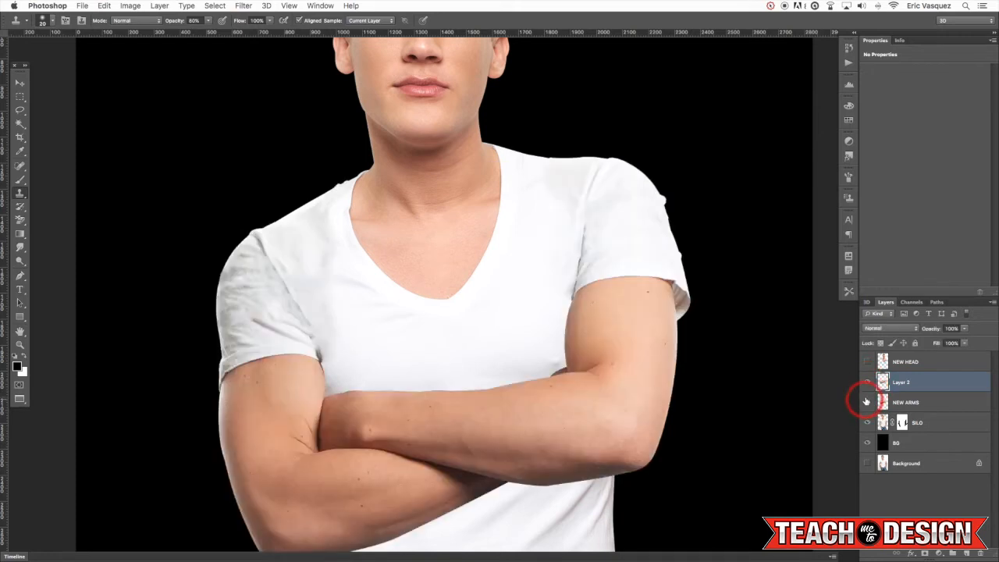
{"action": "left_click", "coordinate": [868, 383]}
{"action": "left_click", "coordinate": [869, 383]}
{"action": "left_click", "coordinate": [868, 383]}
{"action": "left_click", "coordinate": [868, 384]}
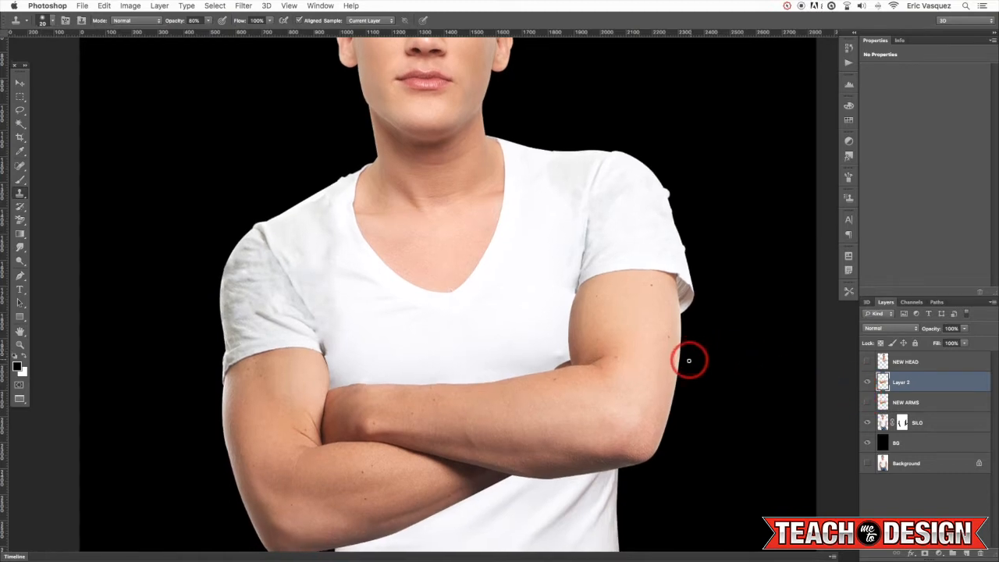
{"action": "left_click_drag", "start_coordinate": [441, 345], "coordinate": [474, 355]}
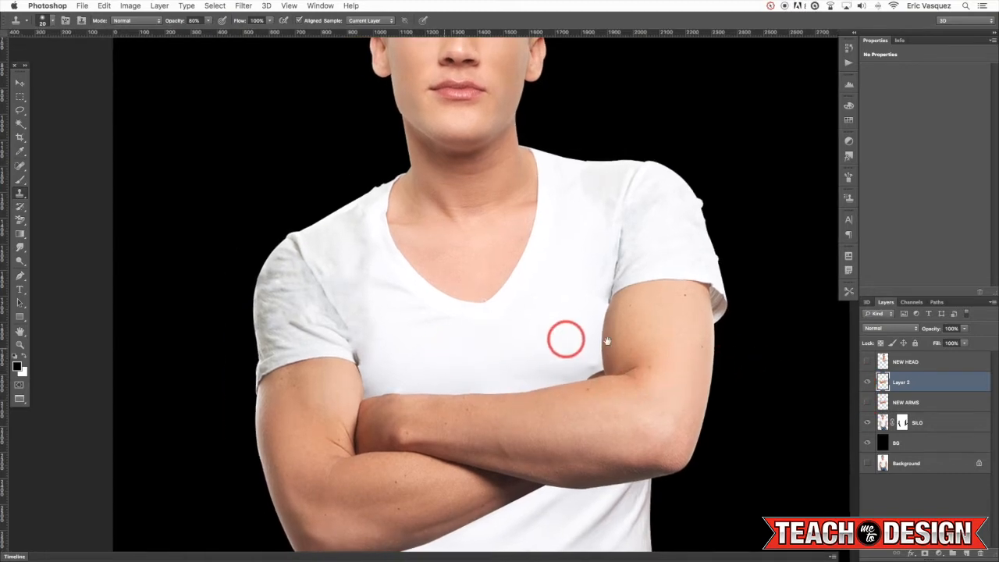
{"action": "left_click", "coordinate": [868, 382]}
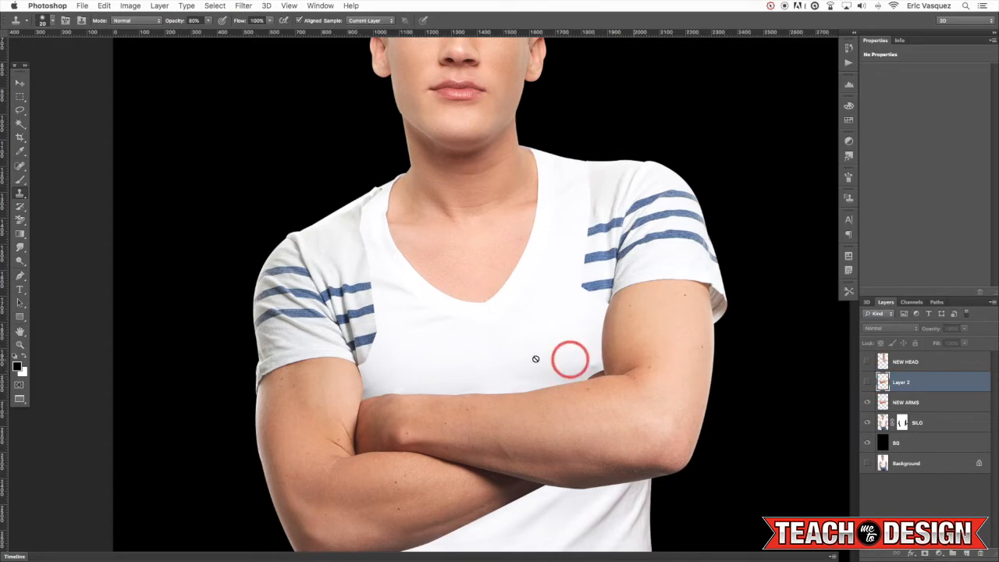
{"action": "key", "text": "super+plus"}
{"action": "key", "text": "super+plus"}
{"action": "left_click_drag", "start_coordinate": [350, 323], "coordinate": [741, 222]}
{"action": "left_click_drag", "start_coordinate": [640, 366], "coordinate": [604, 388]}
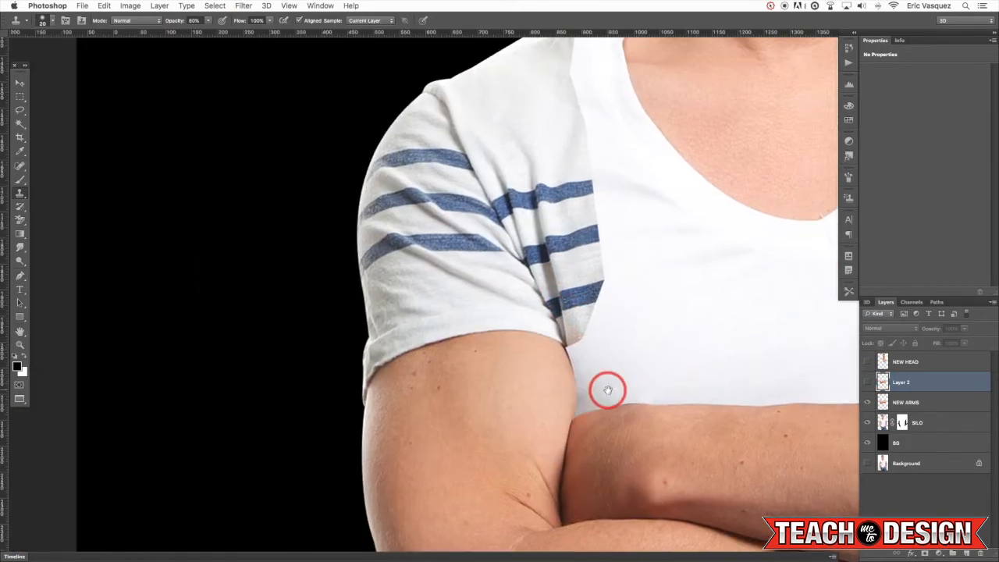
{"action": "left_click", "coordinate": [868, 384]}
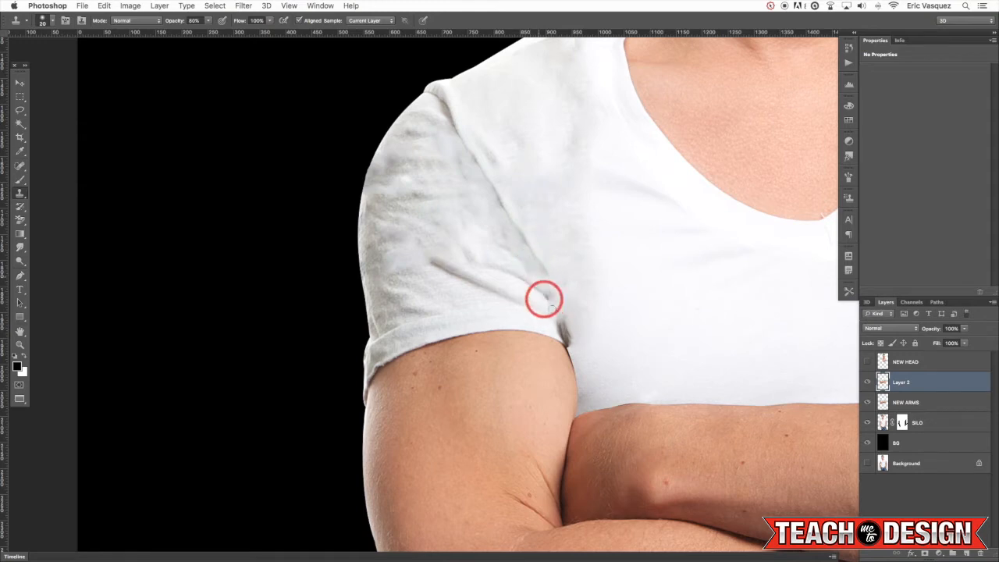
Duplicate NEW ARMS, hide the original, and add a layer mask to Layer 2
{"action": "left_click", "coordinate": [913, 403]}
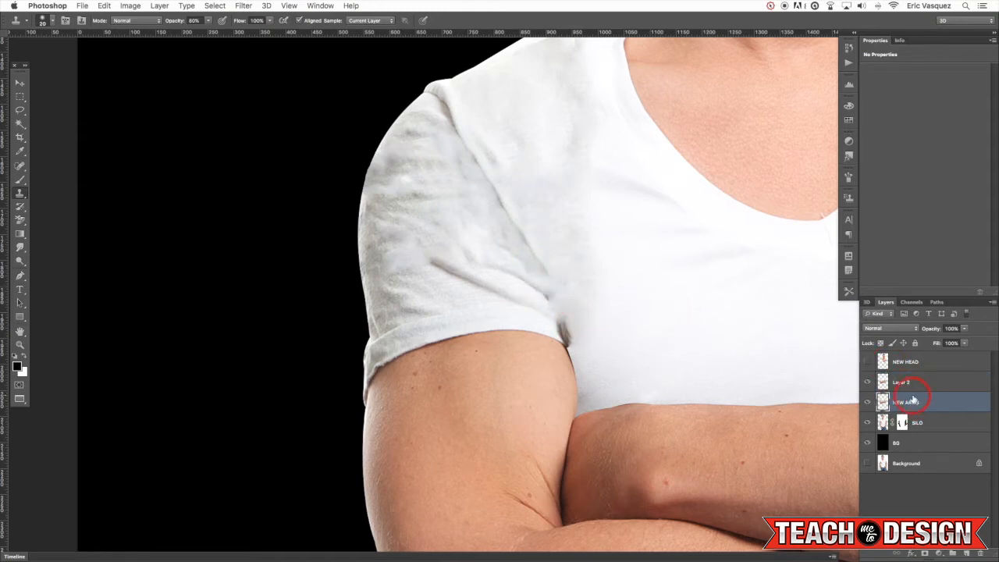
{"action": "key", "text": "super+j"}
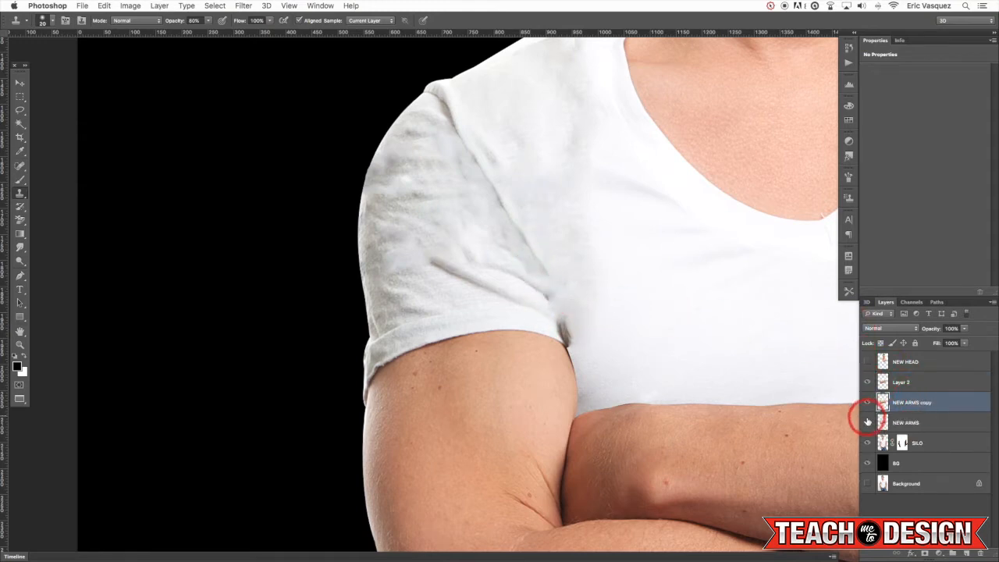
{"action": "left_click", "coordinate": [912, 383]}
{"action": "scroll", "coordinate": [658, 352], "scroll_direction": "up", "scroll_amount": 3}
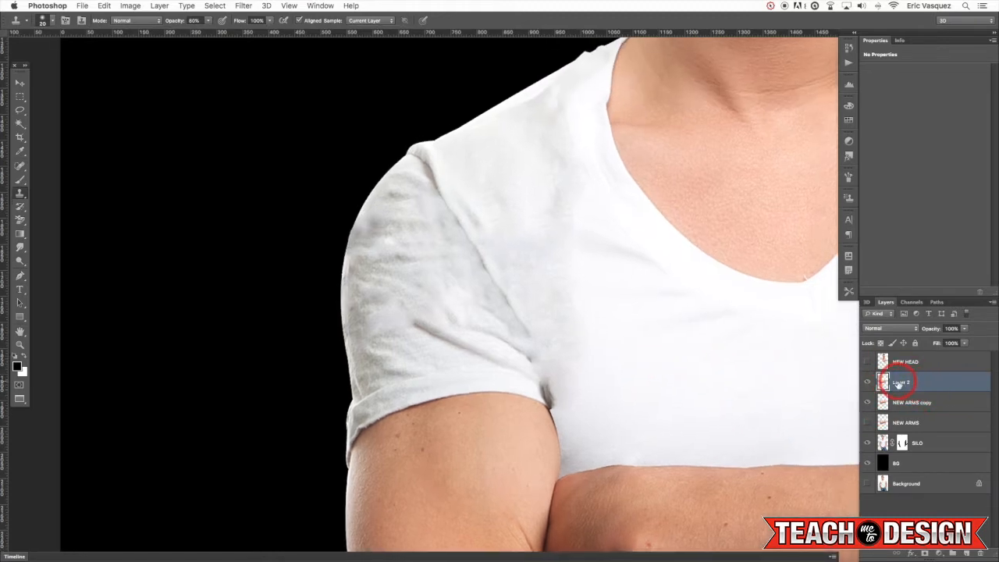
{"action": "left_click", "coordinate": [923, 552]}
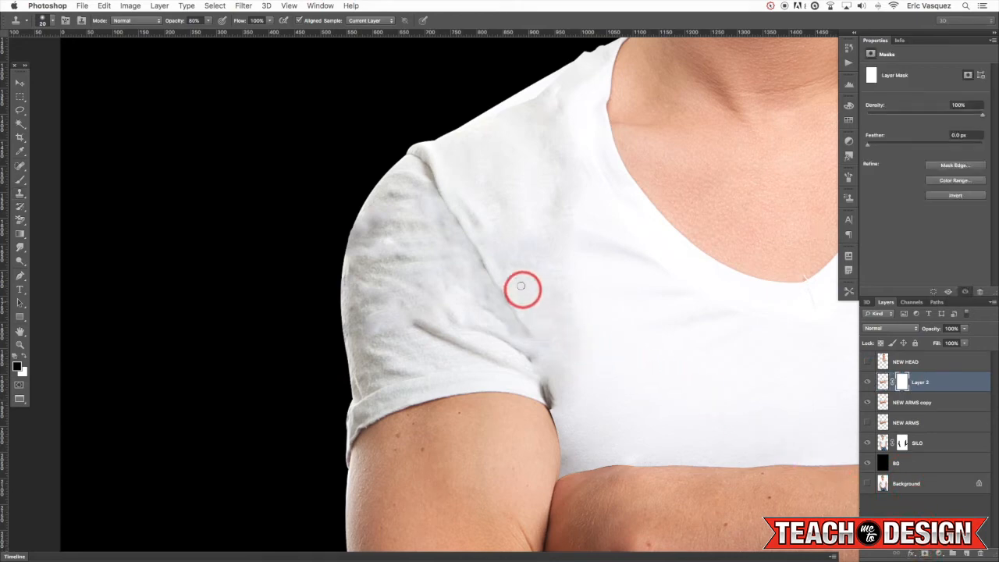
Paint Layer 2's mask black with a size 10 brush to reveal the original right sleeve seam, and restore overpainted areas with white
{"action": "key", "text": "b"}
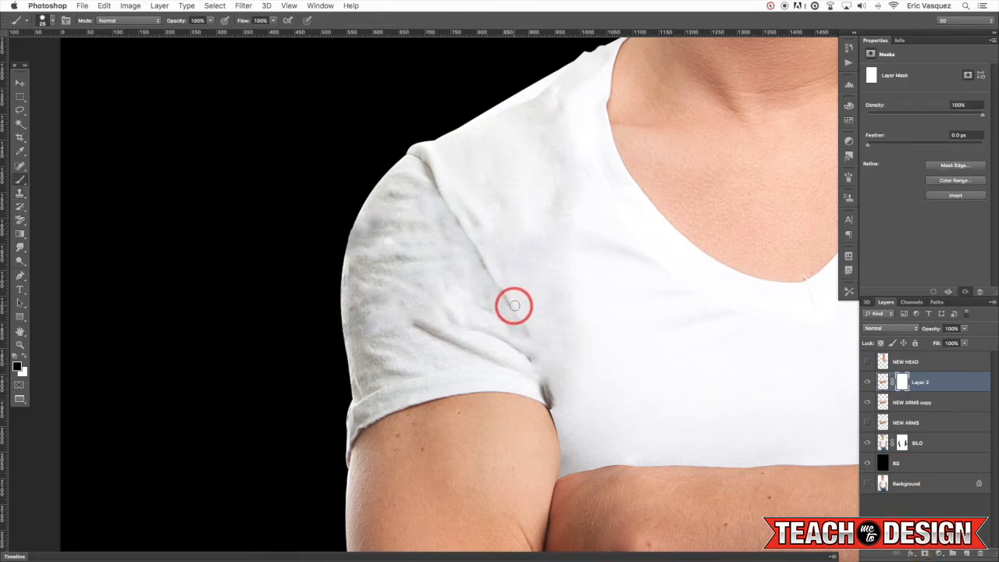
{"action": "key", "text": "super+equal"}
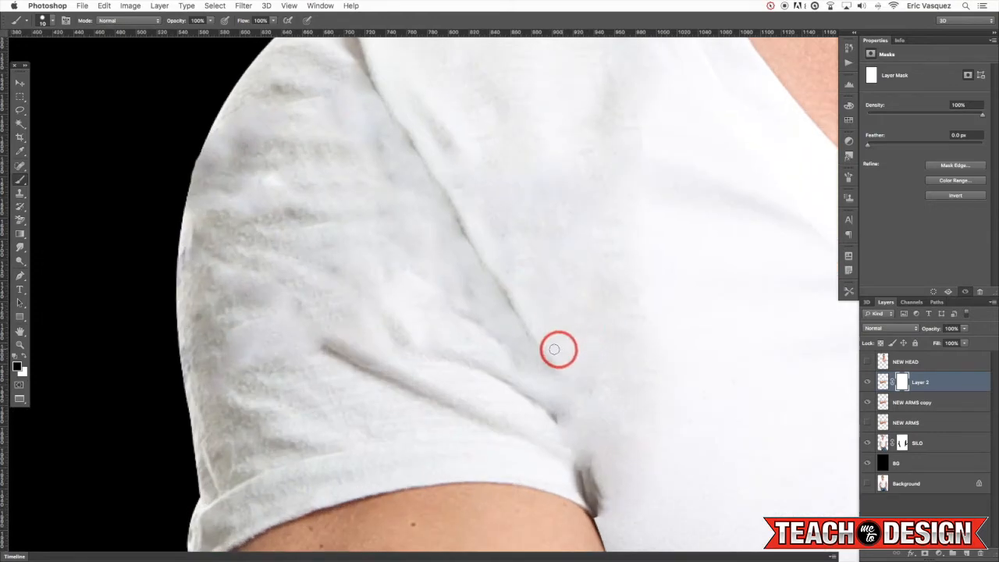
{"action": "left_click_drag", "start_coordinate": [534, 348], "coordinate": [521, 316]}
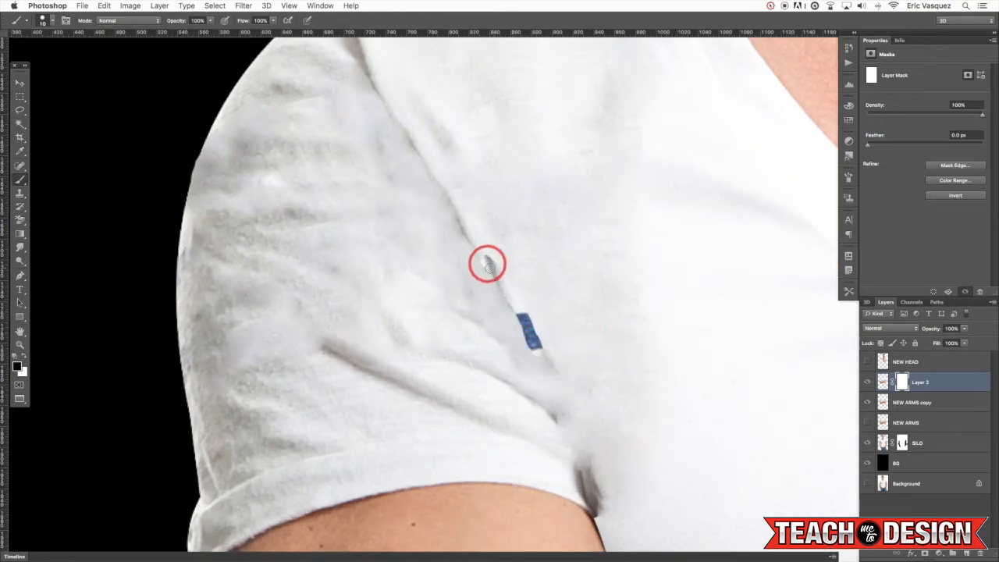
{"action": "mouse_move", "coordinate": [486, 263]}
{"action": "left_mouse_down"}
{"action": "mouse_move", "coordinate": [486, 278]}
{"action": "mouse_move", "coordinate": [468, 219]}
{"action": "mouse_move", "coordinate": [505, 299]}
{"action": "left_mouse_up"}
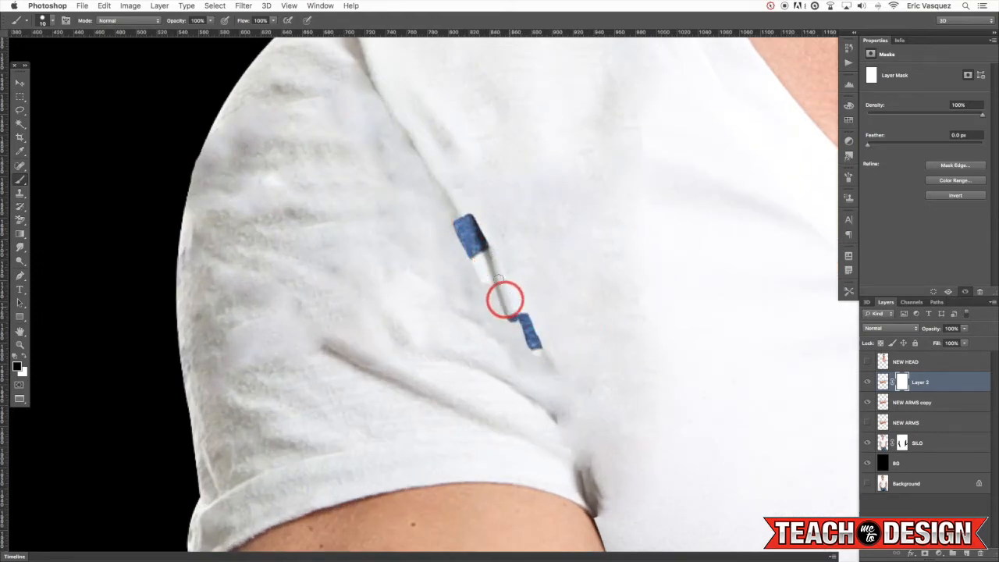
{"action": "mouse_move", "coordinate": [463, 224]}
{"action": "left_mouse_down"}
{"action": "mouse_move", "coordinate": [457, 188]}
{"action": "mouse_move", "coordinate": [521, 342]}
{"action": "mouse_move", "coordinate": [546, 362]}
{"action": "mouse_move", "coordinate": [511, 307]}
{"action": "mouse_move", "coordinate": [549, 378]}
{"action": "mouse_move", "coordinate": [547, 318]}
{"action": "mouse_move", "coordinate": [547, 392]}
{"action": "mouse_move", "coordinate": [526, 374]}
{"action": "mouse_move", "coordinate": [485, 269]}
{"action": "left_mouse_up"}
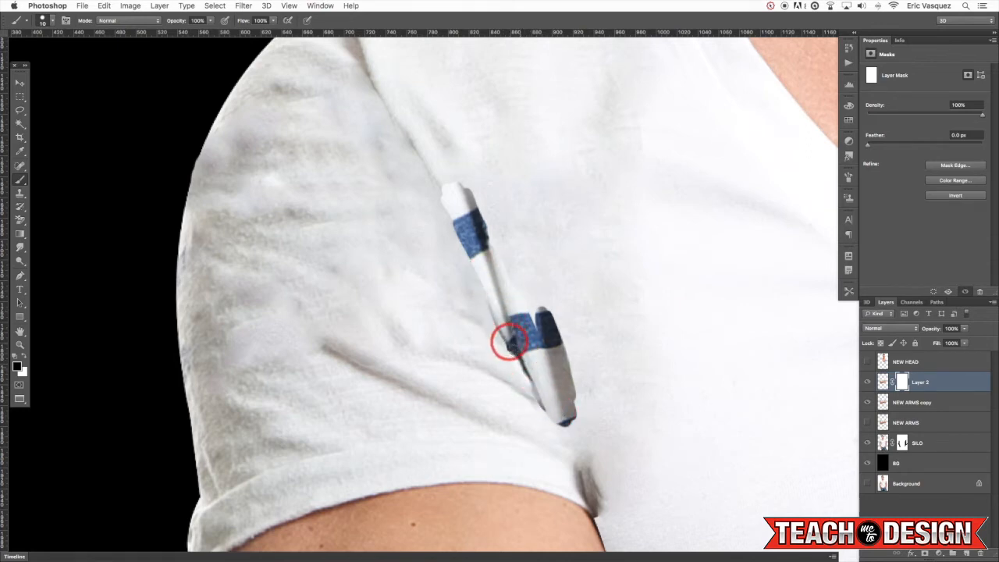
{"action": "left_click_drag", "start_coordinate": [508, 351], "coordinate": [562, 444]}
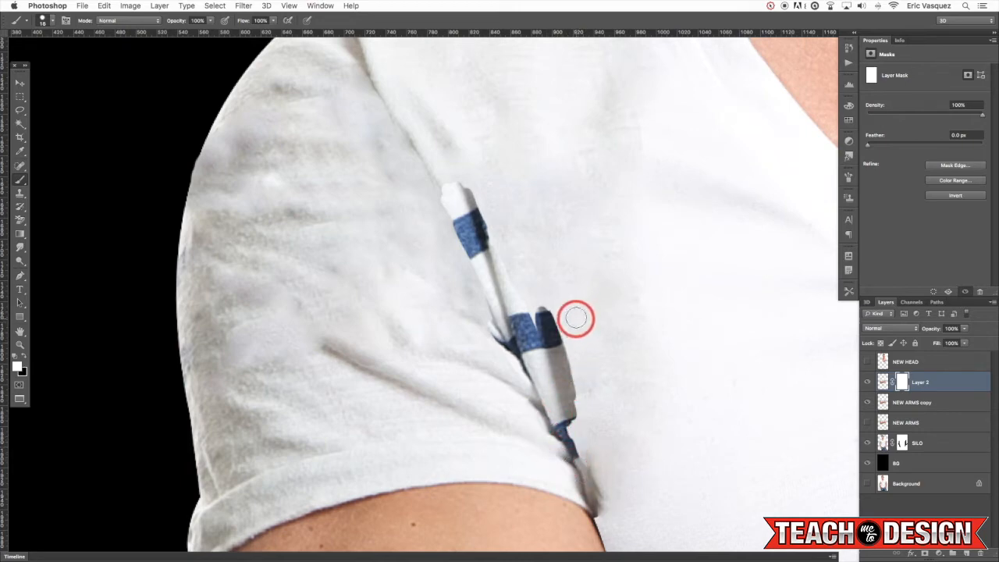
{"action": "mouse_move", "coordinate": [533, 298]}
{"action": "left_mouse_down"}
{"action": "mouse_move", "coordinate": [556, 343]}
{"action": "mouse_move", "coordinate": [544, 316]}
{"action": "mouse_move", "coordinate": [555, 323]}
{"action": "mouse_move", "coordinate": [563, 353]}
{"action": "mouse_move", "coordinate": [539, 299]}
{"action": "mouse_move", "coordinate": [569, 382]}
{"action": "mouse_move", "coordinate": [559, 383]}
{"action": "mouse_move", "coordinate": [582, 414]}
{"action": "mouse_move", "coordinate": [519, 292]}
{"action": "mouse_move", "coordinate": [518, 303]}
{"action": "mouse_move", "coordinate": [503, 210]}
{"action": "mouse_move", "coordinate": [456, 185]}
{"action": "mouse_move", "coordinate": [436, 201]}
{"action": "mouse_move", "coordinate": [431, 191]}
{"action": "mouse_move", "coordinate": [443, 227]}
{"action": "mouse_move", "coordinate": [437, 193]}
{"action": "mouse_move", "coordinate": [459, 249]}
{"action": "mouse_move", "coordinate": [444, 210]}
{"action": "mouse_move", "coordinate": [442, 169]}
{"action": "mouse_move", "coordinate": [457, 188]}
{"action": "mouse_move", "coordinate": [451, 154]}
{"action": "mouse_move", "coordinate": [466, 201]}
{"action": "left_mouse_up"}
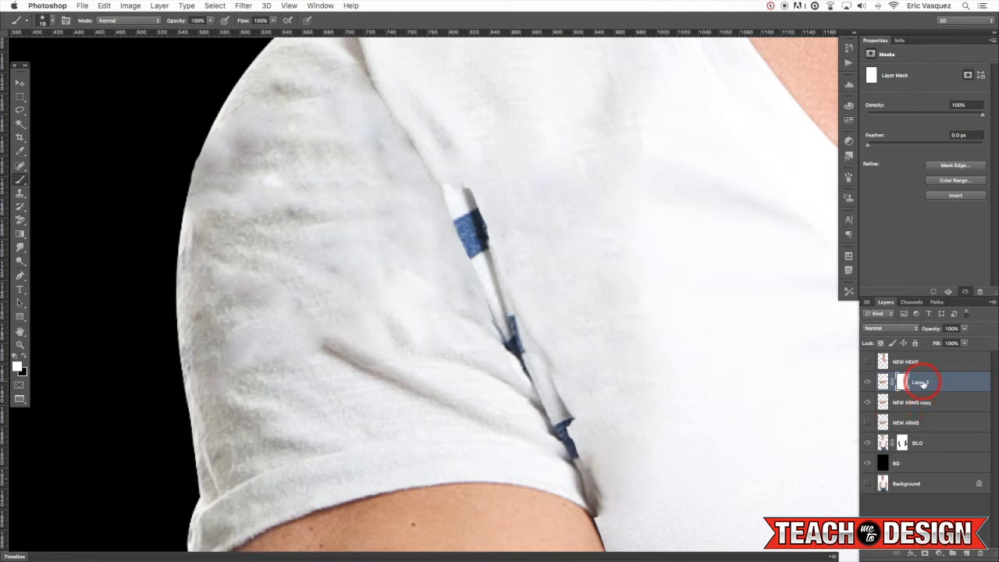
Merge Layer 2 with NEW ARMS copy and remove the upper blue stripe remnant on the right sleeve seam with the Spot Healing Brush
{"action": "left_click", "coordinate": [937, 402], "text": "shift"}
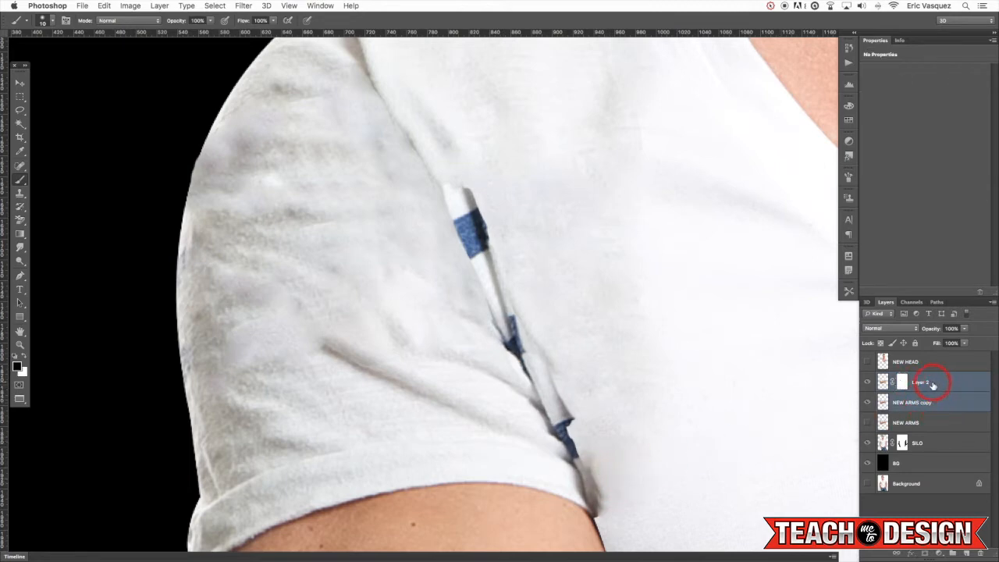
{"action": "key", "text": "super+e"}
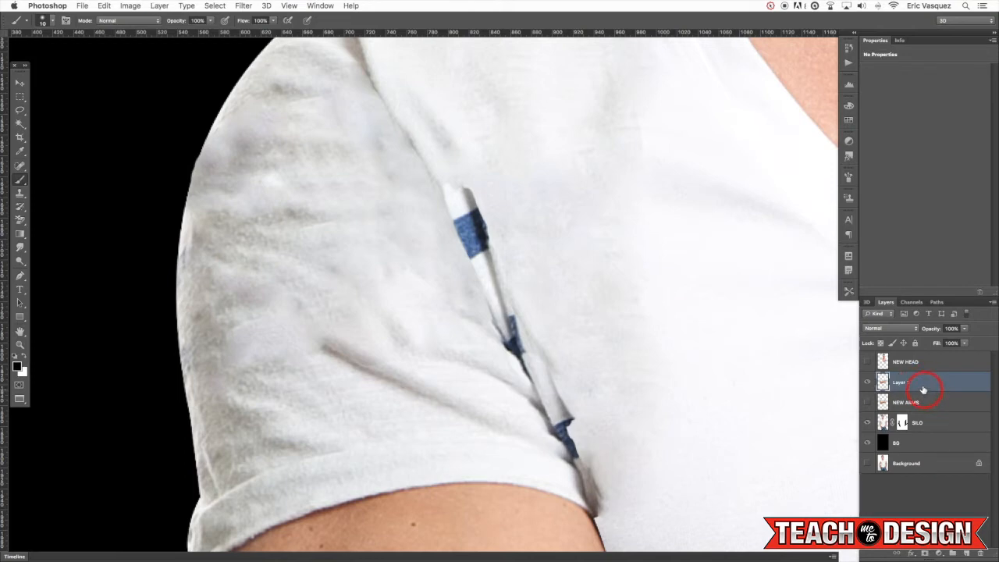
{"action": "left_click", "coordinate": [21, 166]}
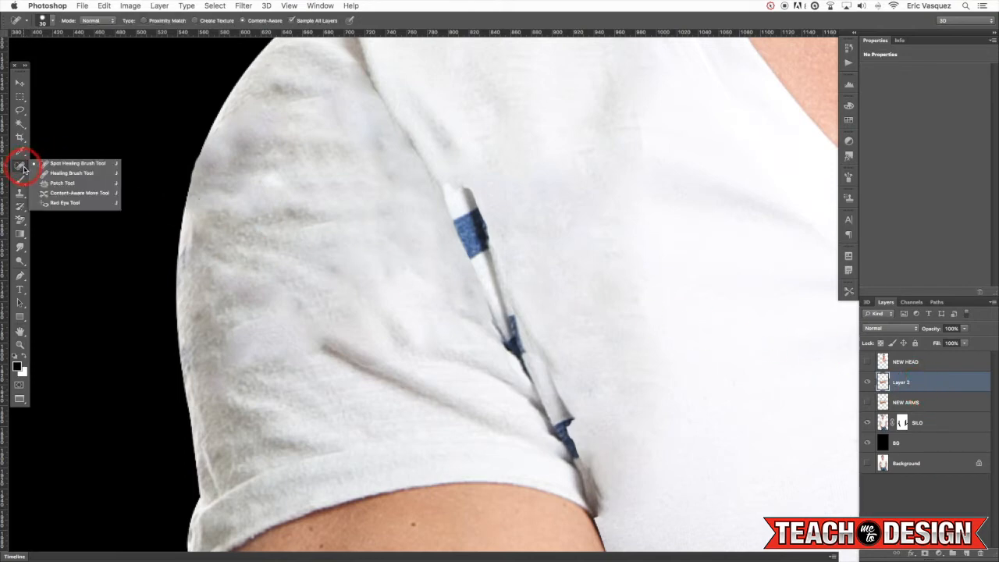
{"action": "left_click", "coordinate": [55, 164]}
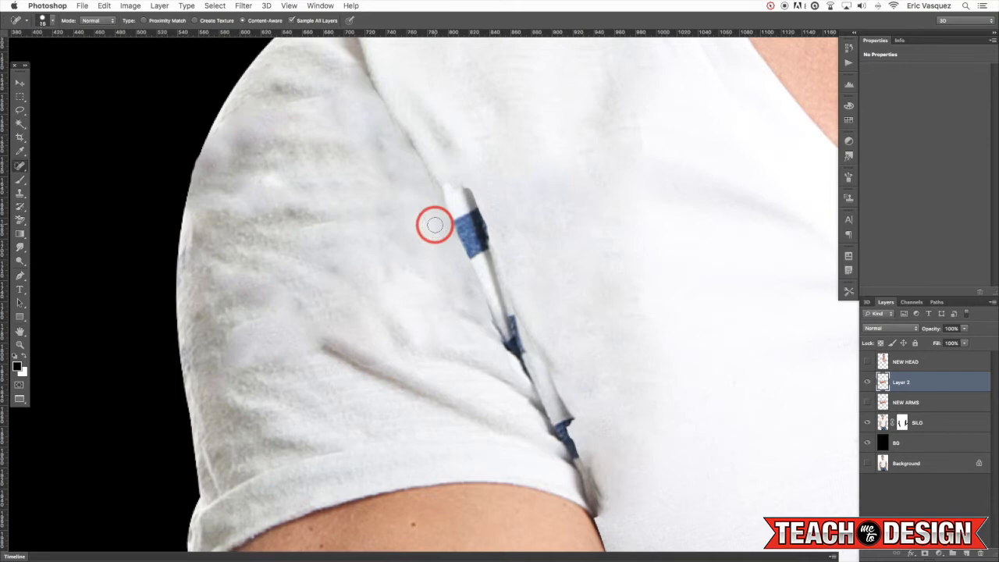
{"action": "mouse_move", "coordinate": [459, 212]}
{"action": "left_mouse_down"}
{"action": "mouse_move", "coordinate": [470, 254]}
{"action": "mouse_move", "coordinate": [461, 177]}
{"action": "left_mouse_up"}
{"action": "left_click_drag", "start_coordinate": [461, 176], "coordinate": [493, 257]}
{"action": "left_click_drag", "start_coordinate": [452, 205], "coordinate": [462, 243]}
{"action": "left_click_drag", "start_coordinate": [458, 176], "coordinate": [477, 236]}
{"action": "left_click", "coordinate": [451, 208]}
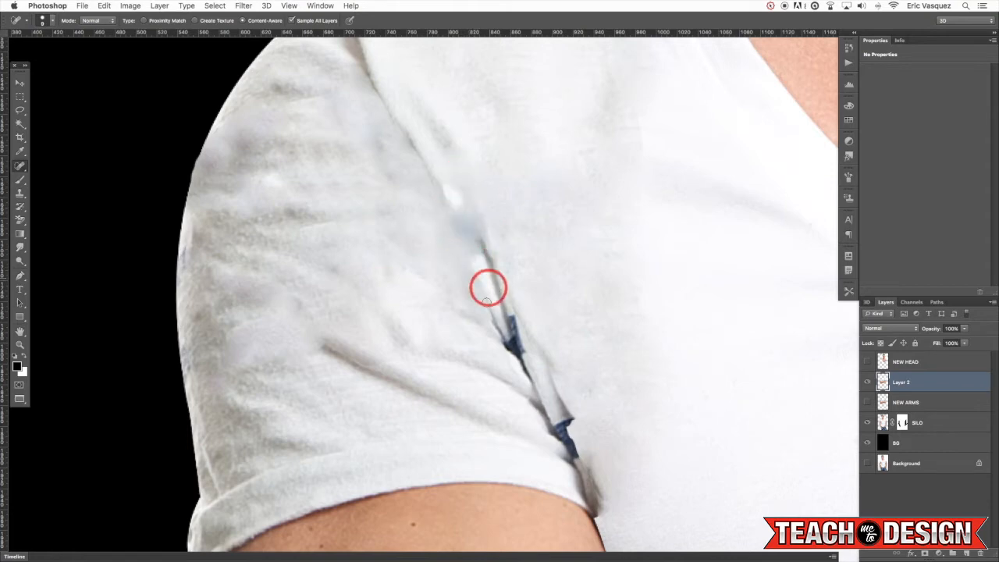
{"action": "left_click", "coordinate": [458, 214]}
Spot-heal the remaining blue remnants and dark smudge down the lower right sleeve seam to the armpit
{"action": "mouse_move", "coordinate": [473, 292]}
{"action": "left_mouse_down"}
{"action": "mouse_move", "coordinate": [492, 316]}
{"action": "mouse_move", "coordinate": [516, 319]}
{"action": "mouse_move", "coordinate": [523, 348]}
{"action": "mouse_move", "coordinate": [502, 329]}
{"action": "mouse_move", "coordinate": [517, 355]}
{"action": "mouse_move", "coordinate": [509, 351]}
{"action": "mouse_move", "coordinate": [518, 326]}
{"action": "mouse_move", "coordinate": [529, 365]}
{"action": "left_mouse_up"}
{"action": "mouse_move", "coordinate": [559, 423]}
{"action": "left_mouse_down"}
{"action": "mouse_move", "coordinate": [595, 434]}
{"action": "mouse_move", "coordinate": [572, 419]}
{"action": "mouse_move", "coordinate": [575, 438]}
{"action": "mouse_move", "coordinate": [556, 425]}
{"action": "mouse_move", "coordinate": [554, 403]}
{"action": "mouse_move", "coordinate": [592, 487]}
{"action": "left_mouse_up"}
{"action": "left_click", "coordinate": [557, 418]}
{"action": "left_click", "coordinate": [560, 414]}
{"action": "left_click", "coordinate": [591, 428]}
{"action": "scroll", "coordinate": [627, 477], "scroll_direction": "down", "scroll_amount": 5}
{"action": "left_click", "coordinate": [563, 336]}
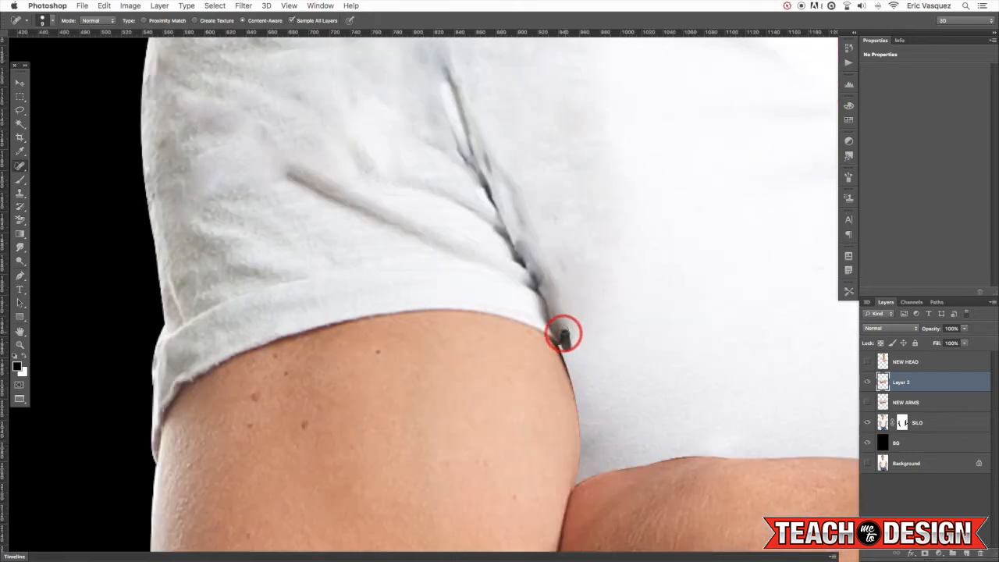
{"action": "scroll", "coordinate": [562, 208], "scroll_direction": "up", "scroll_amount": 3}
{"action": "left_click_drag", "start_coordinate": [535, 303], "coordinate": [549, 327]}
Use the Clone Stamp on Layer 2 to clean the blurred upper end of the right sleeve's dark seam line
{"action": "left_click", "coordinate": [925, 398], "text": "shift"}
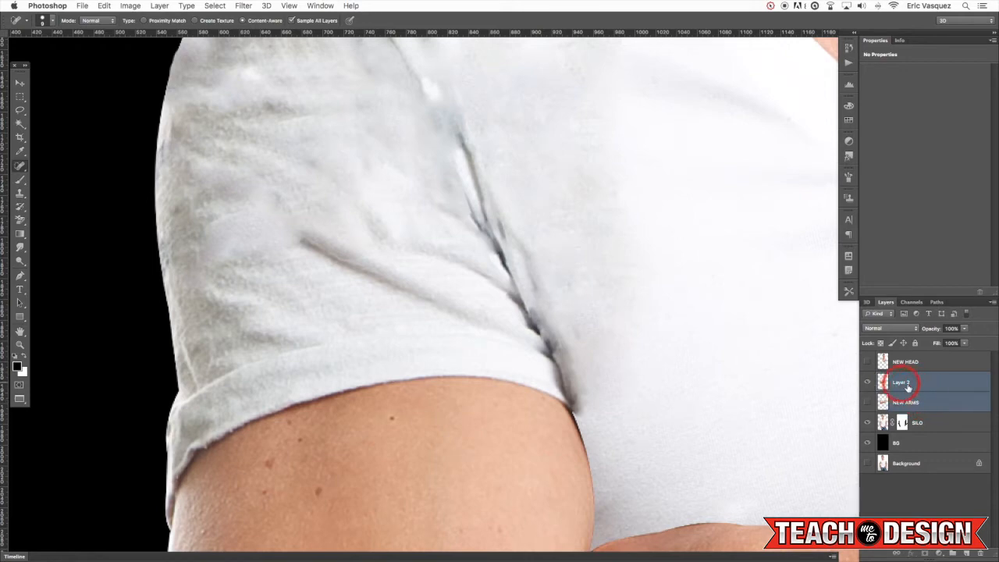
{"action": "left_click", "coordinate": [906, 383]}
{"action": "key", "text": "s"}
{"action": "left_click", "coordinate": [468, 147], "text": "alt"}
{"action": "left_click_drag", "start_coordinate": [453, 117], "coordinate": [457, 131]}
{"action": "left_click_drag", "start_coordinate": [359, 112], "coordinate": [420, 250]}
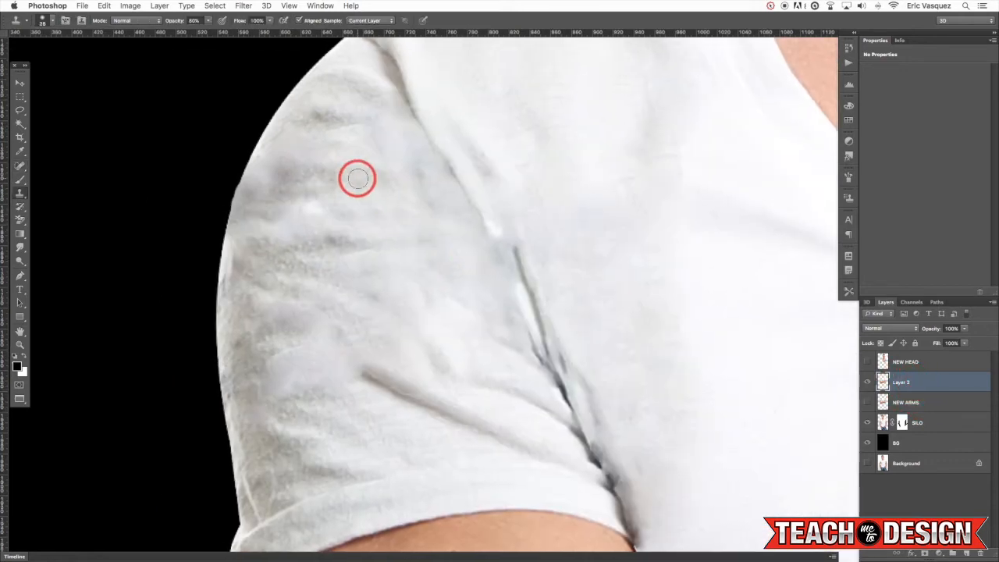
Clone smooth fabric over the blotchy folds on the upper part of the model's right sleeve
{"action": "left_click", "coordinate": [373, 154], "text": "alt"}
{"action": "left_click_drag", "start_coordinate": [351, 127], "coordinate": [323, 111]}
{"action": "left_click", "coordinate": [308, 168]}
{"action": "left_click", "coordinate": [335, 136], "text": "alt"}
{"action": "left_click", "coordinate": [316, 199]}
{"action": "left_click", "coordinate": [348, 144], "text": "alt"}
{"action": "mouse_move", "coordinate": [356, 156]}
{"action": "left_mouse_down"}
{"action": "mouse_move", "coordinate": [375, 183]}
{"action": "mouse_move", "coordinate": [306, 194]}
{"action": "left_mouse_up"}
{"action": "left_click", "coordinate": [345, 189]}
{"action": "left_click", "coordinate": [341, 161], "text": "alt"}
{"action": "left_click", "coordinate": [361, 158], "text": "alt"}
{"action": "left_click_drag", "start_coordinate": [326, 252], "coordinate": [344, 239]}
{"action": "left_click", "coordinate": [334, 204], "text": "alt"}
Clone clean fabric over the marks beside the right shoulder seam, the adjacent chest shading and the bright spot on the seam
{"action": "left_click", "coordinate": [464, 87], "text": "alt"}
{"action": "left_click_drag", "start_coordinate": [467, 125], "coordinate": [487, 173]}
{"action": "left_click", "coordinate": [471, 87], "text": "alt"}
{"action": "left_click", "coordinate": [532, 167]}
{"action": "left_click", "coordinate": [703, 155], "text": "alt"}
{"action": "mouse_move", "coordinate": [662, 117]}
{"action": "left_mouse_down"}
{"action": "mouse_move", "coordinate": [674, 145]}
{"action": "mouse_move", "coordinate": [656, 159]}
{"action": "left_mouse_up"}
{"action": "left_click", "coordinate": [605, 130], "text": "alt"}
{"action": "left_click", "coordinate": [674, 154]}
{"action": "left_click", "coordinate": [520, 252], "text": "alt"}
{"action": "left_click", "coordinate": [510, 236]}
{"action": "left_click", "coordinate": [477, 210], "text": "alt"}
{"action": "left_click", "coordinate": [496, 247]}
{"action": "left_click", "coordinate": [495, 248], "text": "alt"}
{"action": "left_click", "coordinate": [347, 259]}
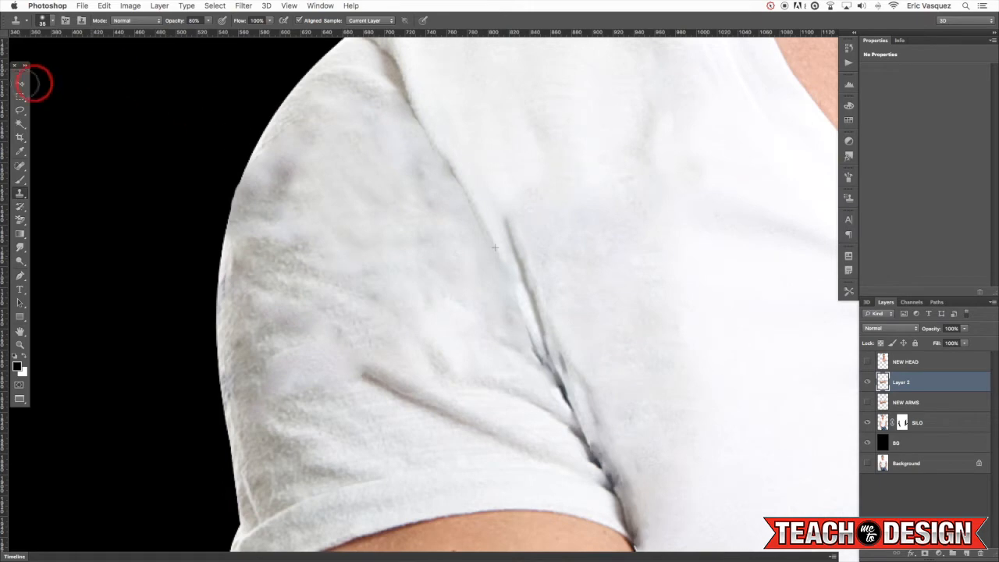
Clone fabric over the upper part of the seam on the model's right sleeve
{"action": "left_click", "coordinate": [20, 83]}
{"action": "key", "text": "super+minus"}
{"action": "key", "text": "super+minus"}
{"action": "key", "text": "super+minus"}
{"action": "left_click_drag", "start_coordinate": [637, 340], "coordinate": [495, 375]}
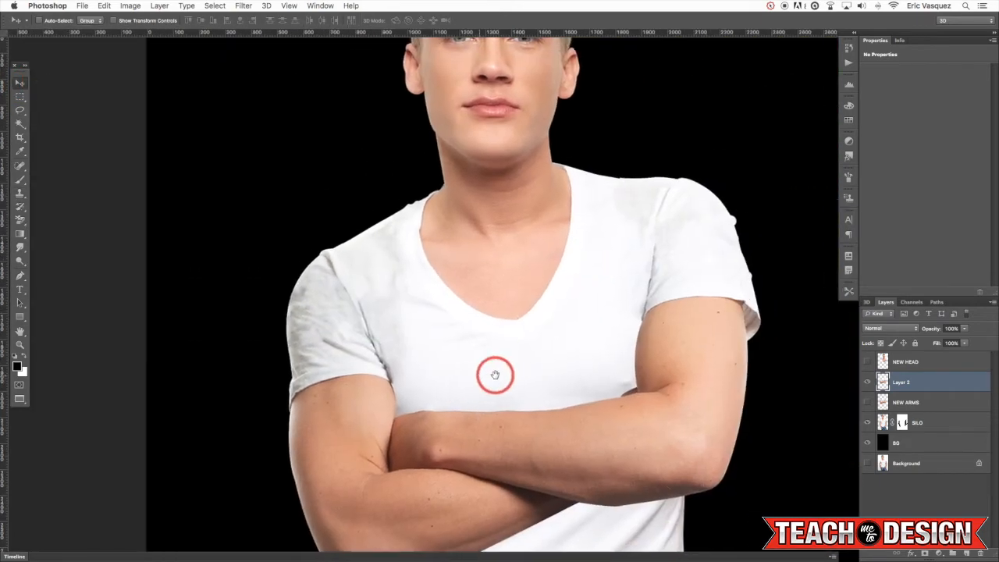
{"action": "key", "text": "s"}
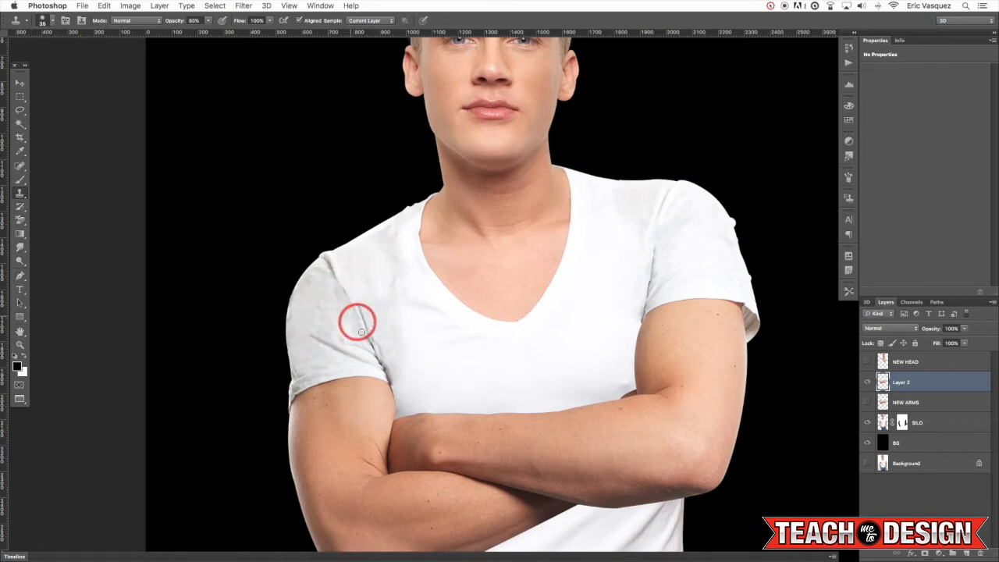
{"action": "mouse_move", "coordinate": [341, 282]}
{"action": "left_mouse_down"}
{"action": "mouse_move", "coordinate": [362, 330]}
{"action": "mouse_move", "coordinate": [352, 272]}
{"action": "left_mouse_up"}
Clone clean shirt fabric over the dark seam line between the model's left sleeve and chest
{"action": "mouse_move", "coordinate": [655, 252]}
{"action": "left_mouse_down"}
{"action": "mouse_move", "coordinate": [699, 197]}
{"action": "mouse_move", "coordinate": [648, 251]}
{"action": "left_mouse_up"}
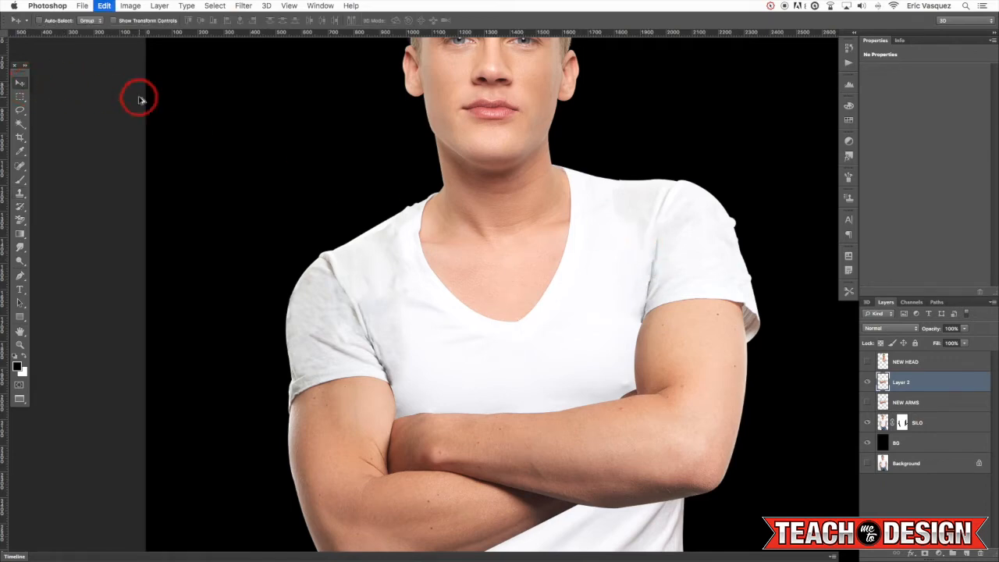
{"action": "left_click", "coordinate": [648, 264], "text": "alt"}
{"action": "mouse_move", "coordinate": [650, 249]}
{"action": "left_mouse_down"}
{"action": "mouse_move", "coordinate": [644, 262]}
{"action": "mouse_move", "coordinate": [645, 248]}
{"action": "left_mouse_up"}
{"action": "left_click", "coordinate": [628, 246], "text": "alt"}
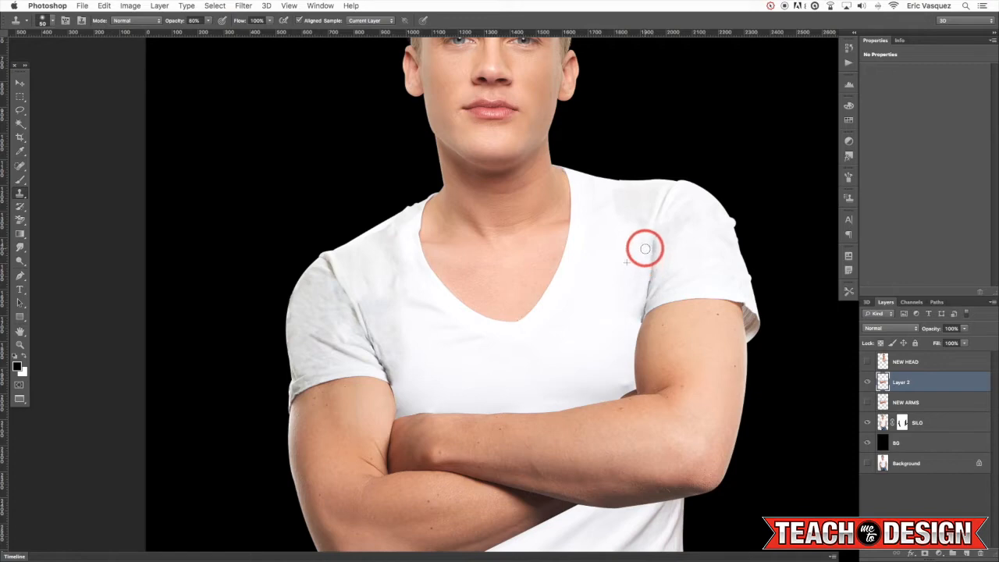
Set the Clone Stamp to 30% opacity and soften the blotchy shading below the model's right shoulder
{"action": "key", "text": "3"}
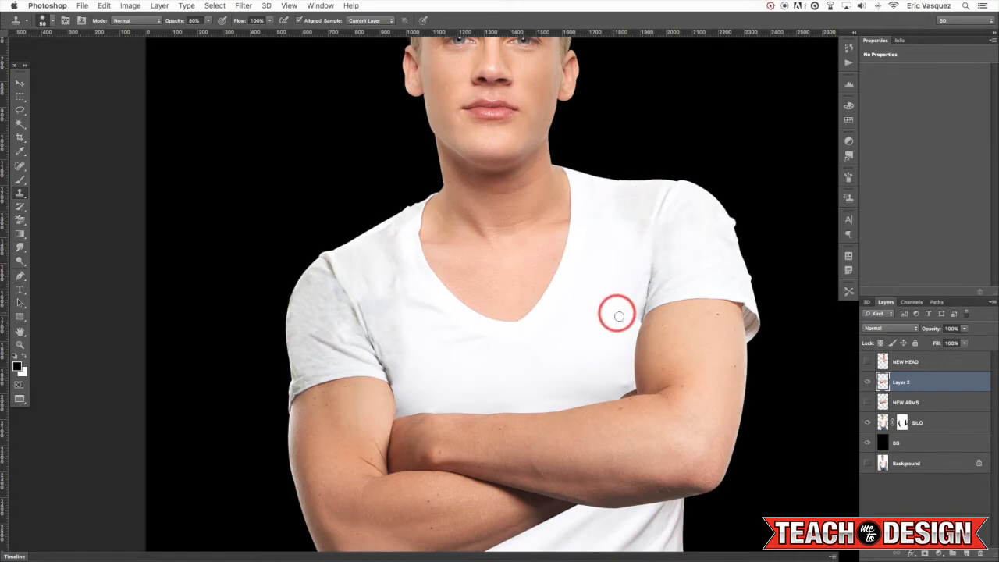
{"action": "scroll", "coordinate": [640, 355], "scroll_direction": "right", "scroll_amount": 1}
{"action": "key", "text": "bracketright"}
{"action": "key", "text": "bracketright"}
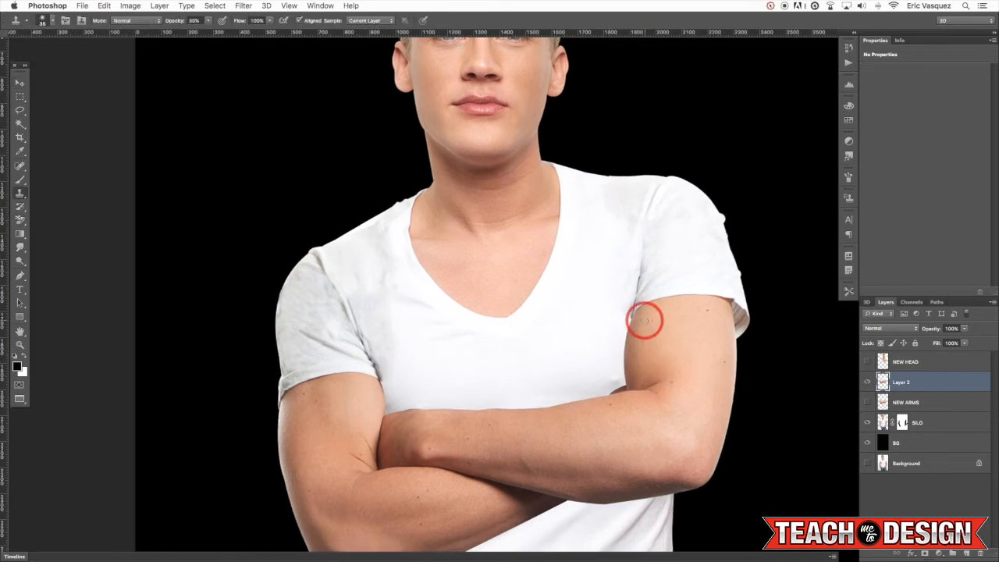
{"action": "mouse_move", "coordinate": [371, 235]}
{"action": "left_mouse_down"}
{"action": "mouse_move", "coordinate": [383, 230]}
{"action": "mouse_move", "coordinate": [388, 270]}
{"action": "left_mouse_up"}
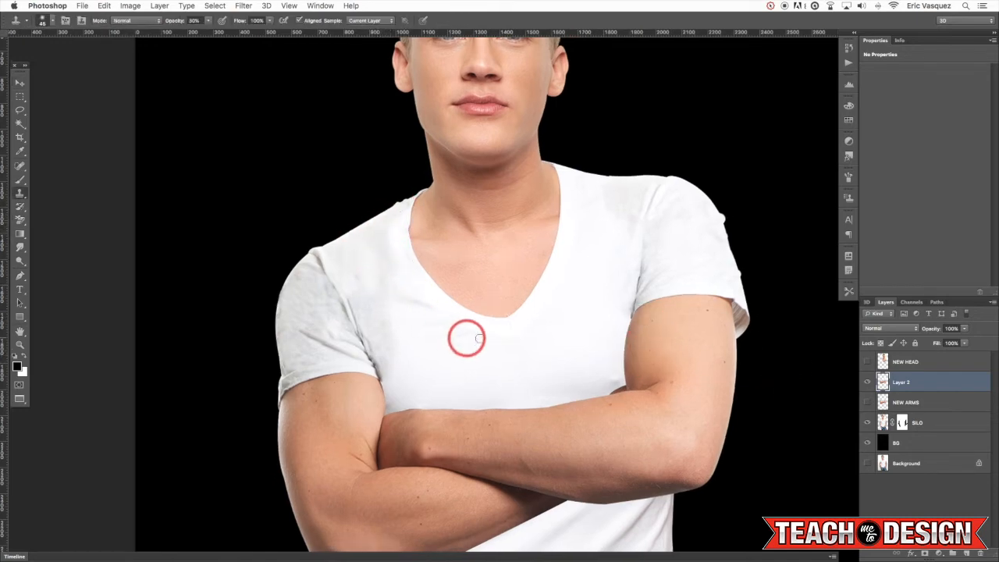
Compare the arms retouch with Layer 2 hidden and shown, and rename Layer 2 to NEW ARMS
{"action": "left_click", "coordinate": [868, 384]}
{"action": "left_click", "coordinate": [868, 384]}
{"action": "left_click", "coordinate": [868, 384]}
{"action": "left_click", "coordinate": [868, 384]}
{"action": "left_click", "coordinate": [909, 403]}
{"action": "left_click", "coordinate": [867, 402]}
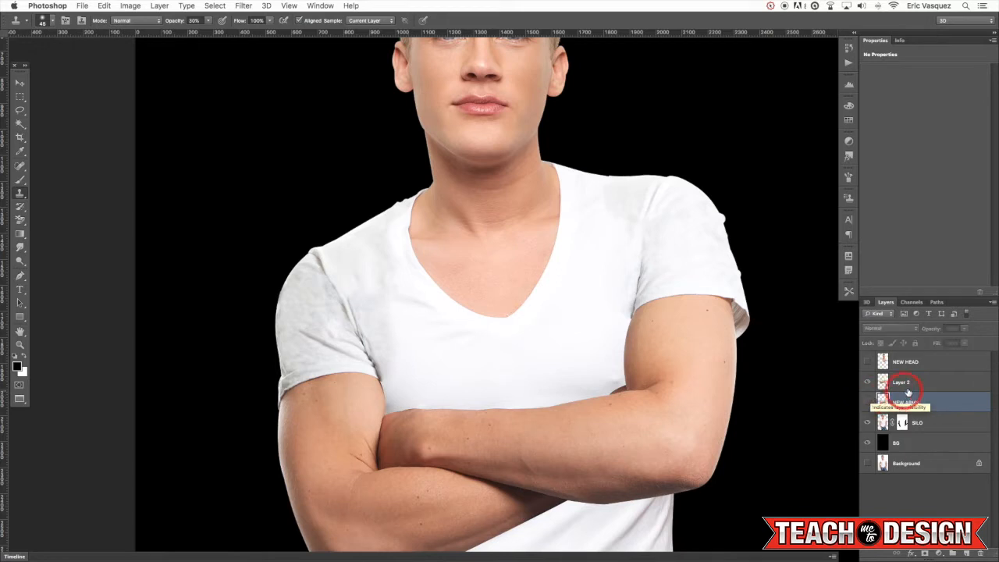
{"action": "left_click", "coordinate": [898, 385]}
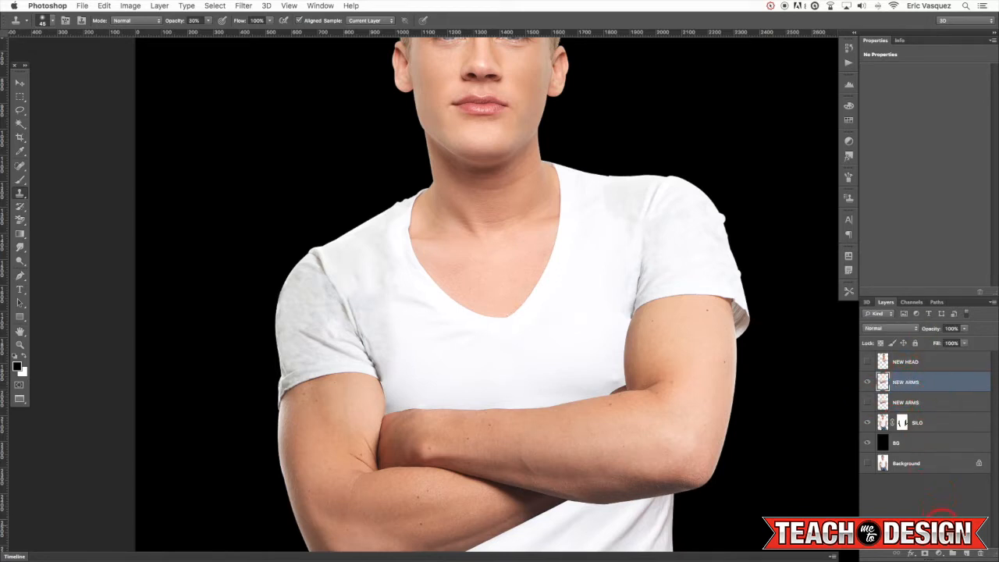
Add a Curves adjustment clipped to the retouched NEW ARMS layer and brighten its midtones from input 109 to output 139
{"action": "left_click", "coordinate": [940, 554]}
{"action": "left_click", "coordinate": [946, 434]}
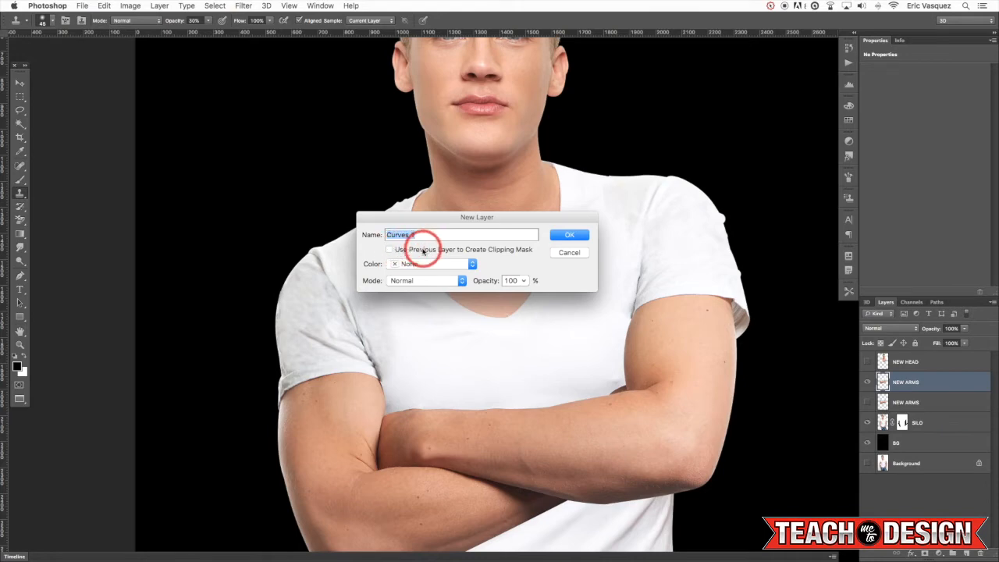
{"action": "left_click", "coordinate": [463, 250]}
{"action": "left_click", "coordinate": [570, 235]}
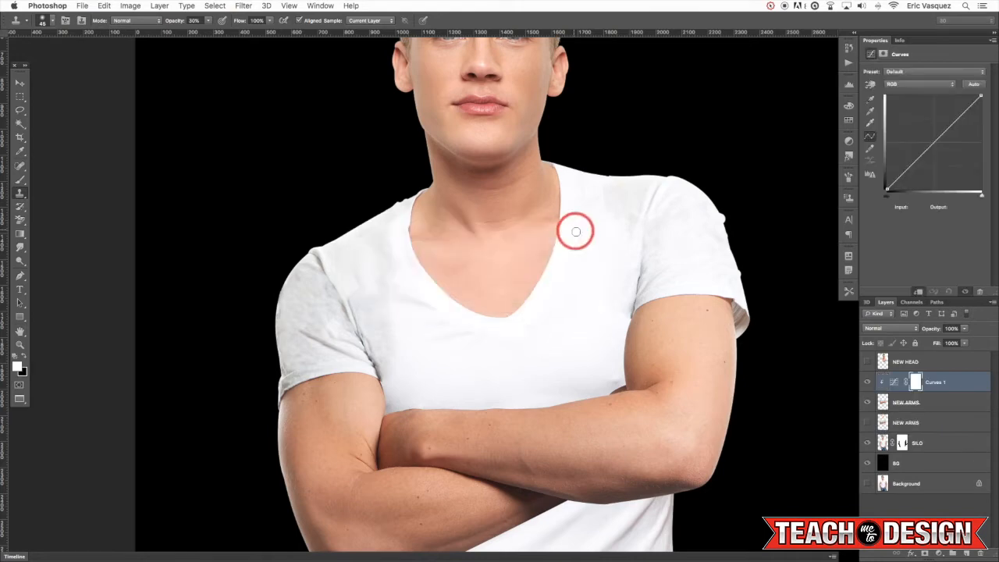
{"action": "left_click_drag", "start_coordinate": [933, 143], "coordinate": [927, 139]}
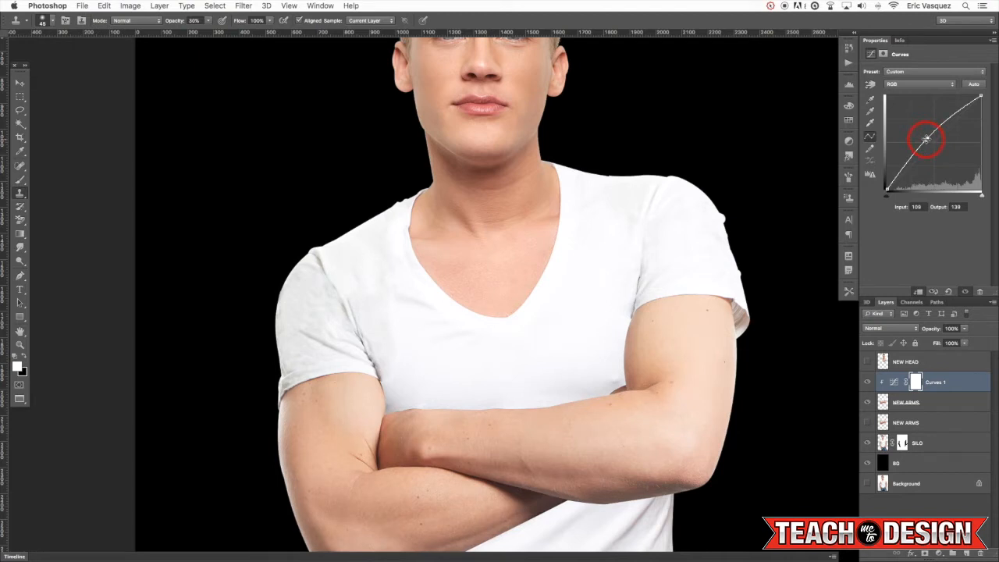
Invert the Curves 1 mask to black and paint the brightening back in over the shirt sleeves
{"action": "left_click", "coordinate": [917, 382]}
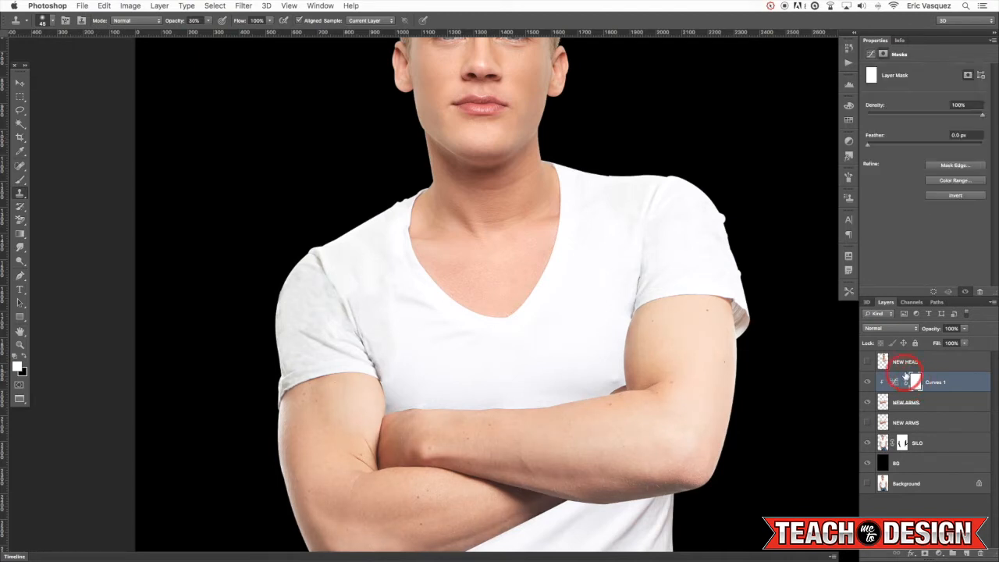
{"action": "key", "text": "super+i"}
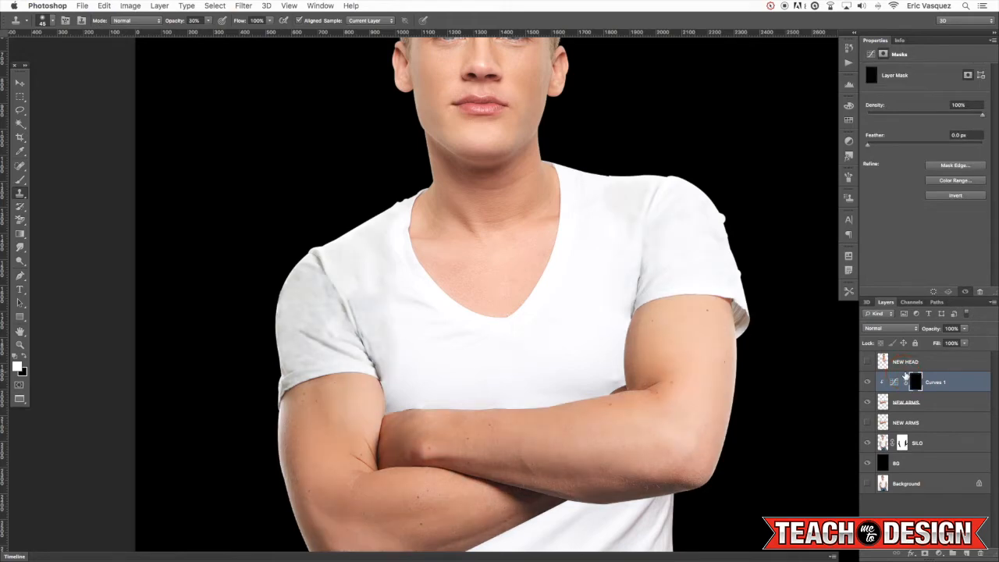
{"action": "key", "text": "b"}
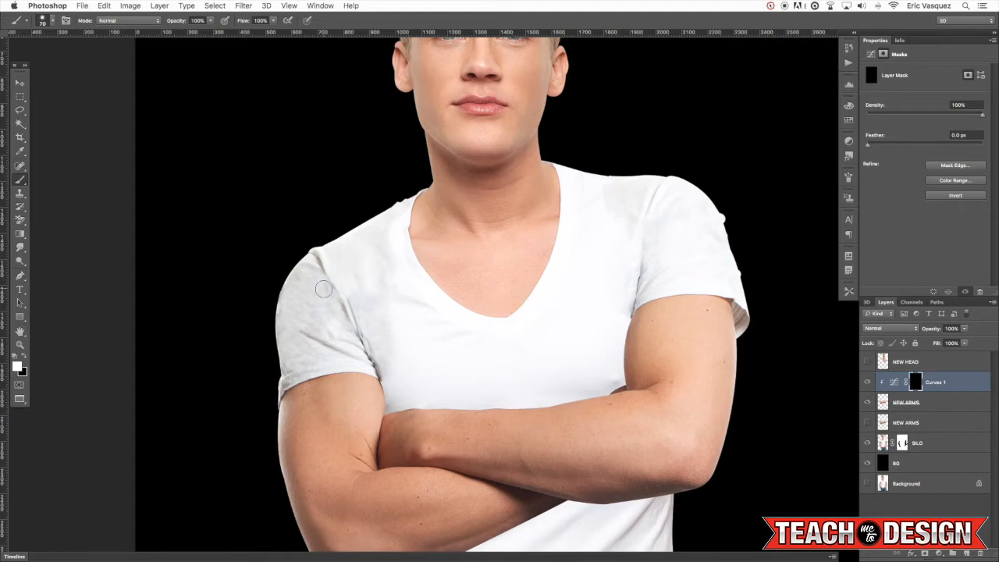
{"action": "mouse_move", "coordinate": [364, 306]}
{"action": "left_mouse_down"}
{"action": "mouse_move", "coordinate": [328, 296]}
{"action": "mouse_move", "coordinate": [326, 319]}
{"action": "mouse_move", "coordinate": [346, 278]}
{"action": "mouse_move", "coordinate": [331, 270]}
{"action": "mouse_move", "coordinate": [317, 284]}
{"action": "mouse_move", "coordinate": [315, 274]}
{"action": "mouse_move", "coordinate": [295, 299]}
{"action": "mouse_move", "coordinate": [305, 308]}
{"action": "mouse_move", "coordinate": [325, 284]}
{"action": "mouse_move", "coordinate": [288, 343]}
{"action": "mouse_move", "coordinate": [327, 294]}
{"action": "mouse_move", "coordinate": [321, 330]}
{"action": "mouse_move", "coordinate": [291, 348]}
{"action": "mouse_move", "coordinate": [335, 348]}
{"action": "mouse_move", "coordinate": [286, 383]}
{"action": "mouse_move", "coordinate": [298, 293]}
{"action": "mouse_move", "coordinate": [290, 290]}
{"action": "mouse_move", "coordinate": [295, 282]}
{"action": "mouse_move", "coordinate": [311, 318]}
{"action": "mouse_move", "coordinate": [330, 329]}
{"action": "mouse_move", "coordinate": [313, 288]}
{"action": "mouse_move", "coordinate": [339, 333]}
{"action": "mouse_move", "coordinate": [325, 320]}
{"action": "mouse_move", "coordinate": [306, 333]}
{"action": "mouse_move", "coordinate": [302, 323]}
{"action": "mouse_move", "coordinate": [326, 313]}
{"action": "mouse_move", "coordinate": [321, 280]}
{"action": "mouse_move", "coordinate": [323, 323]}
{"action": "mouse_move", "coordinate": [362, 294]}
{"action": "mouse_move", "coordinate": [347, 263]}
{"action": "mouse_move", "coordinate": [361, 269]}
{"action": "mouse_move", "coordinate": [391, 329]}
{"action": "mouse_move", "coordinate": [461, 269]}
{"action": "mouse_move", "coordinate": [533, 316]}
{"action": "mouse_move", "coordinate": [747, 339]}
{"action": "left_mouse_up"}
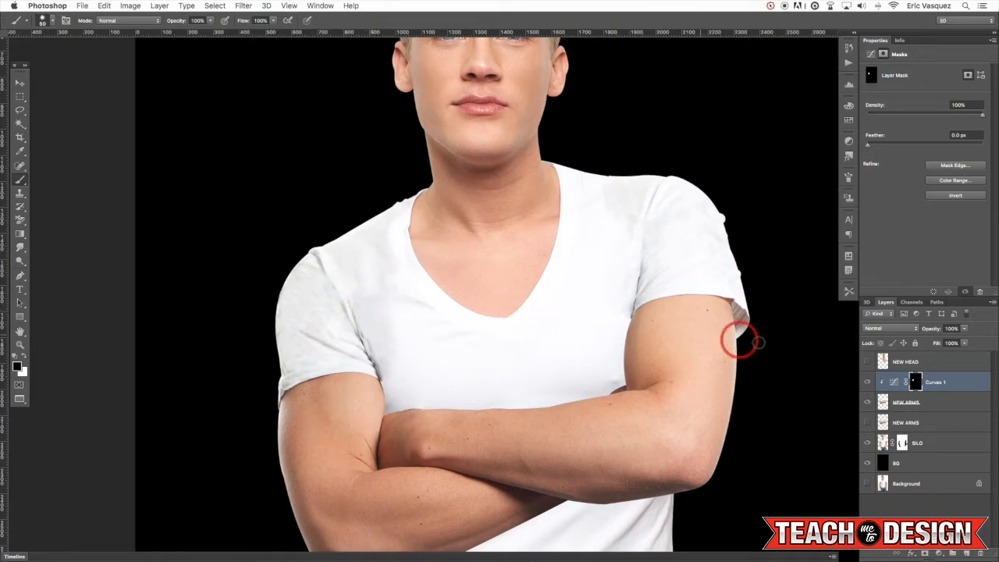
Compare the image with and without Curves 1, and paint more brightening onto the right sleeve with a lower-opacity brush
{"action": "left_click", "coordinate": [867, 382]}
{"action": "left_click", "coordinate": [868, 382]}
{"action": "left_click", "coordinate": [871, 382]}
{"action": "left_click", "coordinate": [871, 382]}
{"action": "key", "text": "4"}
{"action": "key", "text": "4"}
{"action": "mouse_move", "coordinate": [347, 268]}
{"action": "left_mouse_down"}
{"action": "mouse_move", "coordinate": [417, 337]}
{"action": "mouse_move", "coordinate": [367, 338]}
{"action": "mouse_move", "coordinate": [627, 368]}
{"action": "mouse_move", "coordinate": [388, 368]}
{"action": "mouse_move", "coordinate": [381, 360]}
{"action": "mouse_move", "coordinate": [400, 355]}
{"action": "mouse_move", "coordinate": [373, 341]}
{"action": "mouse_move", "coordinate": [321, 353]}
{"action": "mouse_move", "coordinate": [276, 386]}
{"action": "mouse_move", "coordinate": [299, 367]}
{"action": "mouse_move", "coordinate": [302, 328]}
{"action": "left_mouse_up"}
{"action": "key", "text": "v"}
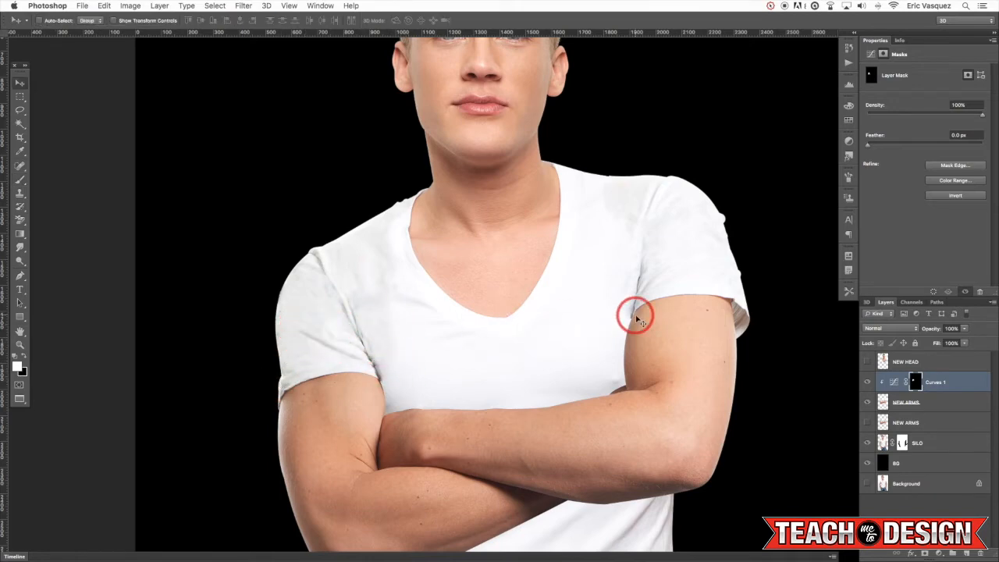
Duplicate the SILO layer and hide the original as a backup
{"action": "key", "text": "super+minus"}
{"action": "key", "text": "super+minus"}
{"action": "left_click_drag", "start_coordinate": [681, 401], "coordinate": [678, 345]}
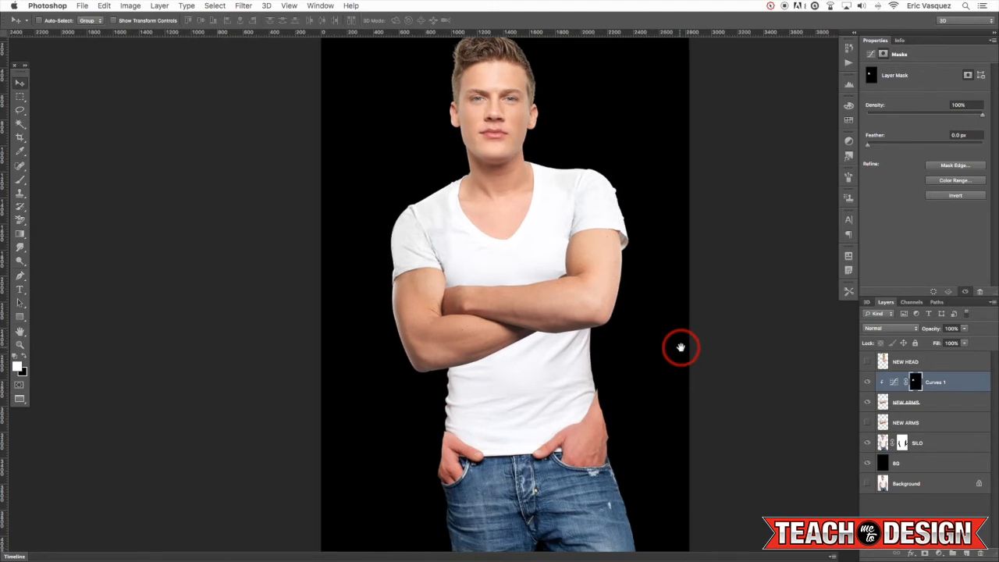
{"action": "left_click", "coordinate": [937, 402], "text": "shift"}
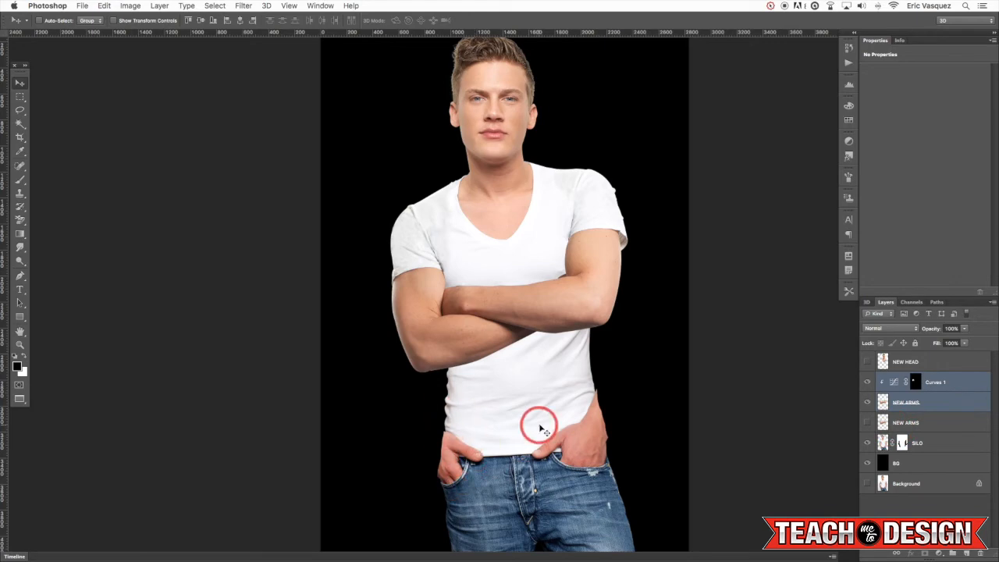
{"action": "key", "text": "super+plus"}
{"action": "key", "text": "super+plus"}
{"action": "left_click_drag", "start_coordinate": [538, 423], "coordinate": [557, 268]}
{"action": "key", "text": "super+plus"}
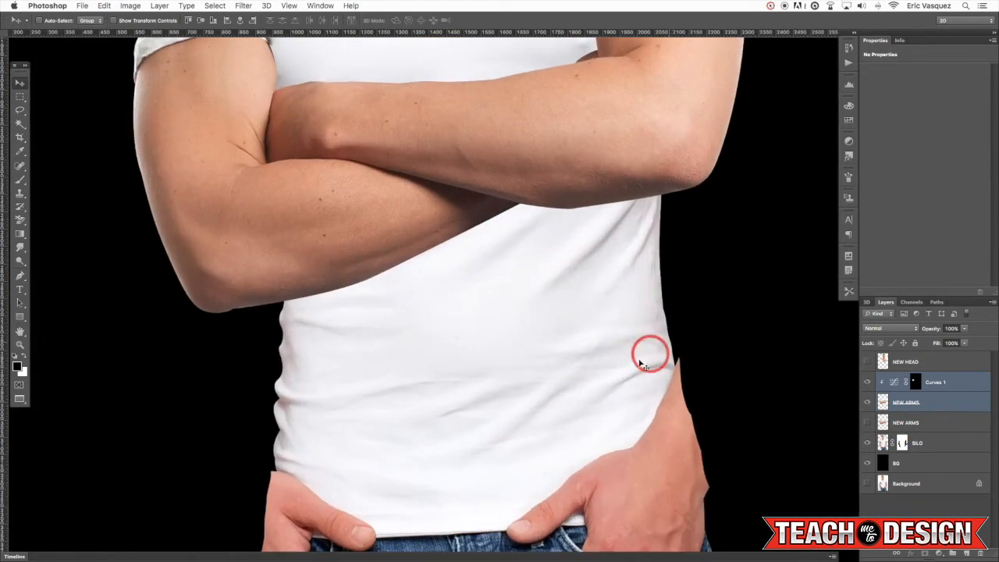
{"action": "left_click_drag", "start_coordinate": [641, 365], "coordinate": [586, 281]}
{"action": "left_click", "coordinate": [934, 444]}
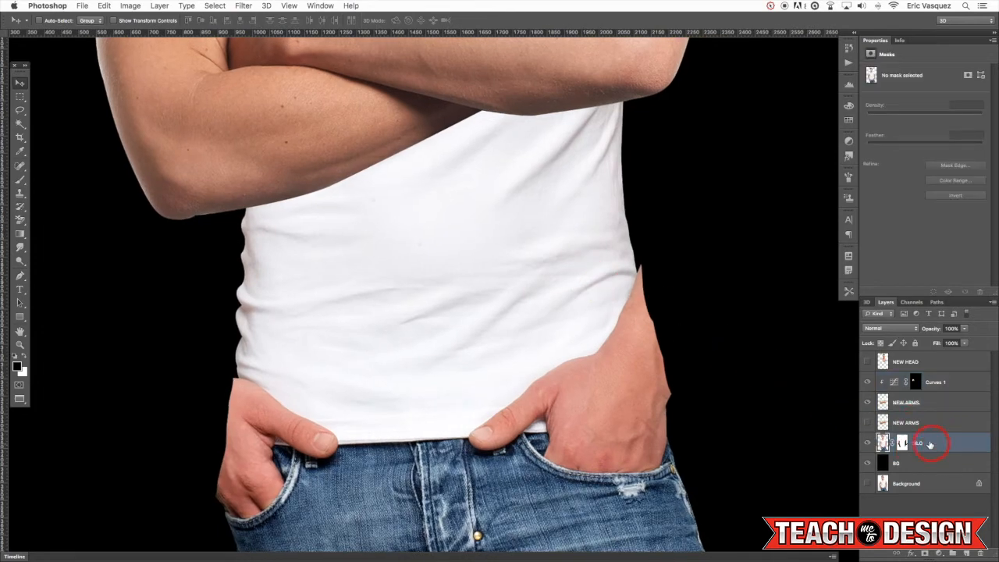
{"action": "key", "text": "super+j"}
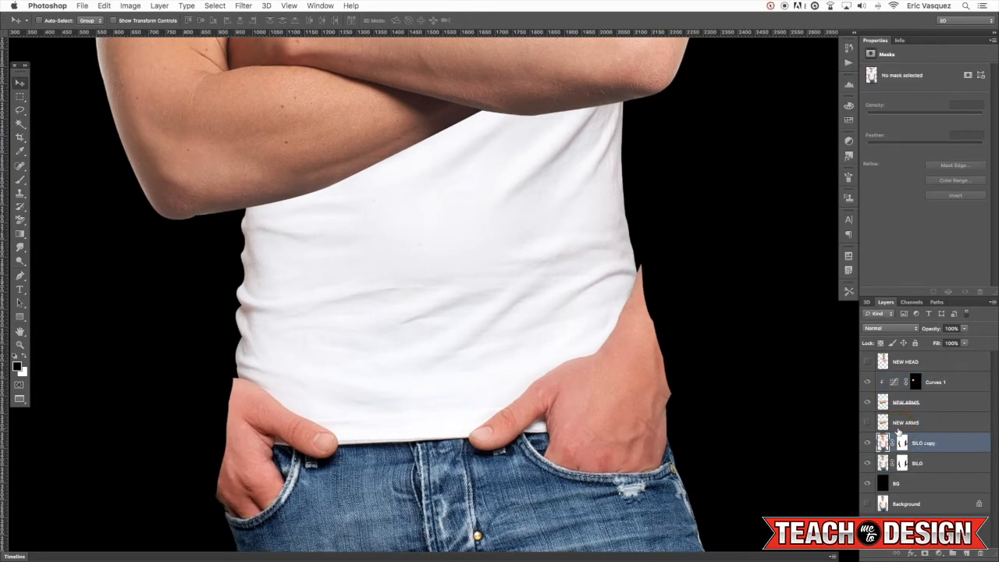
{"action": "left_click", "coordinate": [867, 464]}
Apply the layer mask on SILO copy and load the layer's outline as a selection
{"action": "left_click", "coordinate": [903, 443]}
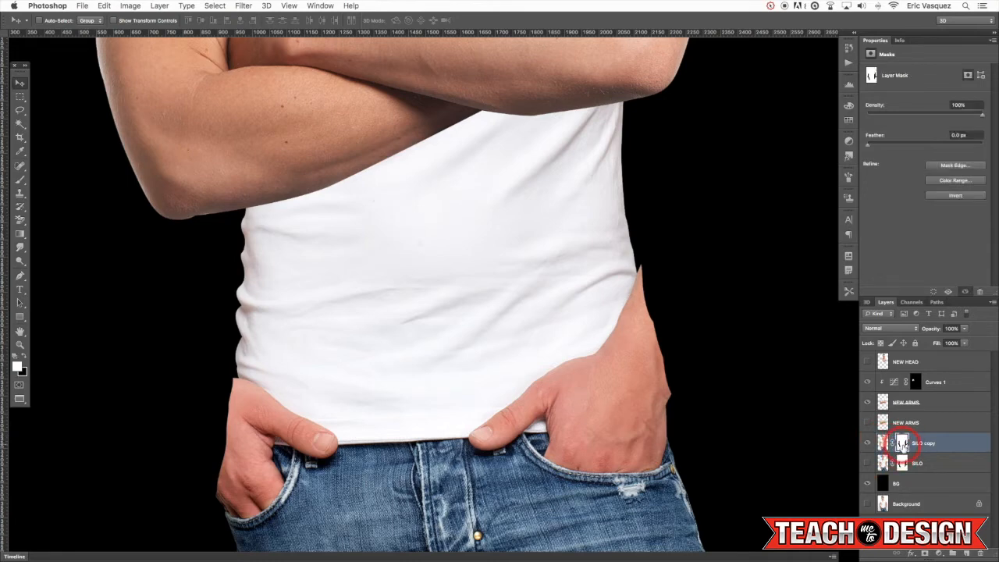
{"action": "right_click", "coordinate": [903, 446]}
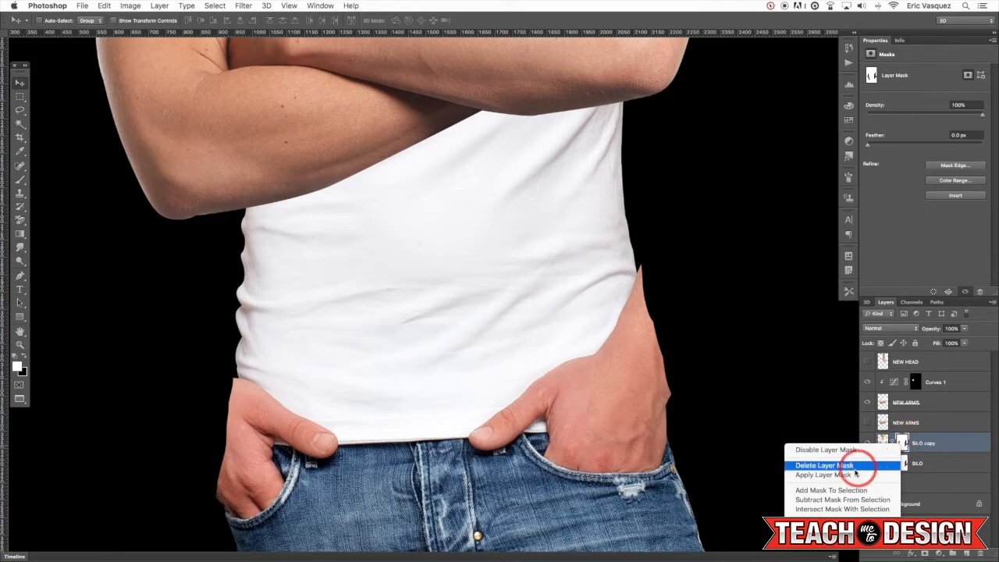
{"action": "left_click", "coordinate": [834, 474]}
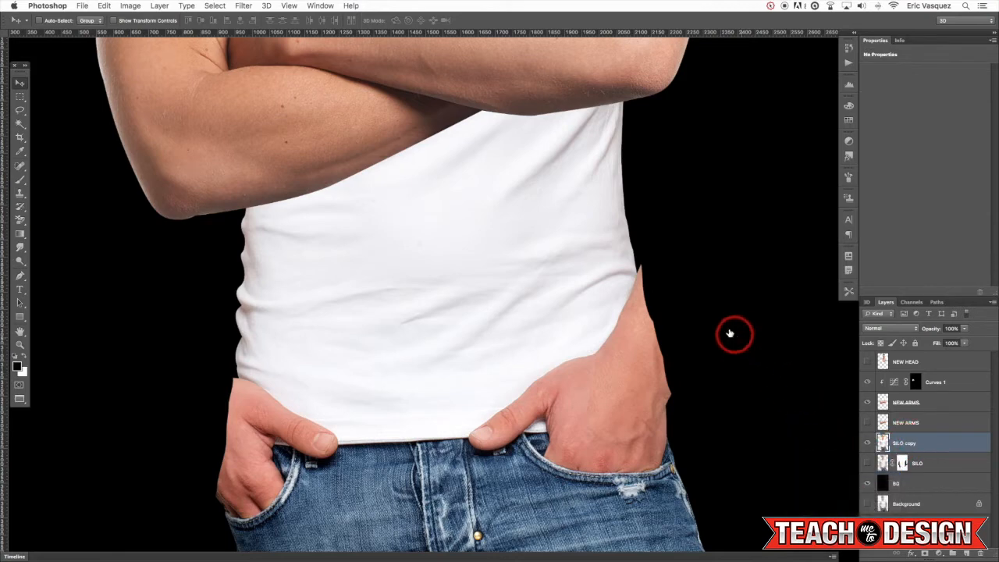
{"action": "left_click", "coordinate": [882, 443], "text": "super"}
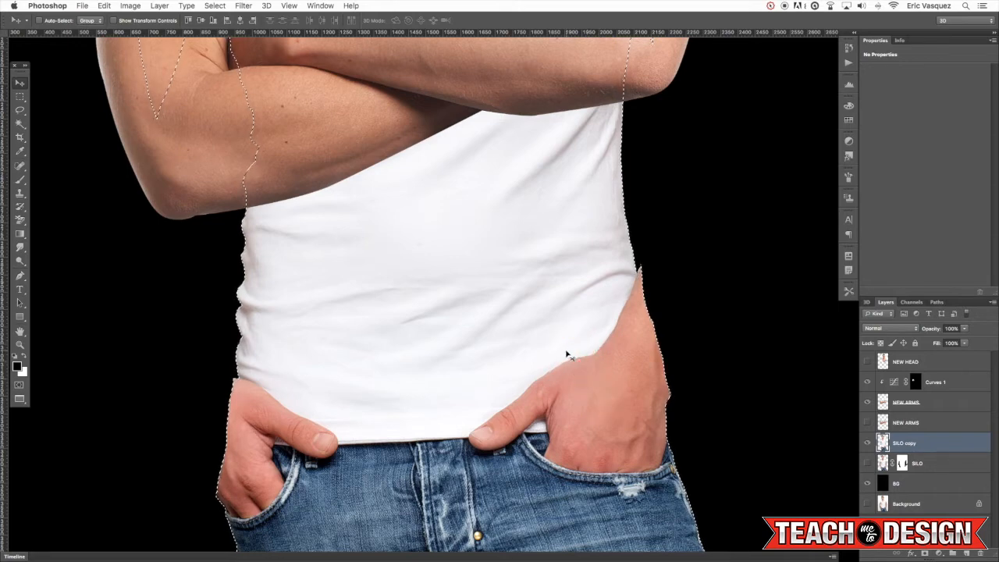
Clone white shirt fabric within the selection over the upper parts of both original hands at the hips
{"action": "key", "text": "s"}
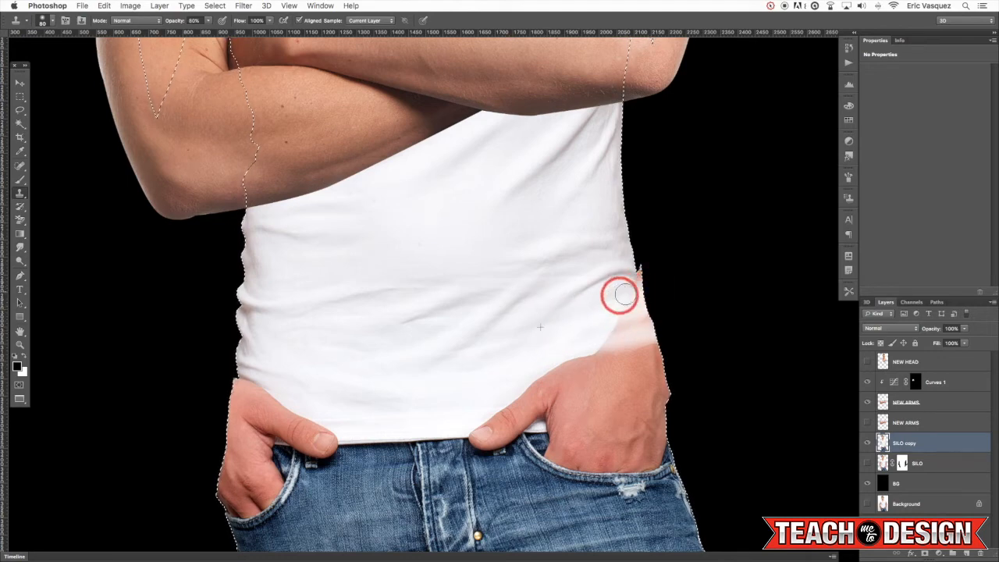
{"action": "mouse_move", "coordinate": [588, 332]}
{"action": "left_mouse_down"}
{"action": "mouse_move", "coordinate": [462, 395]}
{"action": "mouse_move", "coordinate": [604, 368]}
{"action": "mouse_move", "coordinate": [503, 375]}
{"action": "mouse_move", "coordinate": [559, 360]}
{"action": "left_mouse_up"}
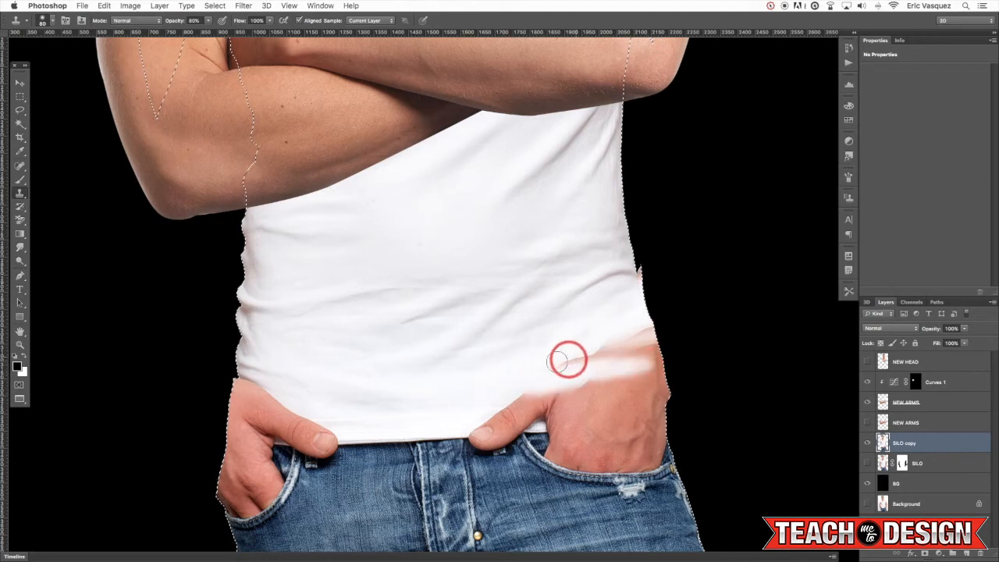
{"action": "left_click", "coordinate": [630, 343]}
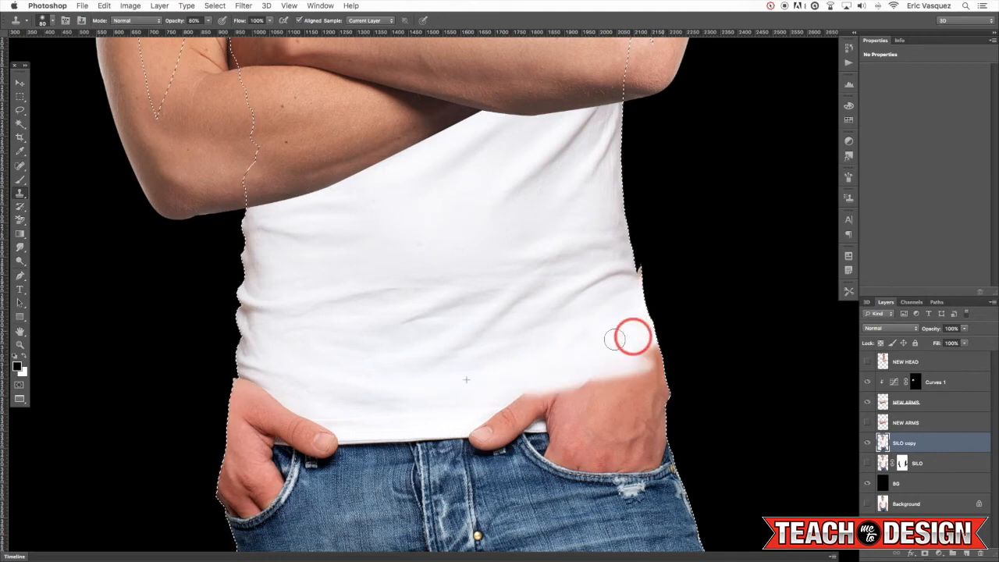
{"action": "mouse_move", "coordinate": [600, 356]}
{"action": "left_mouse_down"}
{"action": "mouse_move", "coordinate": [584, 394]}
{"action": "mouse_move", "coordinate": [508, 401]}
{"action": "mouse_move", "coordinate": [590, 389]}
{"action": "mouse_move", "coordinate": [584, 382]}
{"action": "mouse_move", "coordinate": [627, 371]}
{"action": "mouse_move", "coordinate": [598, 361]}
{"action": "mouse_move", "coordinate": [477, 392]}
{"action": "mouse_move", "coordinate": [436, 418]}
{"action": "mouse_move", "coordinate": [612, 409]}
{"action": "mouse_move", "coordinate": [517, 384]}
{"action": "mouse_move", "coordinate": [527, 387]}
{"action": "mouse_move", "coordinate": [531, 411]}
{"action": "mouse_move", "coordinate": [645, 406]}
{"action": "mouse_move", "coordinate": [581, 382]}
{"action": "mouse_move", "coordinate": [635, 393]}
{"action": "left_mouse_up"}
{"action": "mouse_move", "coordinate": [532, 379]}
{"action": "left_mouse_down"}
{"action": "mouse_move", "coordinate": [379, 368]}
{"action": "mouse_move", "coordinate": [302, 381]}
{"action": "left_mouse_up"}
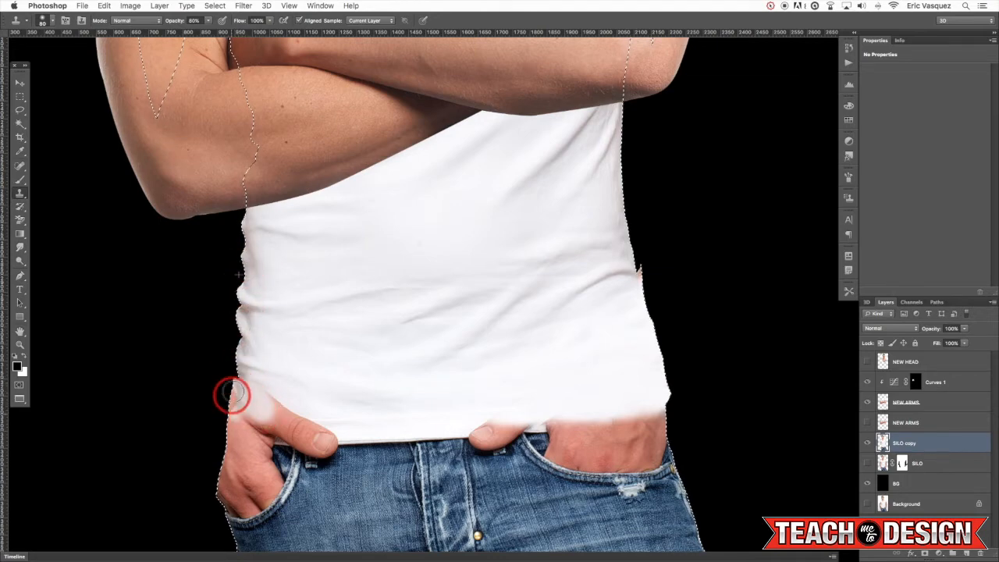
{"action": "mouse_move", "coordinate": [254, 381]}
{"action": "left_mouse_down"}
{"action": "mouse_move", "coordinate": [320, 395]}
{"action": "mouse_move", "coordinate": [264, 401]}
{"action": "mouse_move", "coordinate": [364, 398]}
{"action": "mouse_move", "coordinate": [277, 413]}
{"action": "mouse_move", "coordinate": [359, 419]}
{"action": "mouse_move", "coordinate": [264, 421]}
{"action": "mouse_move", "coordinate": [283, 413]}
{"action": "mouse_move", "coordinate": [250, 427]}
{"action": "mouse_move", "coordinate": [357, 412]}
{"action": "mouse_move", "coordinate": [242, 427]}
{"action": "mouse_move", "coordinate": [323, 424]}
{"action": "mouse_move", "coordinate": [291, 388]}
{"action": "left_mouse_up"}
Reduce the Clone Stamp to 45 px and clone shirt fabric over the upper part of the model's left thumb
{"action": "key", "text": "super+equal"}
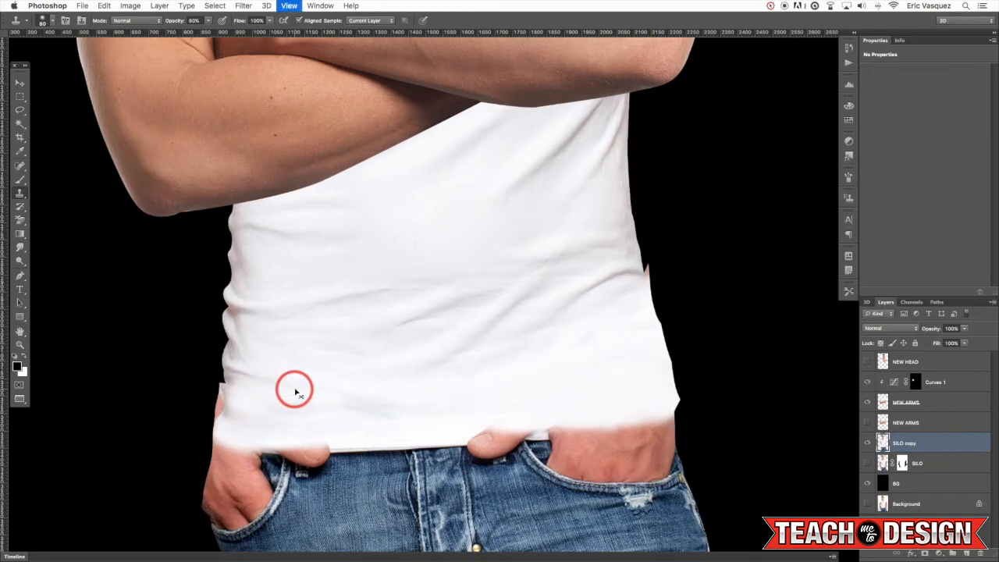
{"action": "scroll", "coordinate": [543, 292], "scroll_direction": "down", "scroll_amount": 4}
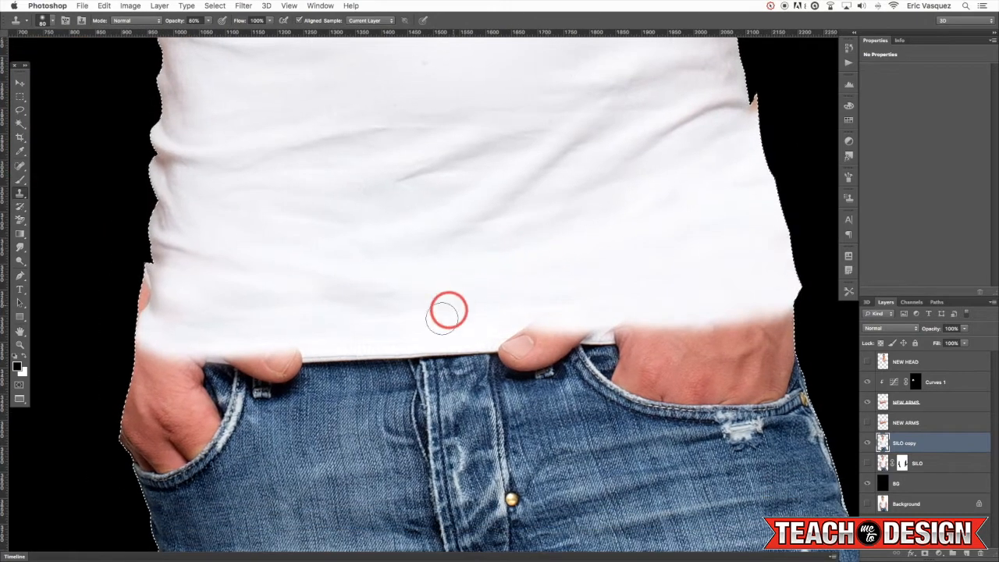
{"action": "left_click_drag", "start_coordinate": [457, 297], "coordinate": [444, 291]}
{"action": "key", "text": "bracketleft"}
{"action": "key", "text": "bracketleft"}
{"action": "key", "text": "bracketleft"}
{"action": "key", "text": "bracketleft"}
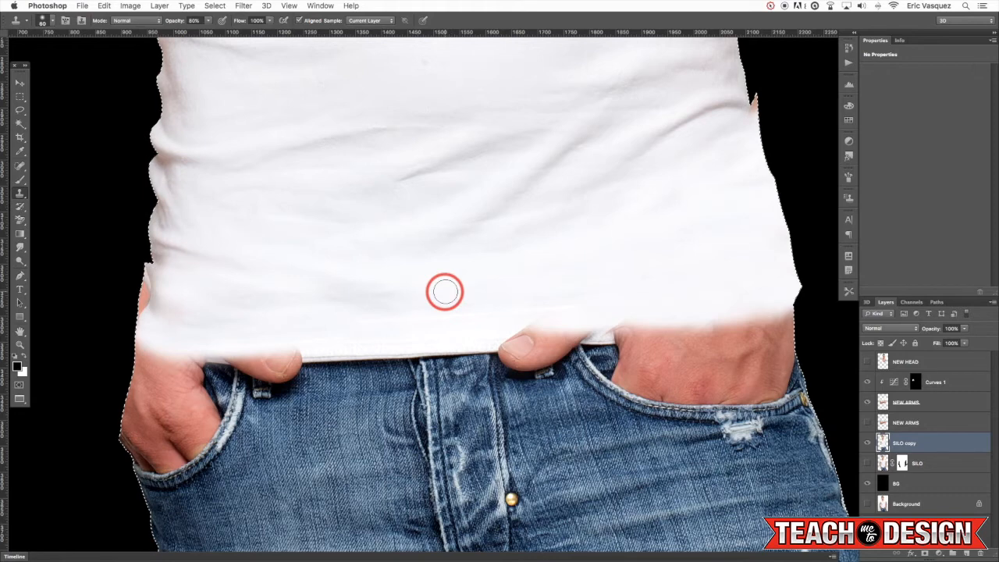
{"action": "mouse_move", "coordinate": [506, 332]}
{"action": "left_mouse_down"}
{"action": "mouse_move", "coordinate": [473, 351]}
{"action": "mouse_move", "coordinate": [559, 345]}
{"action": "mouse_move", "coordinate": [465, 330]}
{"action": "mouse_move", "coordinate": [567, 318]}
{"action": "left_mouse_up"}
{"action": "left_click", "coordinate": [467, 331], "text": "alt"}
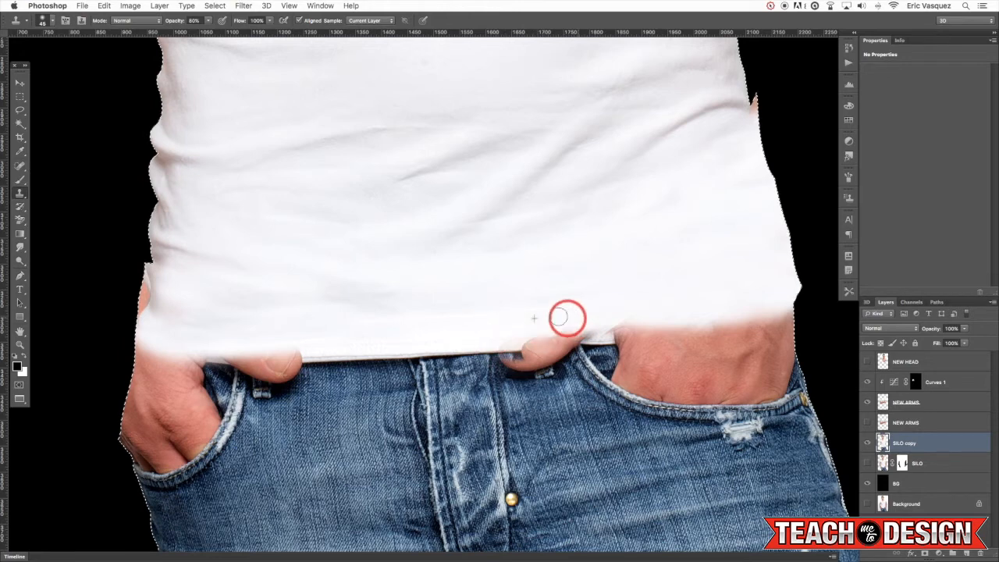
Extend the shirt's hem line across the model's left thumb by cloning the clean hem beside it
{"action": "left_click", "coordinate": [478, 352], "text": "alt"}
{"action": "mouse_move", "coordinate": [514, 349]}
{"action": "left_mouse_down"}
{"action": "mouse_move", "coordinate": [566, 340]}
{"action": "mouse_move", "coordinate": [505, 335]}
{"action": "mouse_move", "coordinate": [497, 315]}
{"action": "mouse_move", "coordinate": [579, 328]}
{"action": "mouse_move", "coordinate": [566, 330]}
{"action": "mouse_move", "coordinate": [583, 311]}
{"action": "left_mouse_up"}
{"action": "left_click", "coordinate": [516, 319], "text": "alt"}
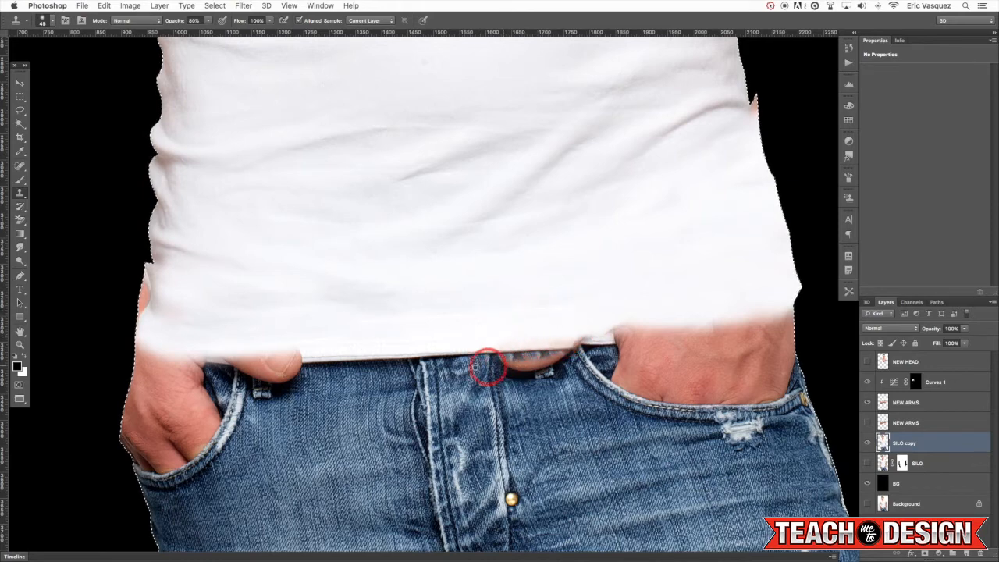
Clone denim over the model's left thumb and over the skin of the left hand inside the pocket
{"action": "mouse_move", "coordinate": [534, 404]}
{"action": "left_mouse_down"}
{"action": "mouse_move", "coordinate": [519, 371]}
{"action": "mouse_move", "coordinate": [554, 379]}
{"action": "mouse_move", "coordinate": [533, 363]}
{"action": "left_mouse_up"}
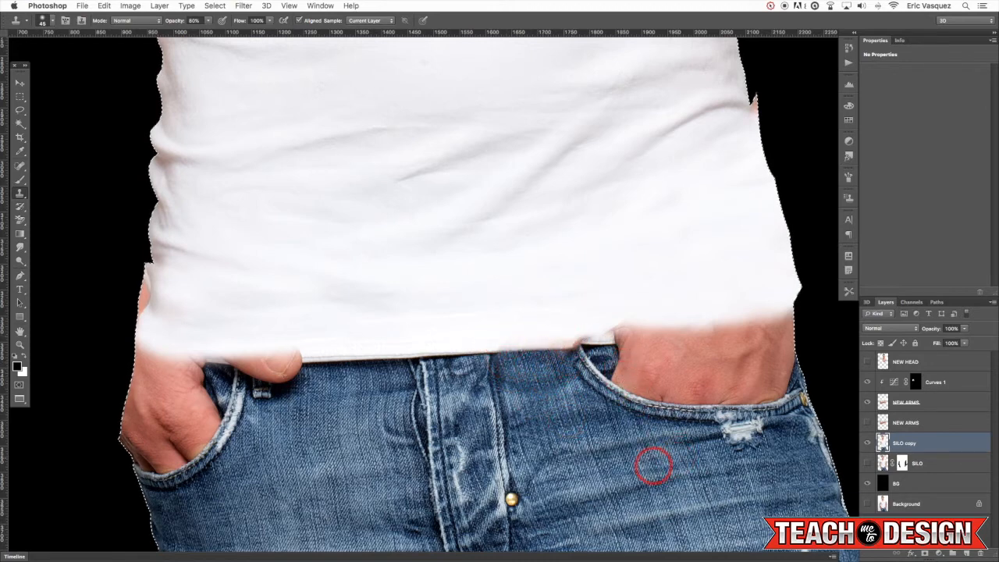
{"action": "mouse_move", "coordinate": [651, 373]}
{"action": "left_mouse_down"}
{"action": "mouse_move", "coordinate": [609, 359]}
{"action": "mouse_move", "coordinate": [708, 375]}
{"action": "mouse_move", "coordinate": [710, 384]}
{"action": "mouse_move", "coordinate": [705, 367]}
{"action": "mouse_move", "coordinate": [759, 370]}
{"action": "mouse_move", "coordinate": [725, 380]}
{"action": "mouse_move", "coordinate": [750, 381]}
{"action": "left_mouse_up"}
{"action": "mouse_move", "coordinate": [620, 350]}
{"action": "left_mouse_down"}
{"action": "mouse_move", "coordinate": [748, 350]}
{"action": "mouse_move", "coordinate": [742, 360]}
{"action": "mouse_move", "coordinate": [790, 363]}
{"action": "left_mouse_up"}
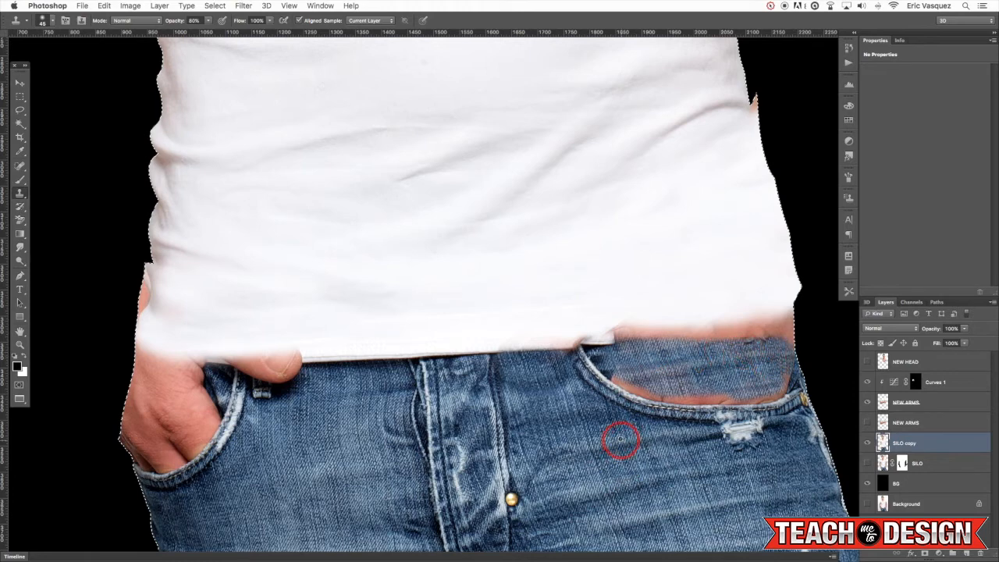
{"action": "left_click_drag", "start_coordinate": [673, 382], "coordinate": [763, 388]}
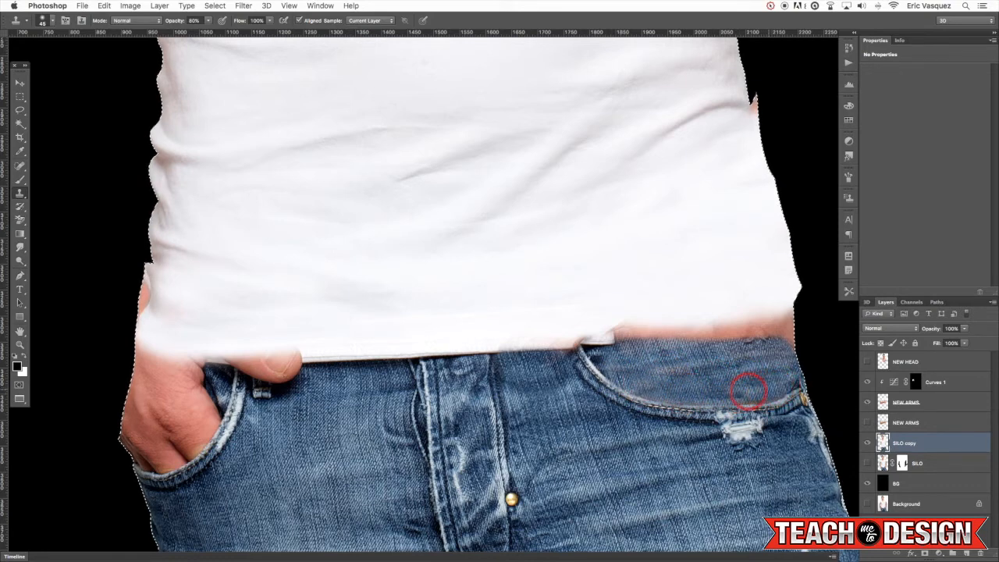
Extend the shirt's hem line above the model's left pocket to the hip edge, cloning clean hem and shirt fabric over the remaining skin
{"action": "left_click", "coordinate": [465, 346], "text": "alt"}
{"action": "left_click_drag", "start_coordinate": [569, 344], "coordinate": [739, 339]}
{"action": "left_click_drag", "start_coordinate": [533, 349], "coordinate": [749, 334]}
{"action": "left_click", "coordinate": [548, 327], "text": "alt"}
{"action": "mouse_move", "coordinate": [642, 326]}
{"action": "left_mouse_down"}
{"action": "mouse_move", "coordinate": [543, 330]}
{"action": "mouse_move", "coordinate": [632, 341]}
{"action": "mouse_move", "coordinate": [751, 321]}
{"action": "mouse_move", "coordinate": [721, 325]}
{"action": "left_mouse_up"}
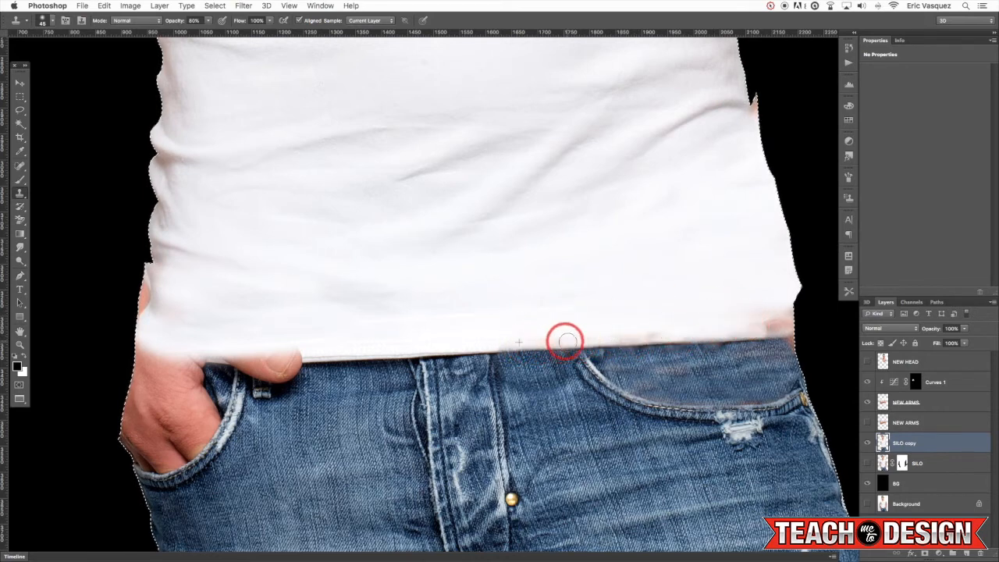
{"action": "left_click_drag", "start_coordinate": [622, 341], "coordinate": [709, 330]}
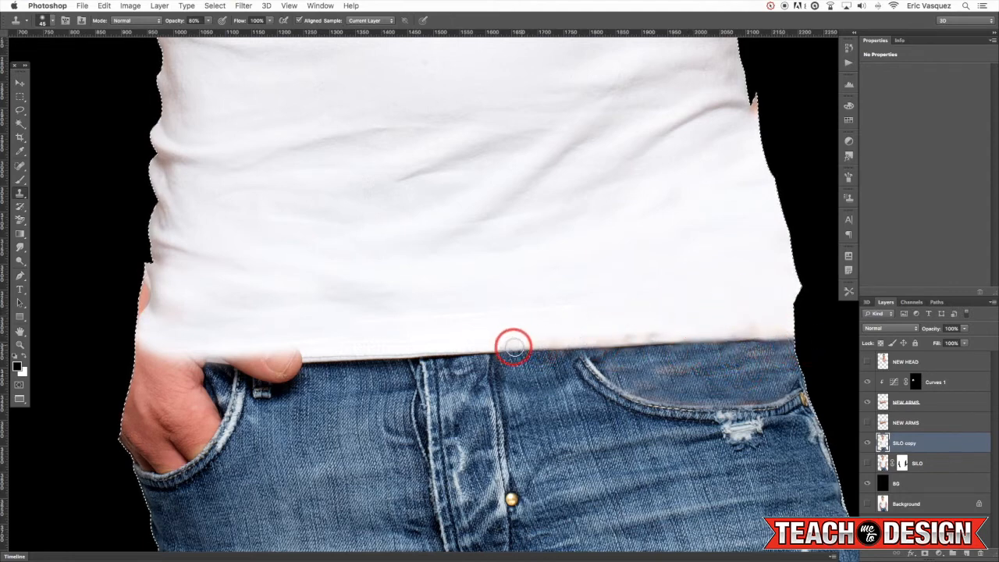
{"action": "left_click_drag", "start_coordinate": [573, 342], "coordinate": [661, 338]}
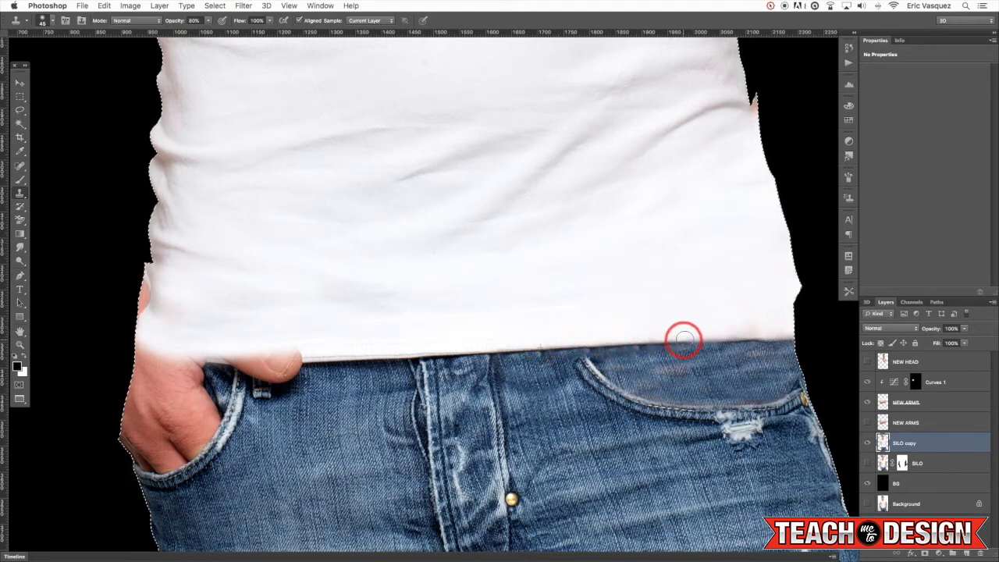
{"action": "left_click", "coordinate": [741, 338], "text": "alt"}
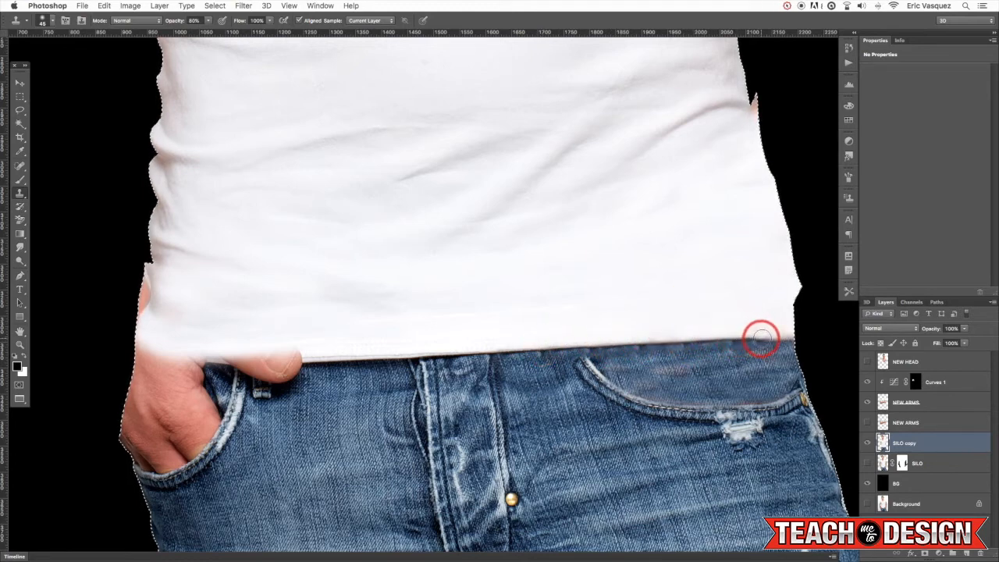
{"action": "mouse_move", "coordinate": [761, 335]}
{"action": "left_mouse_down"}
{"action": "mouse_move", "coordinate": [795, 336]}
{"action": "mouse_move", "coordinate": [709, 338]}
{"action": "mouse_move", "coordinate": [764, 337]}
{"action": "left_mouse_up"}
{"action": "left_click", "coordinate": [716, 338], "text": "alt"}
{"action": "scroll", "coordinate": [557, 295], "scroll_direction": "down", "scroll_amount": 3}
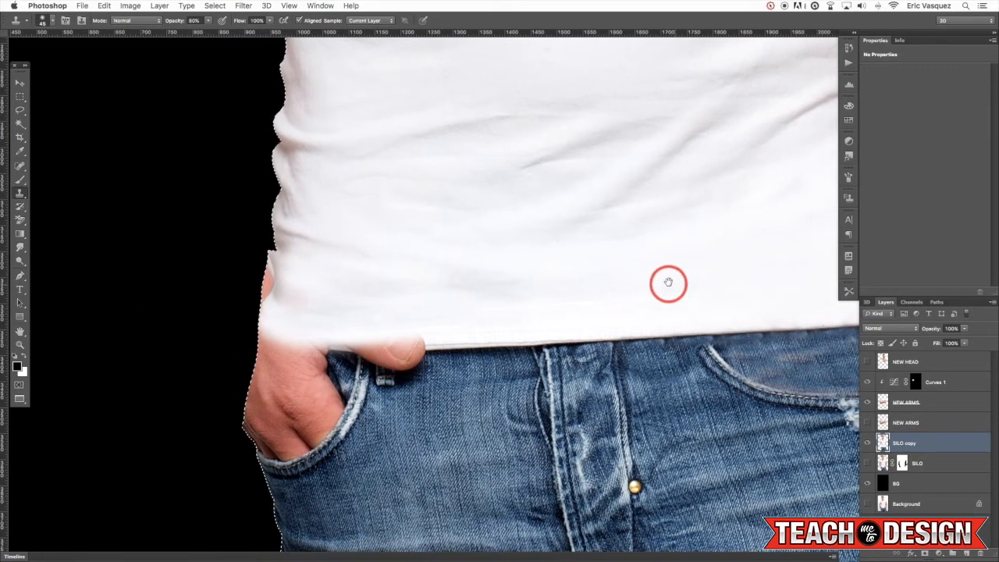
{"action": "scroll", "coordinate": [669, 283], "scroll_direction": "right", "scroll_amount": 2}
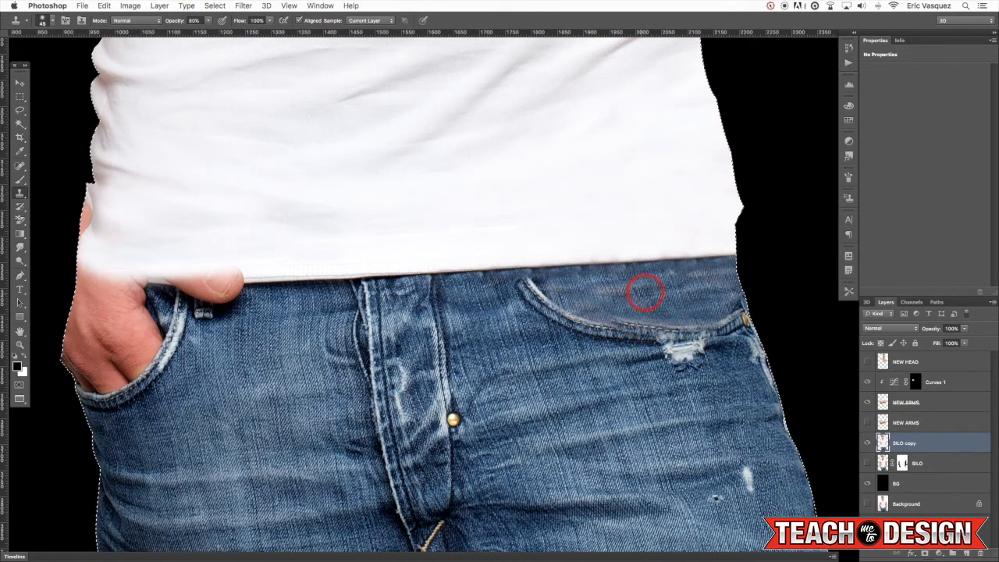
{"action": "left_click", "coordinate": [19, 82]}
{"action": "key", "text": "super+z"}
{"action": "key", "text": "s"}
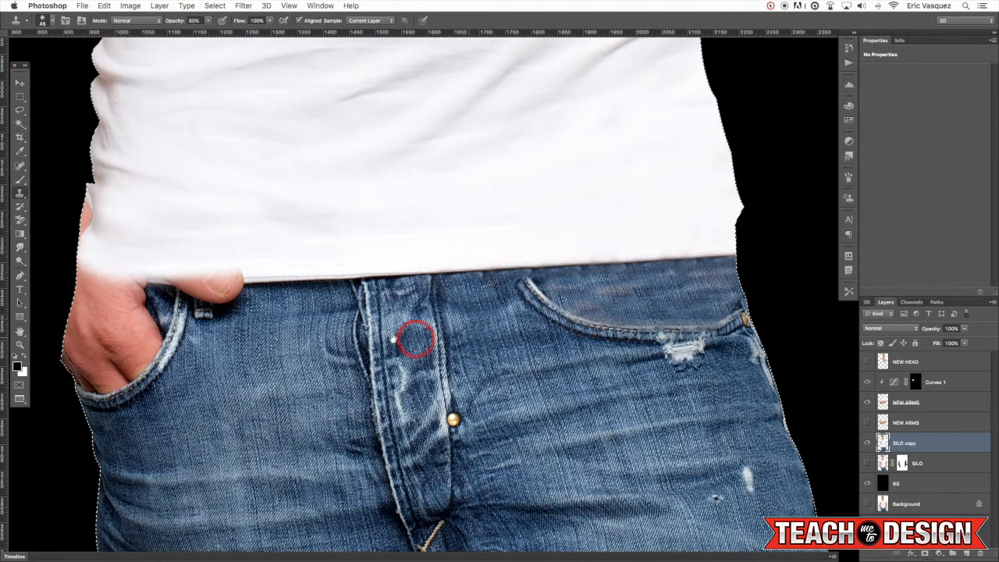
Extend the shirt's hem line across the model's right thumb and hand to the hip edge by cloning the clean hem
{"action": "scroll", "coordinate": [531, 316], "scroll_direction": "left", "scroll_amount": 5}
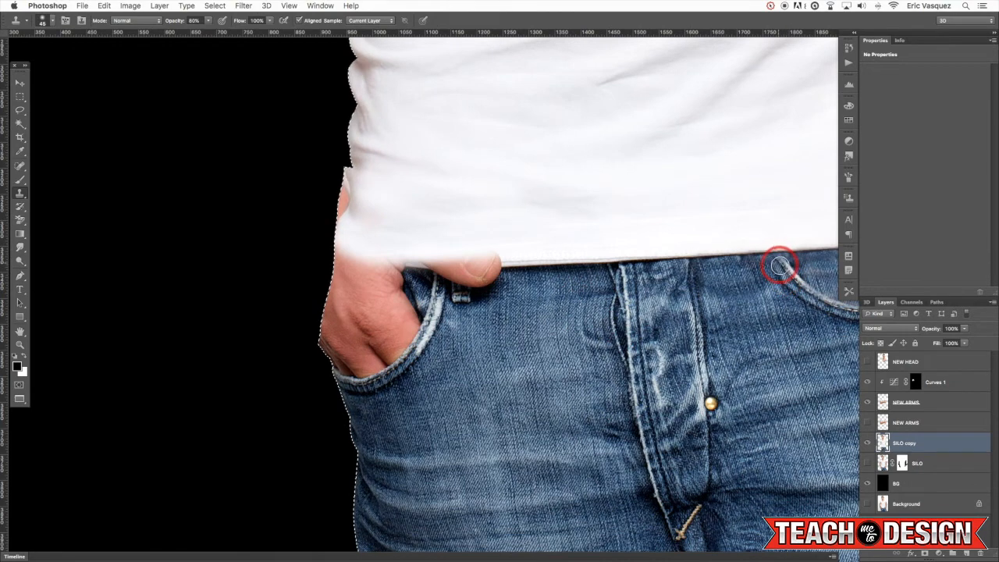
{"action": "left_click", "coordinate": [545, 257], "text": "alt"}
{"action": "left_click", "coordinate": [492, 263]}
{"action": "left_click", "coordinate": [526, 261], "text": "alt"}
{"action": "left_click_drag", "start_coordinate": [505, 262], "coordinate": [353, 256]}
{"action": "left_click", "coordinate": [526, 261], "text": "alt"}
{"action": "left_click", "coordinate": [530, 260], "text": "alt"}
{"action": "left_click_drag", "start_coordinate": [419, 267], "coordinate": [337, 263]}
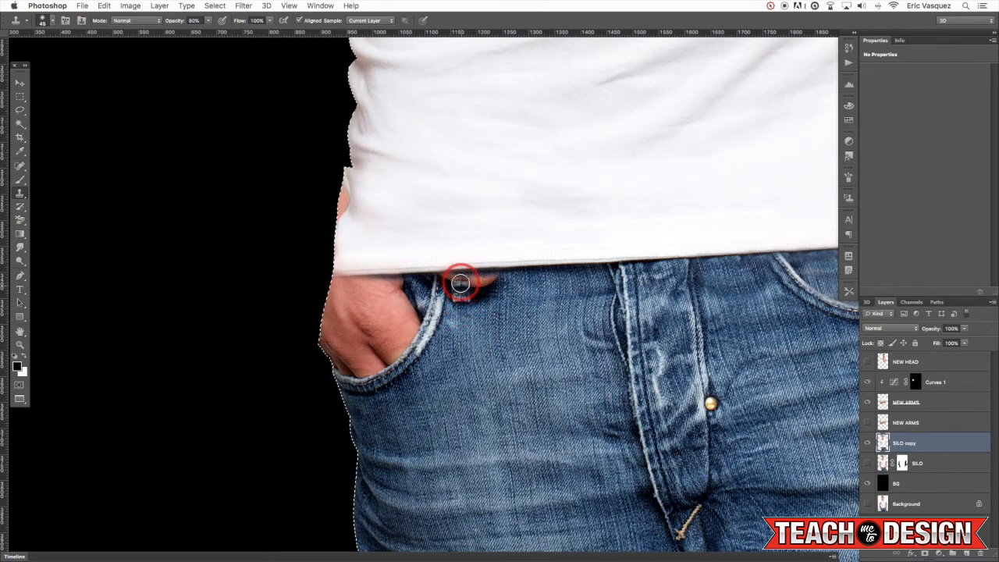
Clone denim over the model's right thumb and over the right hand inside the pocket, down to the pocket seam
{"action": "mouse_move", "coordinate": [459, 296]}
{"action": "left_mouse_down"}
{"action": "mouse_move", "coordinate": [516, 300]}
{"action": "mouse_move", "coordinate": [492, 298]}
{"action": "mouse_move", "coordinate": [497, 283]}
{"action": "mouse_move", "coordinate": [444, 289]}
{"action": "left_mouse_up"}
{"action": "left_click", "coordinate": [437, 308], "text": "alt"}
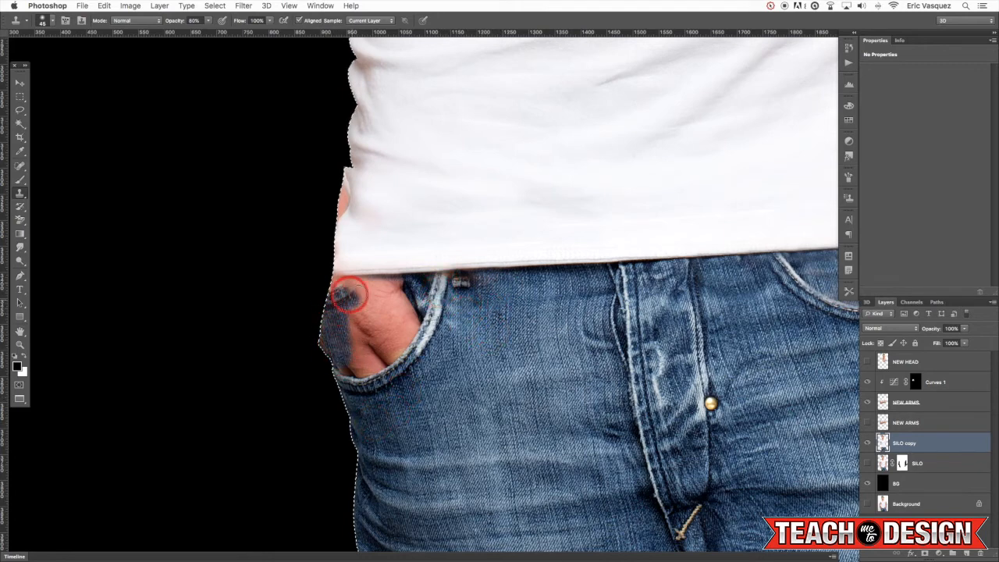
{"action": "mouse_move", "coordinate": [413, 316]}
{"action": "left_mouse_down"}
{"action": "mouse_move", "coordinate": [386, 293]}
{"action": "mouse_move", "coordinate": [391, 332]}
{"action": "mouse_move", "coordinate": [414, 343]}
{"action": "left_mouse_up"}
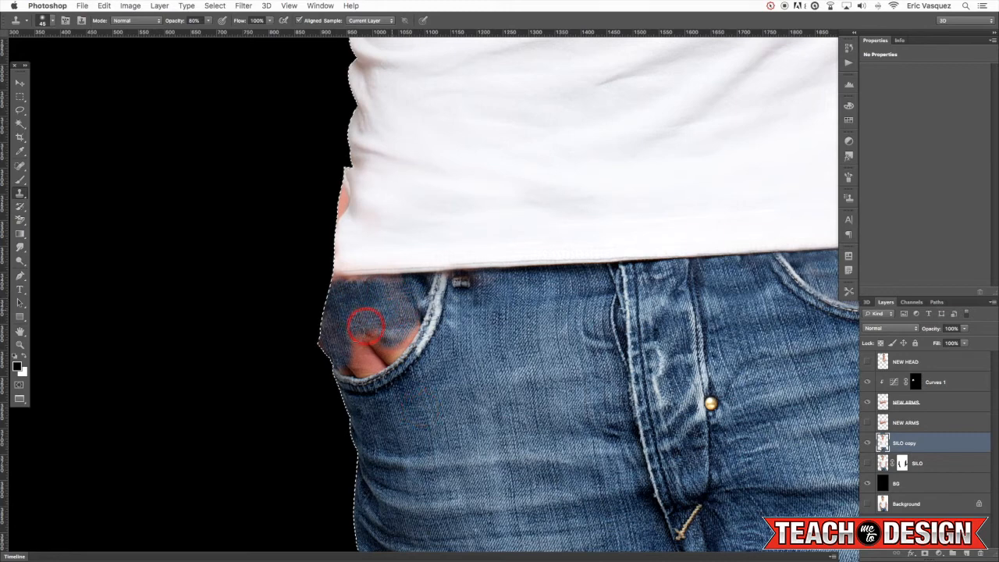
{"action": "left_click", "coordinate": [424, 407], "text": "alt"}
{"action": "mouse_move", "coordinate": [414, 339]}
{"action": "left_mouse_down"}
{"action": "mouse_move", "coordinate": [401, 312]}
{"action": "mouse_move", "coordinate": [363, 362]}
{"action": "left_mouse_up"}
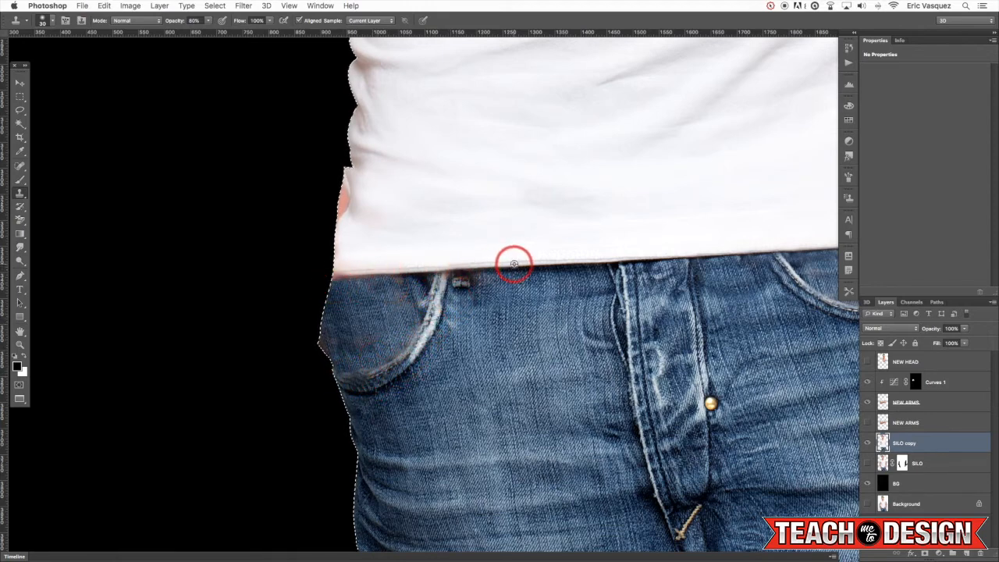
Clean up the skin traces along the hem and inside the model's right pocket with a 30 px Clone Stamp
{"action": "mouse_move", "coordinate": [404, 271]}
{"action": "left_mouse_down"}
{"action": "mouse_move", "coordinate": [327, 275]}
{"action": "mouse_move", "coordinate": [468, 264]}
{"action": "mouse_move", "coordinate": [356, 278]}
{"action": "left_mouse_up"}
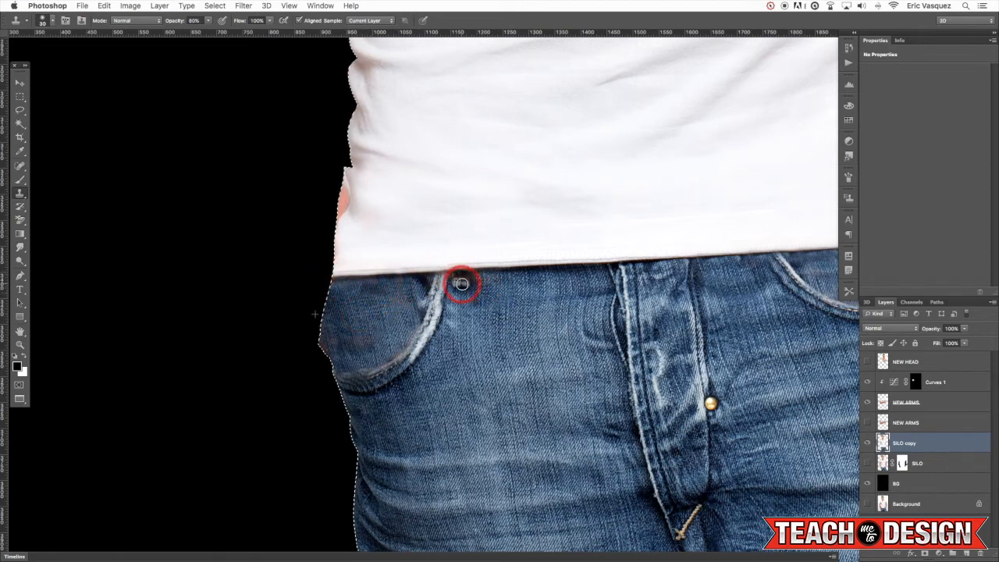
{"action": "left_click", "coordinate": [23, 82]}
{"action": "key", "text": "super+z"}
{"action": "key", "text": "super+z"}
{"action": "key", "text": "super+z"}
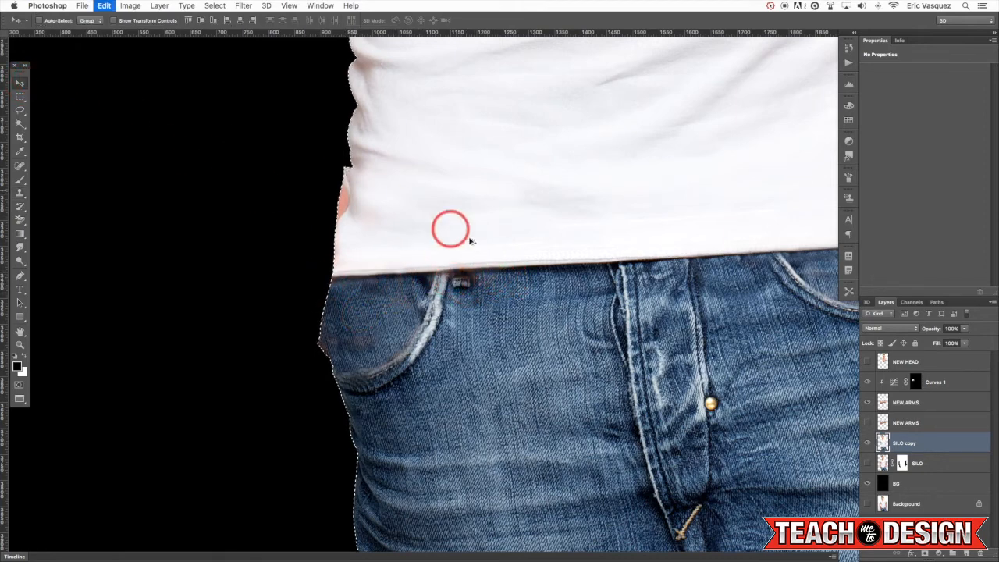
{"action": "left_click_drag", "start_coordinate": [360, 304], "coordinate": [356, 307]}
{"action": "key", "text": "s"}
{"action": "key", "text": "super+z"}
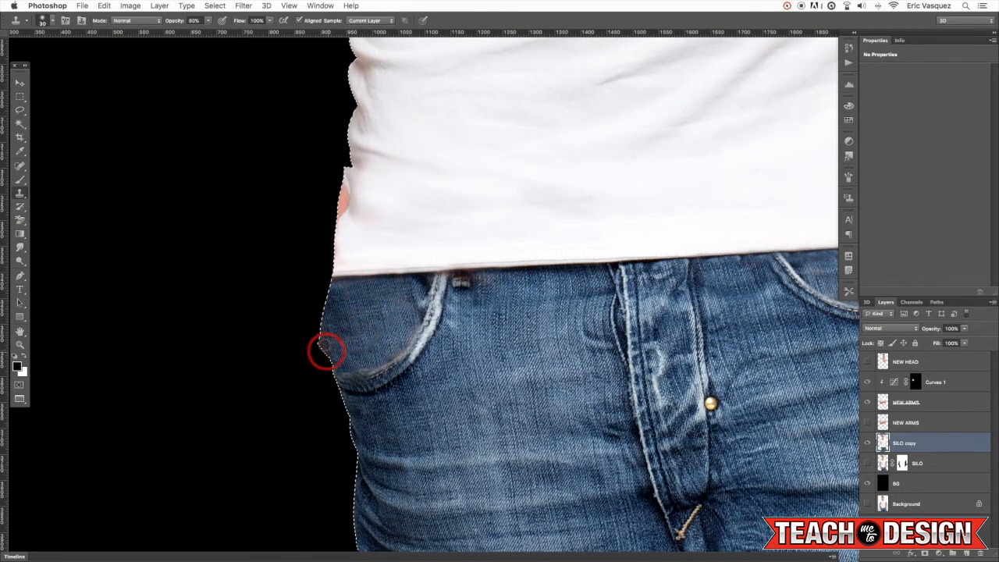
Deselect the layer outline and add a layer mask to SILO copy
{"action": "key", "text": "super+d"}
{"action": "key", "text": "v"}
{"action": "key", "text": "super+minus"}
{"action": "key", "text": "super+minus"}
{"action": "key", "text": "super+minus"}
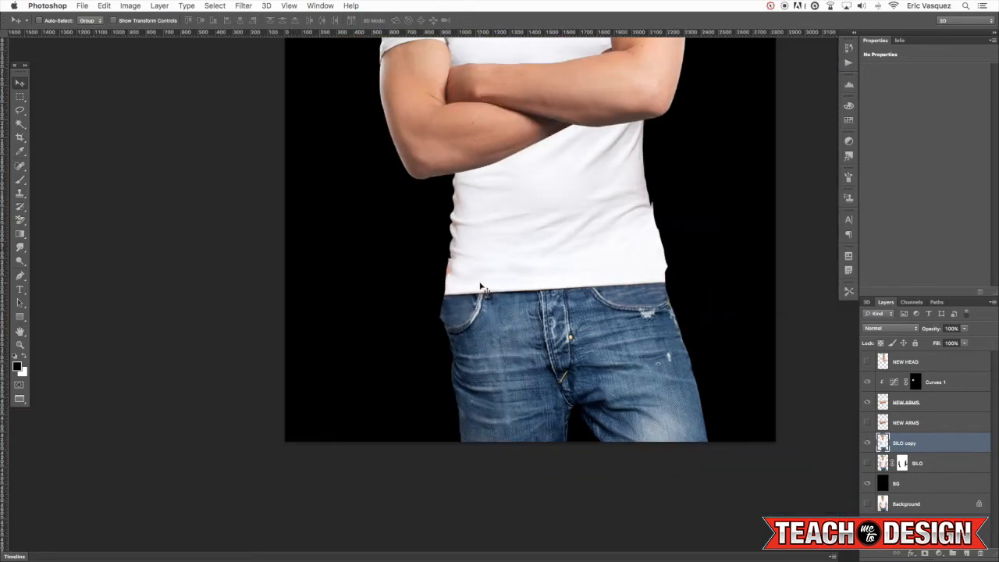
{"action": "left_click_drag", "start_coordinate": [598, 297], "coordinate": [582, 349]}
{"action": "key", "text": "super+plus"}
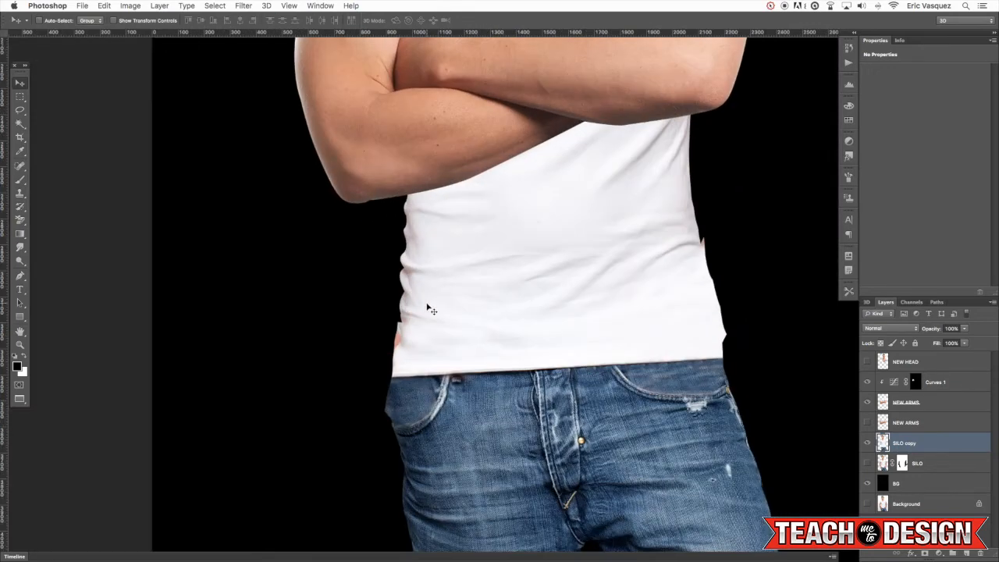
{"action": "left_click", "coordinate": [921, 553]}
{"action": "key", "text": "b"}
{"action": "key", "text": "super+plus"}
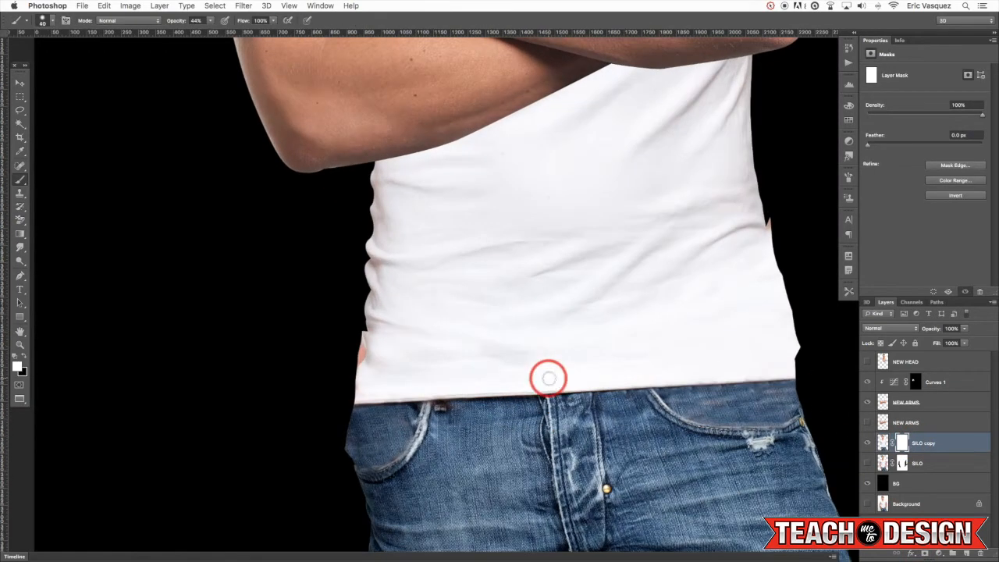
Mask out the leftover skin and hip bulge along the model's right side with a 10 px black brush at 100% opacity
{"action": "key", "text": "bracketleft"}
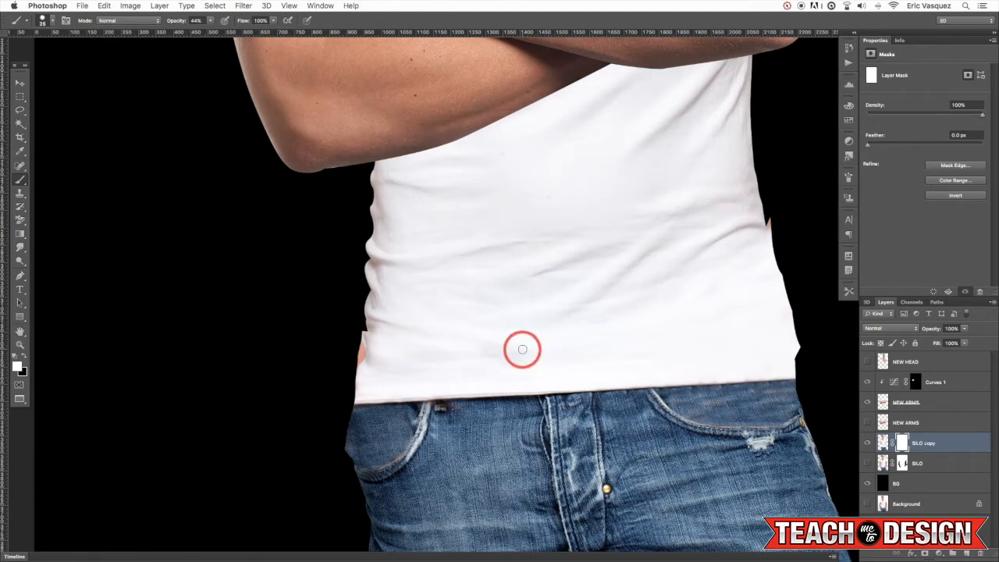
{"action": "key", "text": "0"}
{"action": "key", "text": "bracketleft"}
{"action": "key", "text": "bracketleft"}
{"action": "key", "text": "bracketleft"}
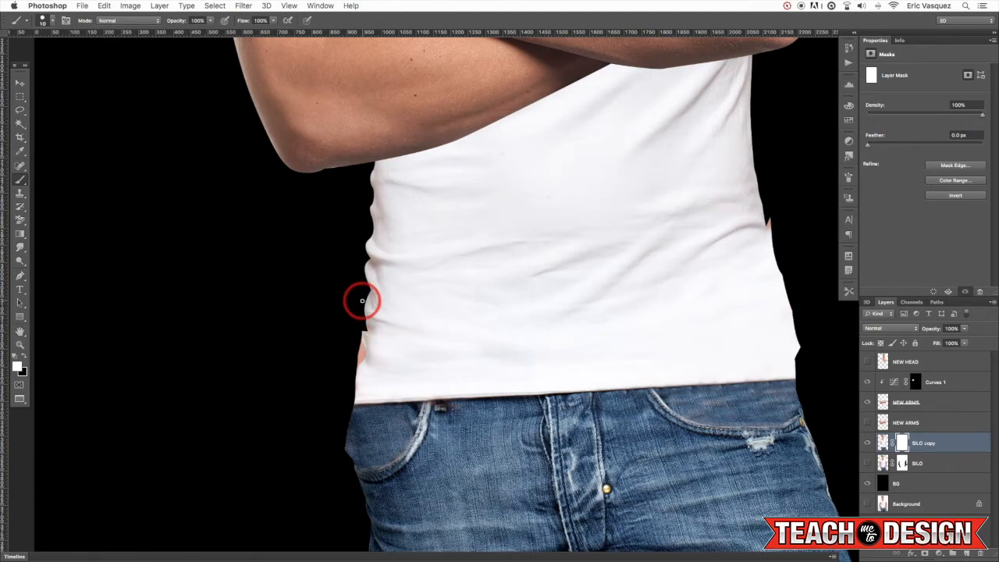
{"action": "key", "text": "super+plus"}
{"action": "left_click_drag", "start_coordinate": [390, 379], "coordinate": [469, 279]}
{"action": "key", "text": "x"}
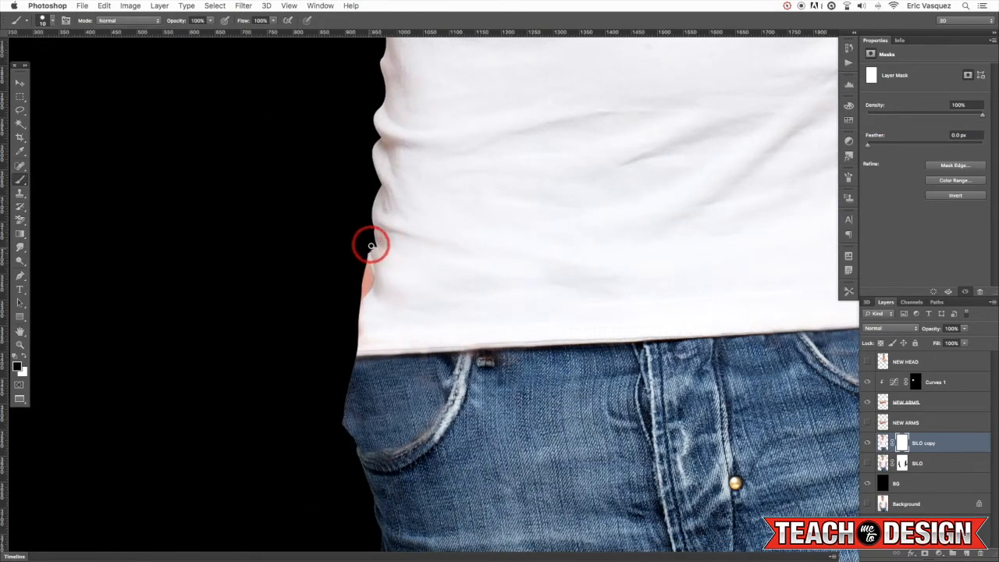
{"action": "mouse_move", "coordinate": [373, 252]}
{"action": "left_mouse_down"}
{"action": "mouse_move", "coordinate": [364, 287]}
{"action": "mouse_move", "coordinate": [374, 249]}
{"action": "mouse_move", "coordinate": [354, 334]}
{"action": "mouse_move", "coordinate": [368, 281]}
{"action": "mouse_move", "coordinate": [340, 330]}
{"action": "mouse_move", "coordinate": [355, 360]}
{"action": "mouse_move", "coordinate": [342, 373]}
{"action": "mouse_move", "coordinate": [355, 363]}
{"action": "mouse_move", "coordinate": [342, 416]}
{"action": "left_mouse_up"}
{"action": "left_click_drag", "start_coordinate": [355, 362], "coordinate": [351, 422]}
Paint black on the mask along the model's left side to smooth the shirt edge down to the hem
{"action": "left_click_drag", "start_coordinate": [820, 299], "coordinate": [539, 297]}
{"action": "mouse_move", "coordinate": [543, 83]}
{"action": "left_mouse_down"}
{"action": "mouse_move", "coordinate": [532, 81]}
{"action": "mouse_move", "coordinate": [536, 128]}
{"action": "mouse_move", "coordinate": [578, 263]}
{"action": "left_mouse_up"}
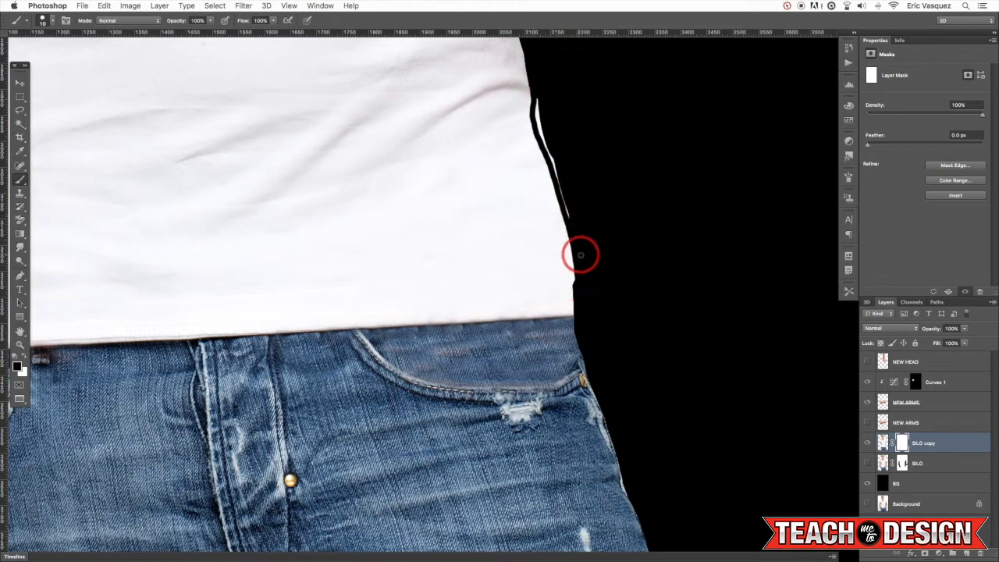
{"action": "mouse_move", "coordinate": [539, 94]}
{"action": "left_mouse_down"}
{"action": "mouse_move", "coordinate": [576, 290]}
{"action": "mouse_move", "coordinate": [591, 294]}
{"action": "mouse_move", "coordinate": [575, 317]}
{"action": "left_mouse_up"}
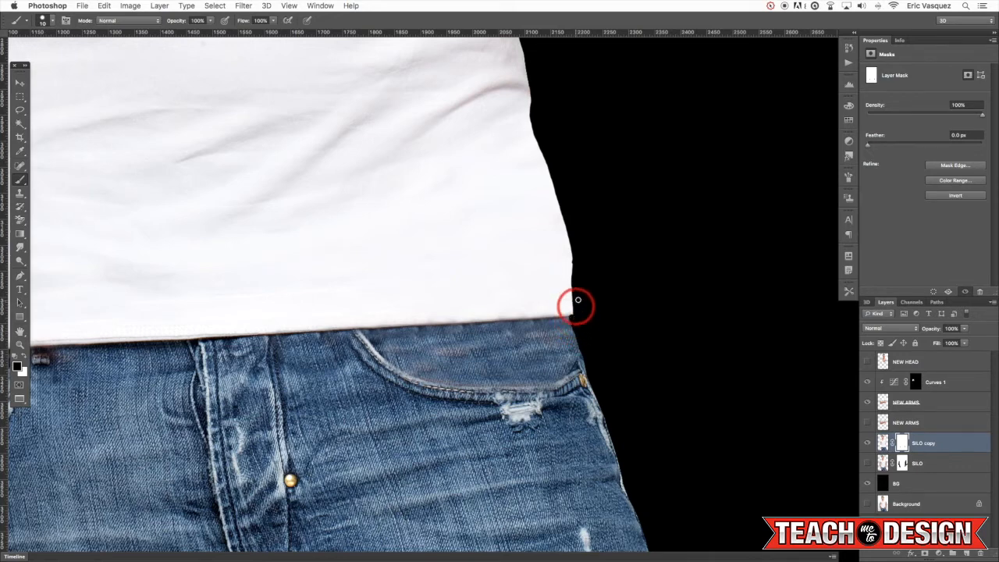
{"action": "key", "text": "x"}
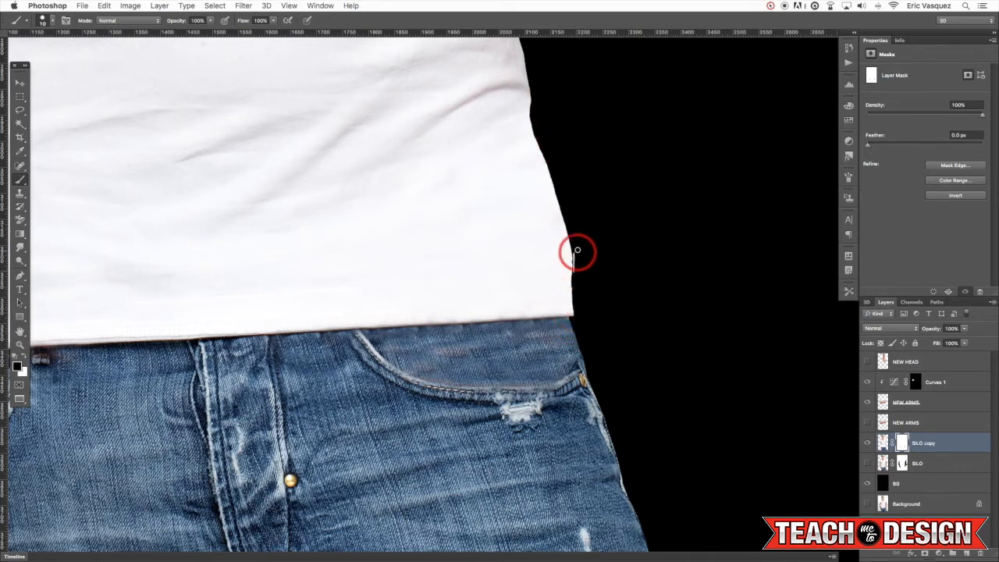
Merge the layers from SILO copy up to Curves 1 into a single layer
{"action": "scroll", "coordinate": [584, 147], "scroll_direction": "up", "scroll_amount": 5}
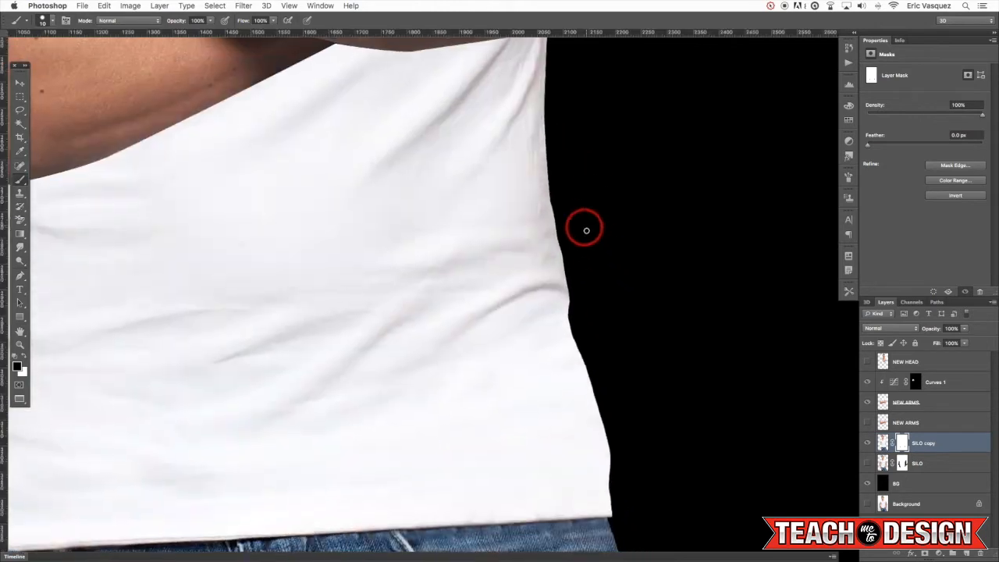
{"action": "key", "text": "super+minus"}
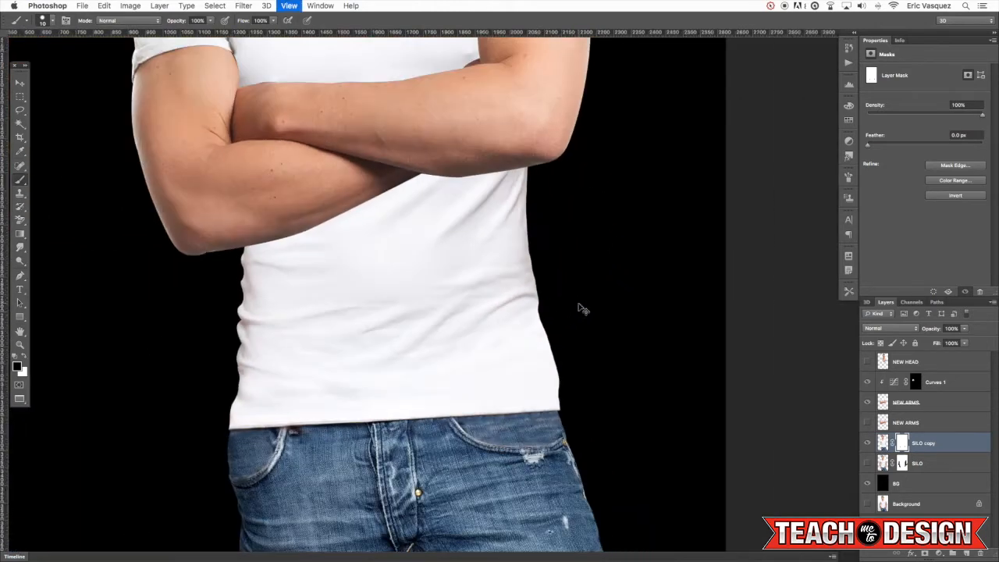
{"action": "key", "text": "super+minus"}
{"action": "key", "text": "super+minus"}
{"action": "key", "text": "v"}
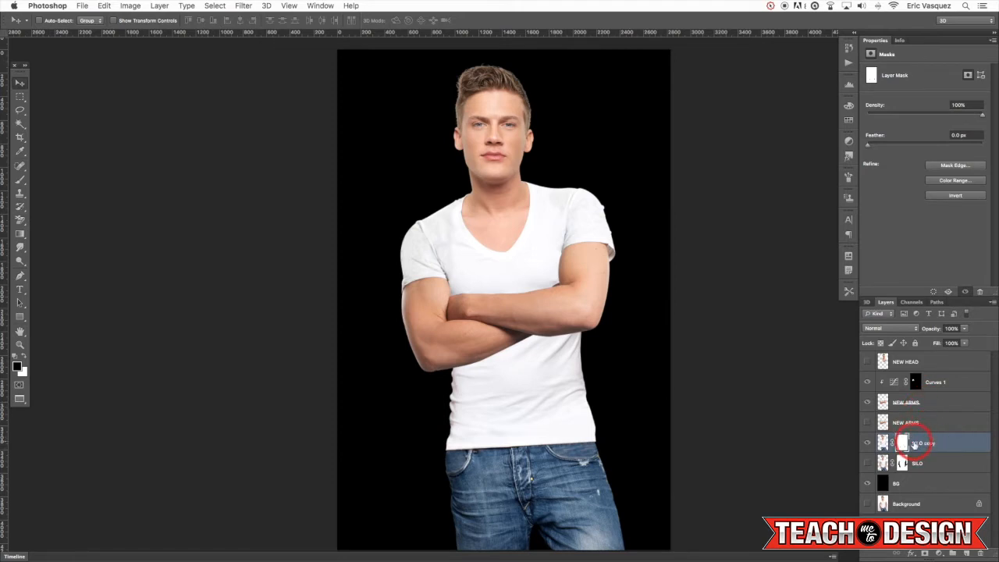
{"action": "left_click", "coordinate": [954, 384], "text": "shift"}
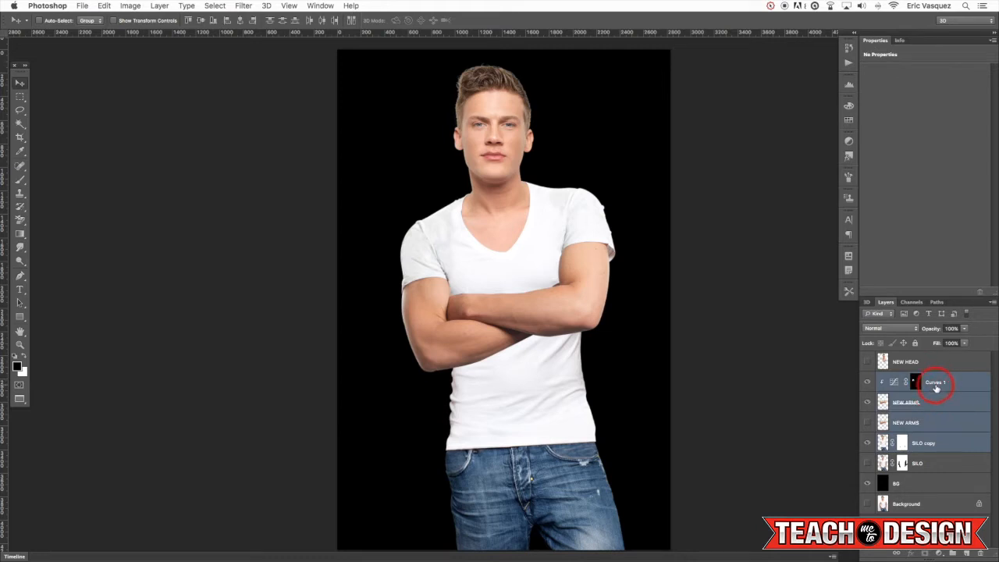
{"action": "key", "text": "super+e"}
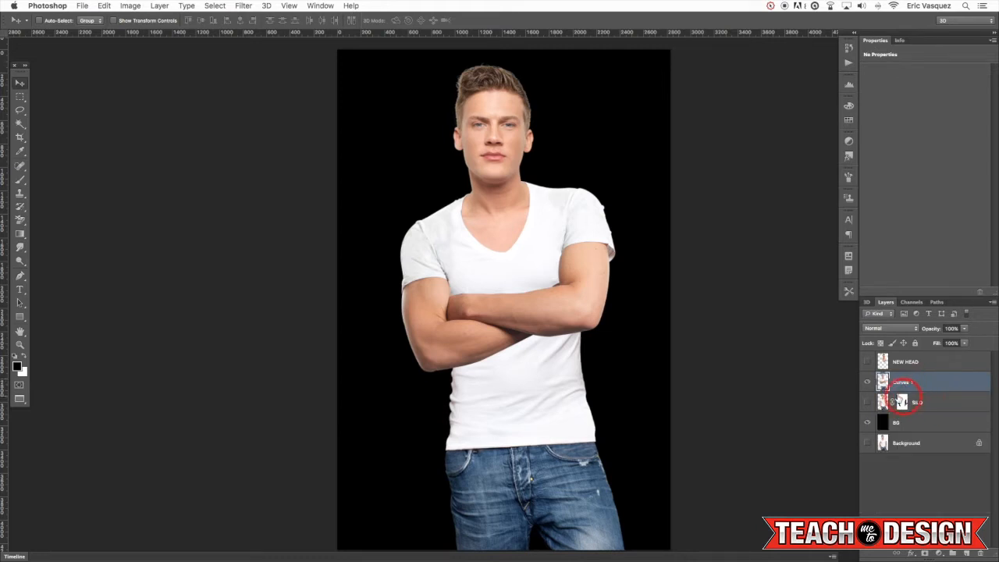
Show the SILO layer and toggle the merged Curves 1 layer's visibility to compare the retouched body with the original
{"action": "left_click", "coordinate": [867, 403]}
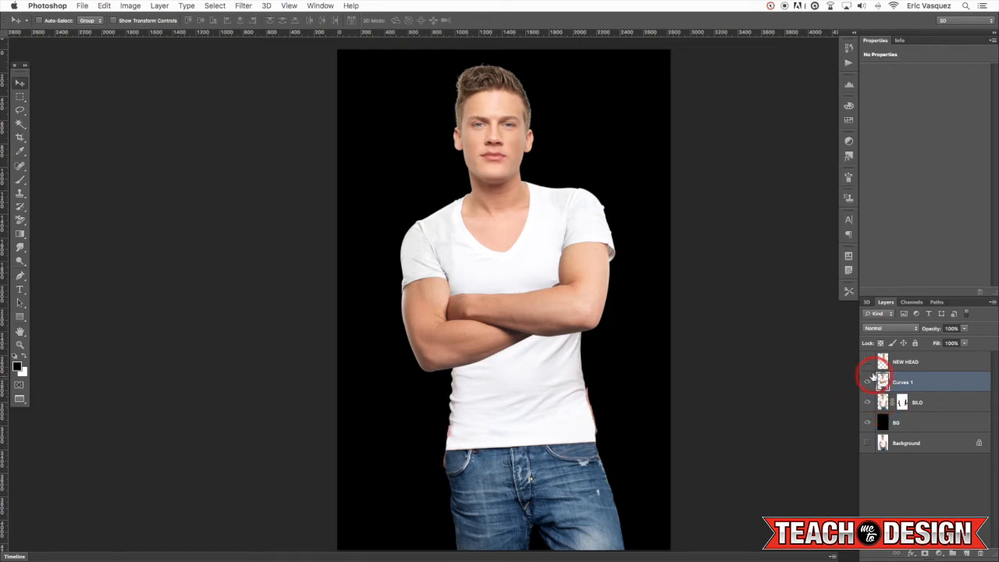
{"action": "left_click", "coordinate": [867, 382]}
{"action": "left_click", "coordinate": [867, 382]}
{"action": "left_click", "coordinate": [867, 383]}
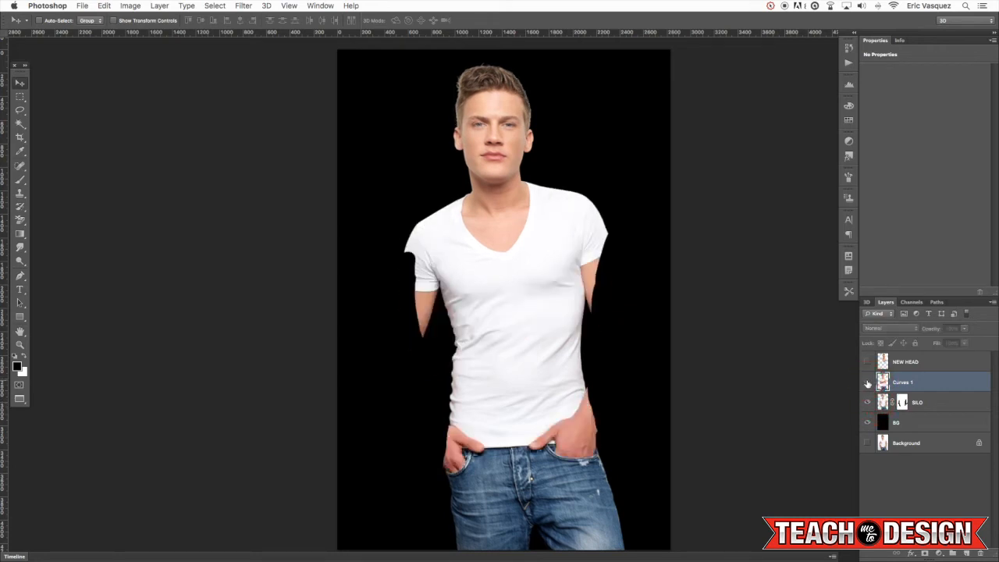
{"action": "left_click", "coordinate": [867, 382]}
{"action": "left_click", "coordinate": [868, 382]}
Disable the SILO layer's mask, hide SILO and show the Curves 1 layer to compare the original arms with the crossed arms
{"action": "right_click", "coordinate": [902, 402]}
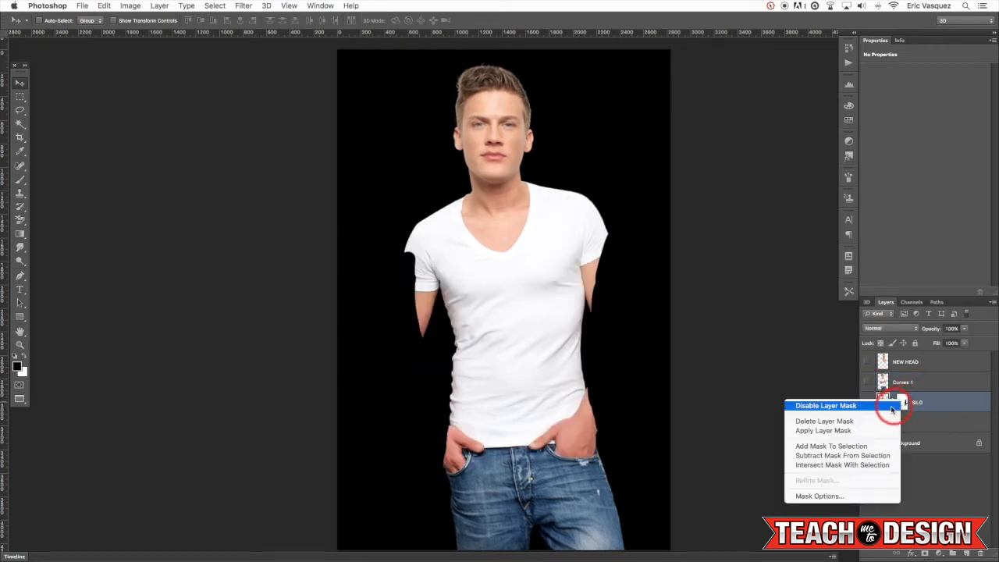
{"action": "left_click", "coordinate": [826, 406]}
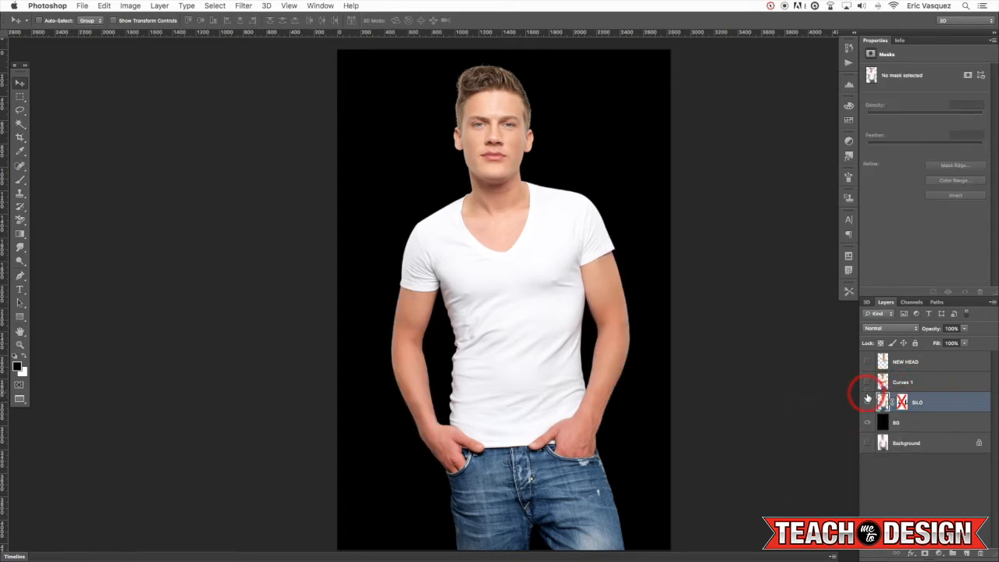
{"action": "left_click", "coordinate": [867, 402]}
{"action": "left_click", "coordinate": [868, 382]}
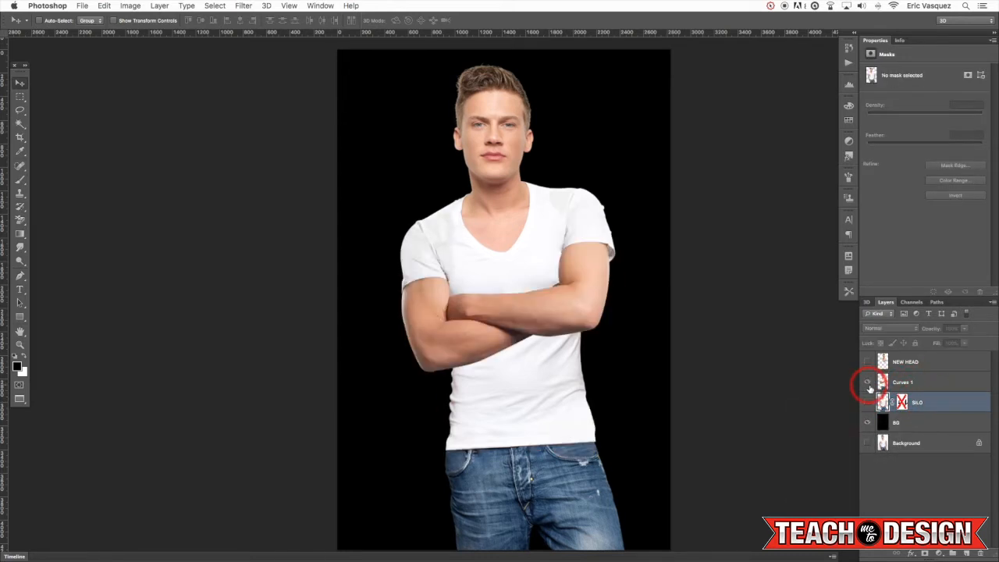
Minimize the cut-out arms document and return Composite_Tutorial.psd to full-screen view
{"action": "left_click_drag", "start_coordinate": [680, 302], "coordinate": [677, 311]}
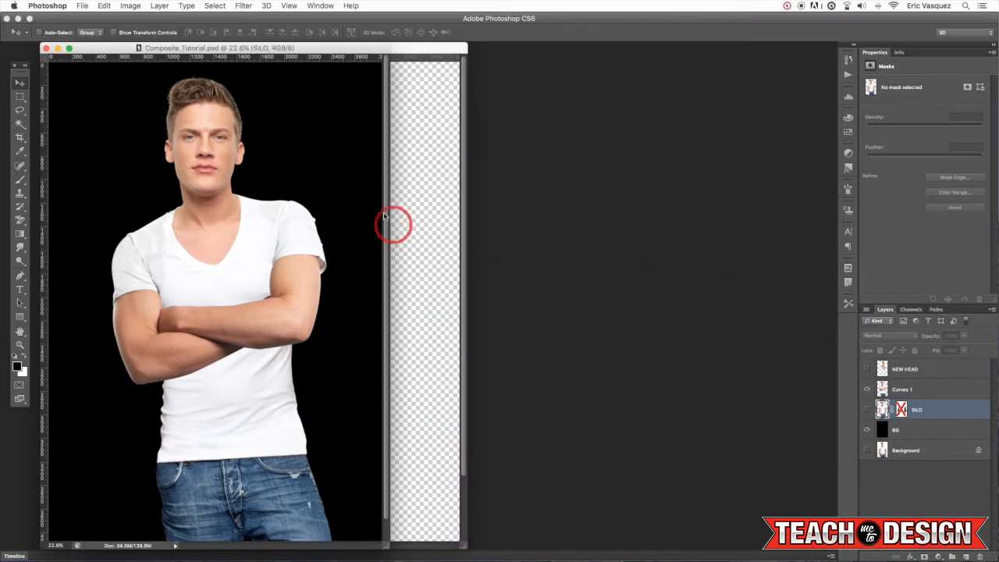
{"action": "left_click_drag", "start_coordinate": [374, 45], "coordinate": [718, 66]}
{"action": "left_click", "coordinate": [316, 166]}
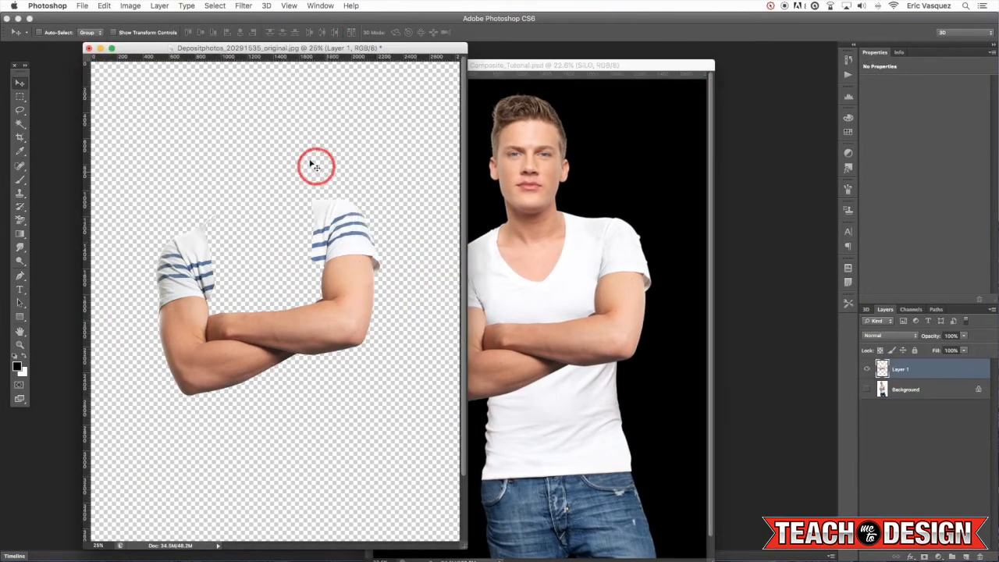
{"action": "left_click", "coordinate": [99, 49]}
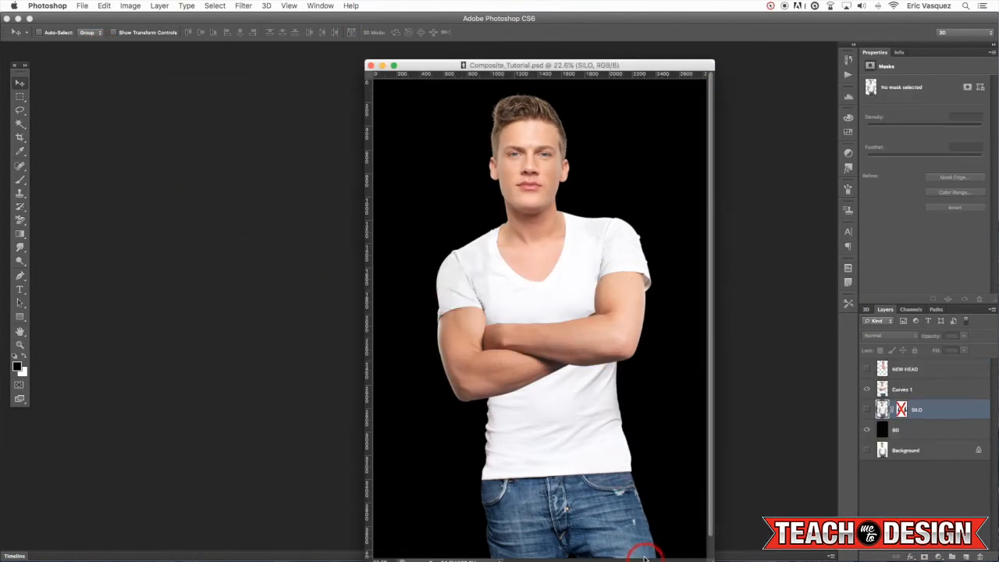
{"action": "key", "text": "f"}
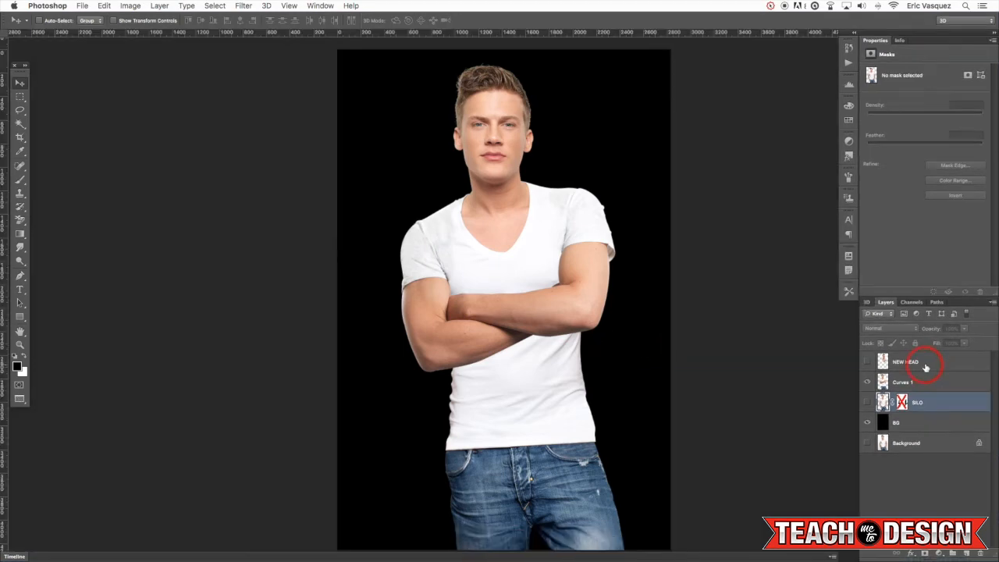
Show the NEW HEAD layer and duplicate it, keeping the original layer hidden as a backup
{"action": "left_click", "coordinate": [913, 362]}
{"action": "left_click", "coordinate": [867, 361]}
{"action": "left_click_drag", "start_coordinate": [668, 272], "coordinate": [676, 357]}
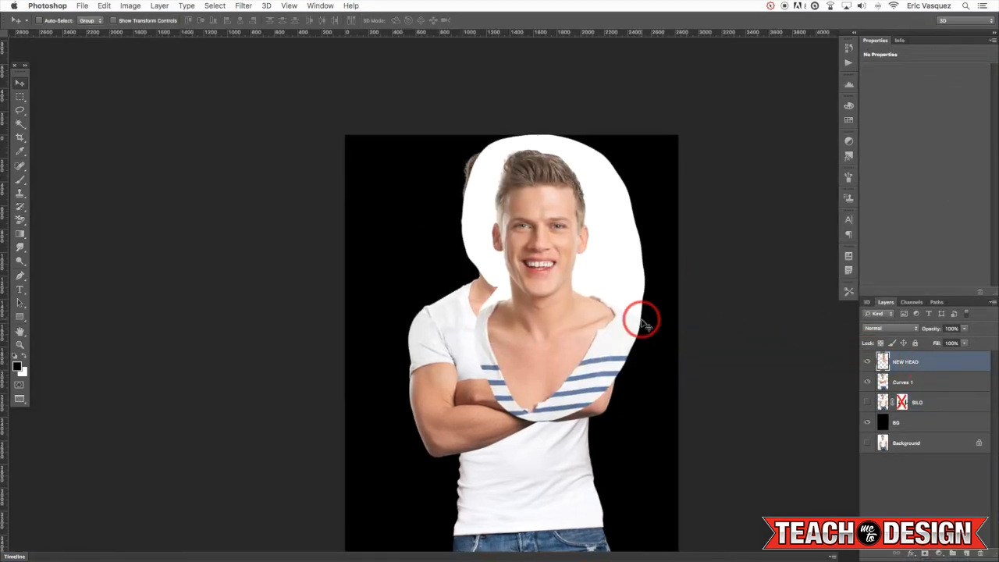
{"action": "key", "text": "super+j"}
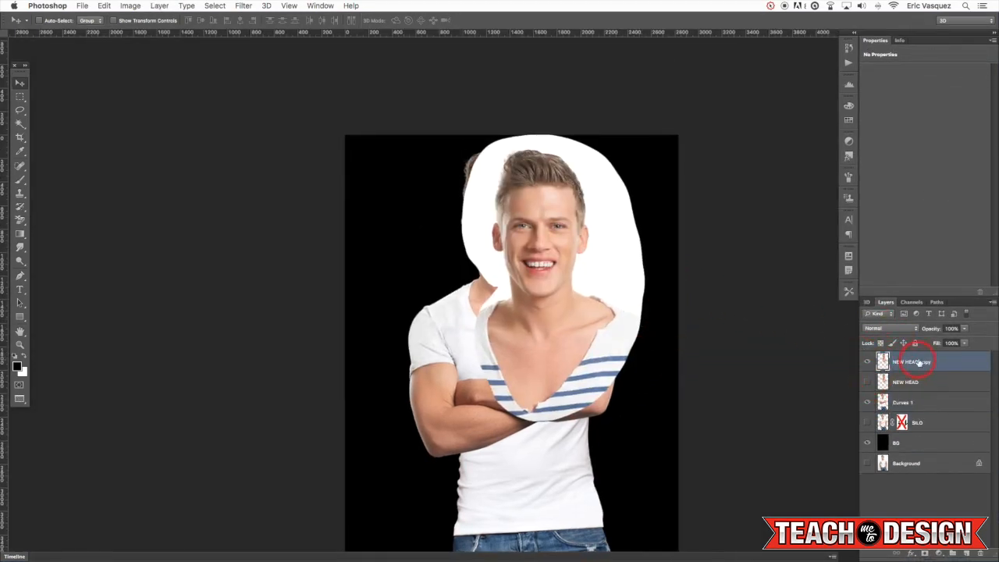
Set the NEW HEAD copy layer's opacity to 50% and move it over the base model's face
{"action": "left_click_drag", "start_coordinate": [567, 241], "coordinate": [556, 232]}
{"action": "key", "text": "5"}
{"action": "key", "text": "super+="}
{"action": "key", "text": "super+="}
{"action": "left_click_drag", "start_coordinate": [593, 271], "coordinate": [569, 248]}
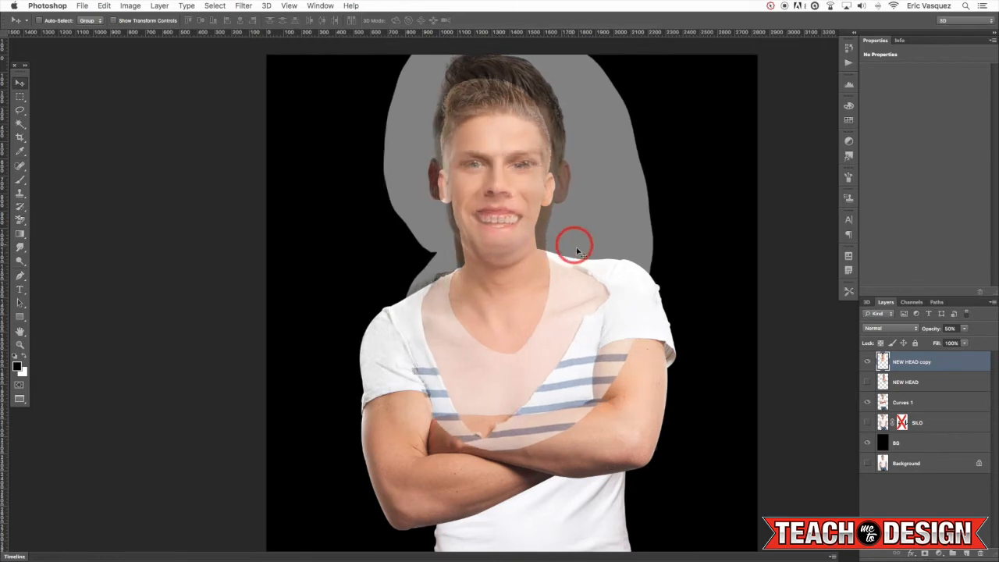
Scale the NEW HEAD copy down proportionally to about 77.5% and align its face with the base model's face
{"action": "key", "text": "super+t"}
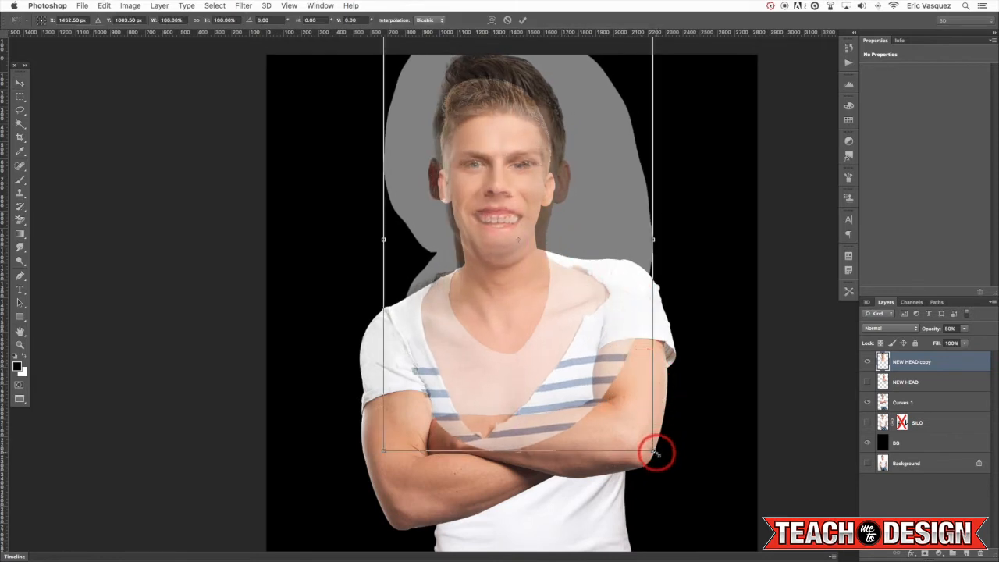
{"action": "left_click_drag", "start_coordinate": [654, 452], "coordinate": [593, 355]}
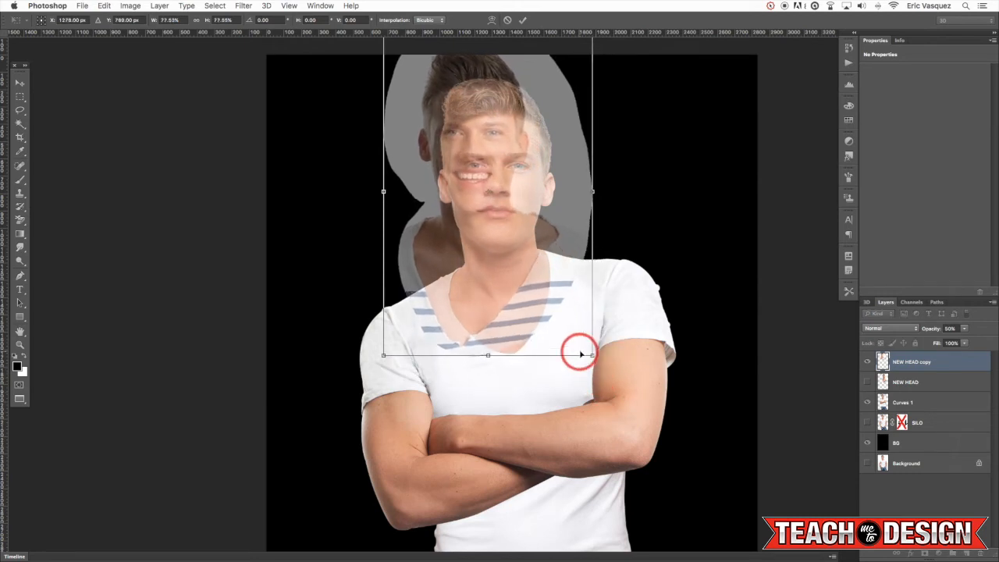
{"action": "key", "text": "Return"}
{"action": "left_click_drag", "start_coordinate": [505, 189], "coordinate": [548, 224]}
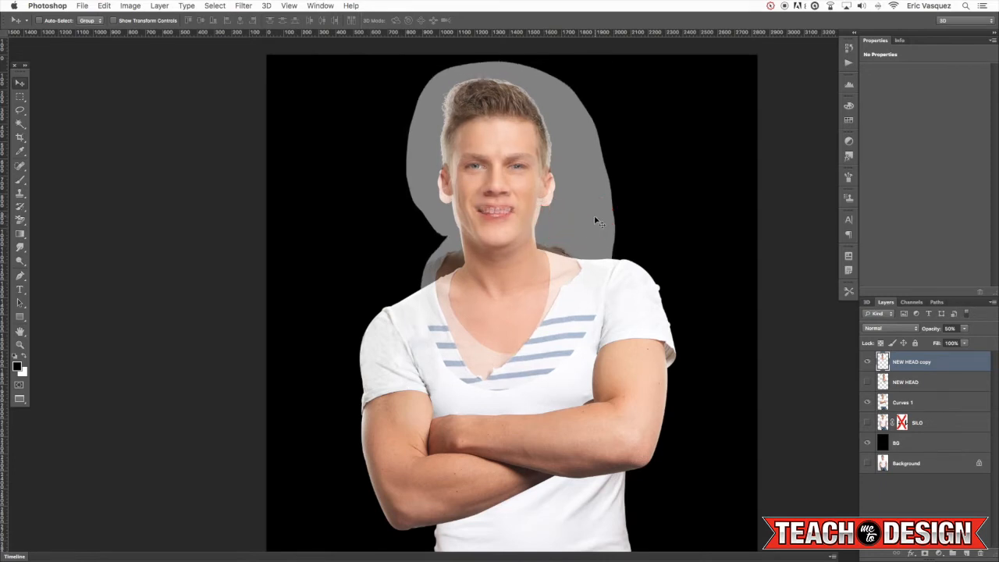
Nudge the smiling head and rotate it about -1.4° to match the tilt of the base model's head
{"action": "key", "text": "super+plus"}
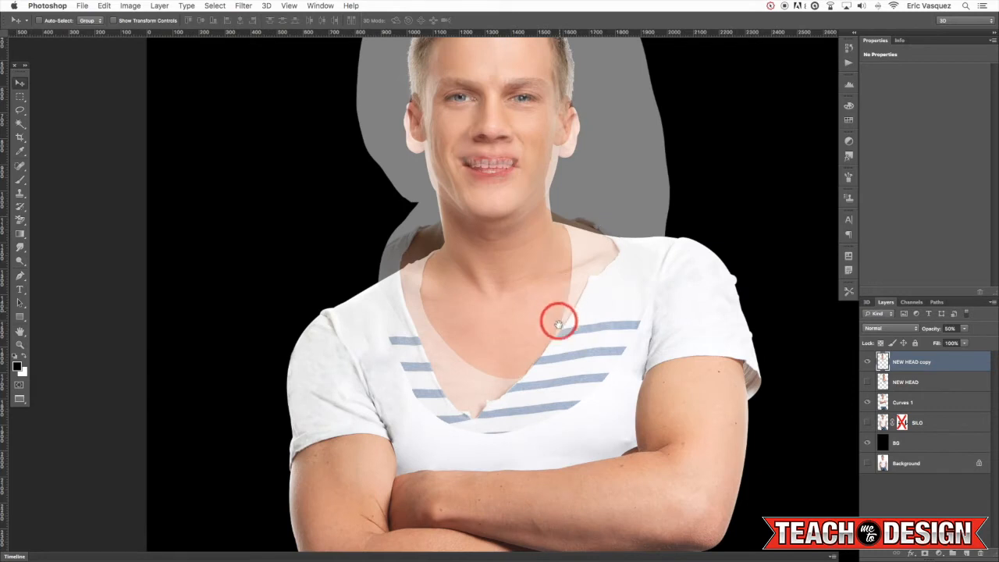
{"action": "left_click_drag", "start_coordinate": [558, 324], "coordinate": [552, 371]}
{"action": "key", "text": "super+t"}
{"action": "left_click_drag", "start_coordinate": [557, 317], "coordinate": [561, 319]}
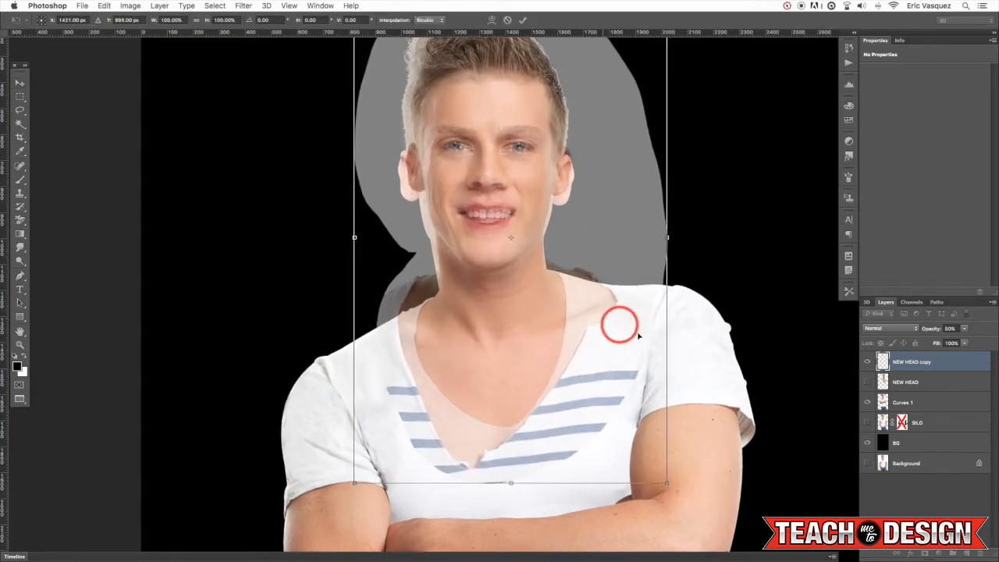
{"action": "left_click_drag", "start_coordinate": [729, 440], "coordinate": [742, 424]}
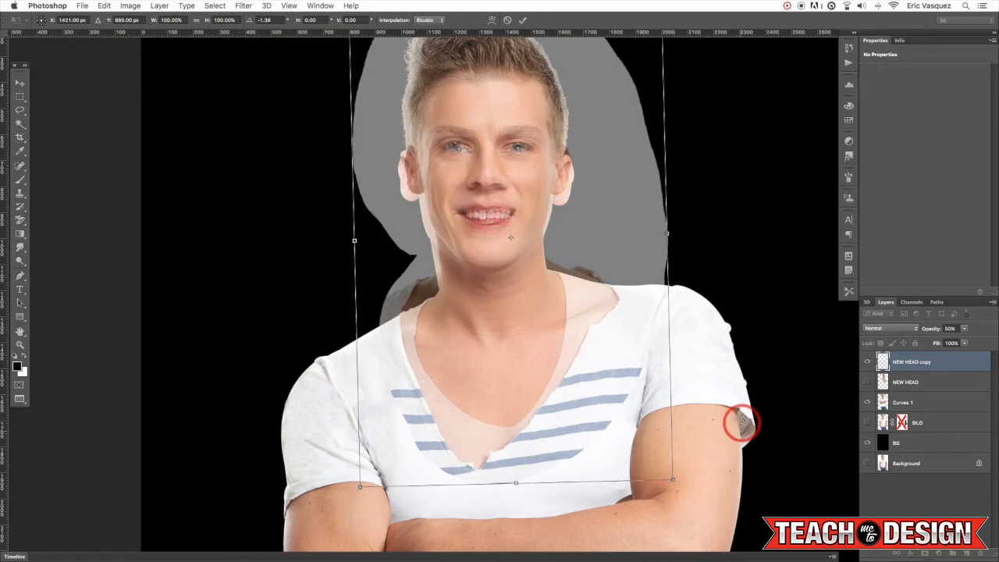
Nudge the transformed NEW HEAD copy layer up to Y 983 px, apply the transform, and set the layer's opacity to 100%
{"action": "key", "text": "Up"}
{"action": "key", "text": "Up"}
{"action": "key", "text": "Up"}
{"action": "key", "text": "Up"}
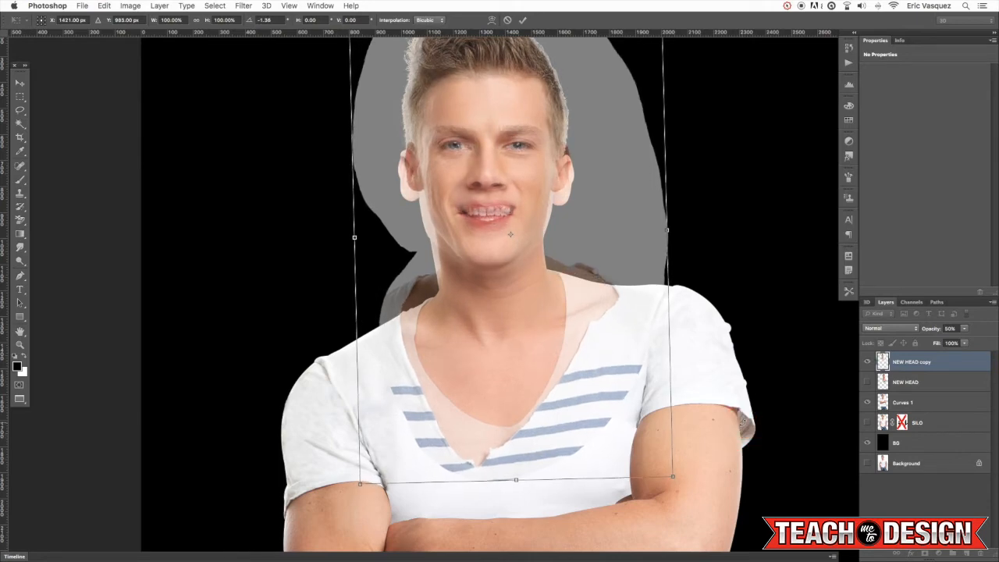
{"action": "key", "text": "Return"}
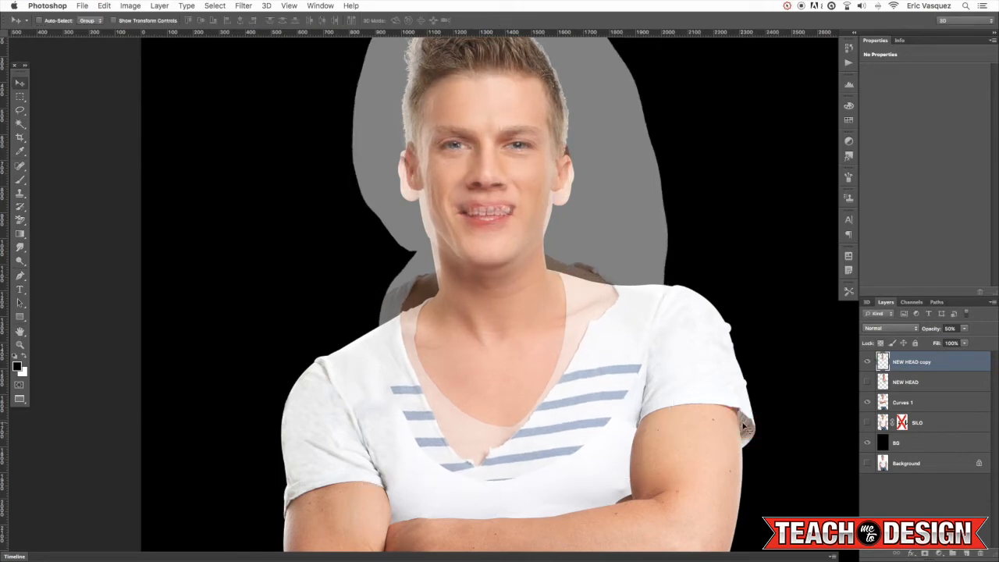
{"action": "key", "text": "0"}
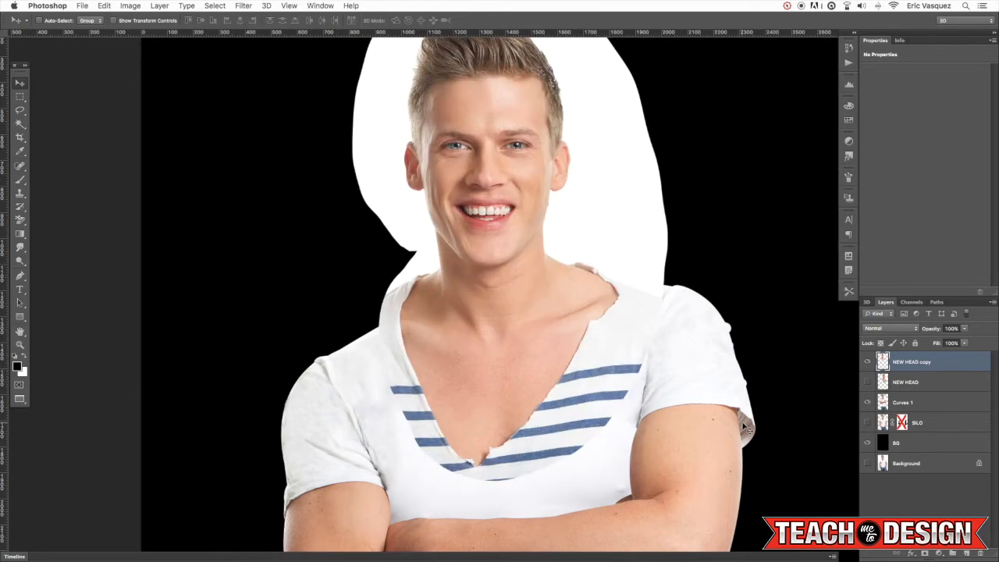
Nudge the smiling head down slightly and hide the NEW HEAD copy layer with a black layer mask
{"action": "key", "text": "super+minus"}
{"action": "left_click_drag", "start_coordinate": [629, 307], "coordinate": [600, 232]}
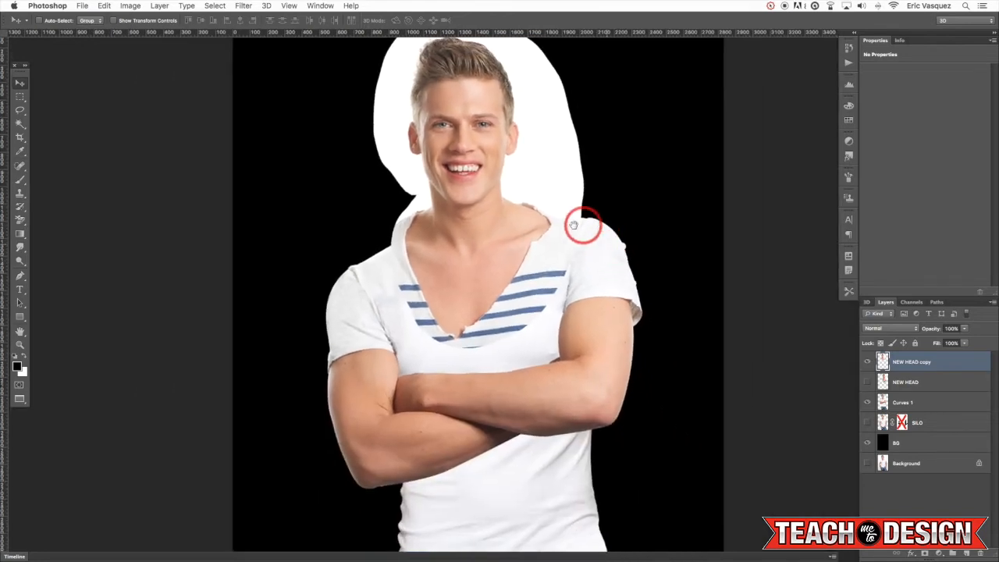
{"action": "key", "text": "Down"}
{"action": "key", "text": "Down"}
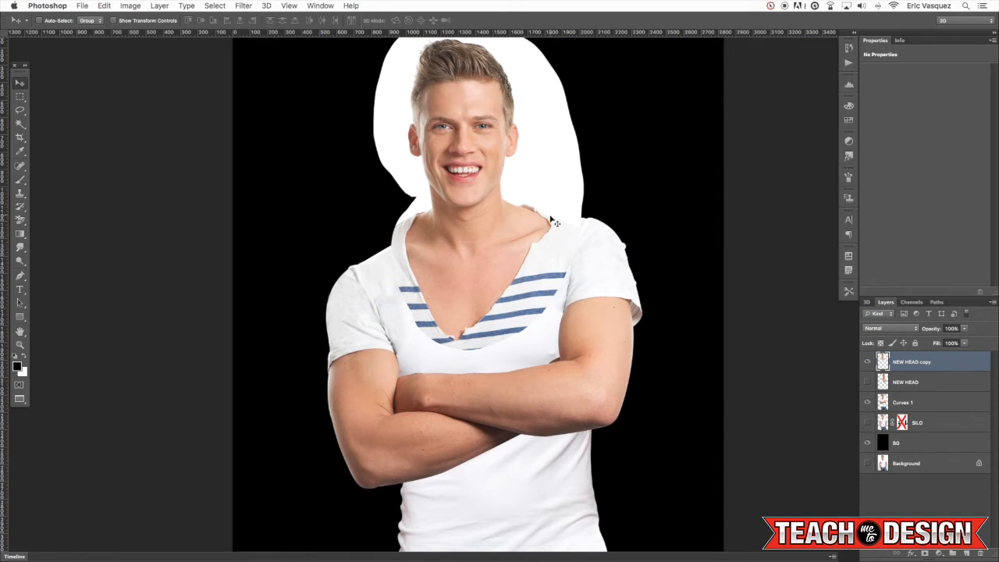
{"action": "left_click_drag", "start_coordinate": [586, 363], "coordinate": [633, 393]}
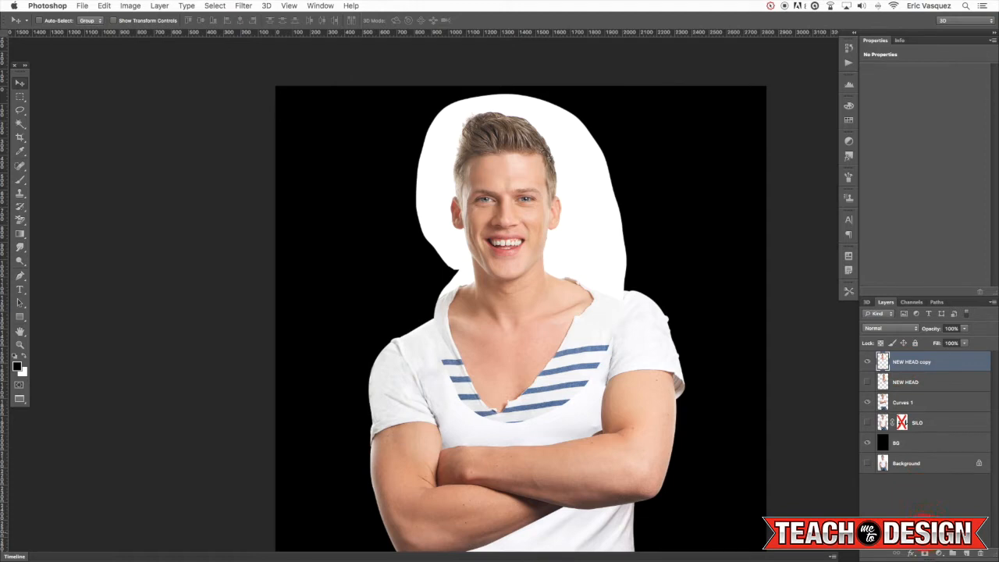
{"action": "left_click", "coordinate": [925, 554], "text": "alt"}
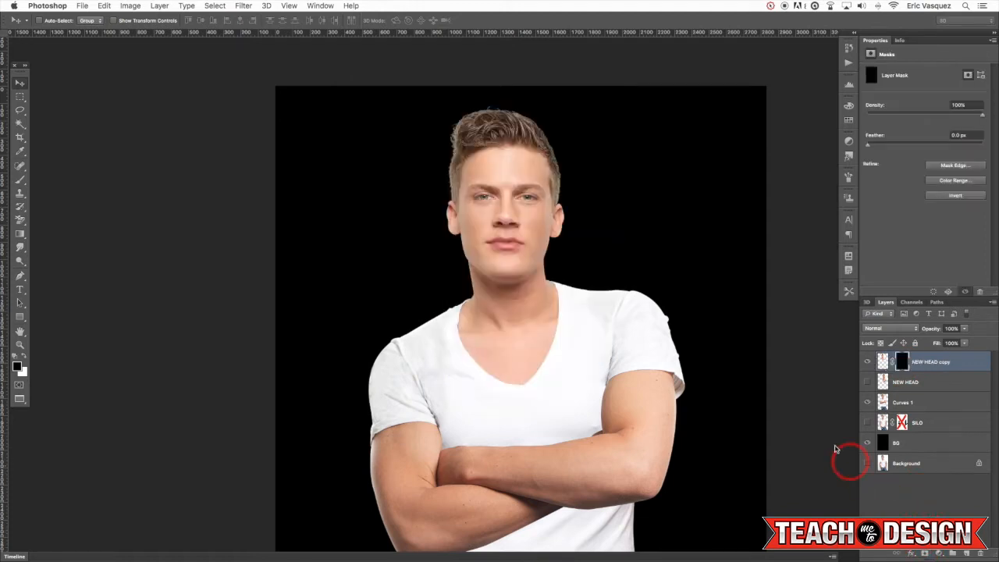
Paint white on the mask with a 100 px brush at 40% opacity to reveal the smiling mouth, nose, eyes and cheeks
{"action": "key", "text": "b"}
{"action": "key", "text": "super+plus"}
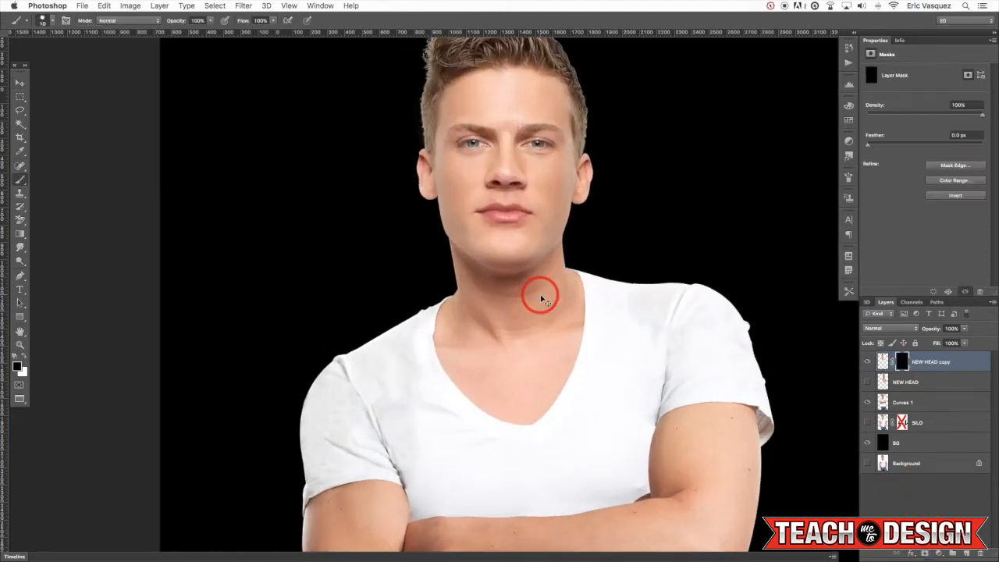
{"action": "left_click_drag", "start_coordinate": [658, 266], "coordinate": [642, 369]}
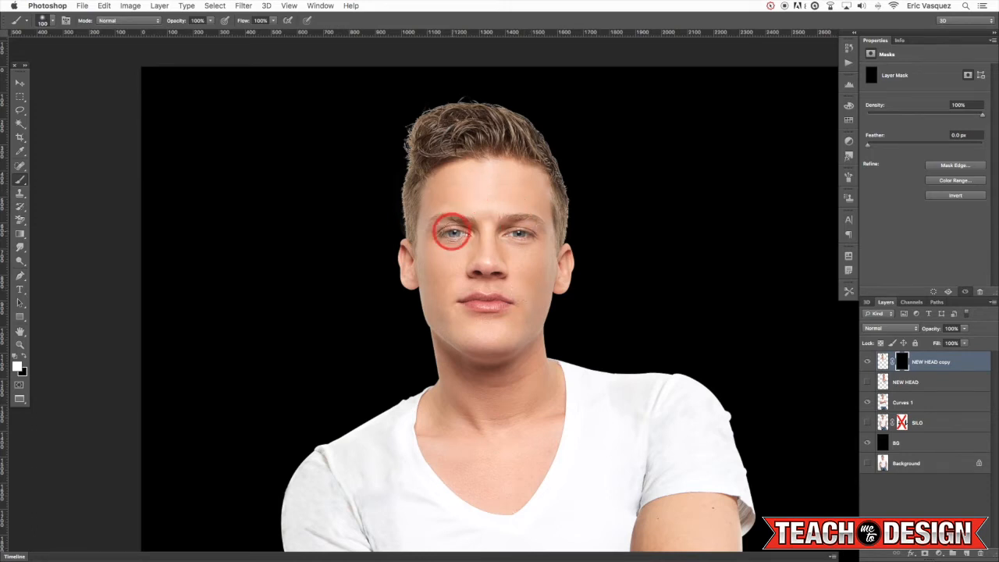
{"action": "key", "text": "4"}
{"action": "mouse_move", "coordinate": [455, 231]}
{"action": "left_mouse_down"}
{"action": "mouse_move", "coordinate": [451, 200]}
{"action": "mouse_move", "coordinate": [503, 189]}
{"action": "mouse_move", "coordinate": [449, 249]}
{"action": "mouse_move", "coordinate": [439, 226]}
{"action": "mouse_move", "coordinate": [479, 210]}
{"action": "mouse_move", "coordinate": [478, 262]}
{"action": "mouse_move", "coordinate": [519, 248]}
{"action": "mouse_move", "coordinate": [521, 209]}
{"action": "mouse_move", "coordinate": [478, 187]}
{"action": "mouse_move", "coordinate": [457, 285]}
{"action": "mouse_move", "coordinate": [480, 285]}
{"action": "mouse_move", "coordinate": [492, 251]}
{"action": "mouse_move", "coordinate": [482, 239]}
{"action": "mouse_move", "coordinate": [519, 223]}
{"action": "mouse_move", "coordinate": [524, 238]}
{"action": "mouse_move", "coordinate": [519, 265]}
{"action": "mouse_move", "coordinate": [464, 293]}
{"action": "mouse_move", "coordinate": [467, 309]}
{"action": "mouse_move", "coordinate": [456, 297]}
{"action": "mouse_move", "coordinate": [452, 304]}
{"action": "mouse_move", "coordinate": [442, 255]}
{"action": "mouse_move", "coordinate": [445, 302]}
{"action": "mouse_move", "coordinate": [483, 339]}
{"action": "mouse_move", "coordinate": [501, 307]}
{"action": "mouse_move", "coordinate": [488, 321]}
{"action": "mouse_move", "coordinate": [520, 301]}
{"action": "mouse_move", "coordinate": [486, 239]}
{"action": "left_mouse_up"}
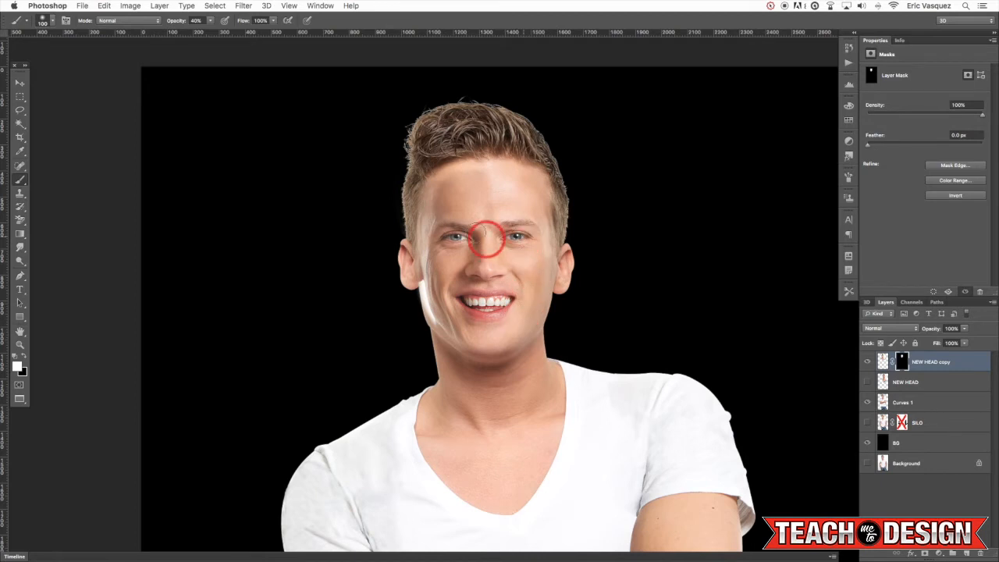
{"action": "left_click_drag", "start_coordinate": [438, 268], "coordinate": [529, 286]}
Unlink the NEW HEAD copy layer from its mask and adjust only the head image with Free Transform
{"action": "left_click", "coordinate": [907, 363]}
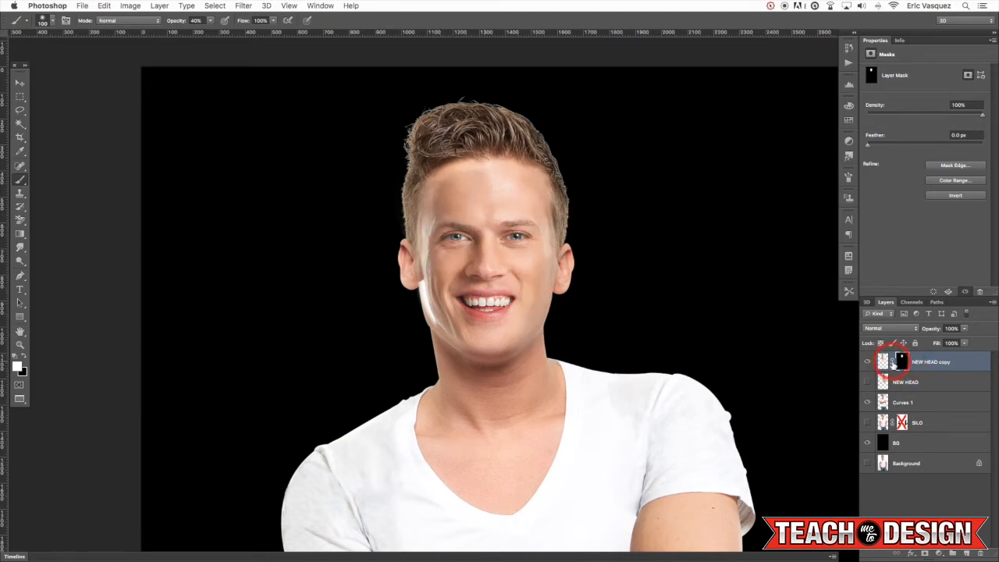
{"action": "mouse_move", "coordinate": [445, 332]}
{"action": "left_mouse_down"}
{"action": "mouse_move", "coordinate": [437, 316]}
{"action": "mouse_move", "coordinate": [436, 326]}
{"action": "left_mouse_up"}
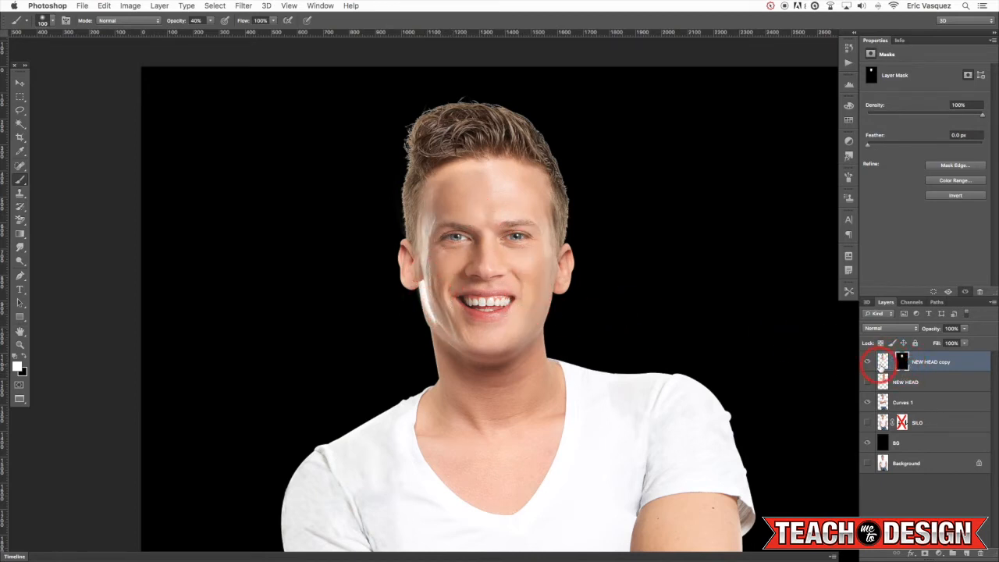
{"action": "key", "text": "v"}
{"action": "key", "text": "super+minus"}
{"action": "key", "text": "super+t"}
{"action": "left_click_drag", "start_coordinate": [507, 332], "coordinate": [480, 423]}
{"action": "key", "text": "Return"}
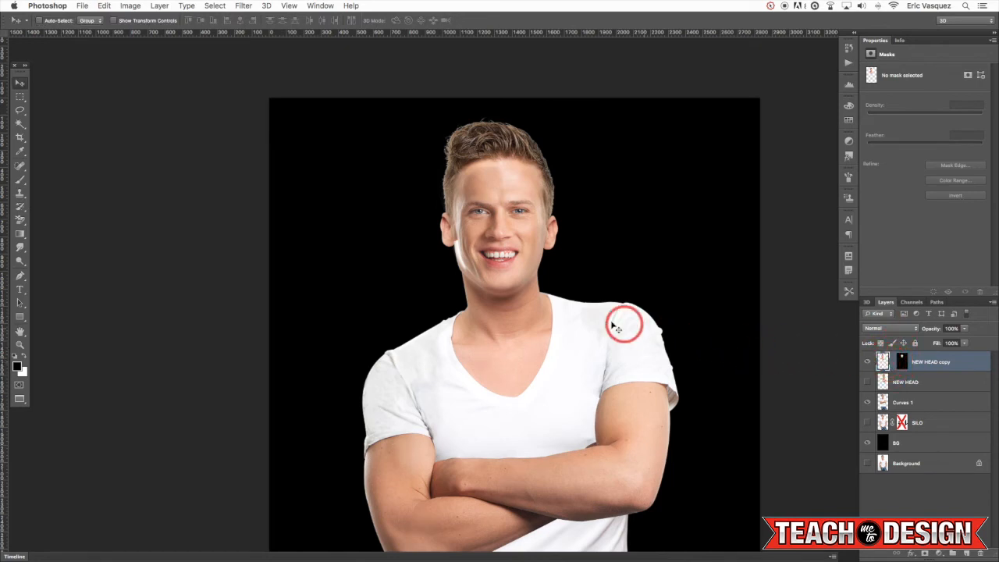
Scale the smiling face up to about 106% inside its mask and relink the mask to the layer
{"action": "key", "text": "super+t"}
{"action": "left_click_drag", "start_coordinate": [409, 434], "coordinate": [403, 442]}
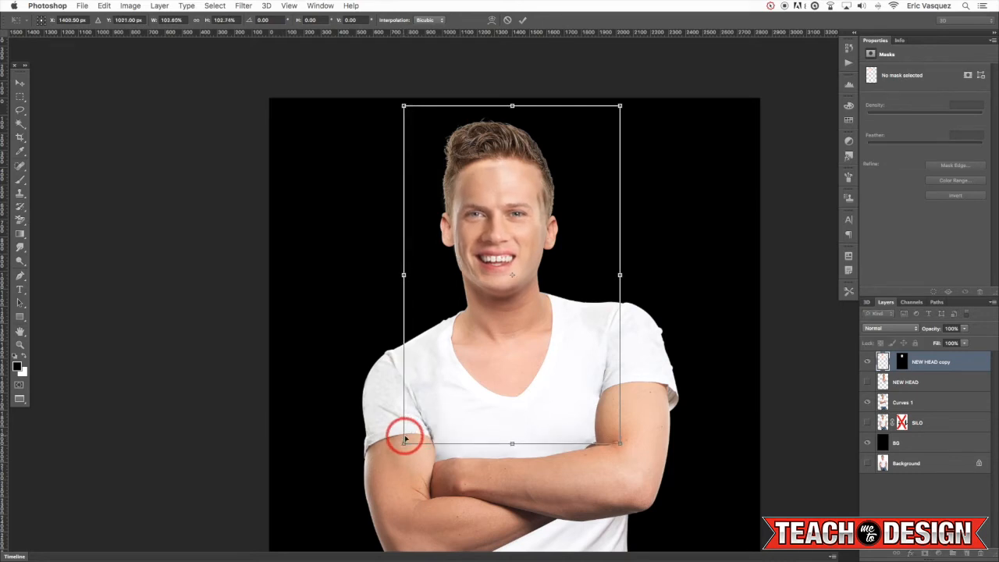
{"action": "left_click_drag", "start_coordinate": [710, 167], "coordinate": [694, 208]}
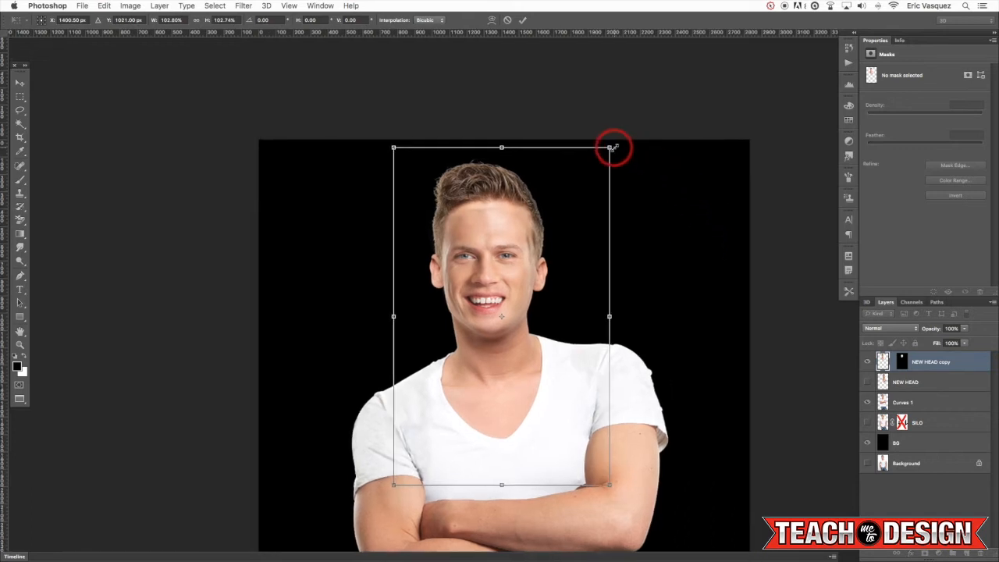
{"action": "left_click_drag", "start_coordinate": [612, 146], "coordinate": [623, 138]}
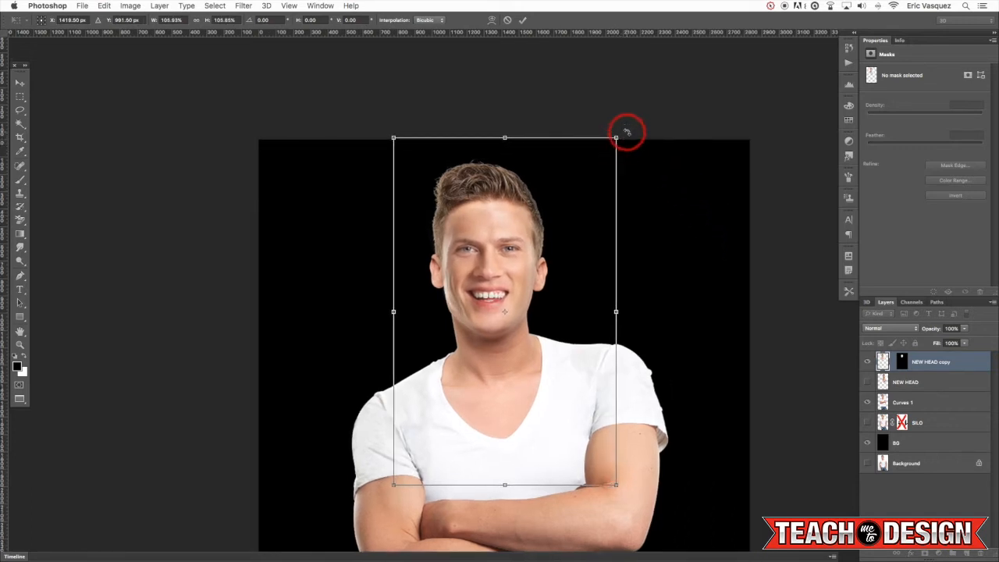
{"action": "key", "text": "Return"}
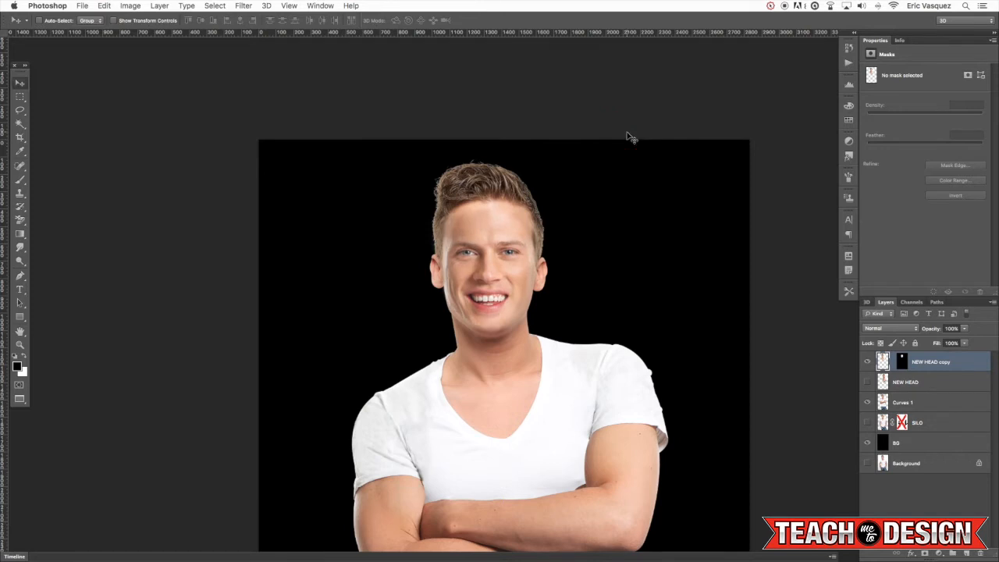
{"action": "key", "text": "super+minus"}
{"action": "left_click_drag", "start_coordinate": [646, 286], "coordinate": [648, 267]}
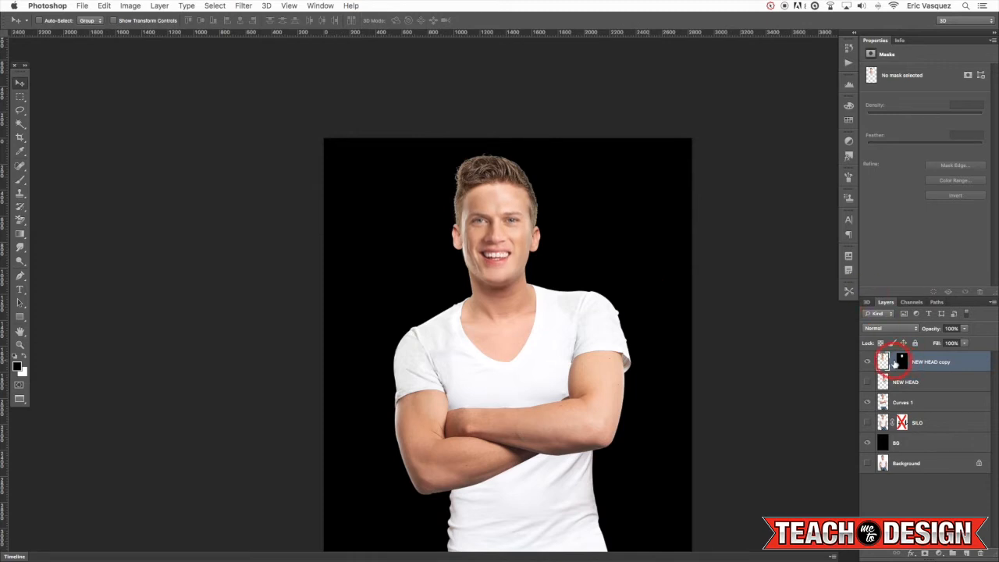
{"action": "key", "text": "super+equal"}
{"action": "key", "text": "b"}
{"action": "left_click_drag", "start_coordinate": [508, 250], "coordinate": [478, 251]}
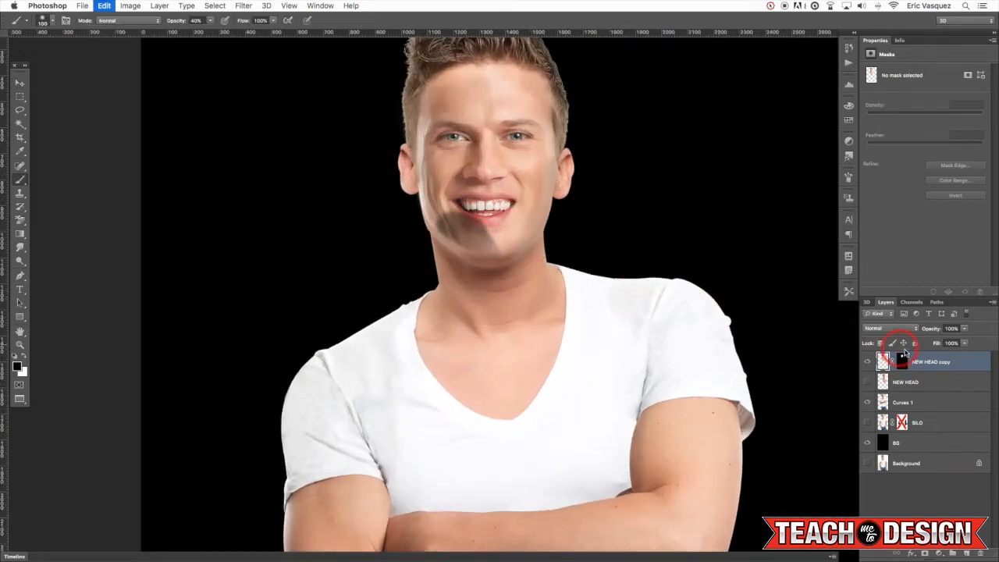
{"action": "key", "text": "super+z"}
Refine the NEW HEAD copy layer mask around the chin and mouth with white brush strokes at 40% opacity
{"action": "left_click", "coordinate": [903, 360]}
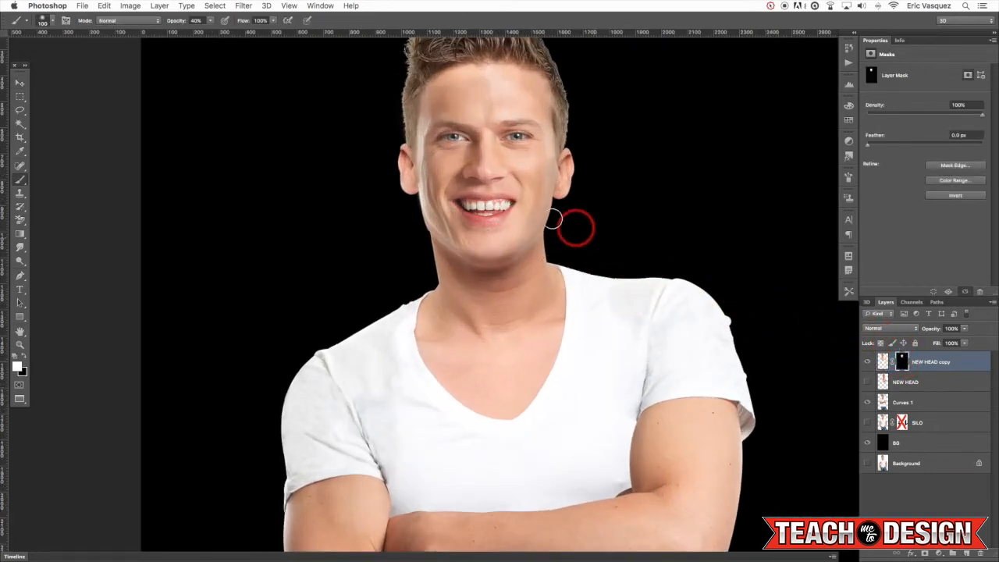
{"action": "mouse_move", "coordinate": [482, 269]}
{"action": "left_mouse_down"}
{"action": "mouse_move", "coordinate": [506, 264]}
{"action": "mouse_move", "coordinate": [515, 226]}
{"action": "mouse_move", "coordinate": [489, 271]}
{"action": "left_mouse_up"}
{"action": "mouse_move", "coordinate": [466, 222]}
{"action": "left_mouse_down"}
{"action": "mouse_move", "coordinate": [511, 247]}
{"action": "mouse_move", "coordinate": [525, 188]}
{"action": "mouse_move", "coordinate": [526, 134]}
{"action": "mouse_move", "coordinate": [513, 145]}
{"action": "mouse_move", "coordinate": [490, 138]}
{"action": "mouse_move", "coordinate": [482, 90]}
{"action": "mouse_move", "coordinate": [465, 87]}
{"action": "mouse_move", "coordinate": [503, 95]}
{"action": "mouse_move", "coordinate": [513, 126]}
{"action": "mouse_move", "coordinate": [506, 192]}
{"action": "left_mouse_up"}
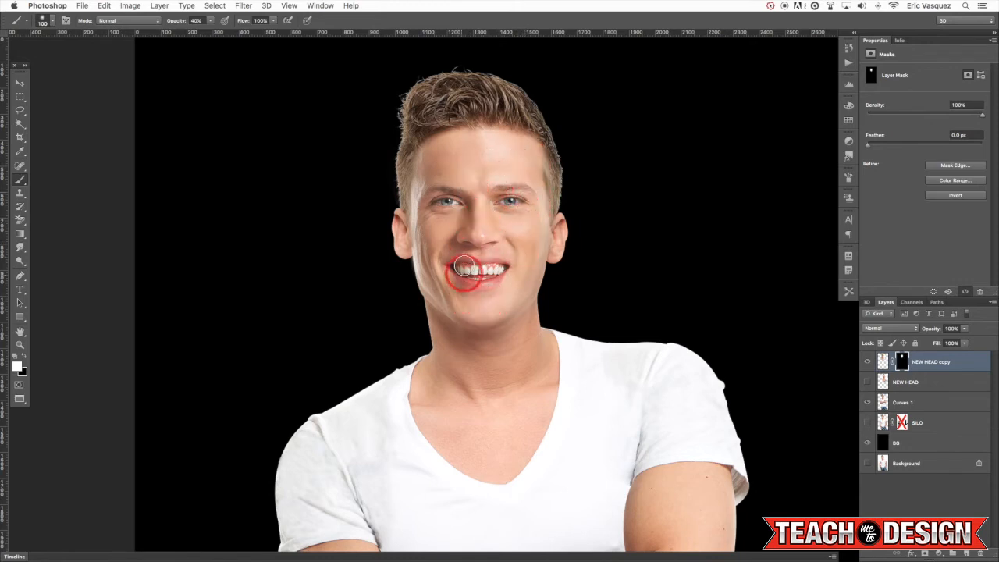
Compare the whole figure with and without the smiling face by toggling the NEW HEAD copy layer's visibility
{"action": "key", "text": "super+minus"}
{"action": "key", "text": "super+minus"}
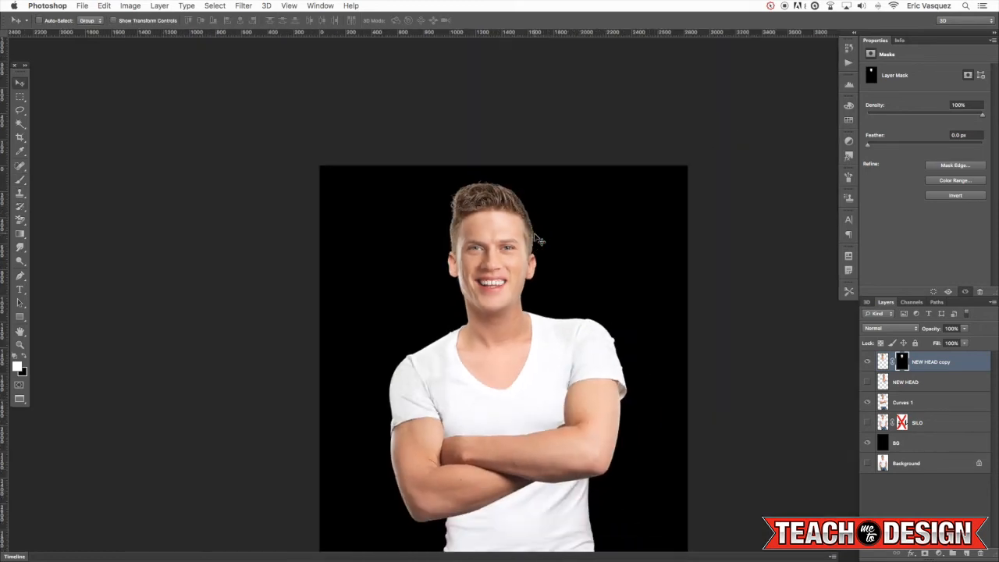
{"action": "left_click_drag", "start_coordinate": [659, 339], "coordinate": [669, 260]}
{"action": "key", "text": "super+0"}
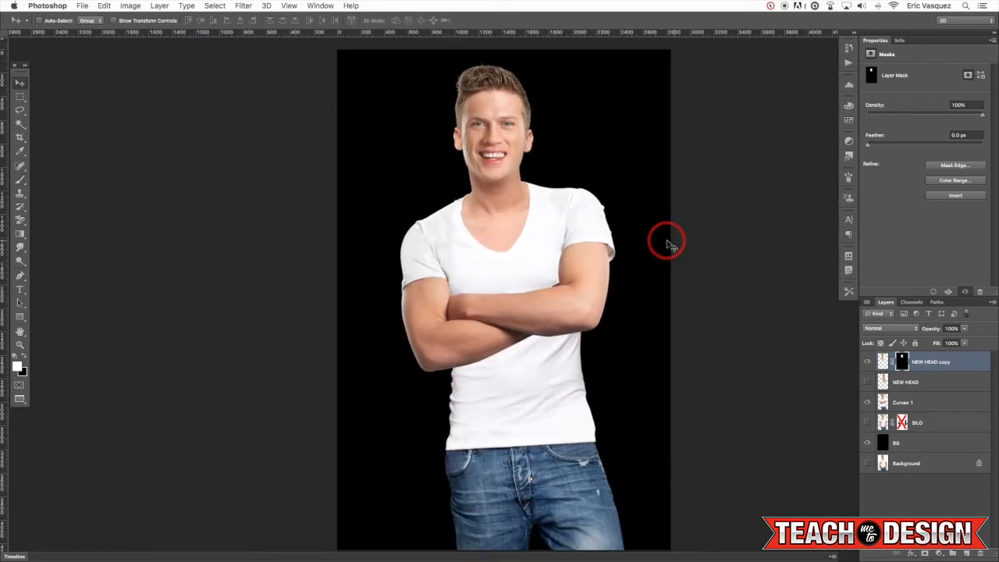
{"action": "left_click", "coordinate": [867, 362]}
{"action": "left_click", "coordinate": [868, 362]}
{"action": "left_click", "coordinate": [867, 363]}
{"action": "left_click", "coordinate": [868, 362]}
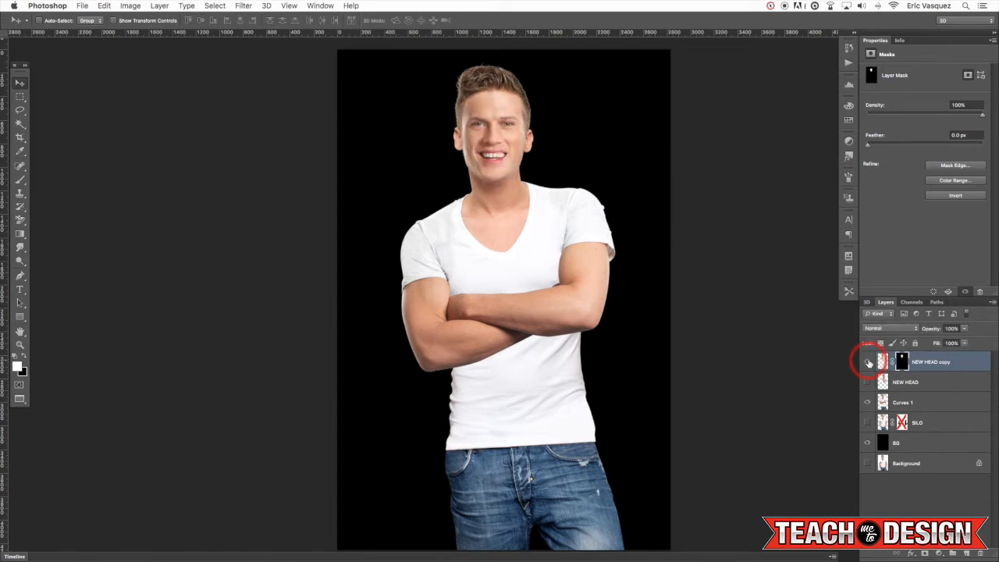
{"action": "key", "text": "b"}
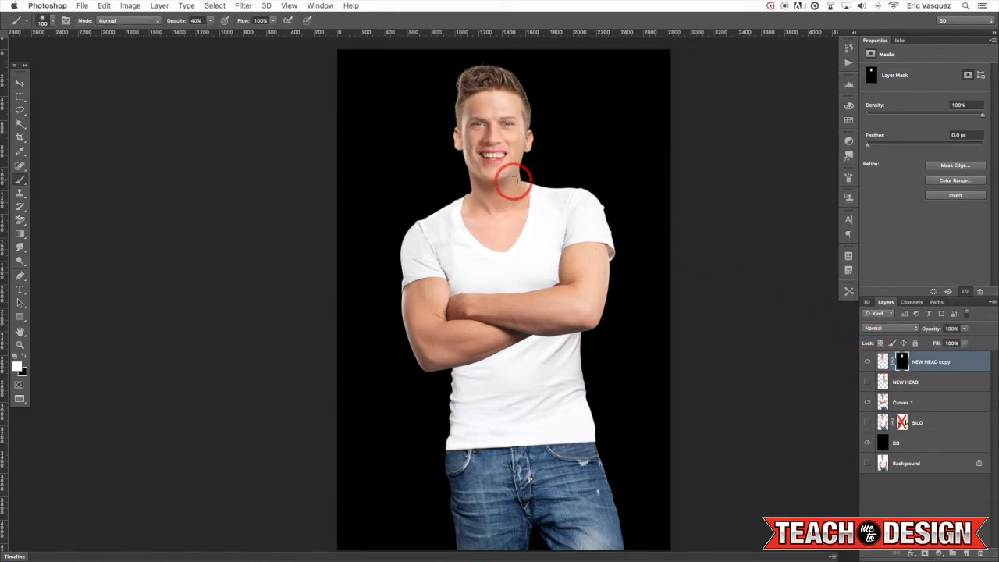
{"action": "mouse_move", "coordinate": [514, 185]}
{"action": "left_mouse_down"}
{"action": "mouse_move", "coordinate": [504, 194]}
{"action": "mouse_move", "coordinate": [488, 179]}
{"action": "left_mouse_up"}
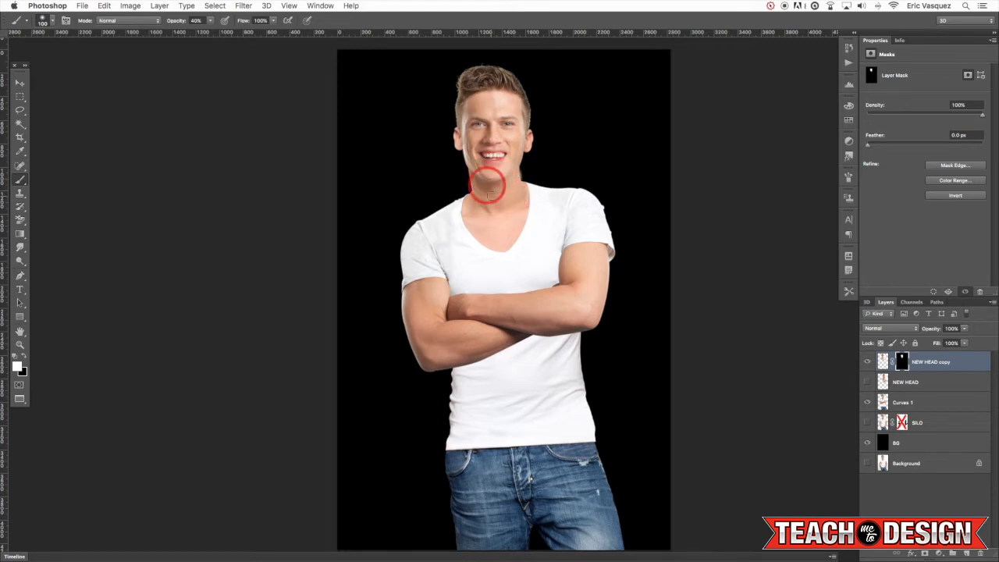
{"action": "key", "text": "super+z"}
Blend the mask along the chin and jaw by painting within a selection loaded from the Curves 1 layer, and deselect
{"action": "key", "text": "super+plus"}
{"action": "key", "text": "super+plus"}
{"action": "key", "text": "super+plus"}
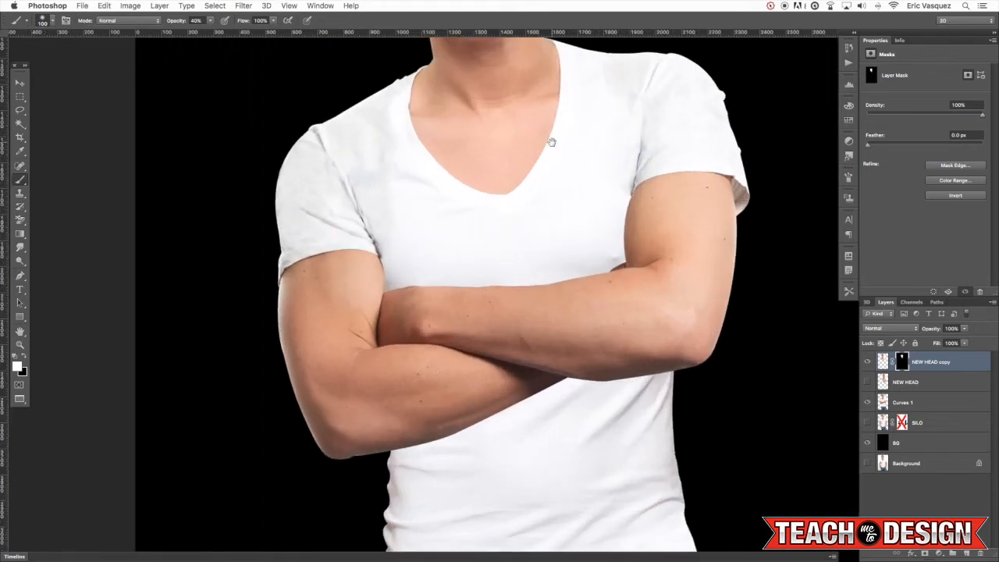
{"action": "left_click_drag", "start_coordinate": [639, 280], "coordinate": [629, 447]}
{"action": "left_click", "coordinate": [883, 403], "text": "super"}
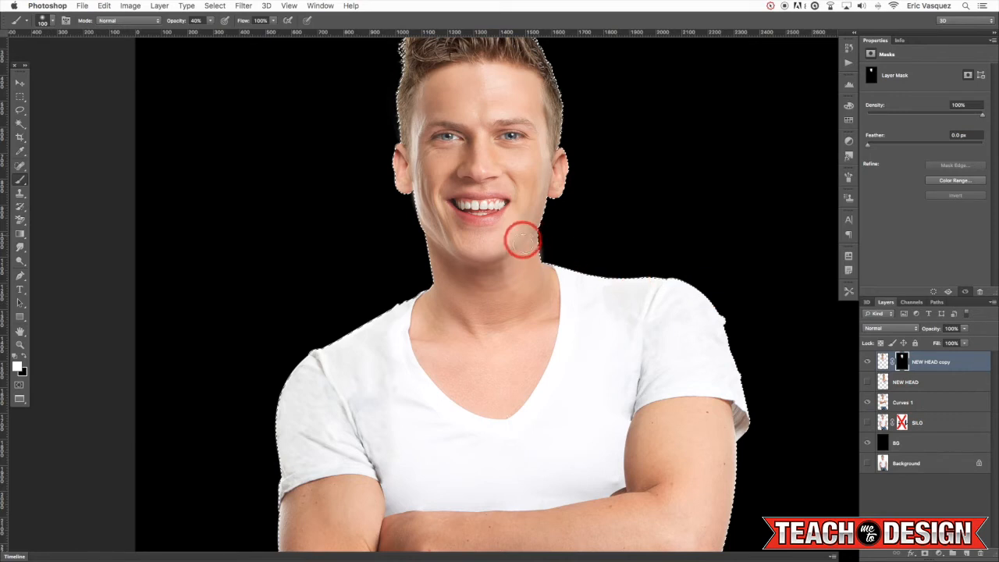
{"action": "mouse_move", "coordinate": [511, 263]}
{"action": "left_mouse_down"}
{"action": "mouse_move", "coordinate": [494, 284]}
{"action": "mouse_move", "coordinate": [512, 273]}
{"action": "mouse_move", "coordinate": [528, 231]}
{"action": "mouse_move", "coordinate": [529, 278]}
{"action": "mouse_move", "coordinate": [513, 267]}
{"action": "mouse_move", "coordinate": [483, 298]}
{"action": "mouse_move", "coordinate": [445, 234]}
{"action": "mouse_move", "coordinate": [512, 219]}
{"action": "mouse_move", "coordinate": [630, 268]}
{"action": "mouse_move", "coordinate": [594, 263]}
{"action": "mouse_move", "coordinate": [651, 273]}
{"action": "mouse_move", "coordinate": [548, 247]}
{"action": "mouse_move", "coordinate": [580, 244]}
{"action": "mouse_move", "coordinate": [541, 225]}
{"action": "mouse_move", "coordinate": [537, 256]}
{"action": "mouse_move", "coordinate": [542, 226]}
{"action": "mouse_move", "coordinate": [536, 233]}
{"action": "mouse_move", "coordinate": [537, 251]}
{"action": "mouse_move", "coordinate": [547, 225]}
{"action": "left_mouse_up"}
{"action": "key", "text": "x"}
{"action": "key", "text": "super+d"}
{"action": "key", "text": "v"}
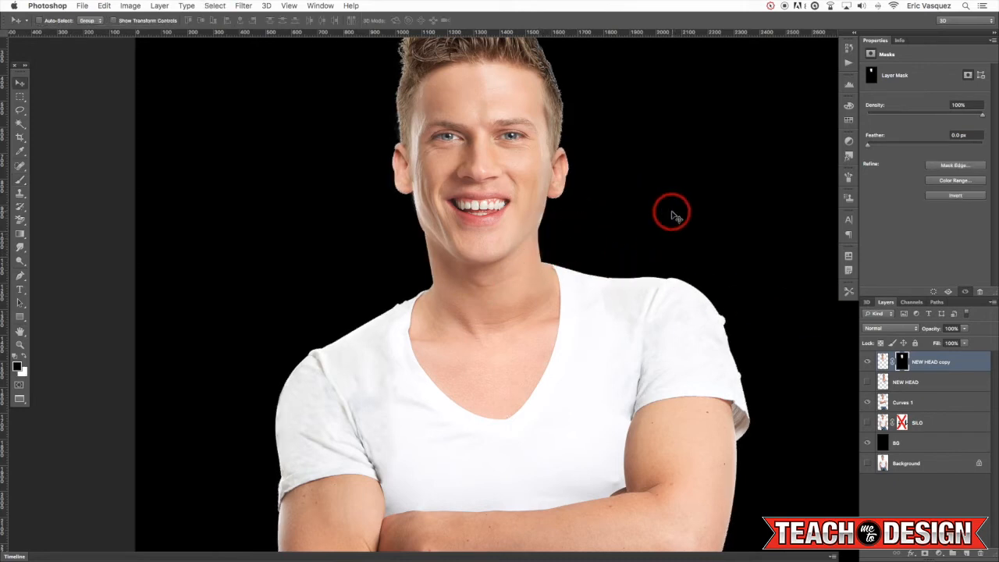
Merge the NEW HEAD copy, NEW HEAD and Curves 1 layers into a single layer
{"action": "key", "text": "super+minus"}
{"action": "key", "text": "super+minus"}
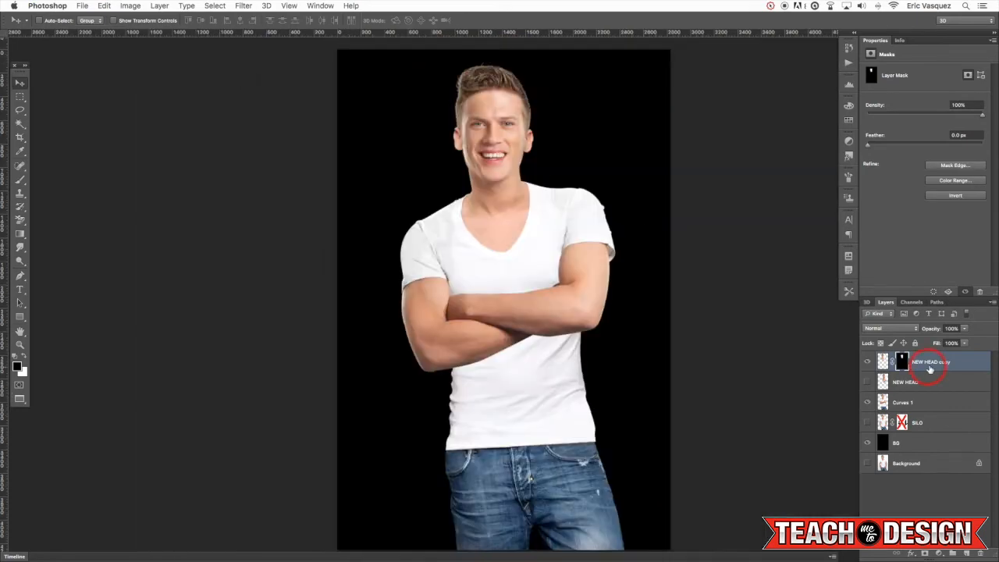
{"action": "left_click", "coordinate": [928, 399], "text": "shift"}
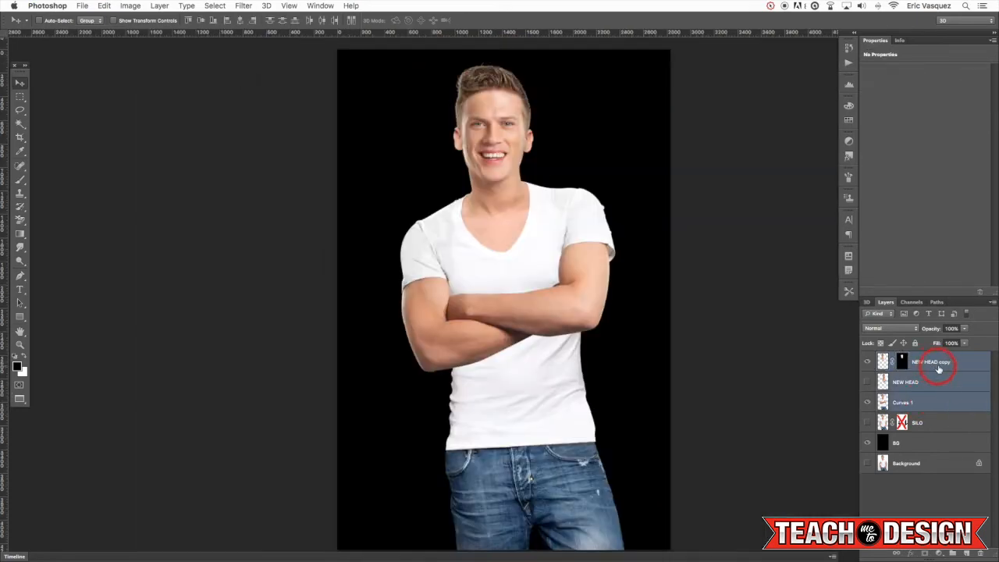
{"action": "key", "text": "super+e"}
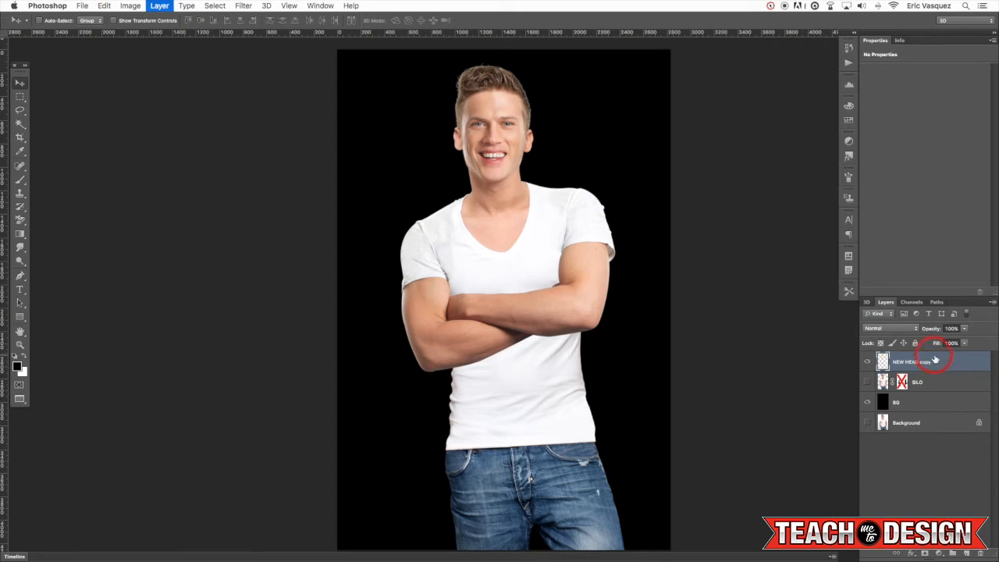
Compare the merged figure with the original SILO pose by toggling layer visibility, and return to the standard windowed screen mode
{"action": "left_click", "coordinate": [868, 382]}
{"action": "left_click", "coordinate": [869, 364]}
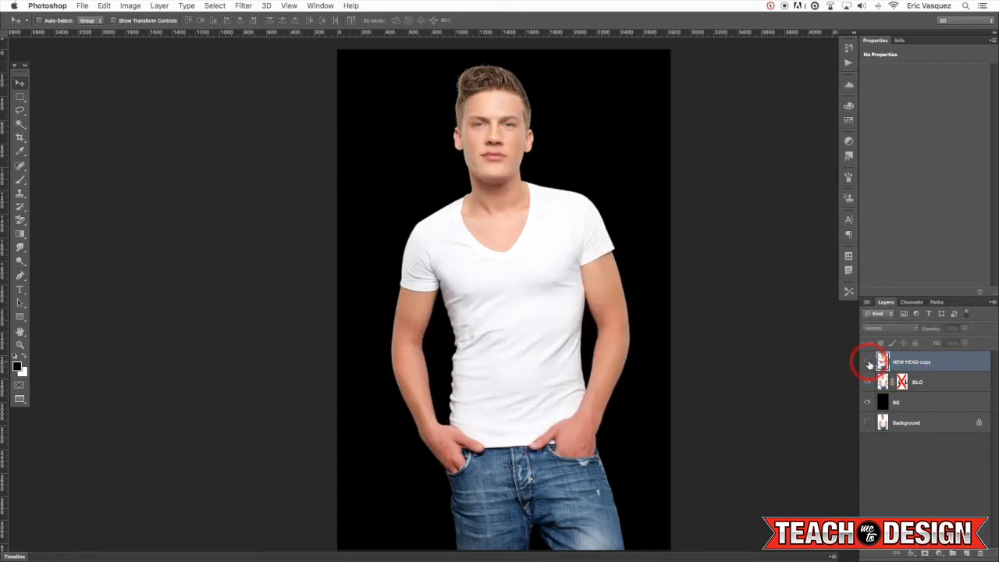
{"action": "left_click", "coordinate": [868, 363]}
{"action": "left_click", "coordinate": [866, 382]}
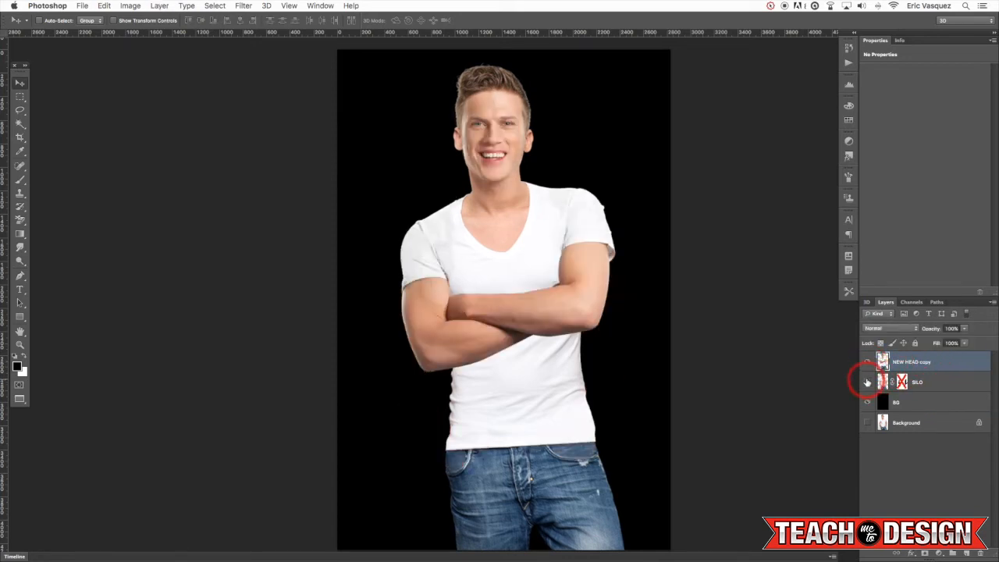
{"action": "key", "text": "f"}
{"action": "key", "text": "f"}
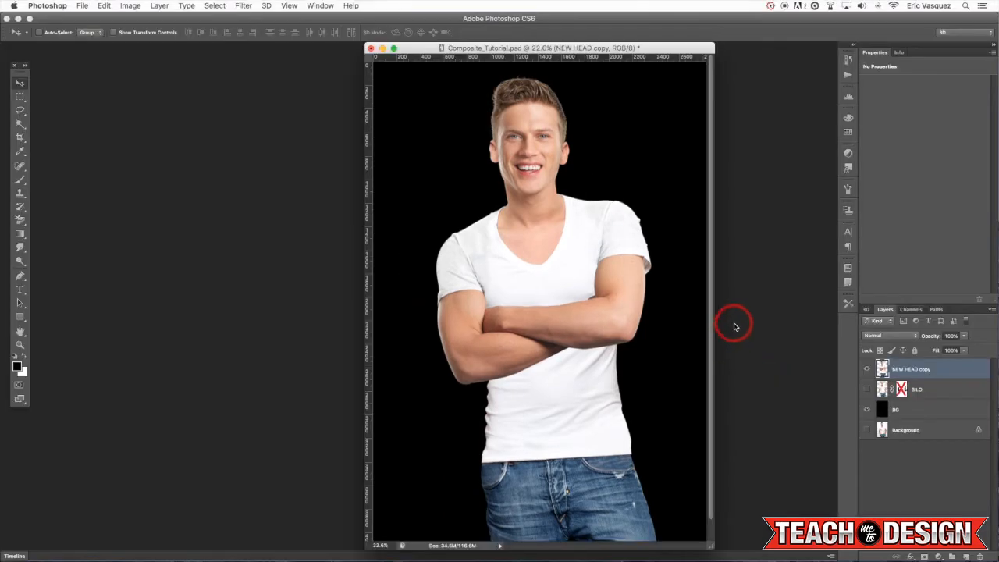
Restore the minimized Depositphotos_20291535_original.jpg document, hide Layer 1, and make its visible Background layer active
{"action": "mouse_move", "coordinate": [726, 557]}
{"action": "left_click", "coordinate": [754, 539]}
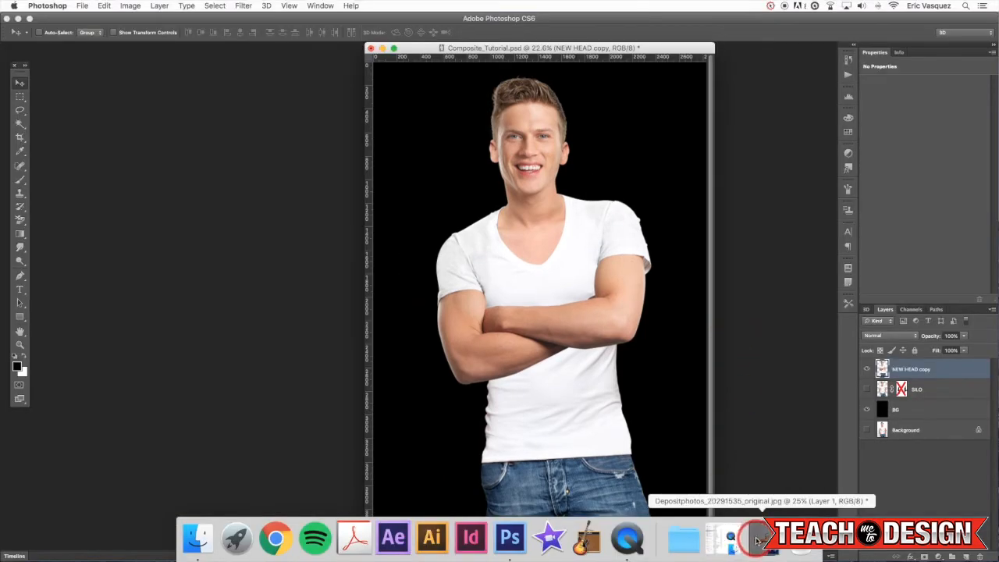
{"action": "left_click", "coordinate": [866, 373]}
{"action": "left_click", "coordinate": [866, 388]}
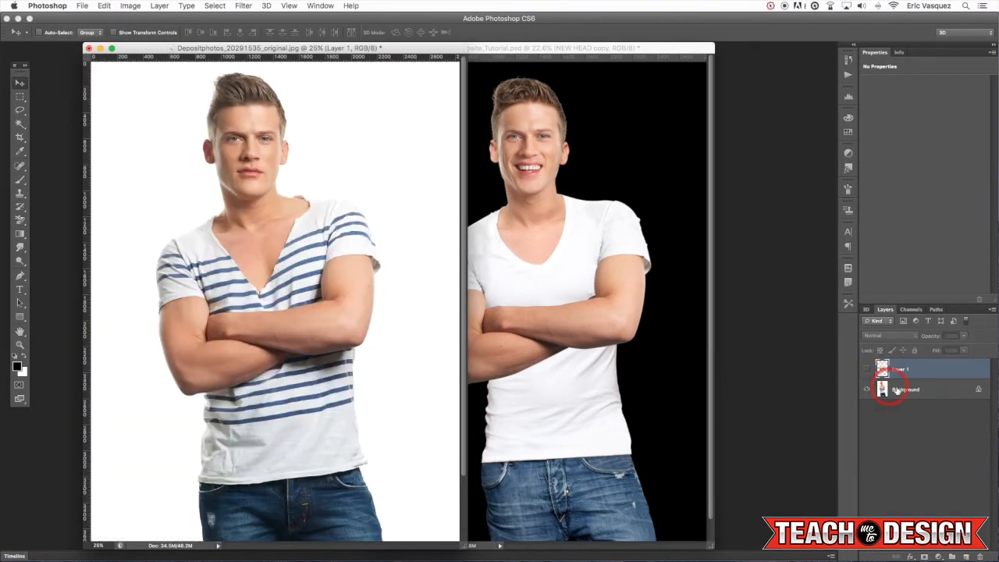
{"action": "left_click", "coordinate": [892, 388]}
Isolate the striped-shirt figure from its white backdrop with the Magic Wand, copy it to a new layer, and hide the Background layer
{"action": "left_click_drag", "start_coordinate": [434, 452], "coordinate": [428, 345]}
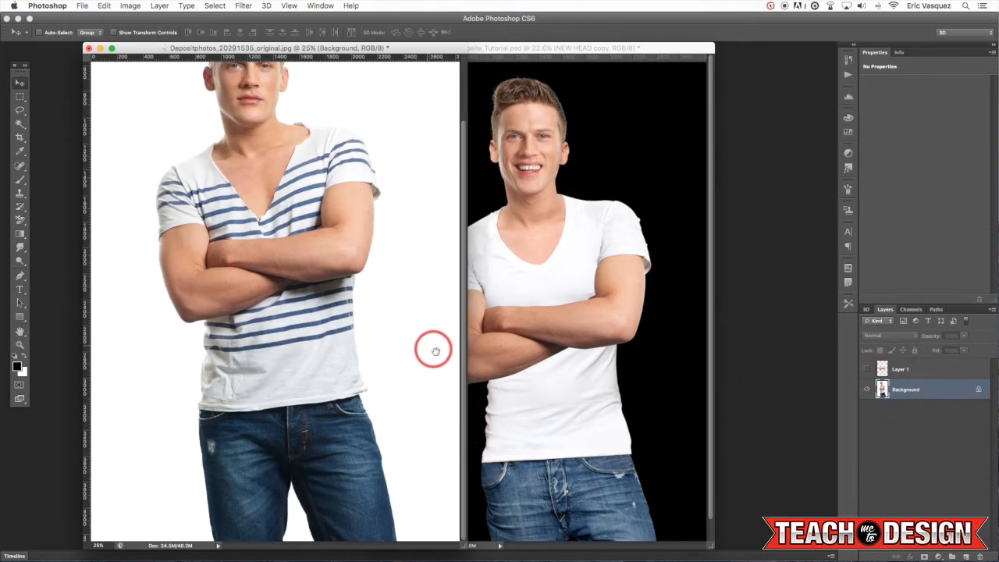
{"action": "key", "text": "w"}
{"action": "left_click", "coordinate": [440, 405]}
{"action": "left_click", "coordinate": [300, 520], "text": "shift"}
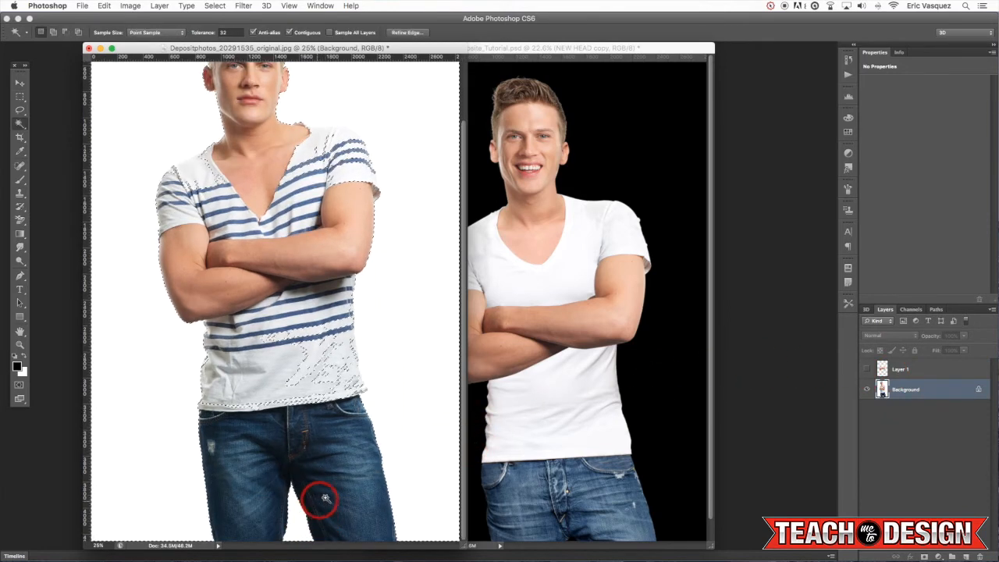
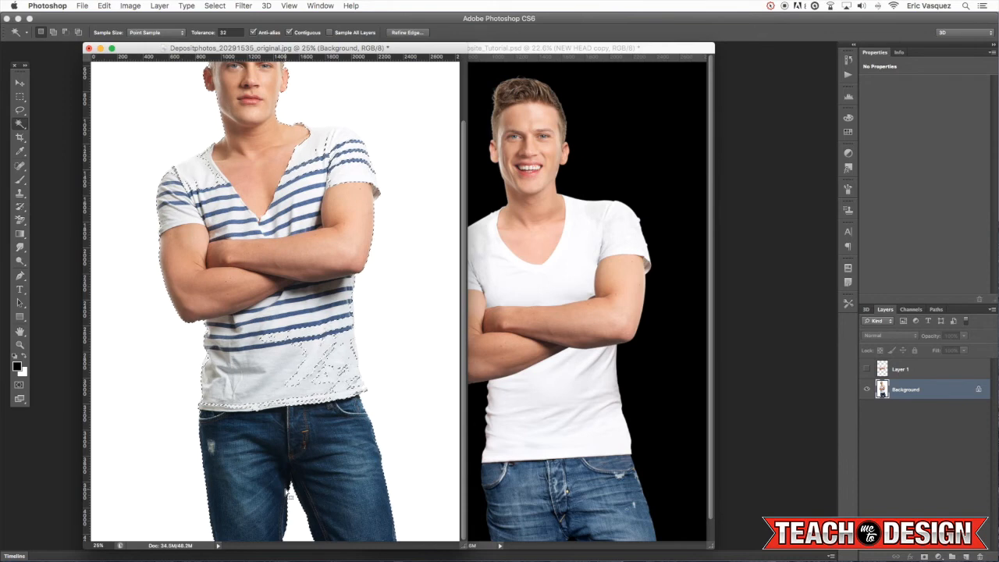
{"action": "key", "text": "ctrl+j"}
{"action": "key", "text": "v"}
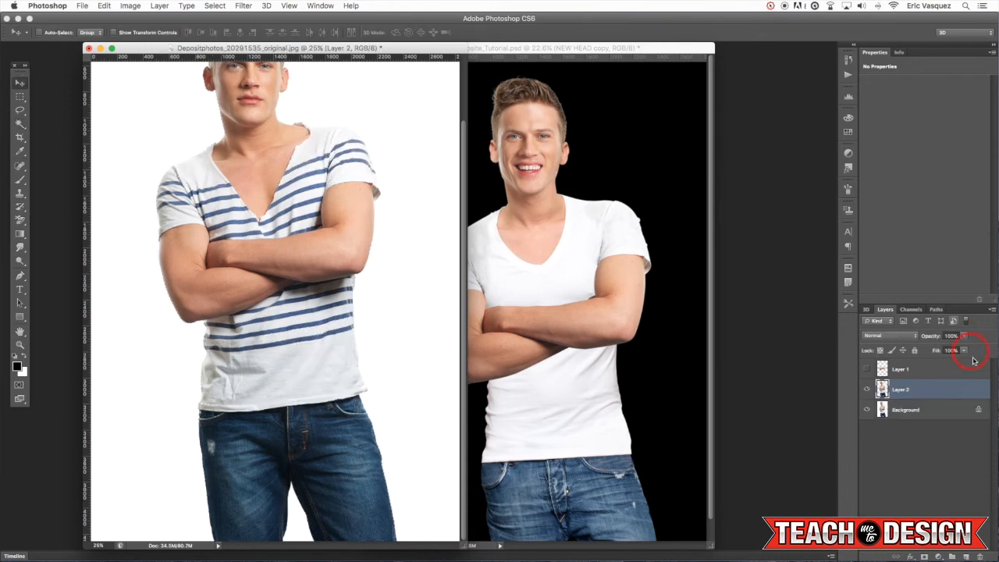
{"action": "left_click", "coordinate": [869, 409]}
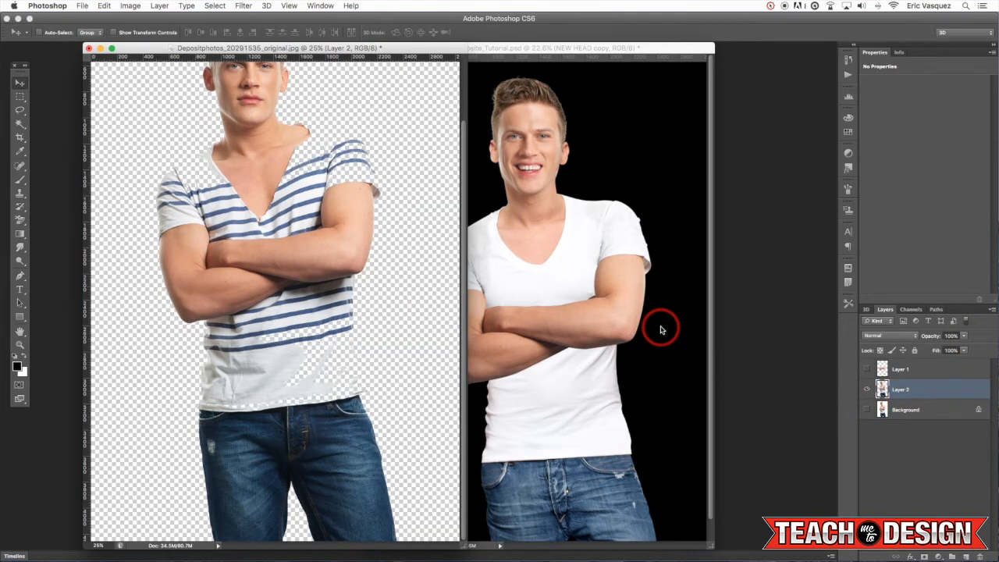
Lasso the jeans and lower shirt hem, copy them to a new layer, and hide Layer 2
{"action": "key", "text": "l"}
{"action": "key", "text": "f"}
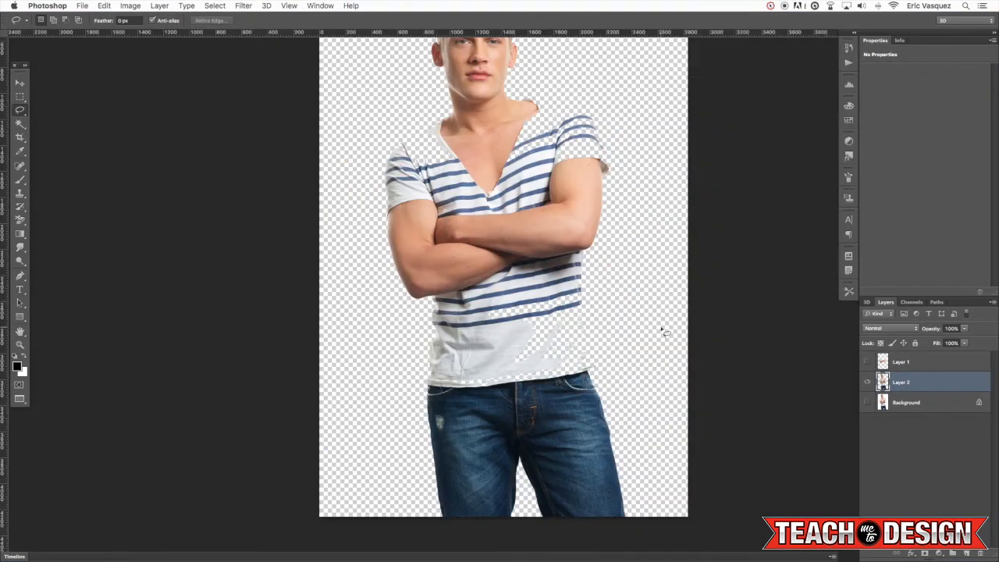
{"action": "mouse_move", "coordinate": [414, 379]}
{"action": "left_mouse_down"}
{"action": "mouse_move", "coordinate": [601, 361]}
{"action": "mouse_move", "coordinate": [638, 406]}
{"action": "mouse_move", "coordinate": [655, 510]}
{"action": "mouse_move", "coordinate": [564, 545]}
{"action": "mouse_move", "coordinate": [438, 528]}
{"action": "mouse_move", "coordinate": [407, 502]}
{"action": "mouse_move", "coordinate": [421, 434]}
{"action": "mouse_move", "coordinate": [436, 399]}
{"action": "left_mouse_up"}
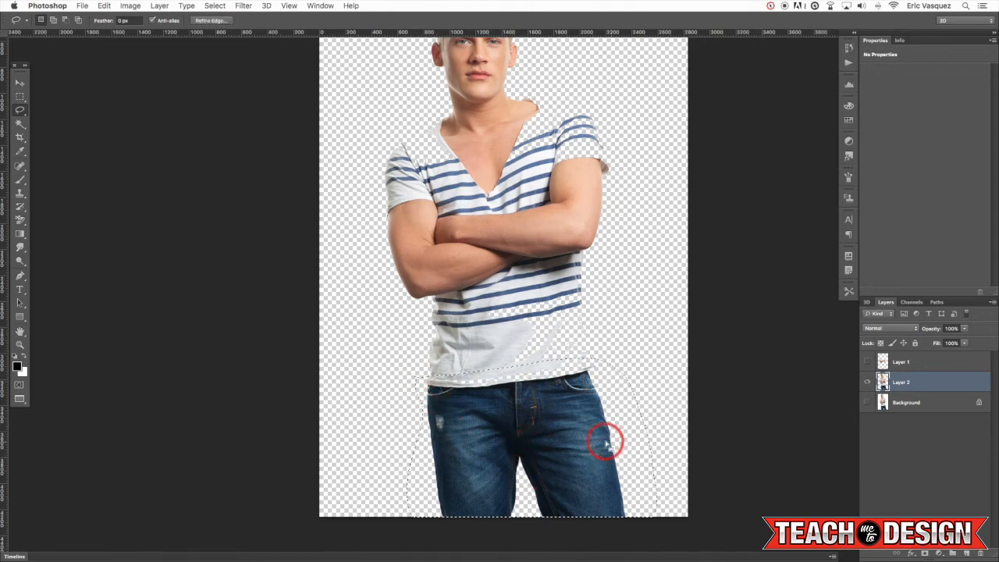
{"action": "key", "text": "super+j"}
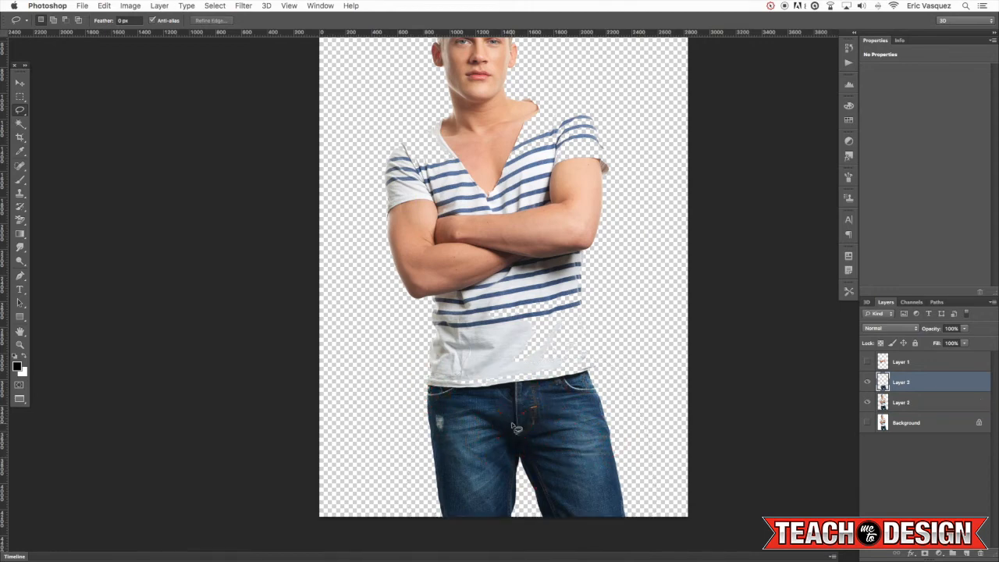
{"action": "key", "text": "v"}
{"action": "left_click", "coordinate": [867, 403]}
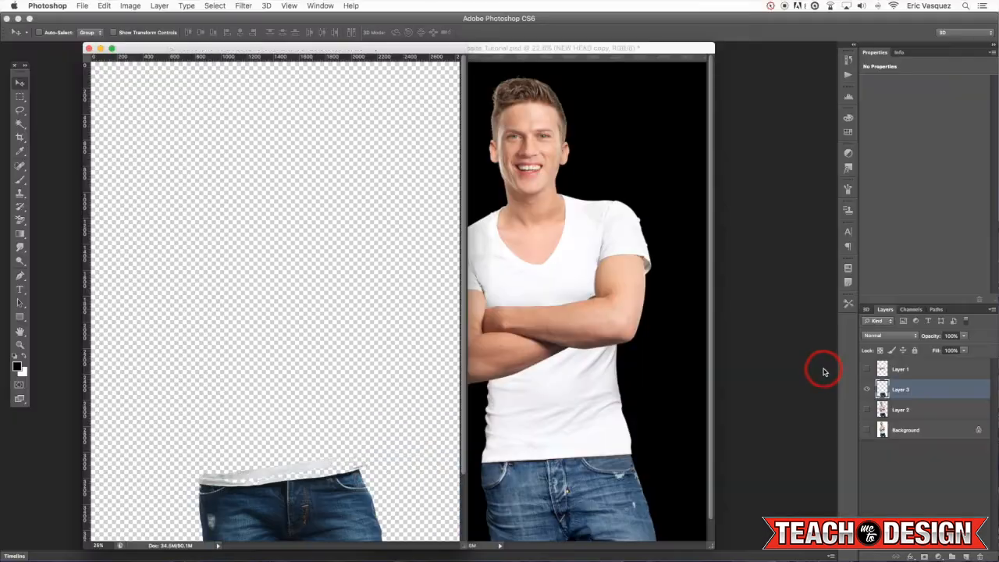
Copy the jeans layer into Composite_Tutorial.psd and close the source photo without saving
{"action": "left_click_drag", "start_coordinate": [912, 388], "coordinate": [624, 419]}
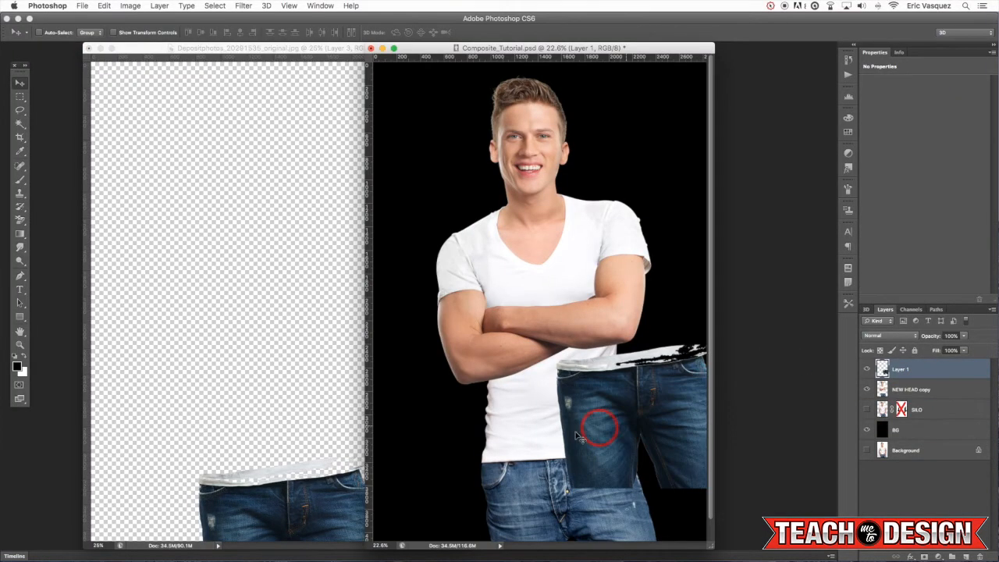
{"action": "left_click", "coordinate": [322, 451]}
{"action": "key", "text": "super+w"}
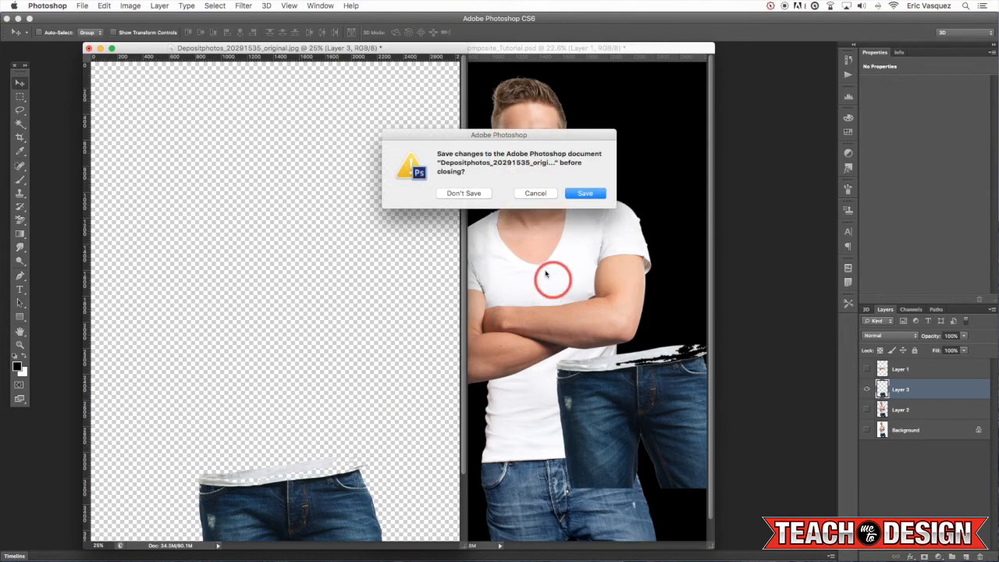
{"action": "left_click", "coordinate": [459, 192]}
Position the dark jeans over the figure's original jeans beneath the shirt and rotate them about 1.7 degrees
{"action": "key", "text": "f"}
{"action": "left_click_drag", "start_coordinate": [608, 388], "coordinate": [538, 478]}
{"action": "left_click_drag", "start_coordinate": [598, 456], "coordinate": [617, 409]}
{"action": "left_click_drag", "start_coordinate": [611, 413], "coordinate": [606, 413]}
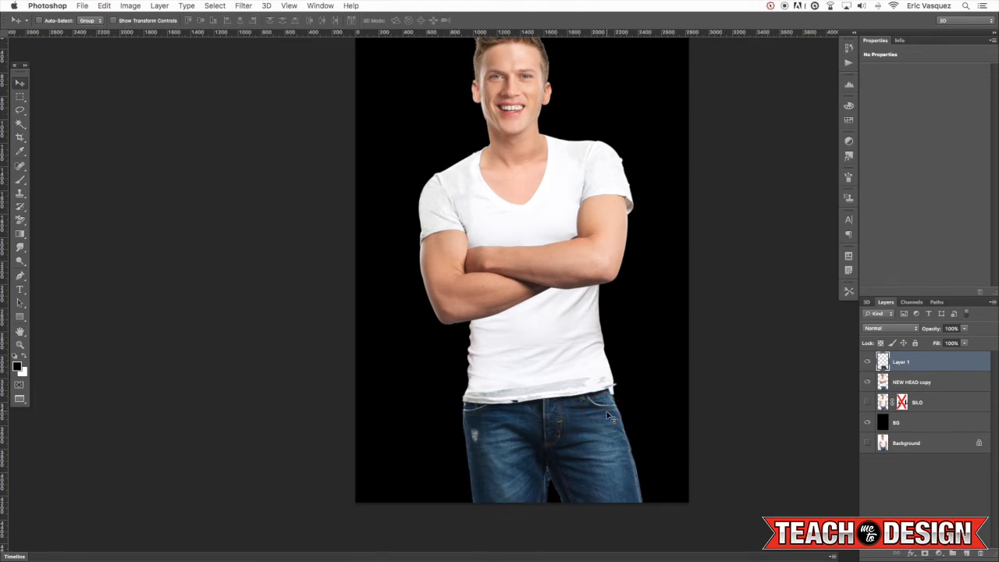
{"action": "key", "text": "super+t"}
{"action": "left_click_drag", "start_coordinate": [729, 339], "coordinate": [724, 332]}
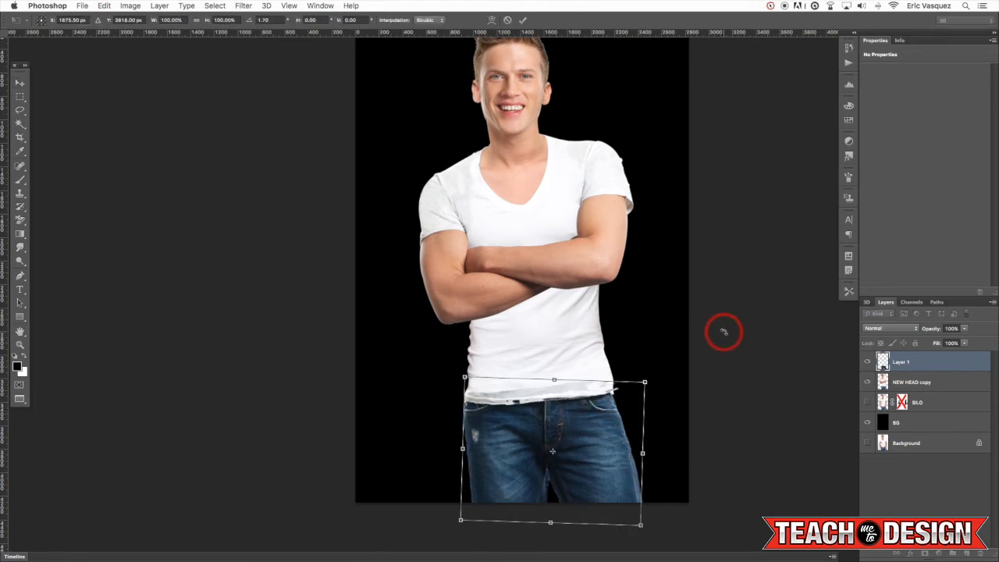
{"action": "key", "text": "Return"}
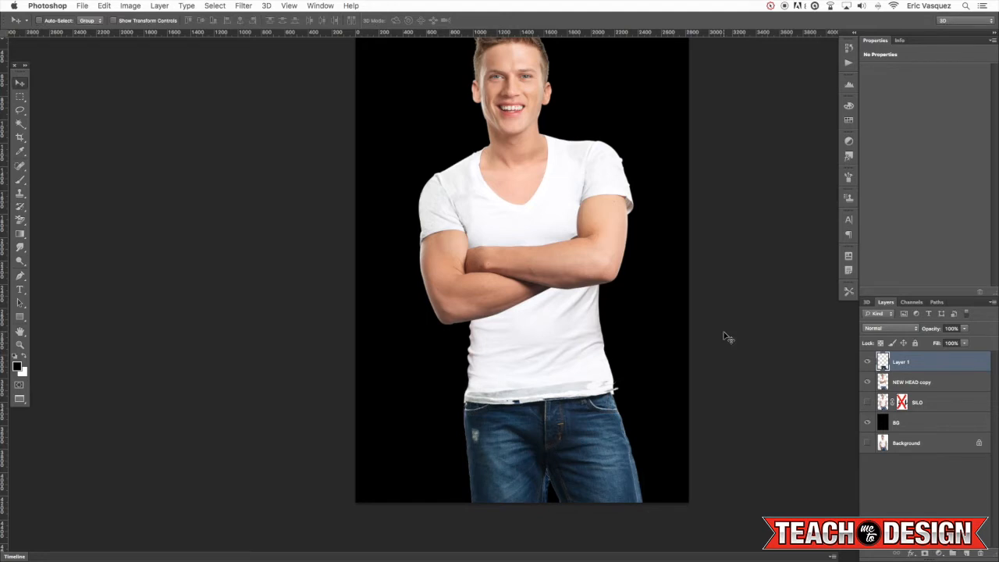
Compare the figure with and without the dark jeans by toggling Layer 1's visibility
{"action": "left_click", "coordinate": [869, 363]}
{"action": "left_click", "coordinate": [868, 363]}
{"action": "left_click", "coordinate": [868, 363]}
{"action": "left_click", "coordinate": [868, 362]}
{"action": "left_click_drag", "start_coordinate": [609, 407], "coordinate": [620, 413]}
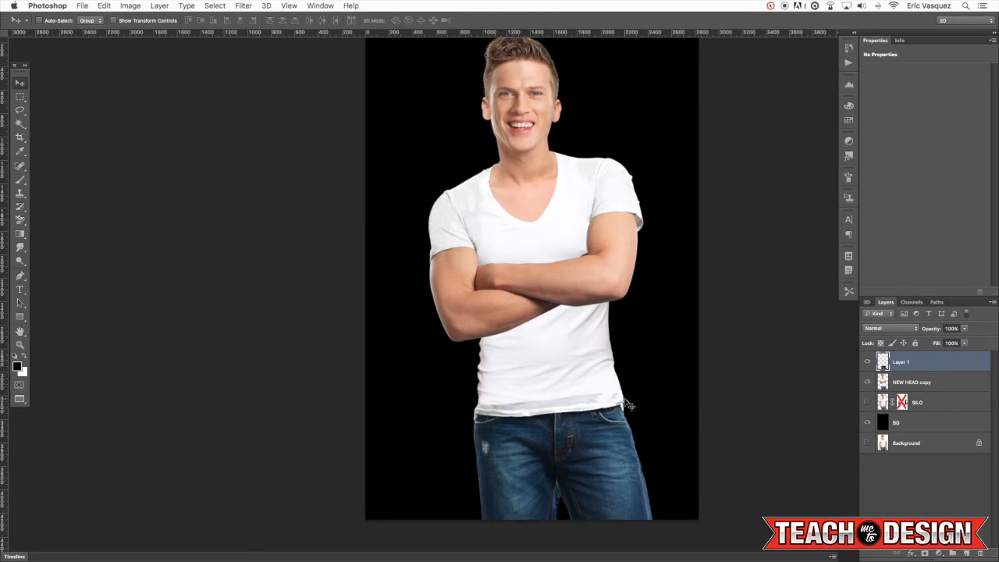
Add a layer mask to NEW HEAD copy and paint out the original jeans around the new pair
{"action": "left_click", "coordinate": [915, 409]}
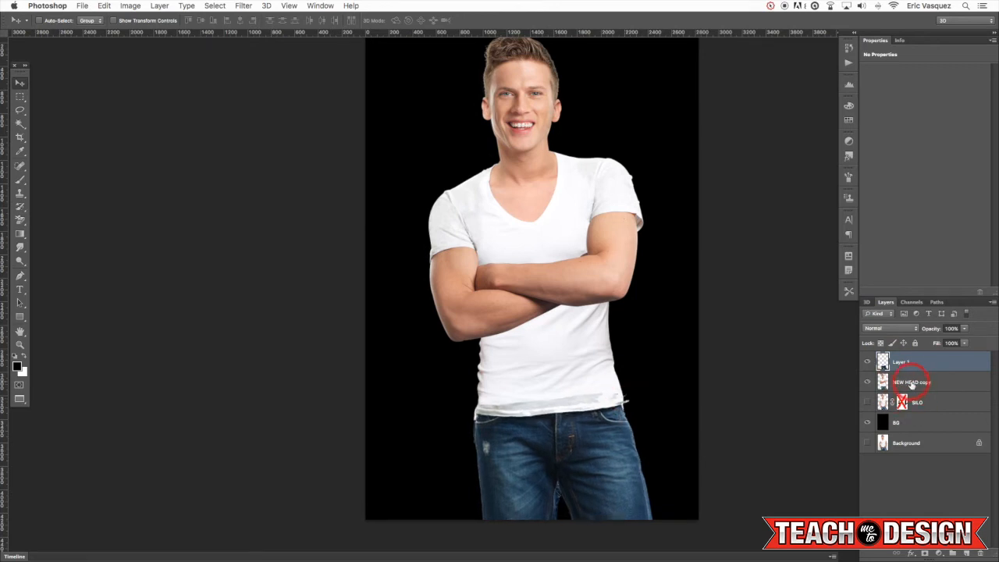
{"action": "left_click", "coordinate": [910, 383]}
{"action": "left_click", "coordinate": [925, 553]}
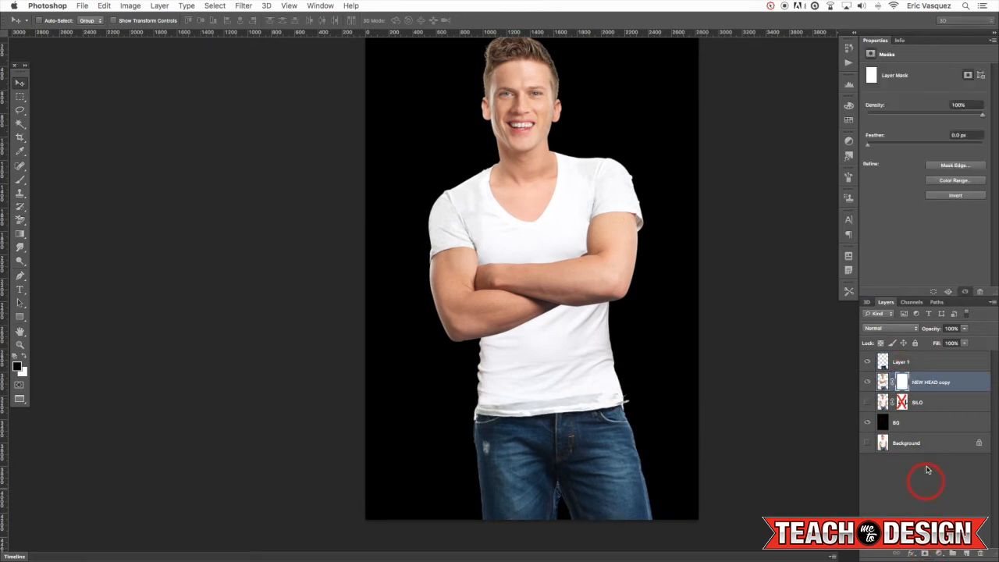
{"action": "key", "text": "super+plus"}
{"action": "key", "text": "b"}
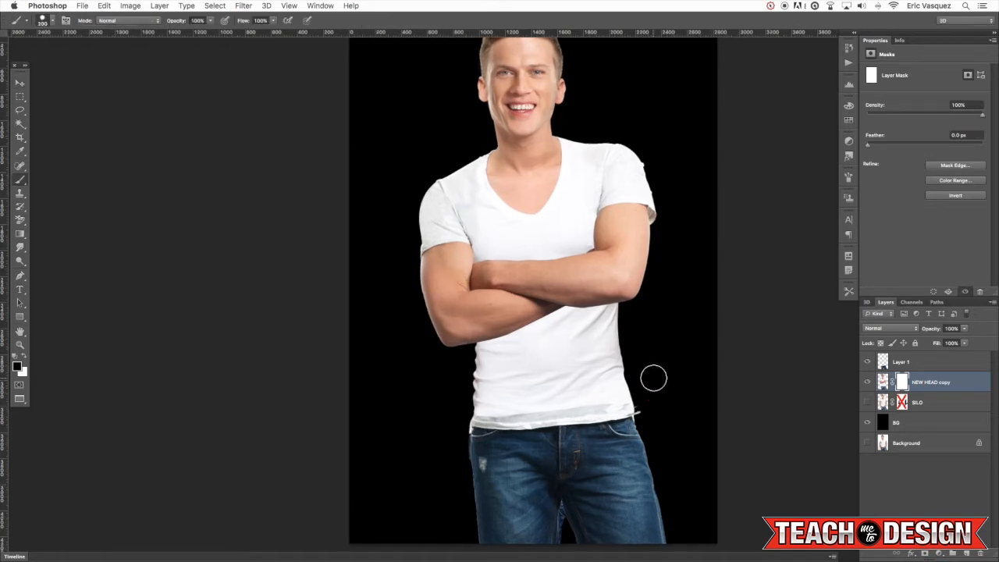
{"action": "left_click_drag", "start_coordinate": [647, 402], "coordinate": [682, 336]}
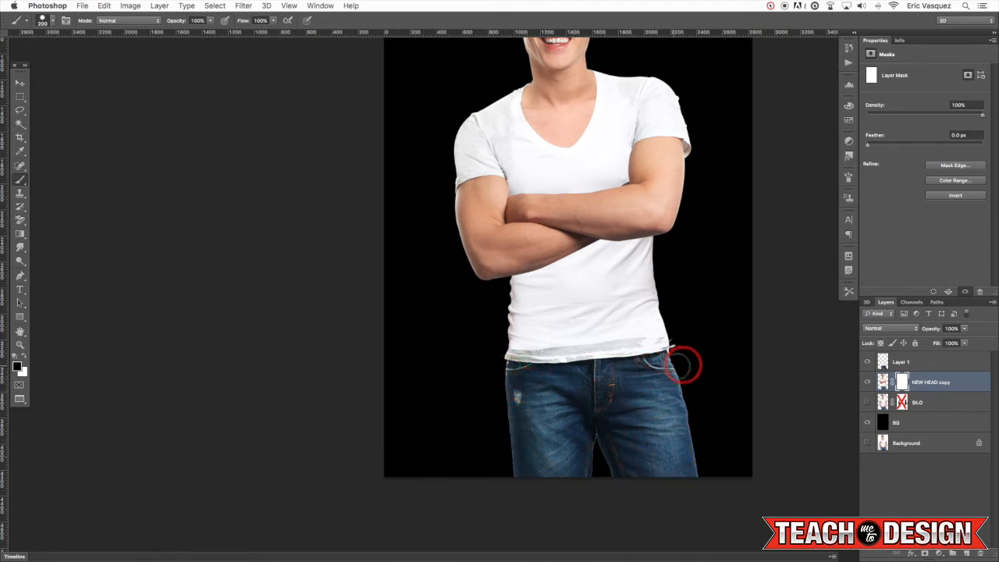
{"action": "mouse_move", "coordinate": [683, 365]}
{"action": "left_mouse_down"}
{"action": "mouse_move", "coordinate": [652, 368]}
{"action": "mouse_move", "coordinate": [676, 359]}
{"action": "mouse_move", "coordinate": [530, 388]}
{"action": "mouse_move", "coordinate": [577, 388]}
{"action": "mouse_move", "coordinate": [589, 435]}
{"action": "mouse_move", "coordinate": [629, 473]}
{"action": "mouse_move", "coordinate": [604, 426]}
{"action": "left_mouse_up"}
Add a layer mask to the dark jeans on Layer 1
{"action": "key", "text": "super+plus"}
{"action": "key", "text": "super+plus"}
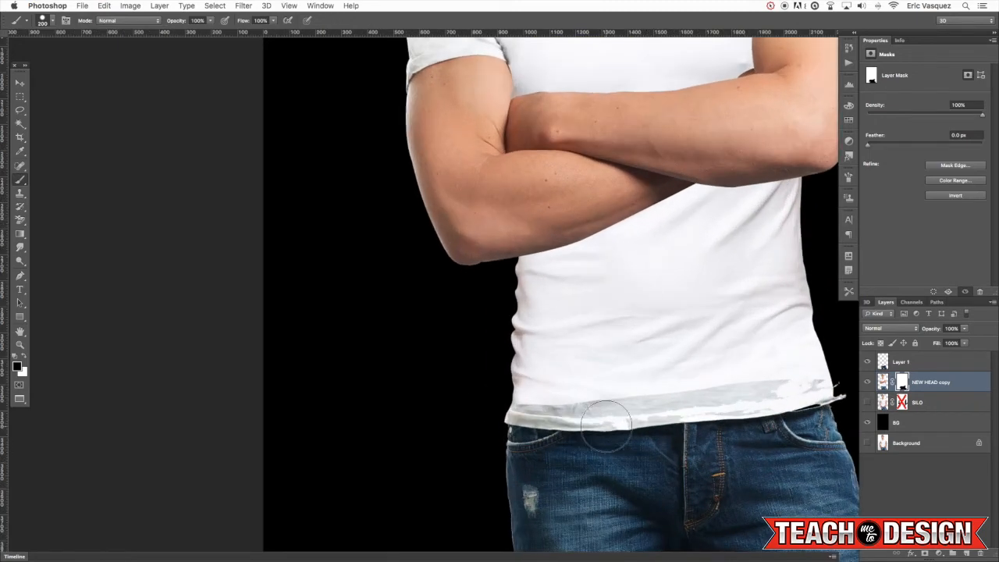
{"action": "key", "text": "super+plus"}
{"action": "key", "text": "super+minus"}
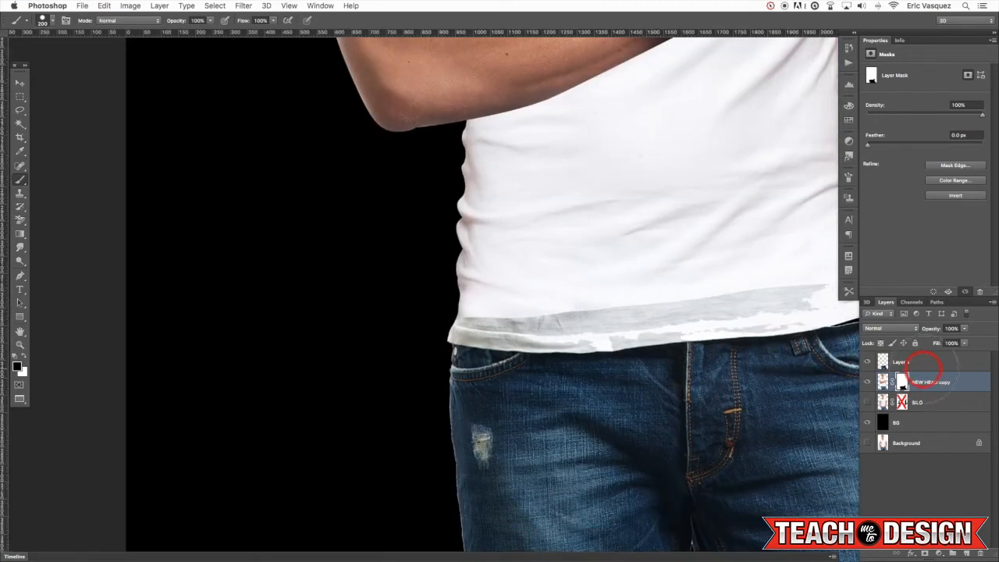
{"action": "left_click", "coordinate": [918, 361]}
{"action": "left_click", "coordinate": [925, 553]}
{"action": "key", "text": "super+minus"}
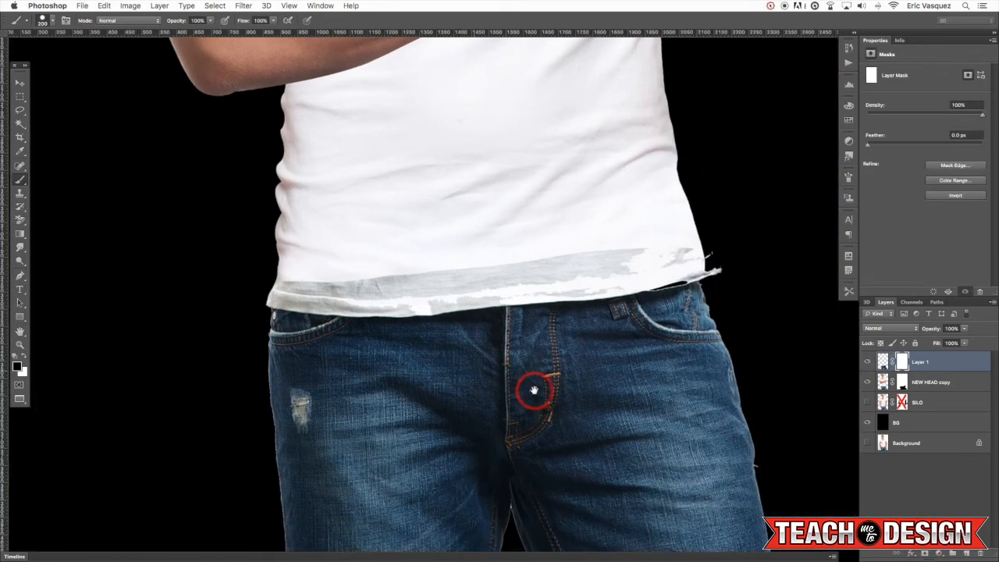
Reduce the brush size to 10 and mask out the stray shirt scraps at the jeans' outer hem corner
{"action": "key", "text": "bracketleft"}
{"action": "key", "text": "bracketleft"}
{"action": "key", "text": "bracketleft"}
{"action": "key", "text": "bracketleft"}
{"action": "key", "text": "bracketleft"}
{"action": "key", "text": "bracketleft"}
{"action": "key", "text": "bracketleft"}
{"action": "key", "text": "bracketleft"}
{"action": "key", "text": "bracketleft"}
{"action": "key", "text": "bracketleft"}
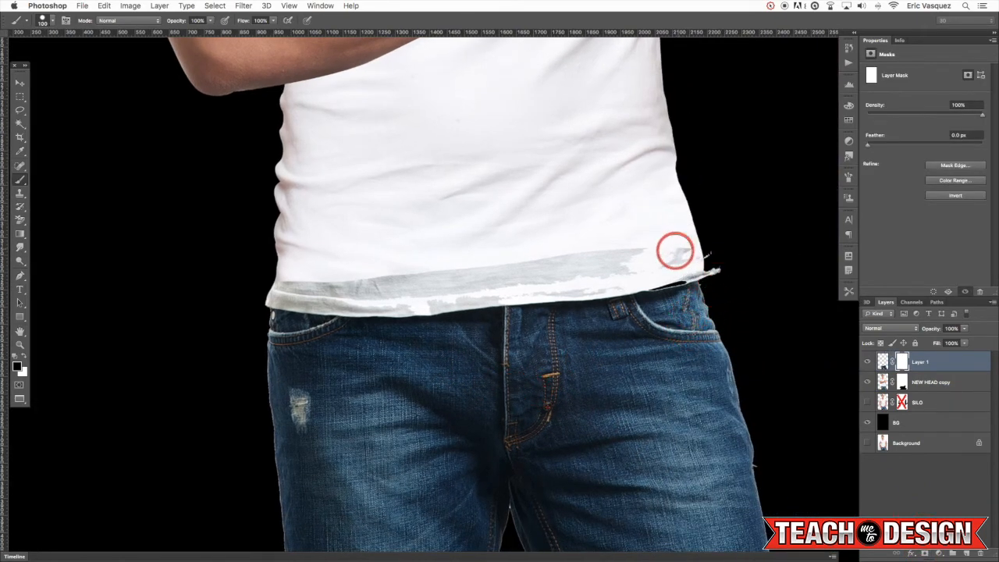
{"action": "key", "text": "bracketleft"}
{"action": "key", "text": "bracketleft"}
{"action": "key", "text": "bracketleft"}
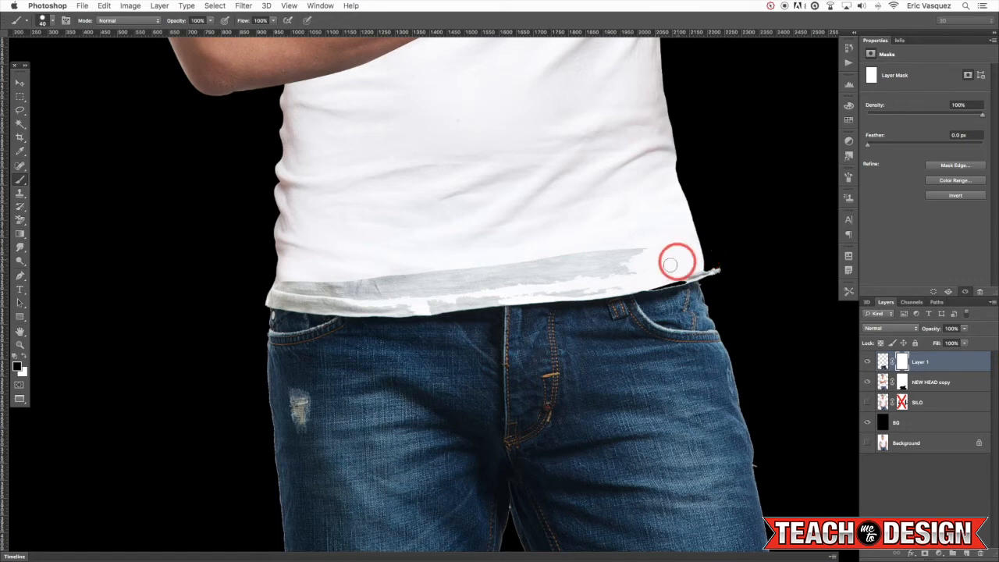
{"action": "key", "text": "bracketleft"}
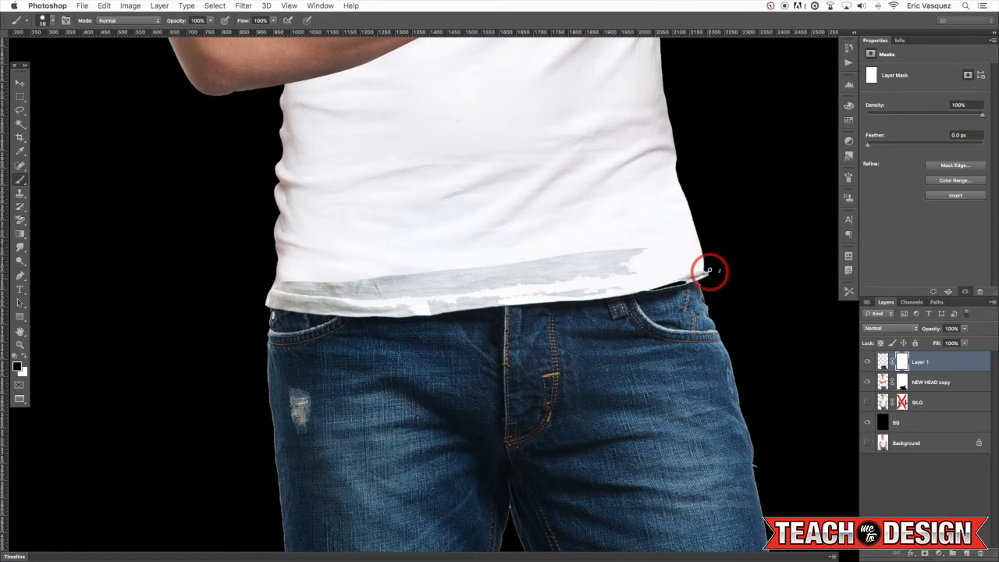
{"action": "left_click_drag", "start_coordinate": [707, 272], "coordinate": [718, 276]}
Enlarge the brush and mask out the grey shirt band across the top of the dark jeans
{"action": "key", "text": "bracketright"}
{"action": "key", "text": "bracketright"}
{"action": "key", "text": "bracketright"}
{"action": "key", "text": "bracketright"}
{"action": "key", "text": "bracketright"}
{"action": "mouse_move", "coordinate": [617, 261]}
{"action": "left_mouse_down"}
{"action": "mouse_move", "coordinate": [562, 283]}
{"action": "mouse_move", "coordinate": [283, 300]}
{"action": "mouse_move", "coordinate": [429, 310]}
{"action": "mouse_move", "coordinate": [343, 289]}
{"action": "left_mouse_up"}
Refine the Layer 1 mask along the waistband and shirt hem using a size 10 brush
{"action": "key", "text": "super+plus"}
{"action": "key", "text": "x"}
{"action": "key", "text": "bracketleft"}
{"action": "key", "text": "bracketleft"}
{"action": "key", "text": "bracketleft"}
{"action": "key", "text": "bracketleft"}
{"action": "key", "text": "bracketleft"}
{"action": "mouse_move", "coordinate": [334, 334]}
{"action": "left_mouse_down"}
{"action": "mouse_move", "coordinate": [303, 334]}
{"action": "mouse_move", "coordinate": [348, 330]}
{"action": "mouse_move", "coordinate": [297, 330]}
{"action": "mouse_move", "coordinate": [413, 334]}
{"action": "mouse_move", "coordinate": [374, 334]}
{"action": "mouse_move", "coordinate": [447, 324]}
{"action": "mouse_move", "coordinate": [321, 336]}
{"action": "mouse_move", "coordinate": [407, 324]}
{"action": "mouse_move", "coordinate": [341, 323]}
{"action": "mouse_move", "coordinate": [477, 310]}
{"action": "mouse_move", "coordinate": [284, 306]}
{"action": "mouse_move", "coordinate": [310, 320]}
{"action": "left_mouse_up"}
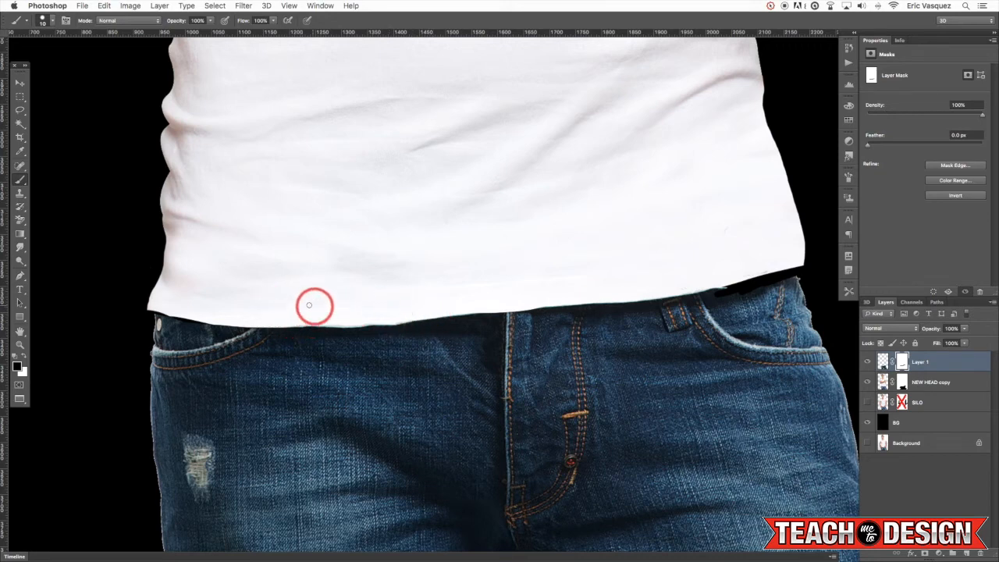
Check the hem transition with and without the dark jeans by toggling Layer 1's visibility
{"action": "left_click", "coordinate": [868, 363]}
{"action": "left_click", "coordinate": [868, 363]}
{"action": "left_click", "coordinate": [869, 363]}
{"action": "left_click", "coordinate": [869, 364]}
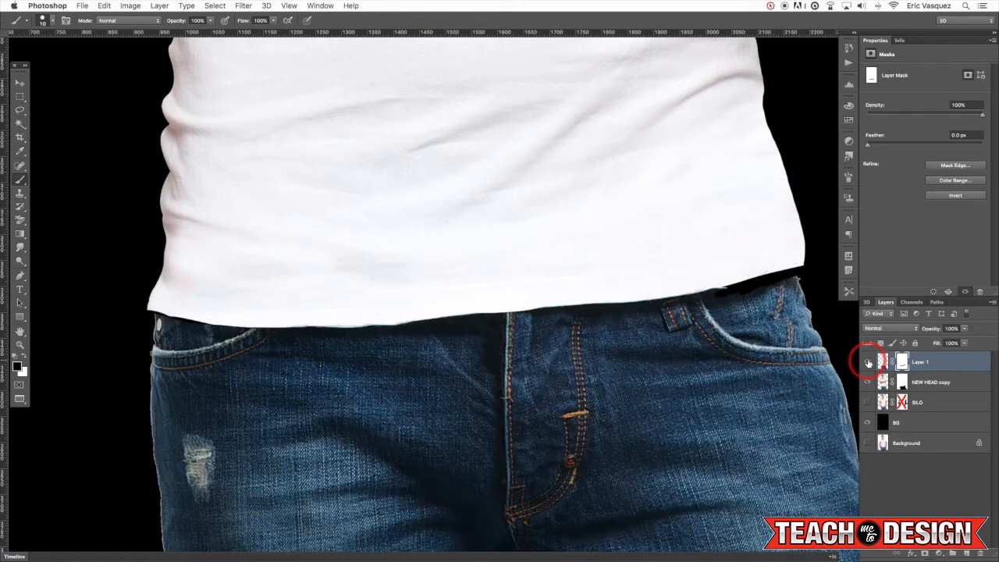
{"action": "left_click", "coordinate": [868, 364]}
{"action": "left_click", "coordinate": [868, 363]}
Hide Layer 1 and paint white on the NEW HEAD copy mask to restore the white shirt's lower hem and corner
{"action": "left_click", "coordinate": [904, 363]}
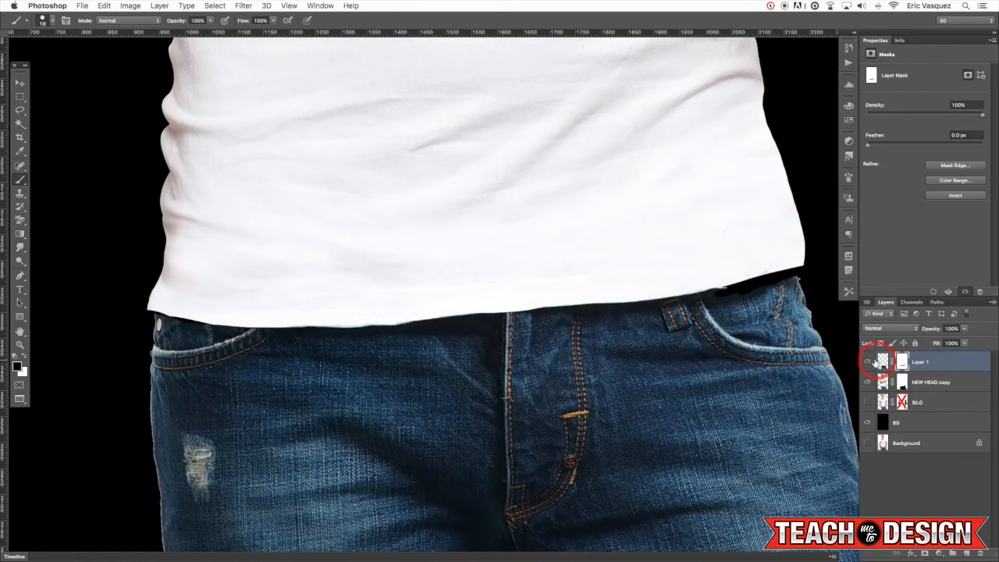
{"action": "left_click", "coordinate": [869, 363]}
{"action": "left_click", "coordinate": [903, 382]}
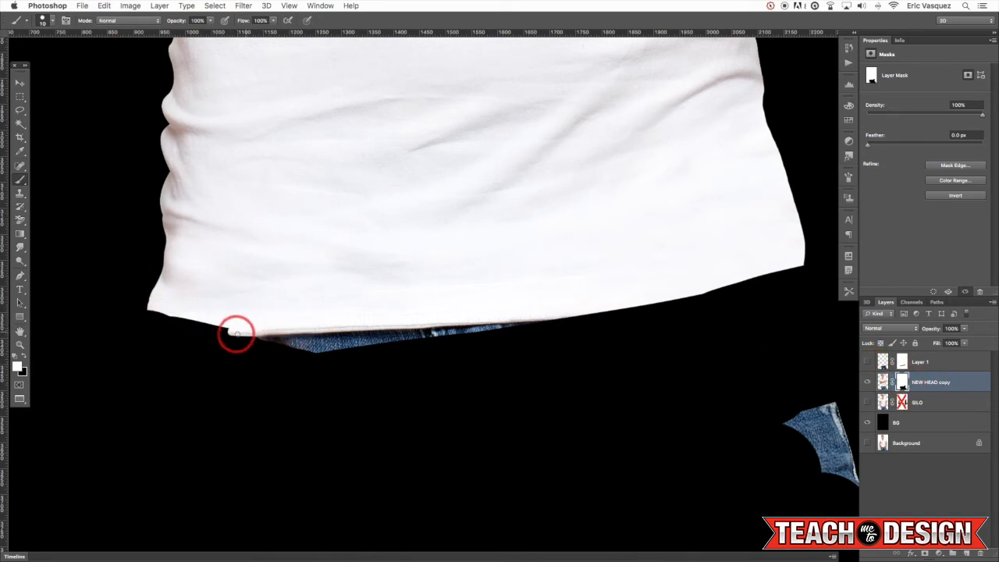
{"action": "mouse_move", "coordinate": [200, 332]}
{"action": "left_mouse_down"}
{"action": "mouse_move", "coordinate": [242, 332]}
{"action": "mouse_move", "coordinate": [176, 333]}
{"action": "mouse_move", "coordinate": [203, 335]}
{"action": "mouse_move", "coordinate": [154, 322]}
{"action": "mouse_move", "coordinate": [151, 309]}
{"action": "mouse_move", "coordinate": [149, 325]}
{"action": "mouse_move", "coordinate": [163, 320]}
{"action": "mouse_move", "coordinate": [154, 312]}
{"action": "mouse_move", "coordinate": [230, 330]}
{"action": "mouse_move", "coordinate": [183, 327]}
{"action": "mouse_move", "coordinate": [196, 334]}
{"action": "mouse_move", "coordinate": [256, 337]}
{"action": "mouse_move", "coordinate": [149, 330]}
{"action": "mouse_move", "coordinate": [195, 335]}
{"action": "left_mouse_up"}
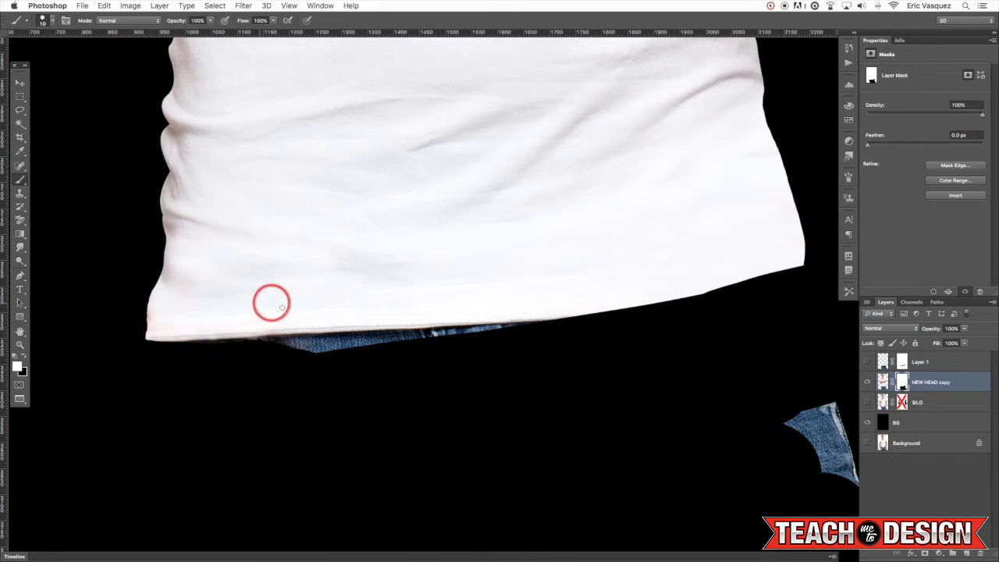
Show Layer 1, set its opacity to 50%, and mask out the jeans overlapping the restored shirt hem
{"action": "left_click", "coordinate": [867, 362]}
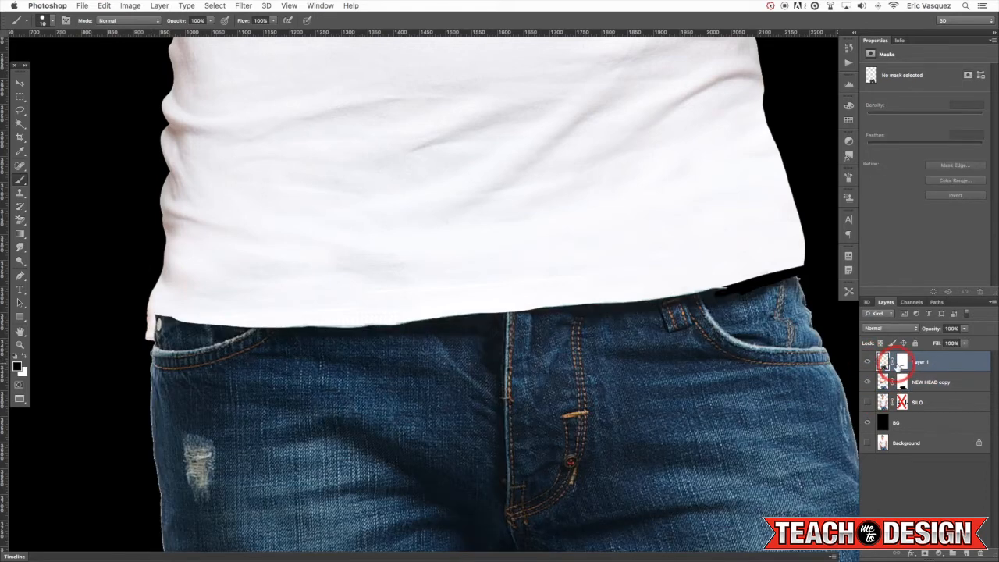
{"action": "left_click", "coordinate": [900, 363]}
{"action": "key", "text": "v"}
{"action": "key", "text": "5"}
{"action": "key", "text": "b"}
{"action": "key", "text": "x"}
{"action": "mouse_move", "coordinate": [156, 312]}
{"action": "left_mouse_down"}
{"action": "mouse_move", "coordinate": [268, 327]}
{"action": "mouse_move", "coordinate": [178, 327]}
{"action": "mouse_move", "coordinate": [248, 327]}
{"action": "mouse_move", "coordinate": [287, 304]}
{"action": "mouse_move", "coordinate": [238, 332]}
{"action": "mouse_move", "coordinate": [430, 311]}
{"action": "mouse_move", "coordinate": [473, 296]}
{"action": "mouse_move", "coordinate": [449, 312]}
{"action": "mouse_move", "coordinate": [374, 329]}
{"action": "mouse_move", "coordinate": [446, 323]}
{"action": "left_mouse_up"}
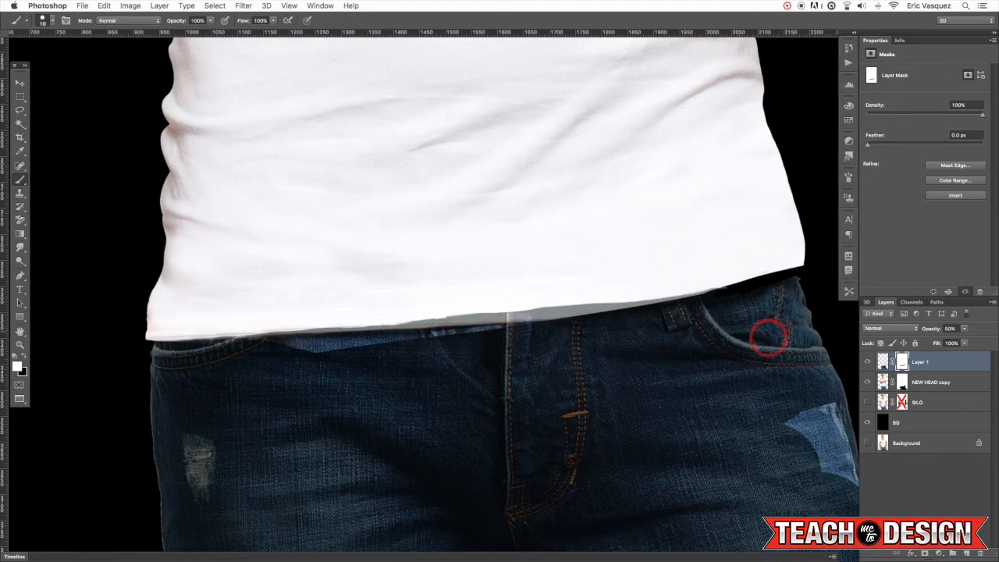
Return Layer 1 to 100% opacity and compare the hem with and without the dark jeans
{"action": "key", "text": "v"}
{"action": "key", "text": "0"}
{"action": "key", "text": "x"}
{"action": "left_click", "coordinate": [867, 362]}
{"action": "left_click", "coordinate": [867, 361]}
{"action": "key", "text": "b"}
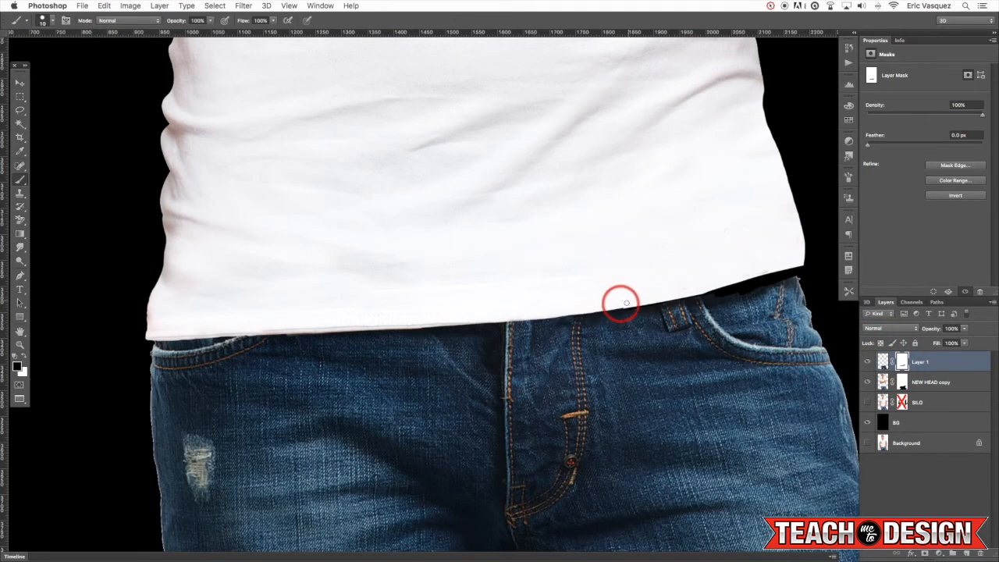
Check the whole figure by toggling the visibility of Layer 1 and the SILO layer
{"action": "key", "text": "v"}
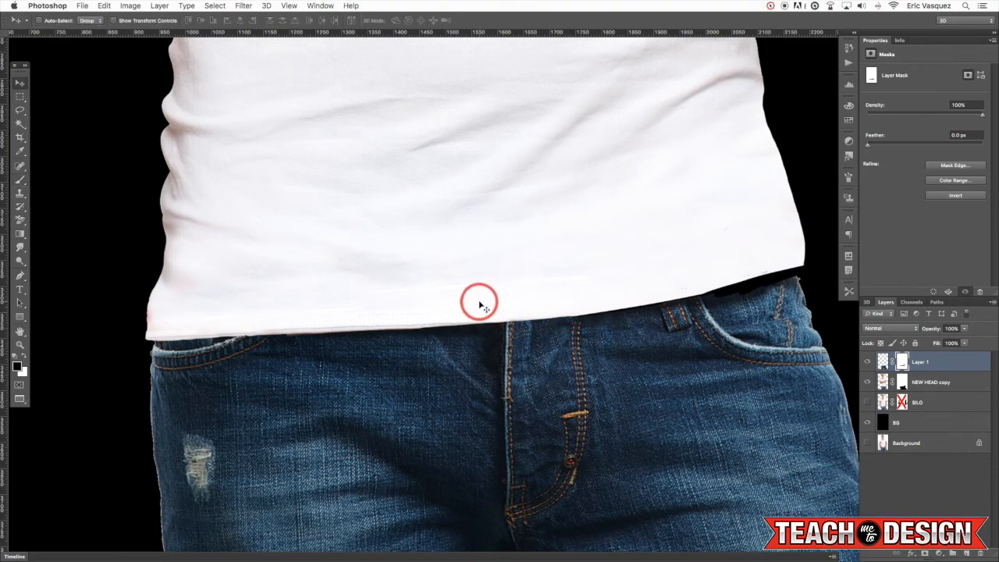
{"action": "key", "text": "super+0"}
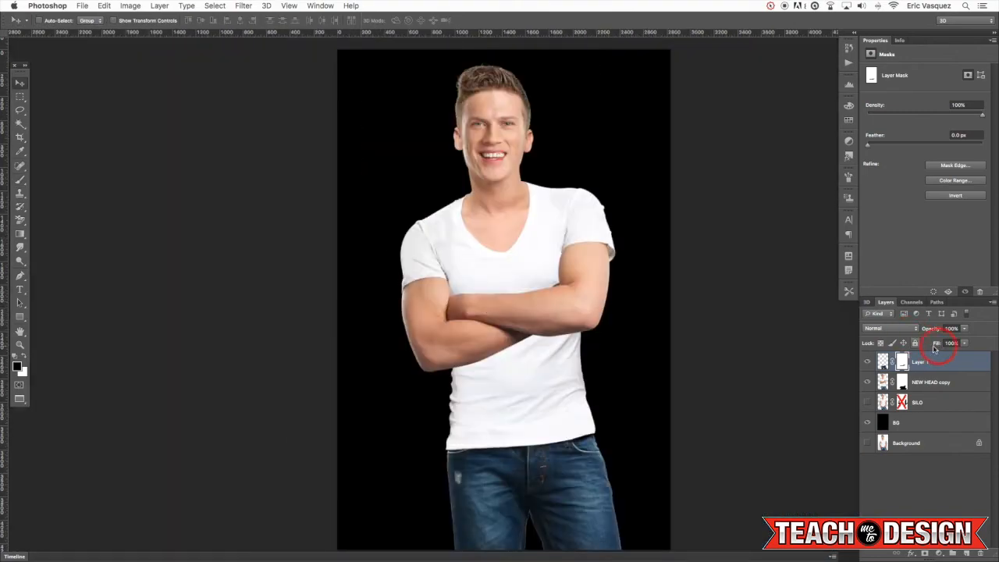
{"action": "left_click", "coordinate": [867, 362]}
{"action": "left_click", "coordinate": [867, 362]}
{"action": "left_click", "coordinate": [868, 402]}
{"action": "left_click", "coordinate": [868, 402]}
Merge Layer 1 and NEW HEAD copy into one layer and compare the result with the SILO figure
{"action": "left_click", "coordinate": [946, 372]}
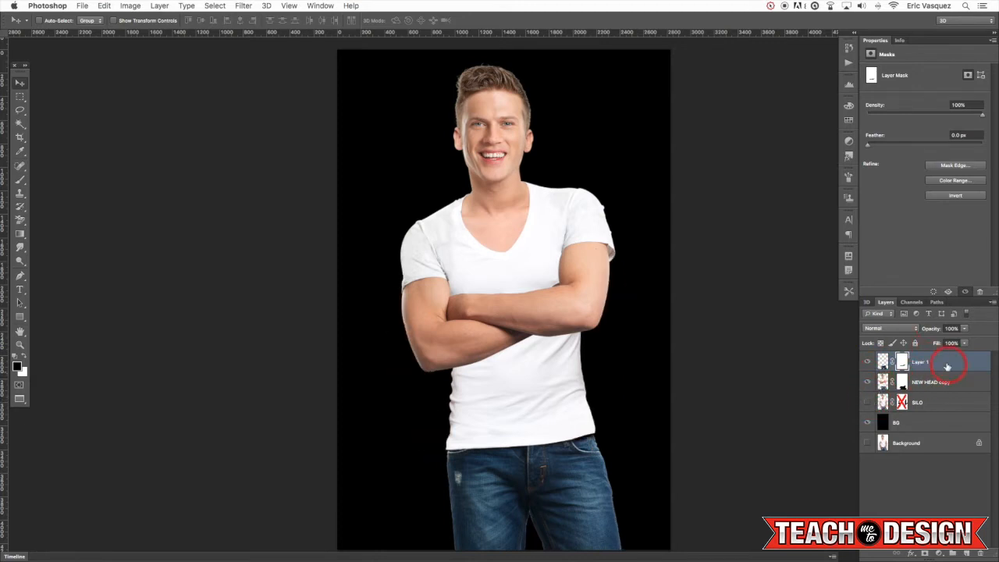
{"action": "left_click", "coordinate": [926, 380], "text": "shift"}
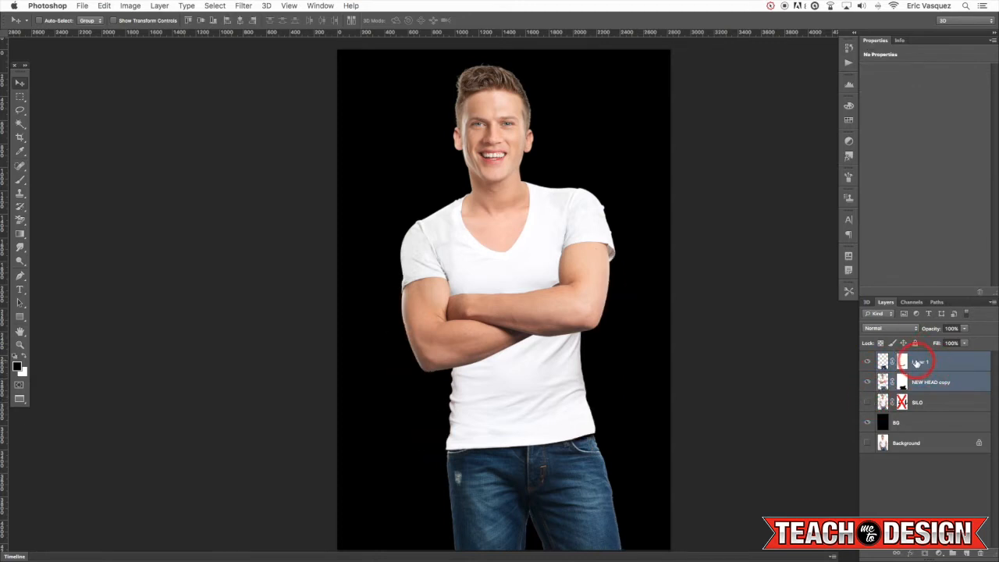
{"action": "key", "text": "super+e"}
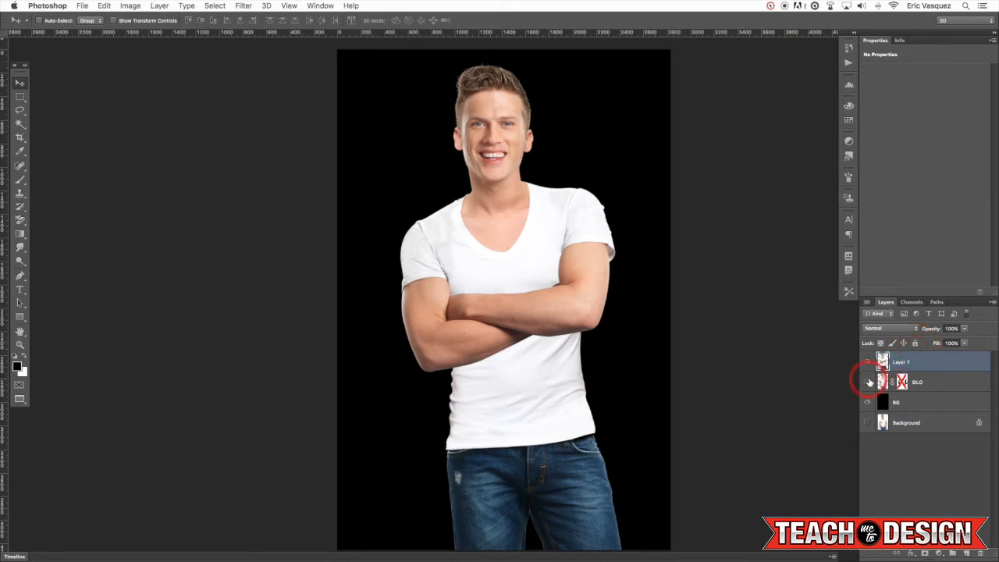
{"action": "left_click", "coordinate": [867, 362]}
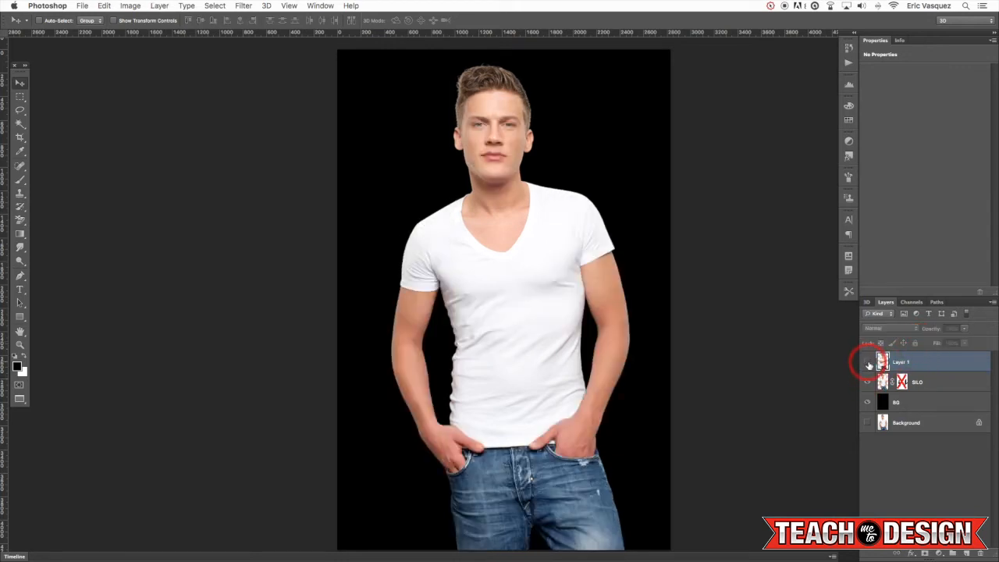
{"action": "left_click", "coordinate": [867, 383]}
{"action": "left_click", "coordinate": [867, 362]}
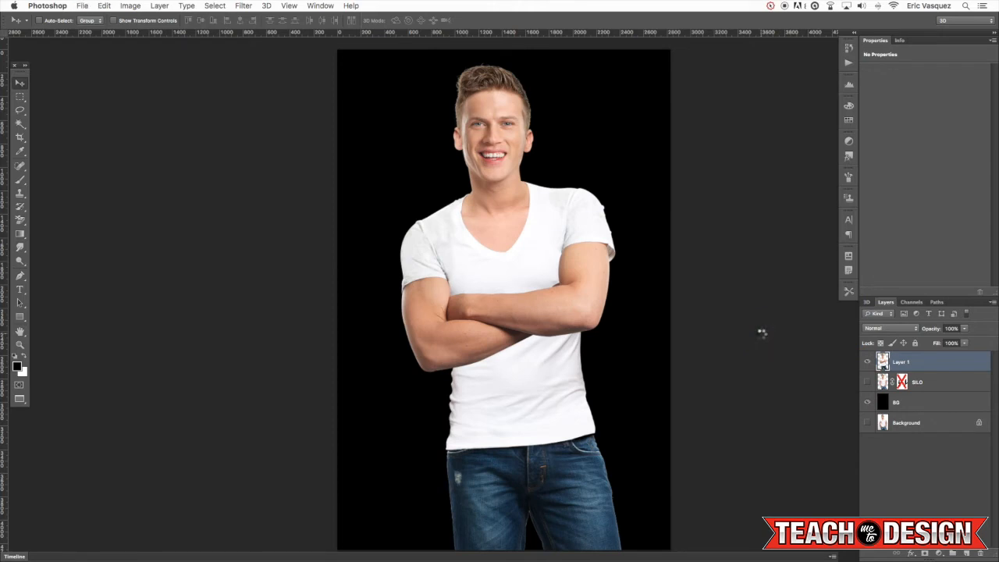
Trace a Pen path along the underside of the upper forearm, between the shirt's side edge and the point where the arms cross
{"action": "key", "text": "super+plus"}
{"action": "key", "text": "super+plus"}
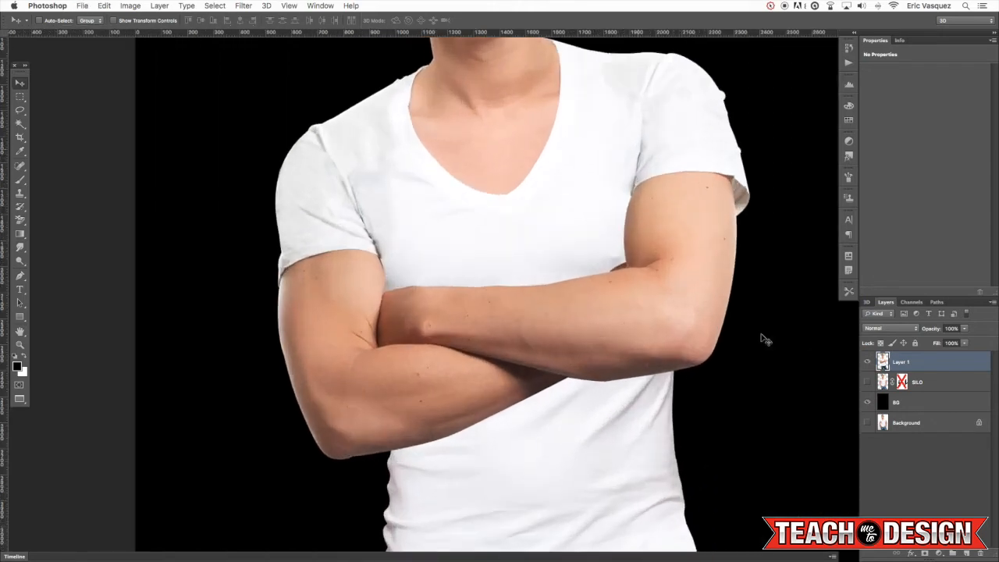
{"action": "key", "text": "p"}
{"action": "key", "text": "super+plus"}
{"action": "left_click_drag", "start_coordinate": [648, 381], "coordinate": [638, 343]}
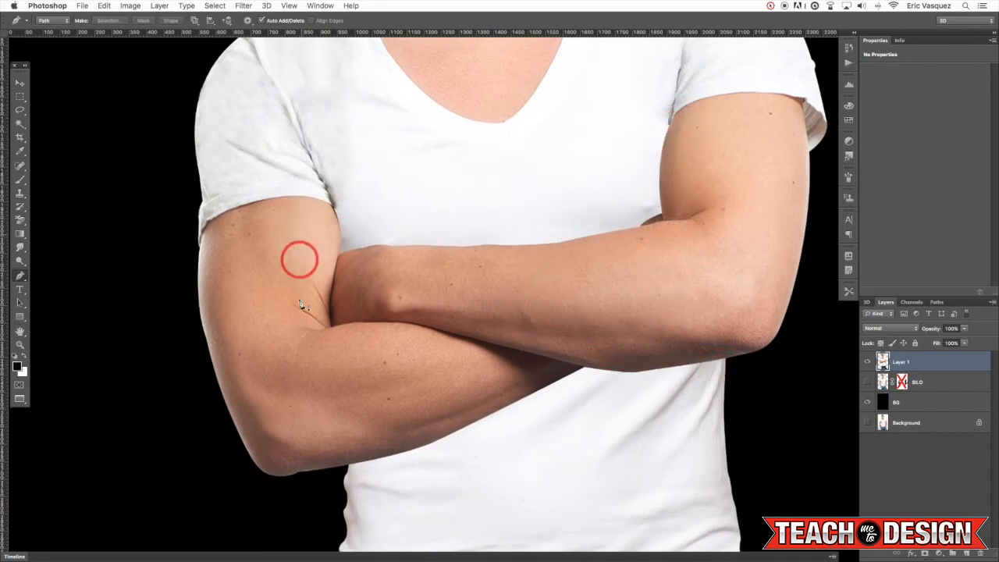
{"action": "left_click_drag", "start_coordinate": [656, 362], "coordinate": [665, 348]}
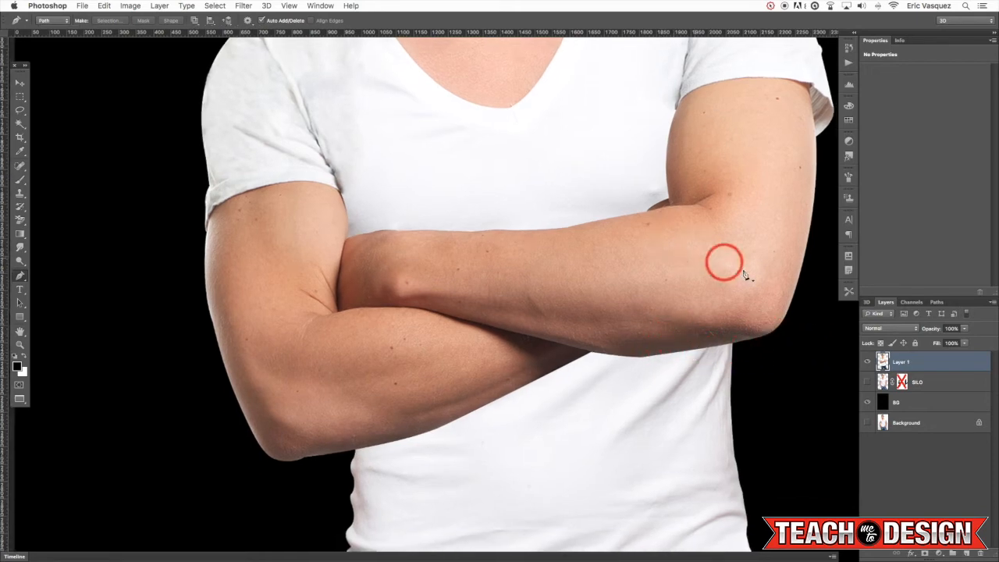
{"action": "left_click", "coordinate": [735, 348]}
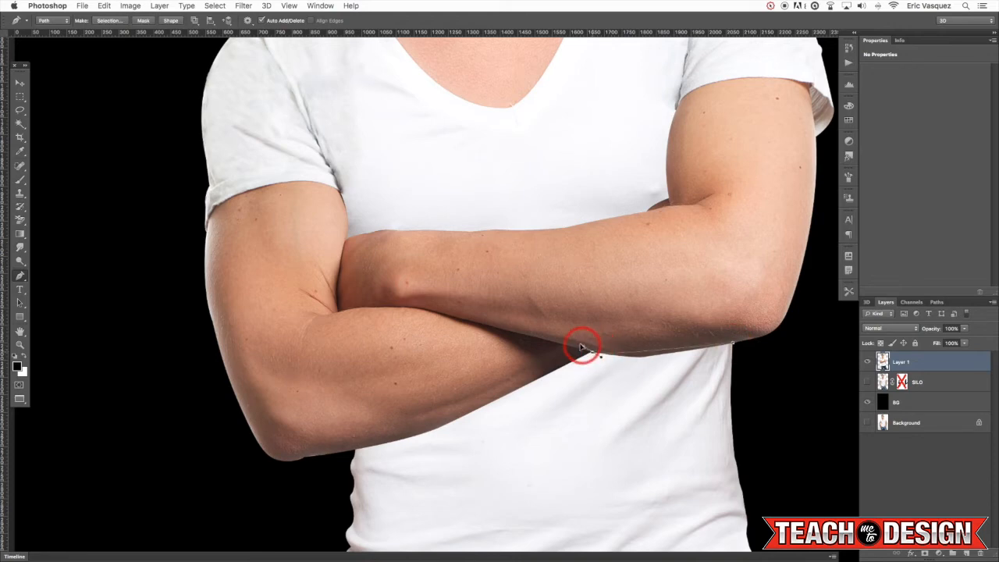
{"action": "key", "text": "super+plus"}
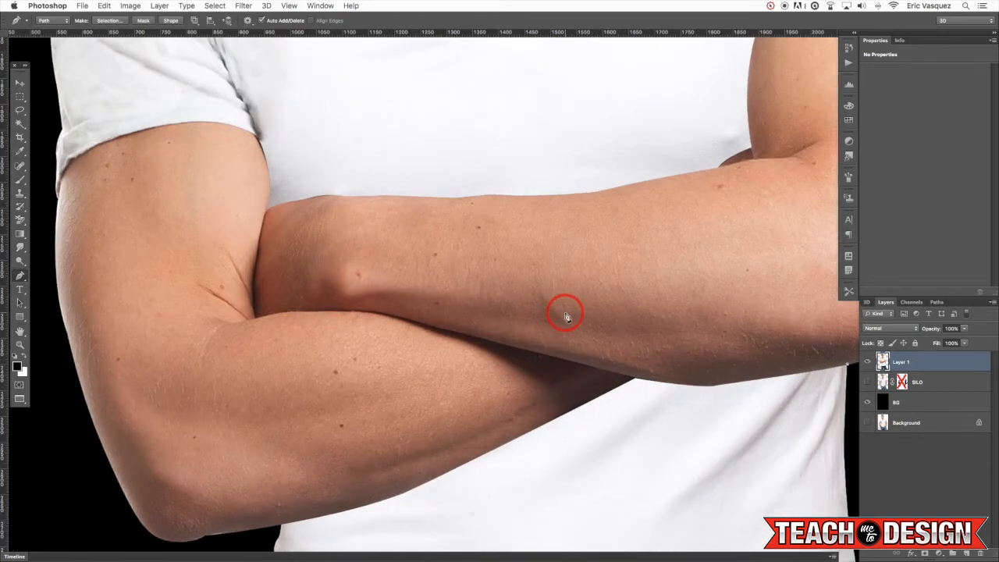
{"action": "left_click_drag", "start_coordinate": [673, 312], "coordinate": [587, 289]}
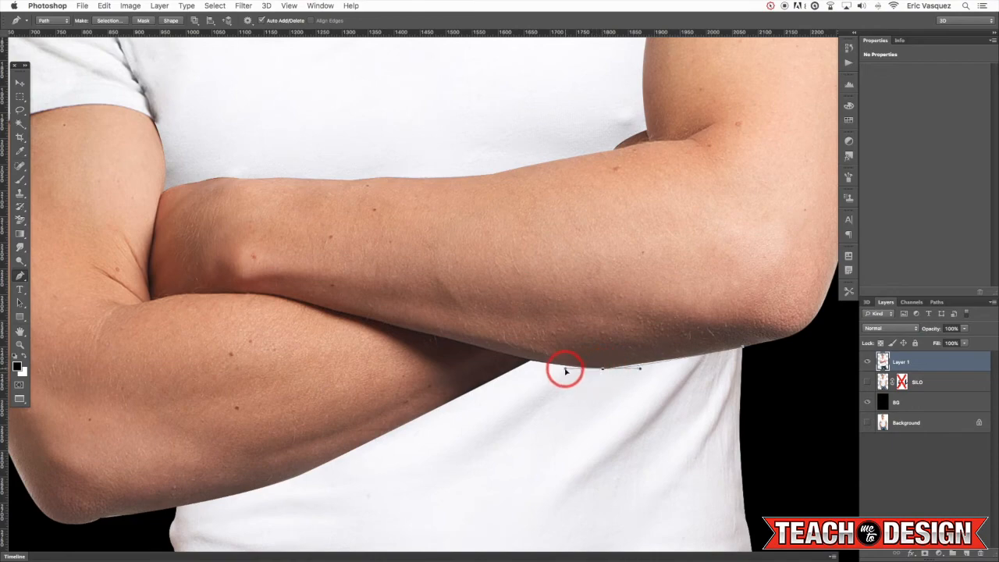
{"action": "key", "text": "super+plus"}
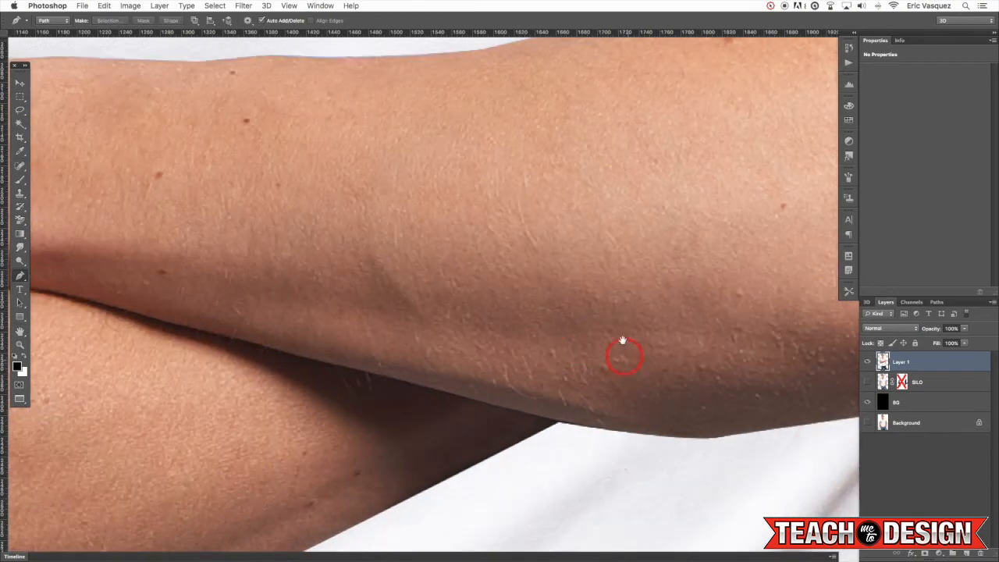
{"action": "left_click_drag", "start_coordinate": [626, 361], "coordinate": [585, 245]}
{"action": "left_click_drag", "start_coordinate": [715, 299], "coordinate": [502, 323]}
{"action": "left_click_drag", "start_coordinate": [565, 337], "coordinate": [687, 309]}
{"action": "key", "text": "super+z"}
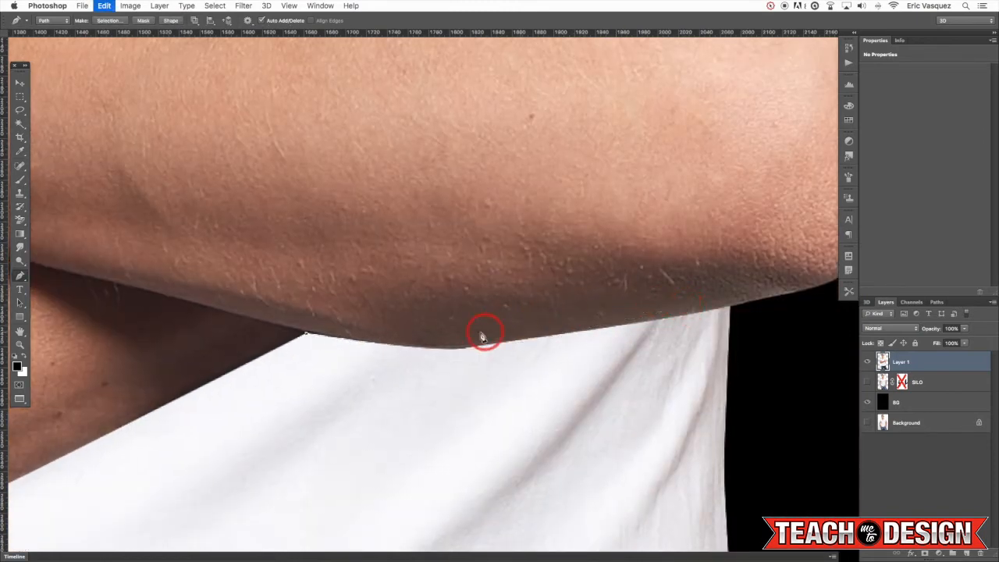
Complete the path along the lower forearm's underside and close it around the lower part of the shirt
{"action": "scroll", "coordinate": [468, 366], "scroll_direction": "left", "scroll_amount": 10}
{"action": "scroll", "coordinate": [469, 365], "scroll_direction": "down", "scroll_amount": 2}
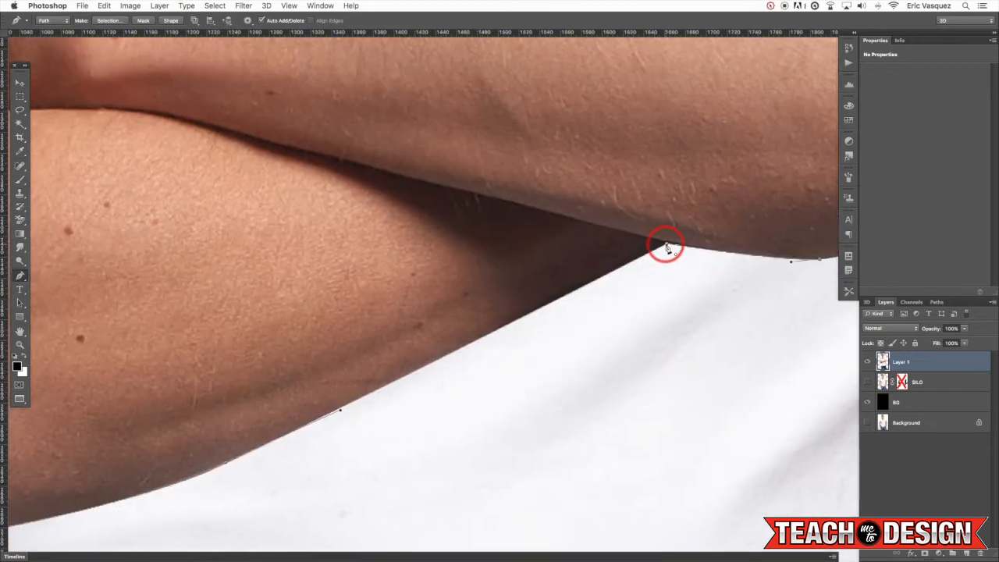
{"action": "key", "text": "super+minus"}
{"action": "key", "text": "super+minus"}
{"action": "key", "text": "super+minus"}
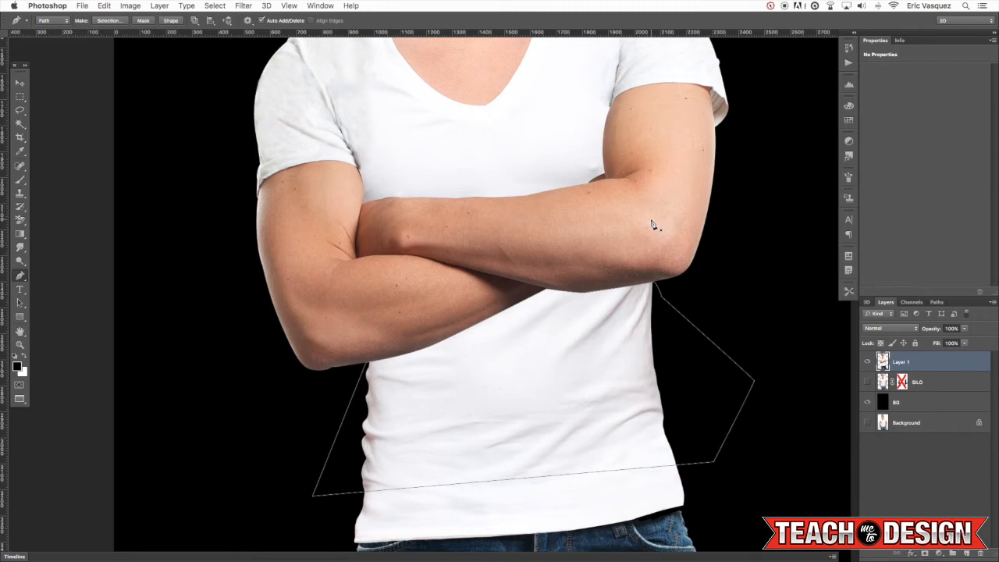
Convert the closed path to a selection and add a new empty layer above Layer 1
{"action": "key", "text": "super+Return"}
{"action": "left_click", "coordinate": [744, 307]}
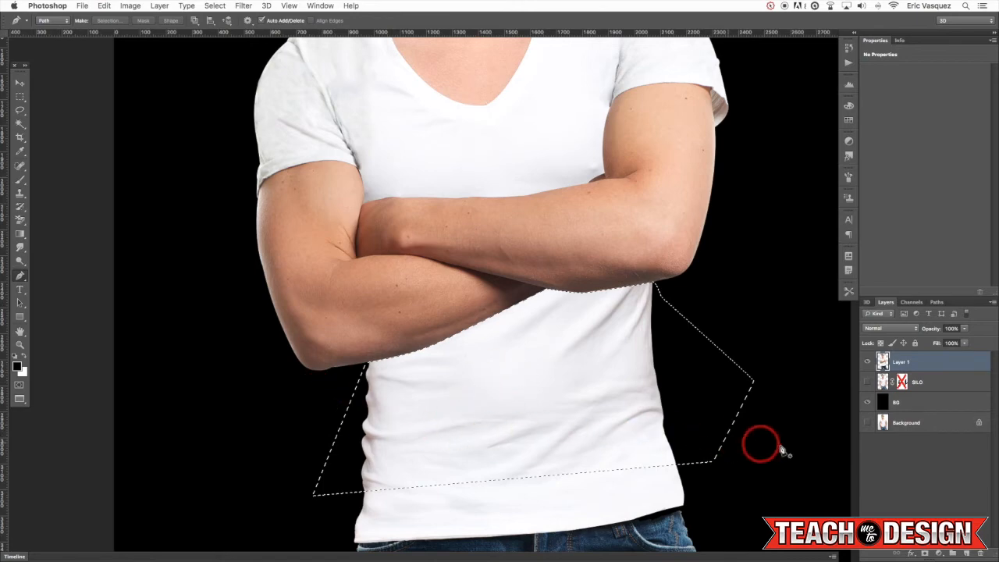
{"action": "left_click", "coordinate": [968, 554]}
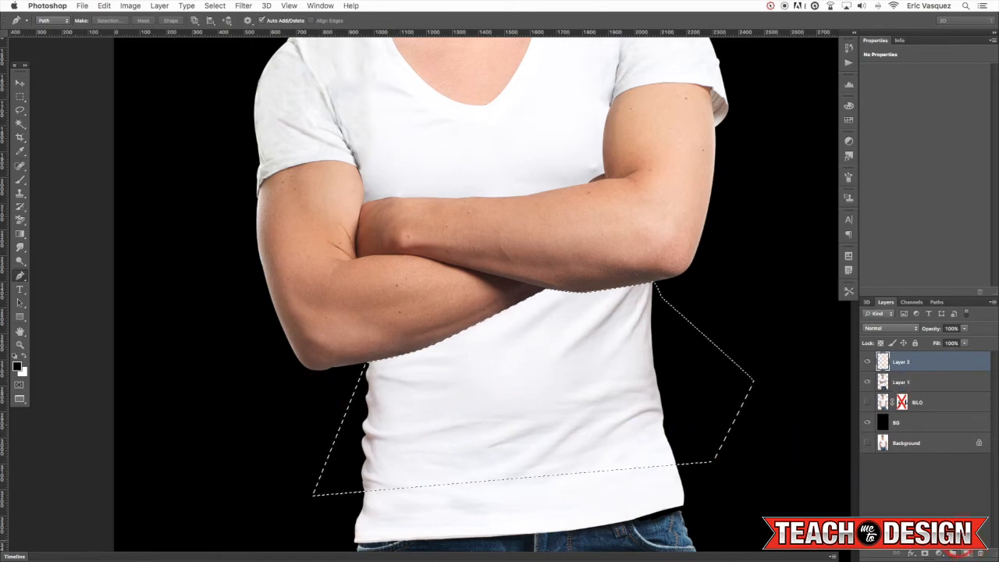
Brush a soft shadow under the forearms on Layer 2, using dark brown sampled from the arm crease, size 300 and 20% opacity, and deselect
{"action": "key", "text": "b"}
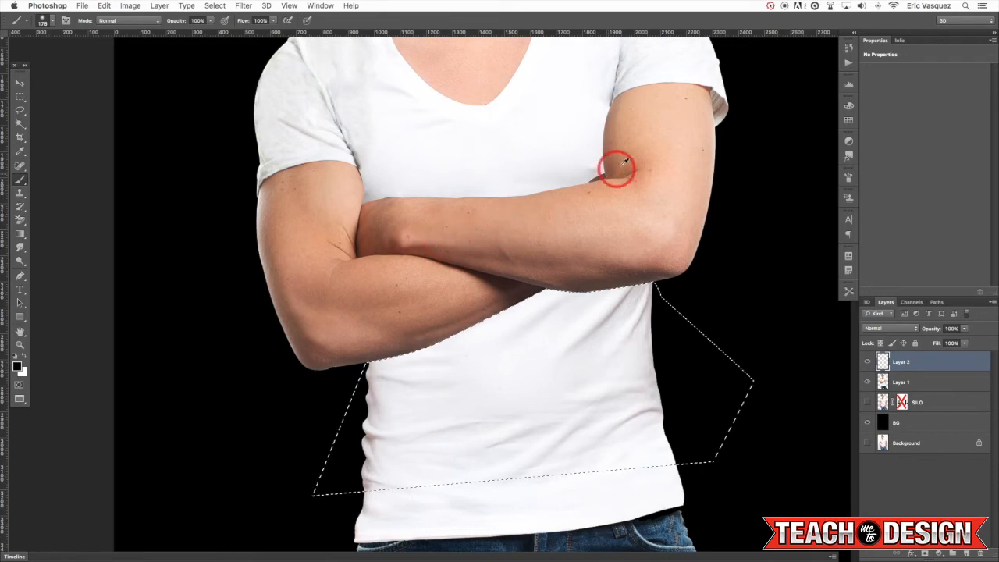
{"action": "left_click", "coordinate": [598, 177], "text": "alt"}
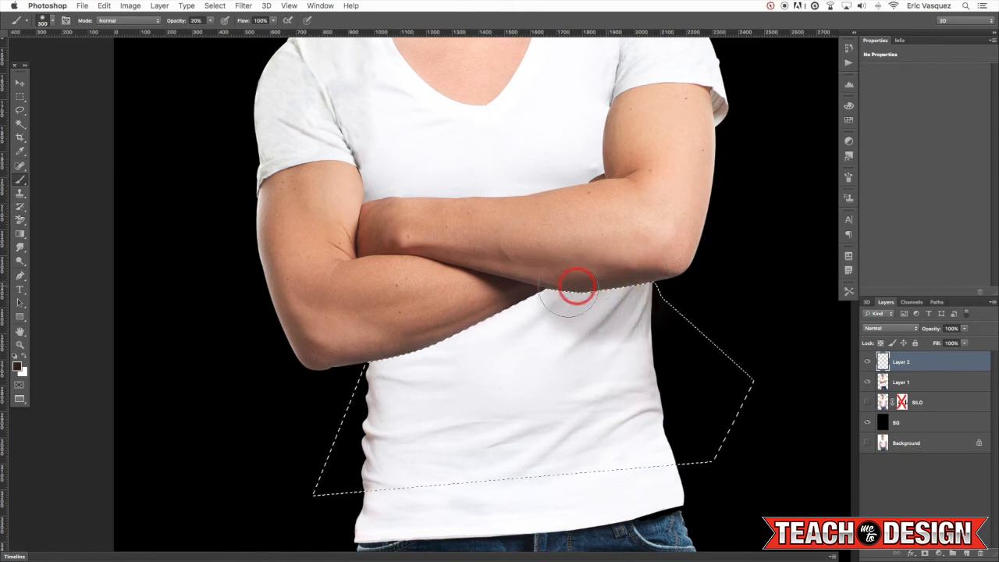
{"action": "mouse_move", "coordinate": [572, 275]}
{"action": "left_mouse_down"}
{"action": "mouse_move", "coordinate": [765, 292]}
{"action": "mouse_move", "coordinate": [643, 274]}
{"action": "left_mouse_up"}
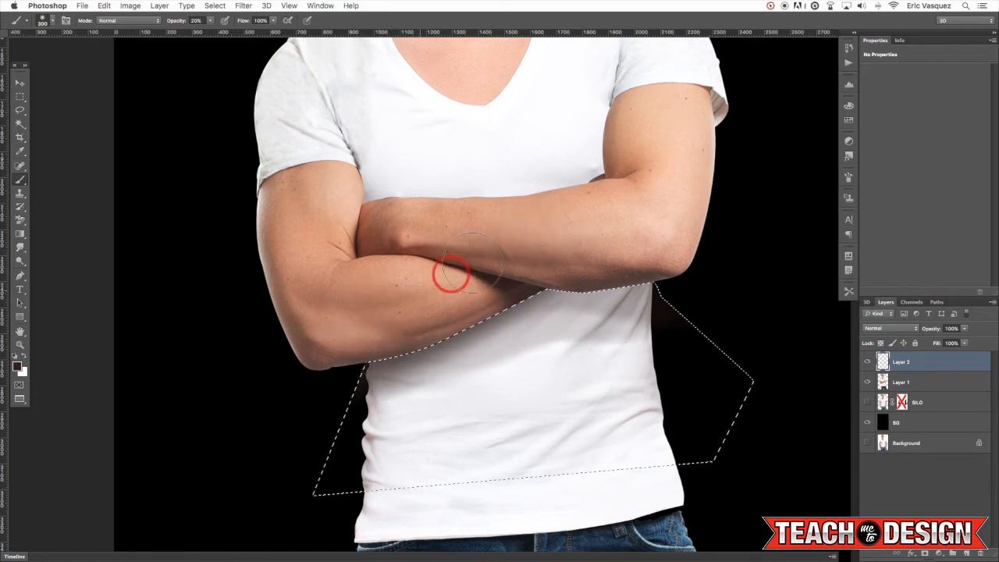
{"action": "mouse_move", "coordinate": [553, 247]}
{"action": "left_mouse_down"}
{"action": "mouse_move", "coordinate": [666, 224]}
{"action": "mouse_move", "coordinate": [576, 254]}
{"action": "mouse_move", "coordinate": [567, 241]}
{"action": "mouse_move", "coordinate": [647, 234]}
{"action": "mouse_move", "coordinate": [619, 236]}
{"action": "mouse_move", "coordinate": [666, 256]}
{"action": "mouse_move", "coordinate": [613, 243]}
{"action": "mouse_move", "coordinate": [515, 261]}
{"action": "left_mouse_up"}
{"action": "key", "text": "ctrl+d"}
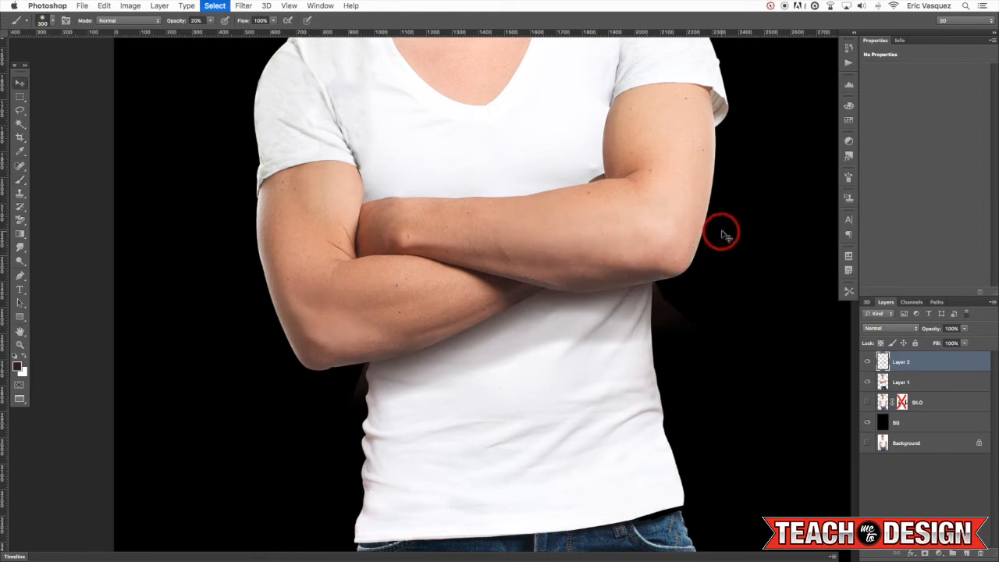
Show the SILO layer and toggle Layer 1 and Layer 2 to compare the figure with the original pose
{"action": "key", "text": "v"}
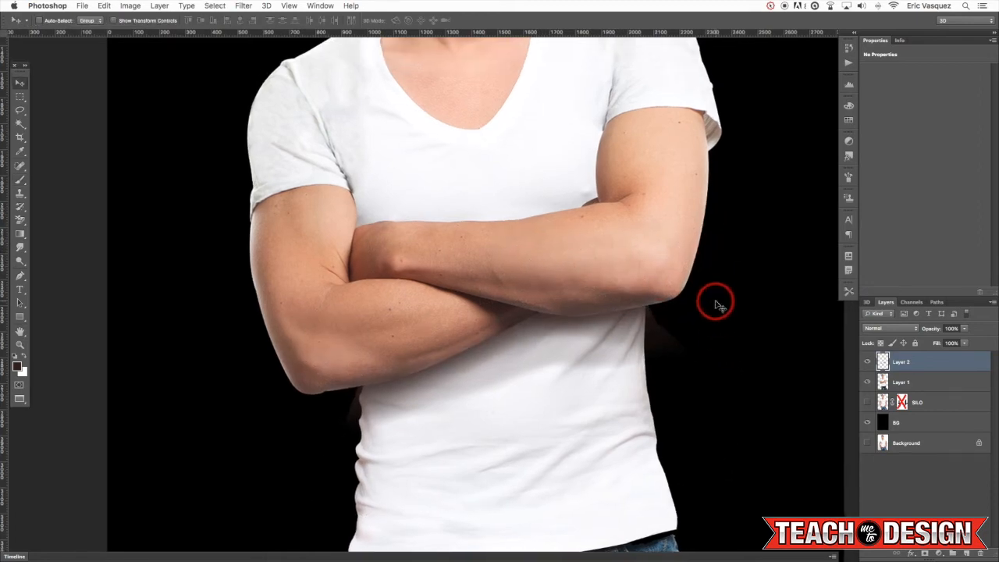
{"action": "key", "text": "super+minus"}
{"action": "key", "text": "super+minus"}
{"action": "left_click_drag", "start_coordinate": [736, 354], "coordinate": [719, 400]}
{"action": "left_click", "coordinate": [867, 401]}
{"action": "left_click_drag", "start_coordinate": [867, 382], "coordinate": [866, 362]}
Put the composite in a floating window and open Depositphotos_20291535_original.jpg from the For Compositing Tutorial folder in Finder
{"action": "key", "text": "f"}
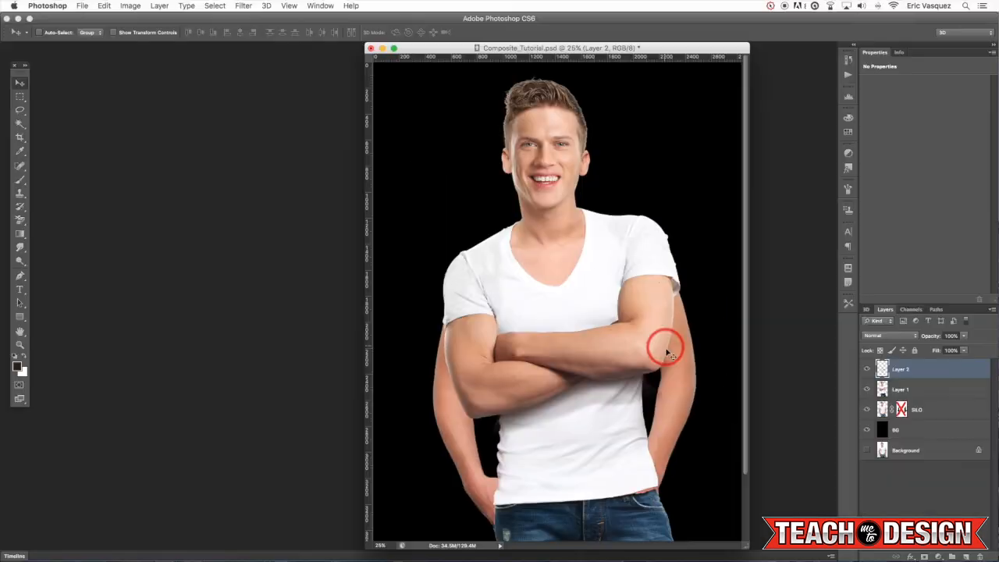
{"action": "mouse_move", "coordinate": [746, 537]}
{"action": "left_click_drag", "start_coordinate": [575, 47], "coordinate": [327, 59]}
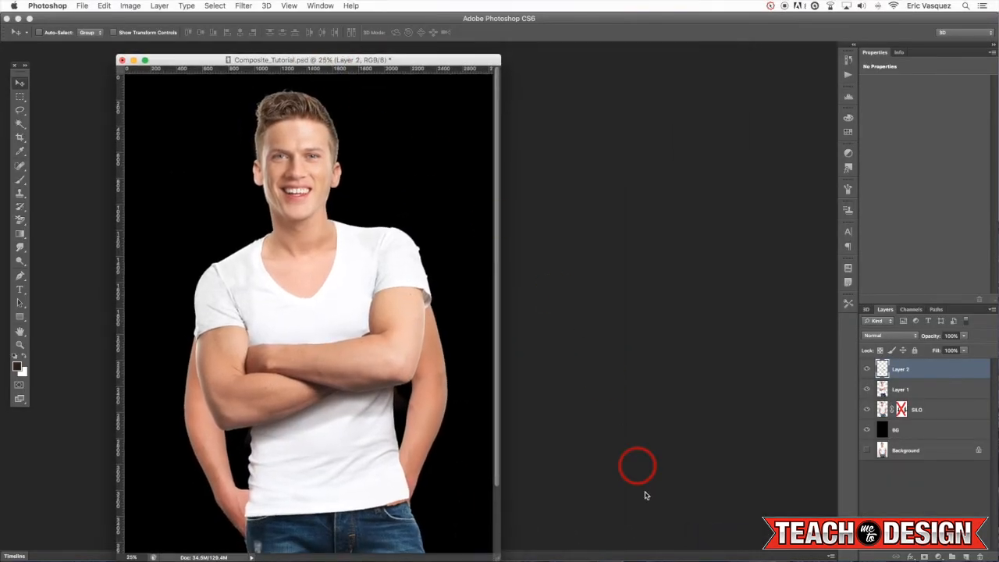
{"action": "left_click", "coordinate": [705, 537]}
{"action": "left_click", "coordinate": [704, 493]}
{"action": "left_click", "coordinate": [633, 134]}
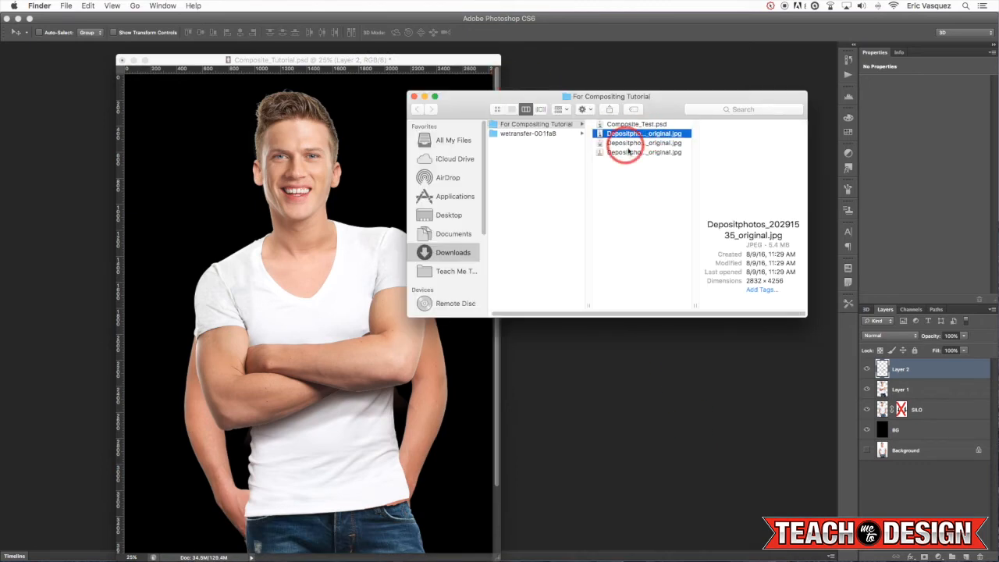
{"action": "left_click_drag", "start_coordinate": [633, 133], "coordinate": [528, 536]}
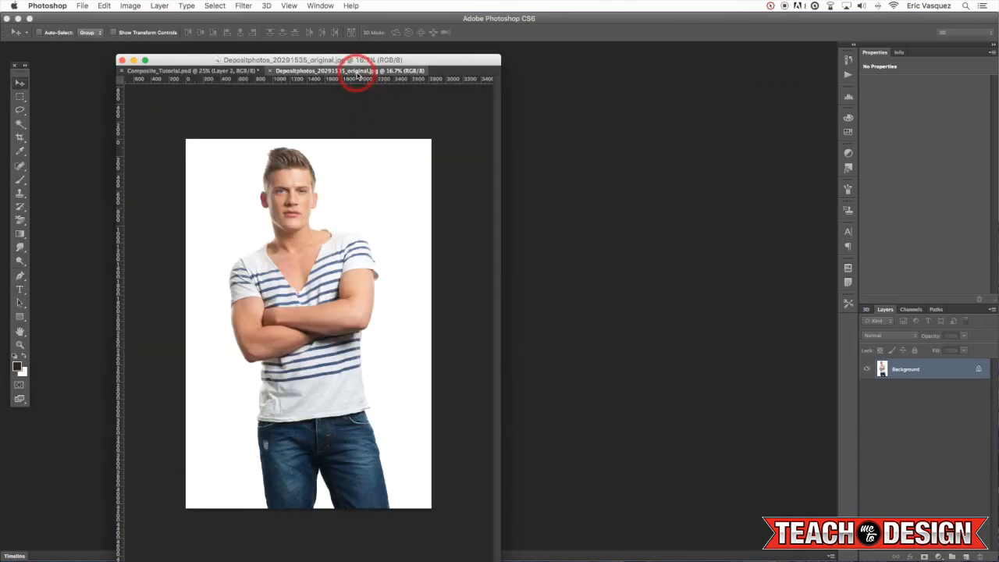
Place the striped-shirt photo beside the composite in its own window at 25% zoom, and hide the composite's SILO layer
{"action": "left_click_drag", "start_coordinate": [356, 72], "coordinate": [599, 94]}
{"action": "key", "text": "super+plus"}
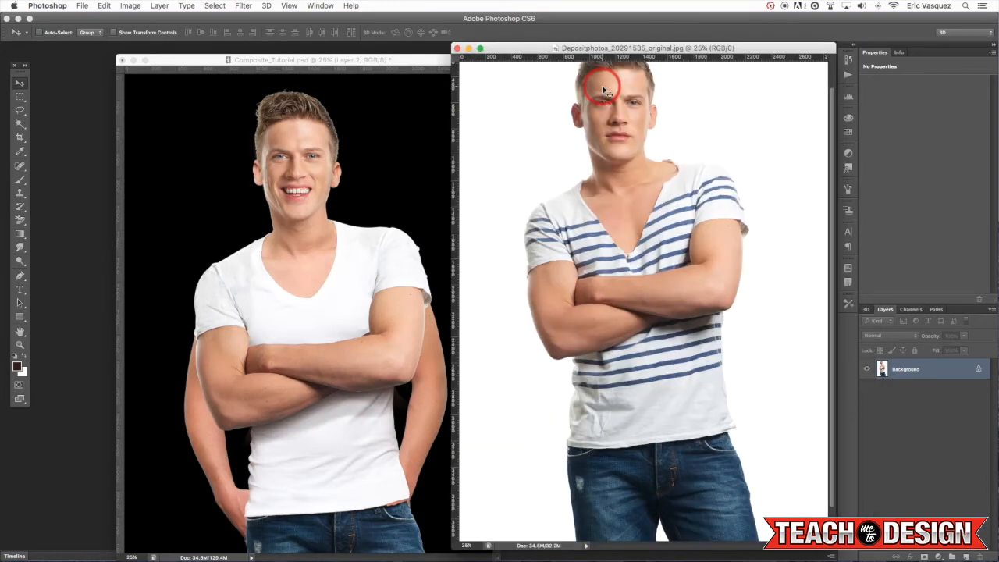
{"action": "left_click", "coordinate": [387, 258]}
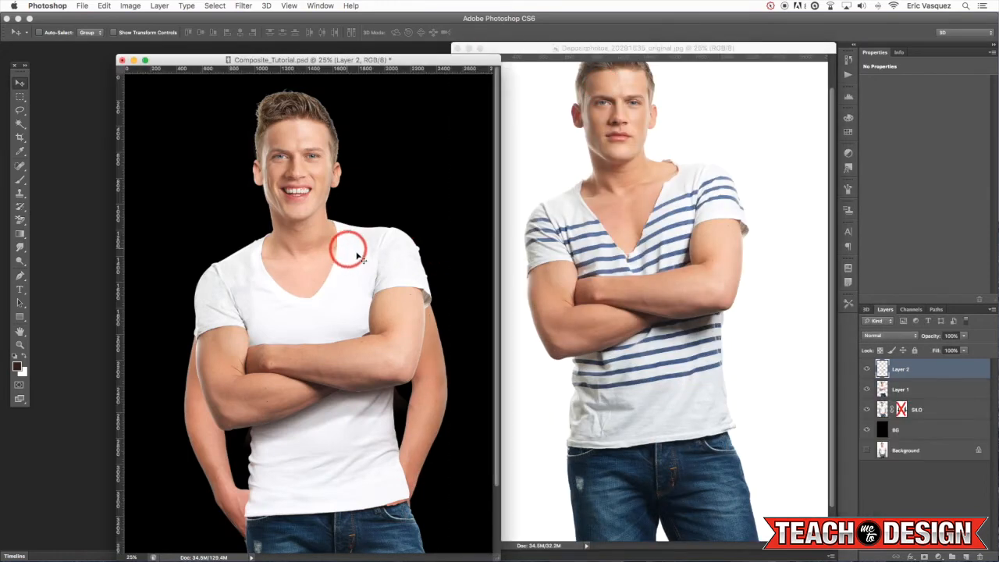
{"action": "left_click", "coordinate": [867, 414]}
Try loading Layer 1's outline as a selection and brushing more shadow around the forearms on Layer 2
{"action": "left_click", "coordinate": [882, 371], "text": "super"}
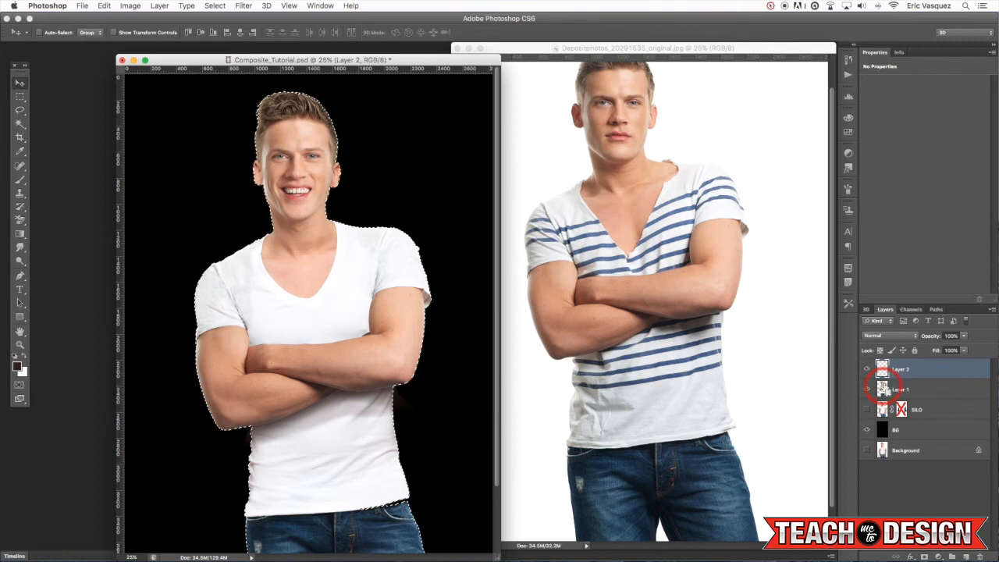
{"action": "key", "text": "b"}
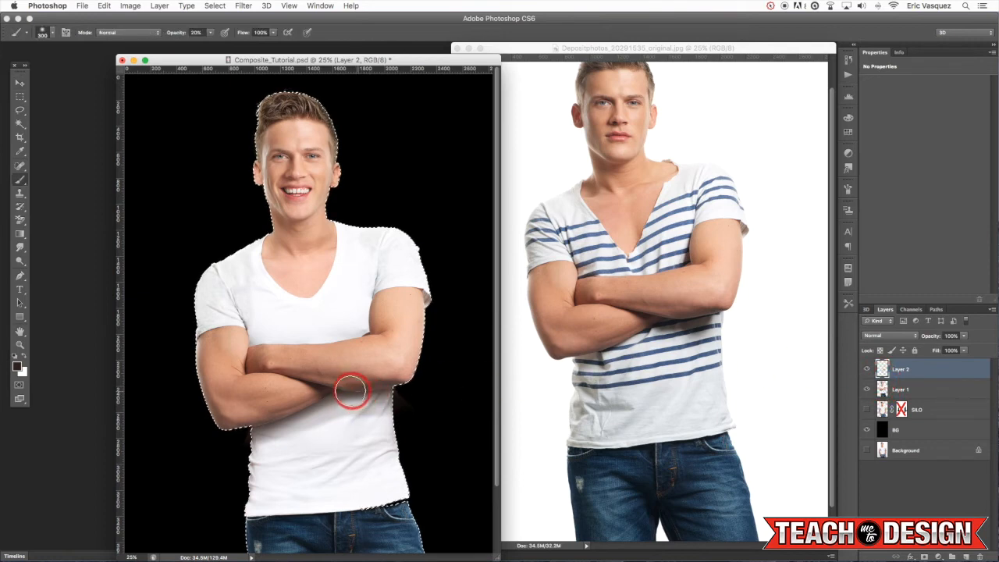
{"action": "mouse_move", "coordinate": [258, 406]}
{"action": "left_mouse_down"}
{"action": "mouse_move", "coordinate": [250, 417]}
{"action": "mouse_move", "coordinate": [320, 387]}
{"action": "left_mouse_up"}
Step back to the selection beneath the forearms and repaint the soft shadow across the shirt on Layer 2
{"action": "key", "text": "alt+super+z"}
{"action": "key", "text": "alt+super+z"}
{"action": "key", "text": "alt+super+z"}
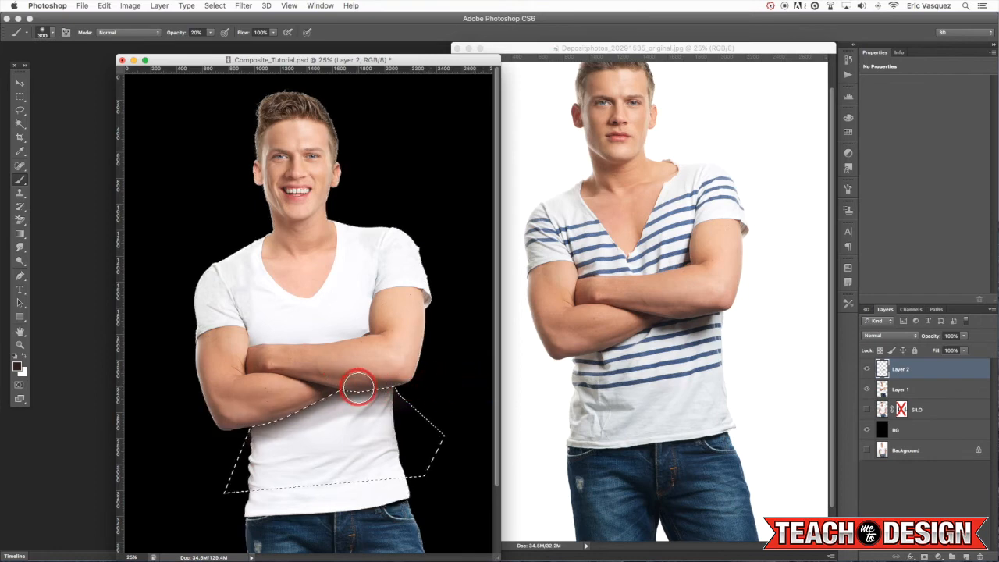
{"action": "mouse_move", "coordinate": [333, 395]}
{"action": "left_mouse_down"}
{"action": "mouse_move", "coordinate": [406, 376]}
{"action": "mouse_move", "coordinate": [402, 383]}
{"action": "left_mouse_up"}
{"action": "left_click_drag", "start_coordinate": [351, 382], "coordinate": [394, 374]}
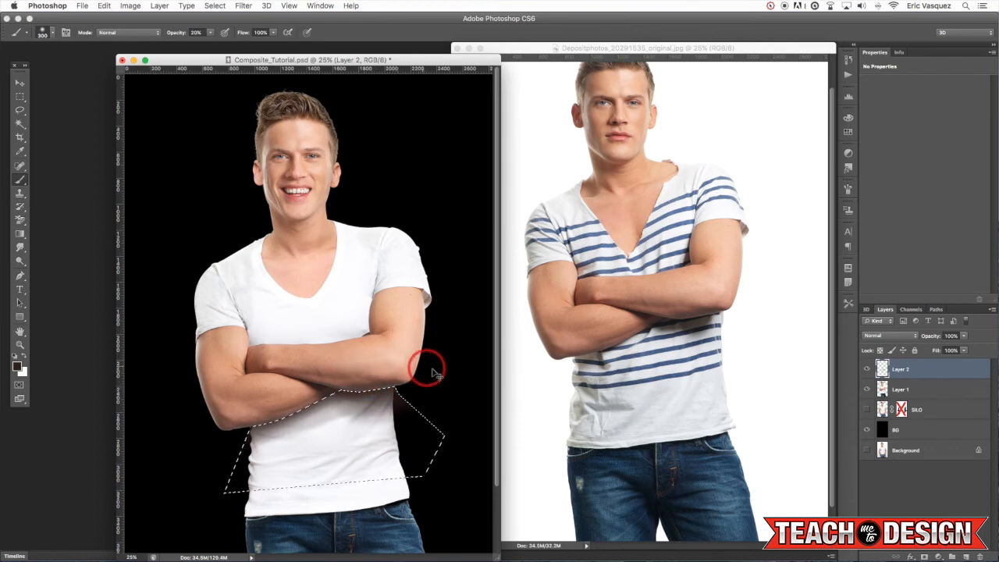
Trim Layer 2's shadow to the figure by masking it with Layer 1's outline and applying the mask
{"action": "key", "text": "ctrl+d"}
{"action": "key", "text": "v"}
{"action": "left_click", "coordinate": [883, 390], "text": "super"}
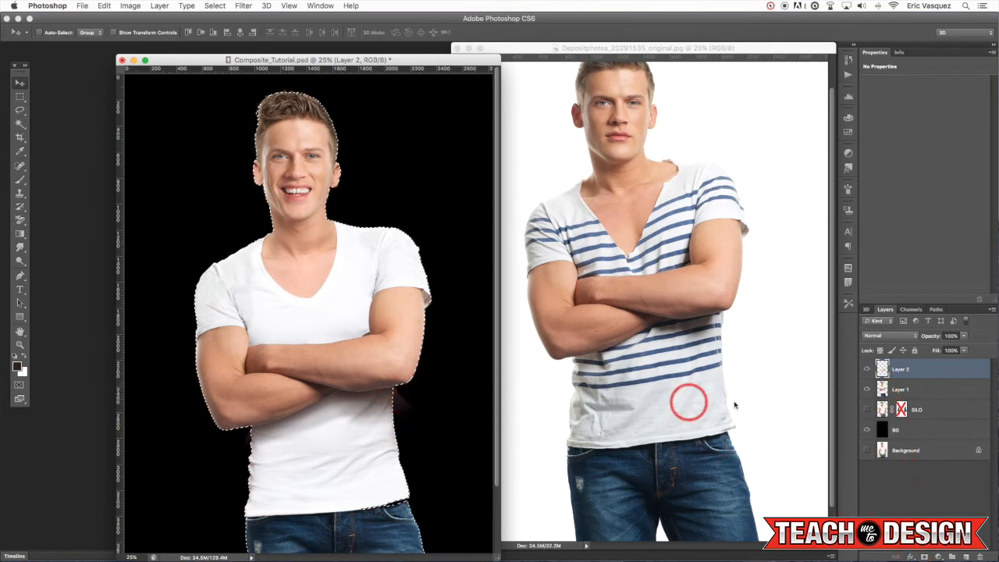
{"action": "left_click", "coordinate": [923, 556]}
{"action": "right_click", "coordinate": [903, 370]}
{"action": "left_click", "coordinate": [866, 386]}
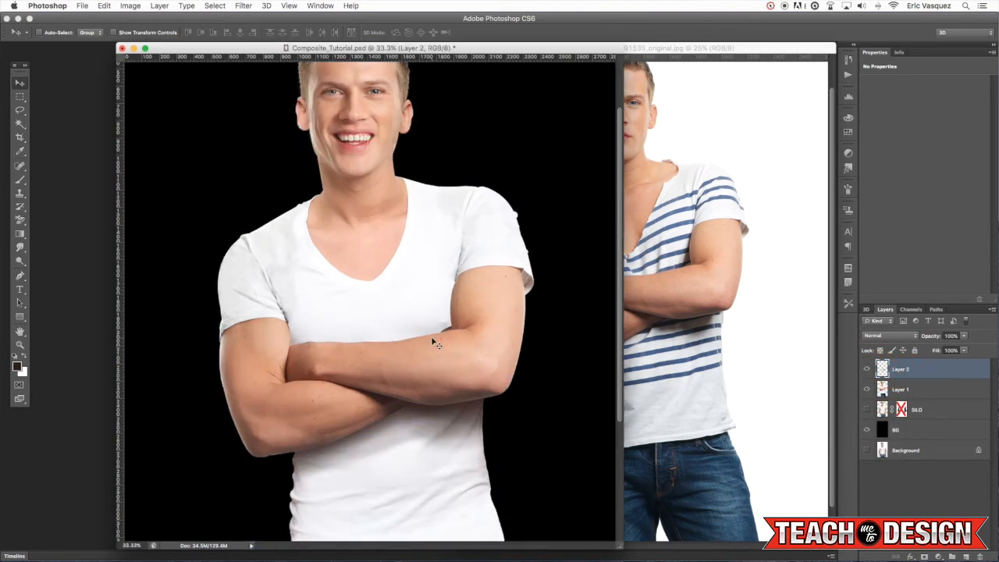
Soften the shadow beneath the forearms by painting with a smaller black brush on a new Layer 2 mask, and apply the mask
{"action": "key", "text": "super+plus"}
{"action": "left_click", "coordinate": [924, 556]}
{"action": "key", "text": "b"}
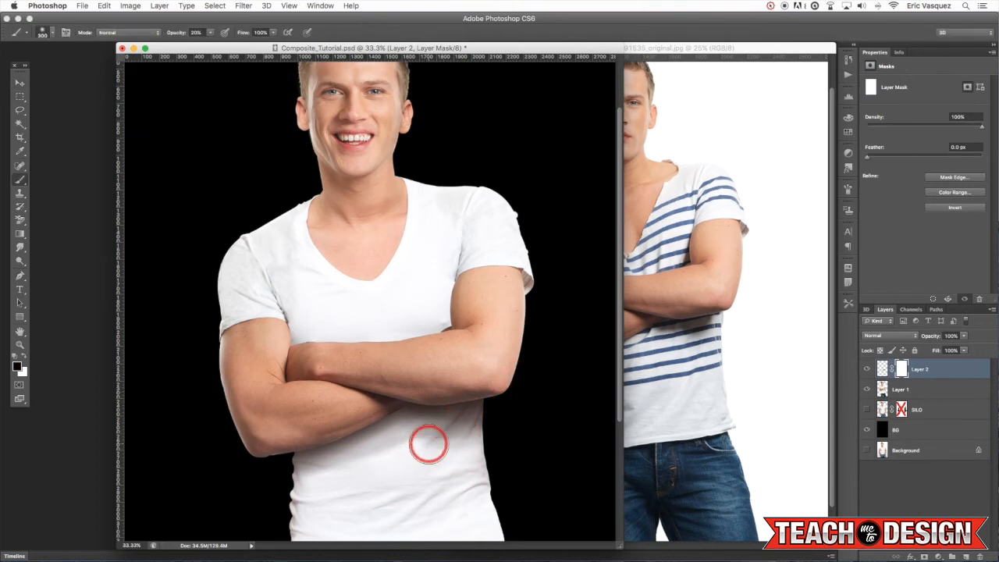
{"action": "key", "text": "bracketleft"}
{"action": "key", "text": "bracketleft"}
{"action": "key", "text": "bracketleft"}
{"action": "key", "text": "bracketleft"}
{"action": "key", "text": "bracketleft"}
{"action": "mouse_move", "coordinate": [429, 444]}
{"action": "left_mouse_down"}
{"action": "mouse_move", "coordinate": [521, 396]}
{"action": "mouse_move", "coordinate": [422, 447]}
{"action": "mouse_move", "coordinate": [483, 438]}
{"action": "mouse_move", "coordinate": [359, 487]}
{"action": "mouse_move", "coordinate": [363, 473]}
{"action": "mouse_move", "coordinate": [439, 442]}
{"action": "mouse_move", "coordinate": [483, 443]}
{"action": "mouse_move", "coordinate": [452, 457]}
{"action": "mouse_move", "coordinate": [445, 450]}
{"action": "mouse_move", "coordinate": [454, 449]}
{"action": "mouse_move", "coordinate": [416, 452]}
{"action": "mouse_move", "coordinate": [334, 494]}
{"action": "mouse_move", "coordinate": [434, 456]}
{"action": "mouse_move", "coordinate": [504, 445]}
{"action": "left_mouse_up"}
{"action": "key", "text": "v"}
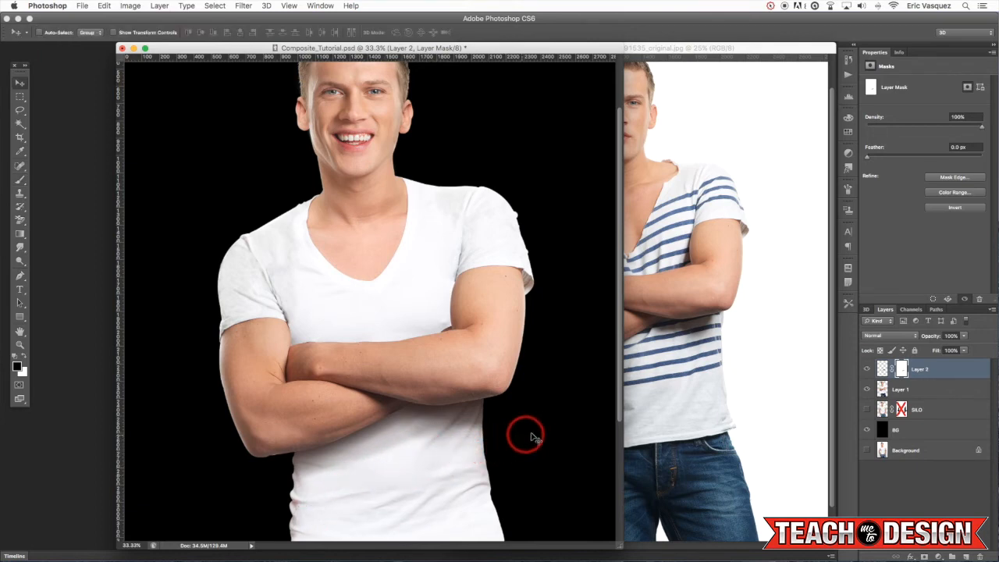
{"action": "right_click", "coordinate": [902, 369]}
{"action": "left_click", "coordinate": [873, 403]}
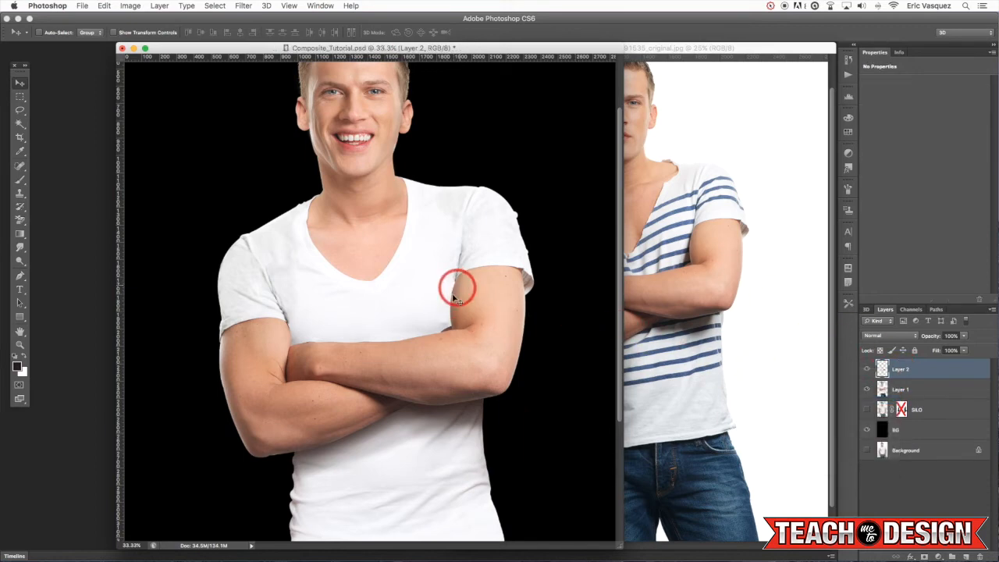
With Layer 1 active, trace a pen path from the sleeve down the inner arm and along the crossed forearms' top edge
{"action": "key", "text": "f"}
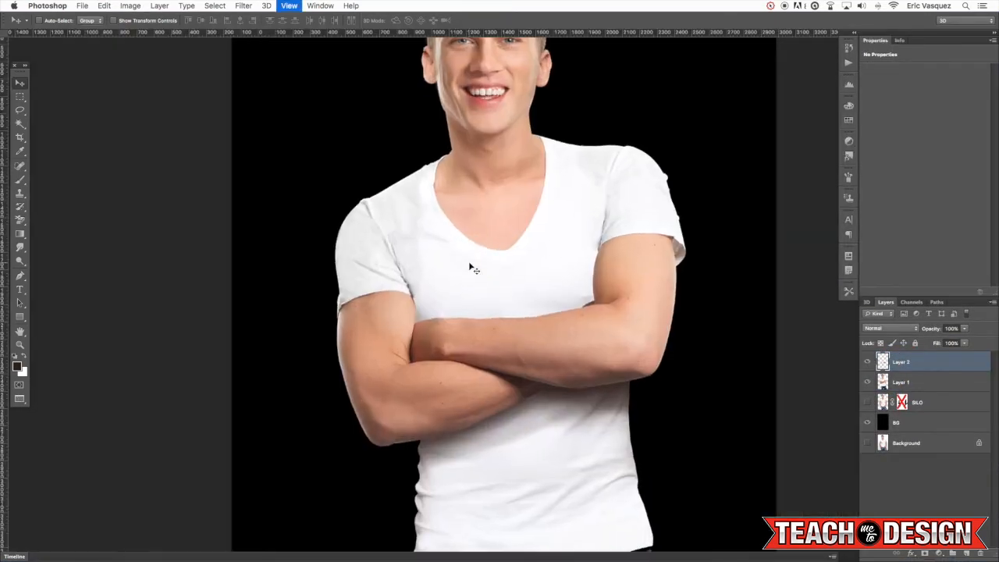
{"action": "scroll", "coordinate": [471, 266], "scroll_direction": "up", "scroll_amount": 3}
{"action": "key", "text": "p"}
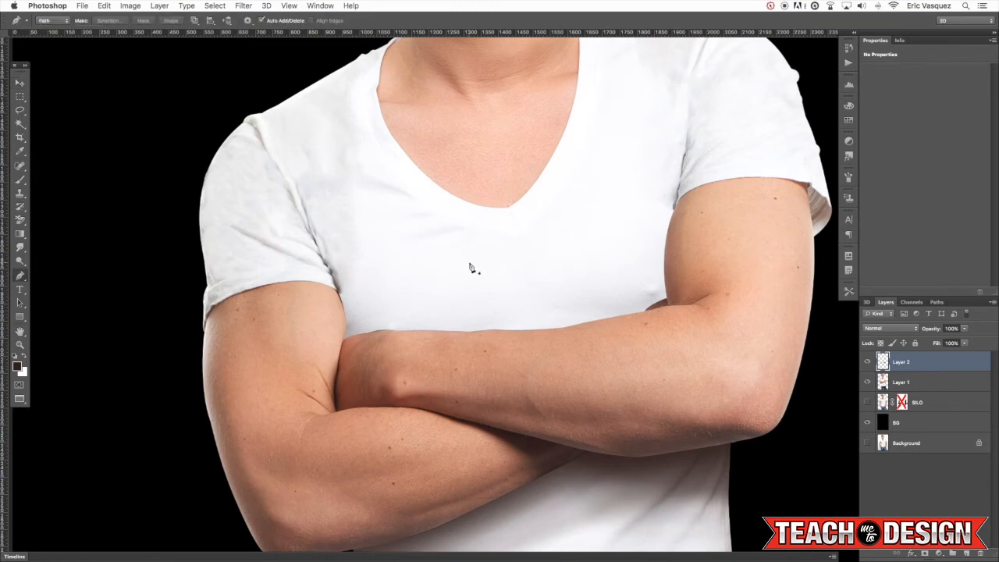
{"action": "left_click", "coordinate": [911, 378]}
{"action": "left_click", "coordinate": [674, 208]}
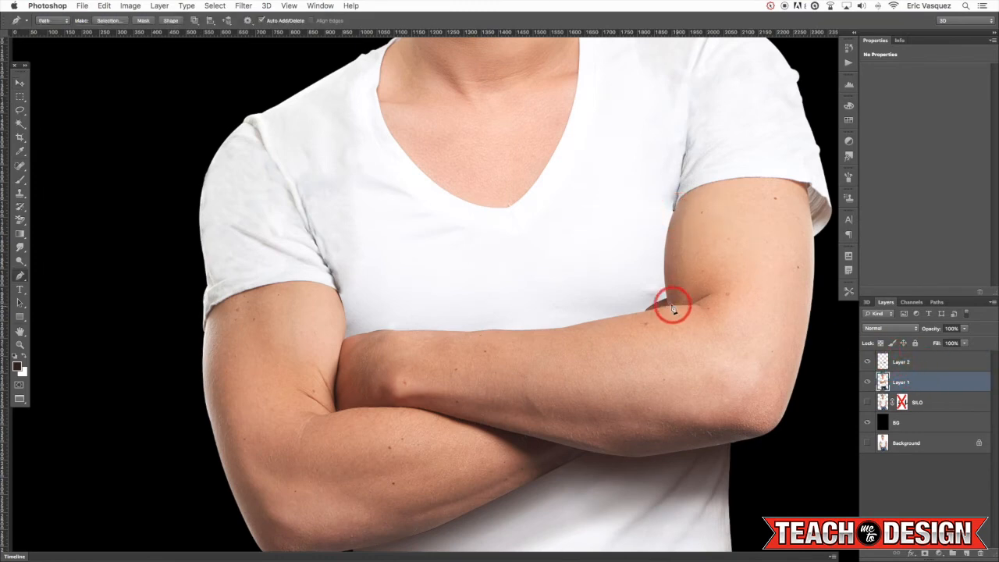
{"action": "left_click_drag", "start_coordinate": [669, 302], "coordinate": [646, 316]}
{"action": "left_click", "coordinate": [644, 312]}
{"action": "left_click", "coordinate": [602, 320]}
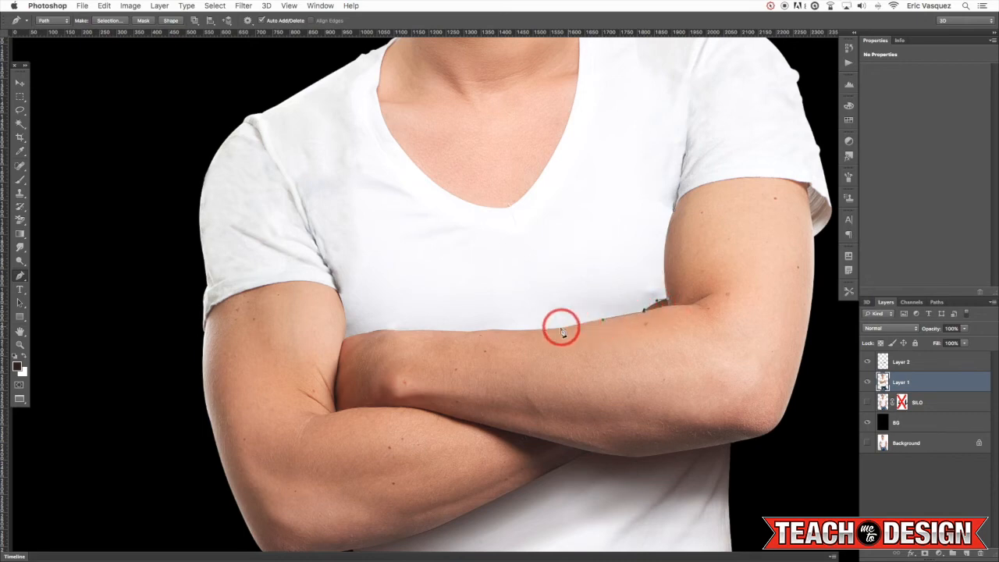
{"action": "left_click", "coordinate": [566, 328]}
{"action": "left_click", "coordinate": [538, 330]}
{"action": "left_click", "coordinate": [410, 330]}
{"action": "left_click_drag", "start_coordinate": [370, 334], "coordinate": [339, 338]}
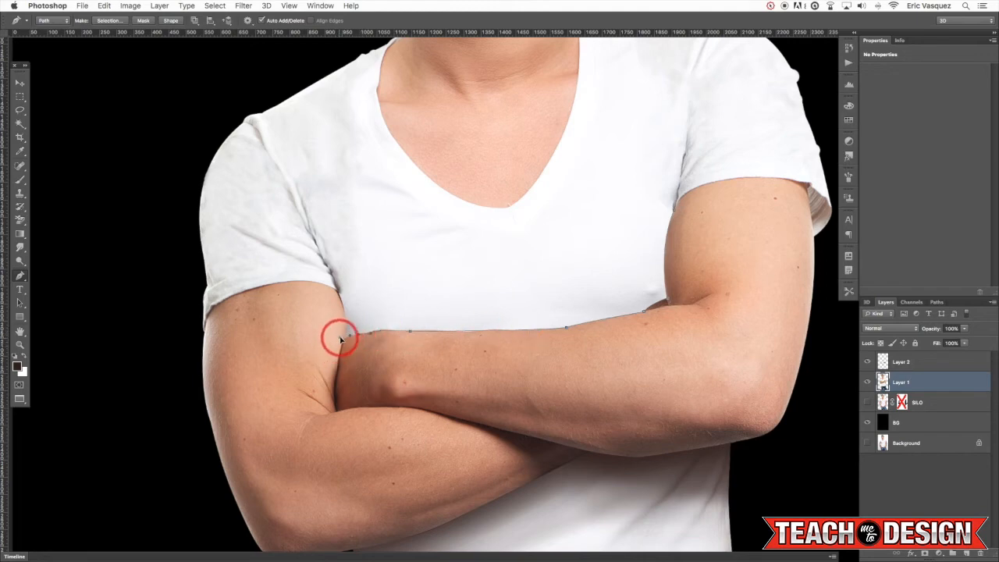
Continue the path up to the opposite sleeve, close it across the chest, and convert it to a selection
{"action": "left_click_drag", "start_coordinate": [336, 289], "coordinate": [338, 267]}
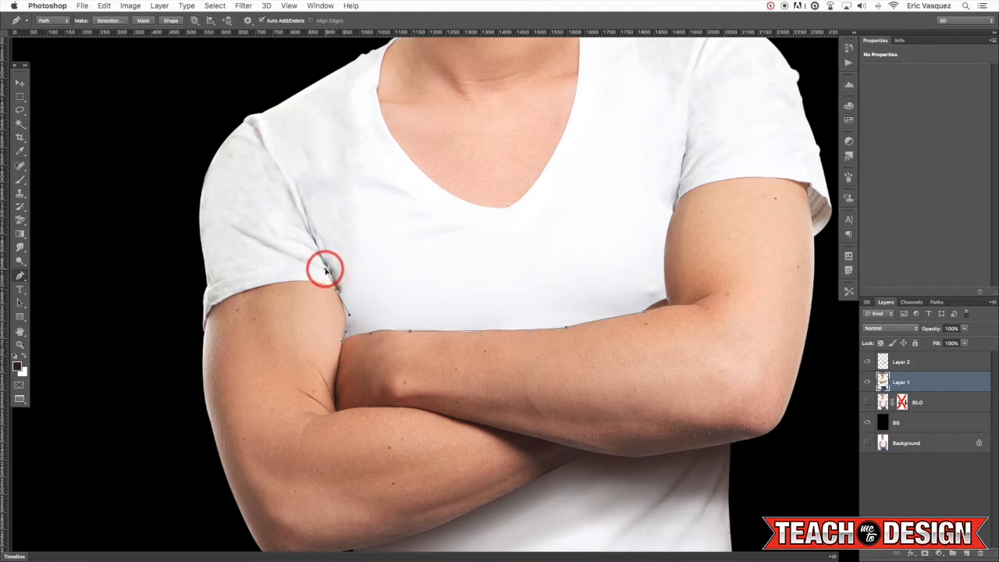
{"action": "left_click", "coordinate": [342, 255]}
{"action": "left_click", "coordinate": [428, 224]}
{"action": "left_click", "coordinate": [528, 231]}
{"action": "left_click", "coordinate": [614, 182]}
{"action": "left_click", "coordinate": [671, 205]}
{"action": "key", "text": "ctrl+Return"}
Add a new layer above Layer 1 and place the composite in a smaller floating window beside the striped-shirt photo
{"action": "key", "text": "ctrl+shift+alt+n"}
{"action": "key", "text": "b"}
{"action": "key", "text": "shift+f"}
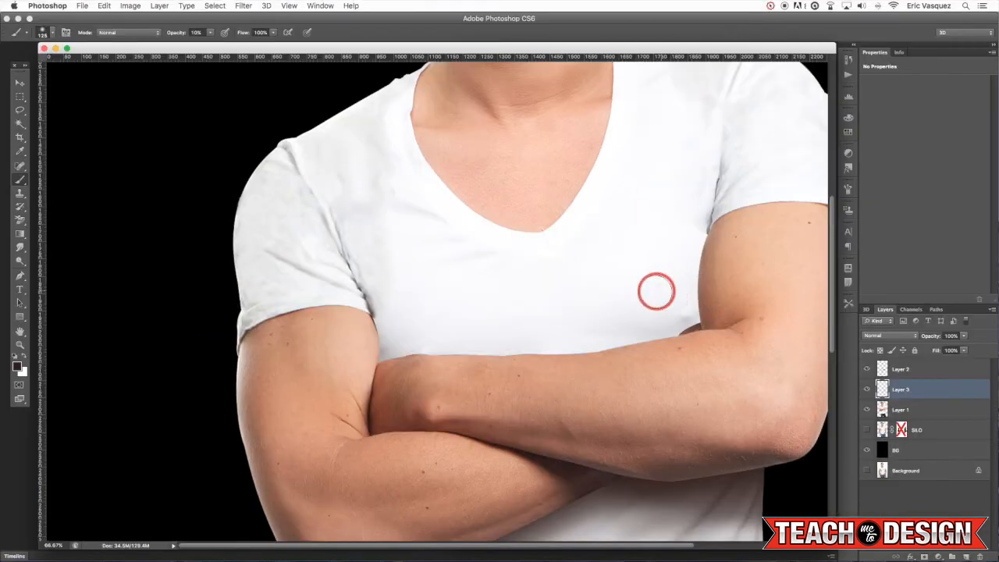
{"action": "left_click_drag", "start_coordinate": [833, 545], "coordinate": [603, 511]}
{"action": "left_click_drag", "start_coordinate": [508, 348], "coordinate": [335, 339]}
{"action": "left_click_drag", "start_coordinate": [526, 49], "coordinate": [447, 68]}
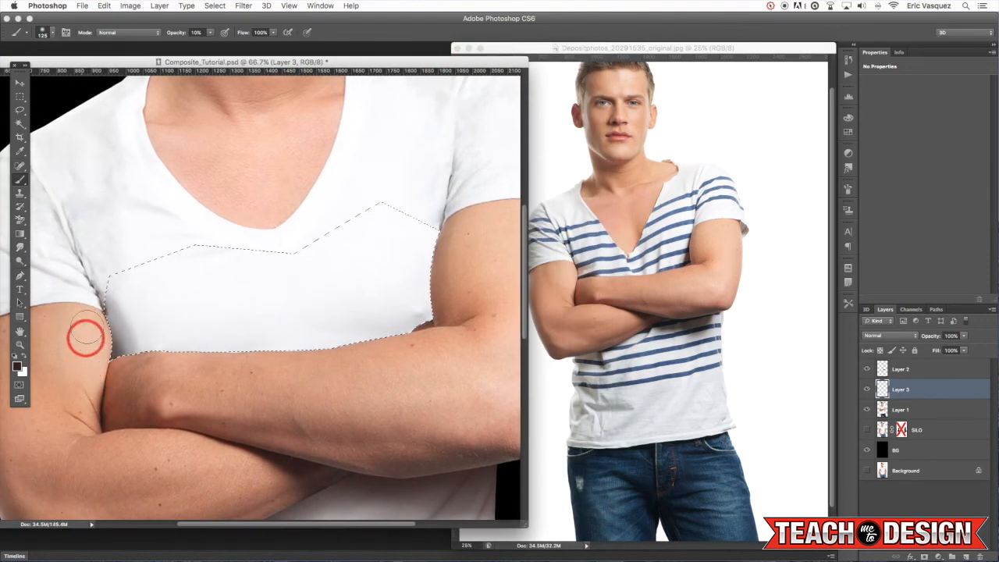
Brush soft shadows at 10% opacity on Layer 3 inside the chest selection, along both arms and into the elbow crease, and deselect
{"action": "left_click_drag", "start_coordinate": [84, 320], "coordinate": [102, 373]}
{"action": "key", "text": "bracketright"}
{"action": "key", "text": "bracketright"}
{"action": "key", "text": "bracketright"}
{"action": "key", "text": "bracketright"}
{"action": "mouse_move", "coordinate": [484, 294]}
{"action": "left_mouse_down"}
{"action": "mouse_move", "coordinate": [433, 381]}
{"action": "mouse_move", "coordinate": [474, 277]}
{"action": "mouse_move", "coordinate": [419, 398]}
{"action": "mouse_move", "coordinate": [461, 340]}
{"action": "mouse_move", "coordinate": [465, 274]}
{"action": "mouse_move", "coordinate": [422, 349]}
{"action": "mouse_move", "coordinate": [445, 311]}
{"action": "left_mouse_up"}
{"action": "key", "text": "bracketleft"}
{"action": "key", "text": "bracketleft"}
{"action": "key", "text": "bracketleft"}
{"action": "key", "text": "bracketleft"}
{"action": "key", "text": "bracketleft"}
{"action": "key", "text": "bracketleft"}
{"action": "mouse_move", "coordinate": [427, 372]}
{"action": "left_mouse_down"}
{"action": "mouse_move", "coordinate": [457, 278]}
{"action": "mouse_move", "coordinate": [425, 335]}
{"action": "mouse_move", "coordinate": [422, 369]}
{"action": "mouse_move", "coordinate": [409, 373]}
{"action": "mouse_move", "coordinate": [444, 274]}
{"action": "mouse_move", "coordinate": [441, 328]}
{"action": "mouse_move", "coordinate": [467, 257]}
{"action": "mouse_move", "coordinate": [452, 264]}
{"action": "mouse_move", "coordinate": [404, 390]}
{"action": "left_mouse_up"}
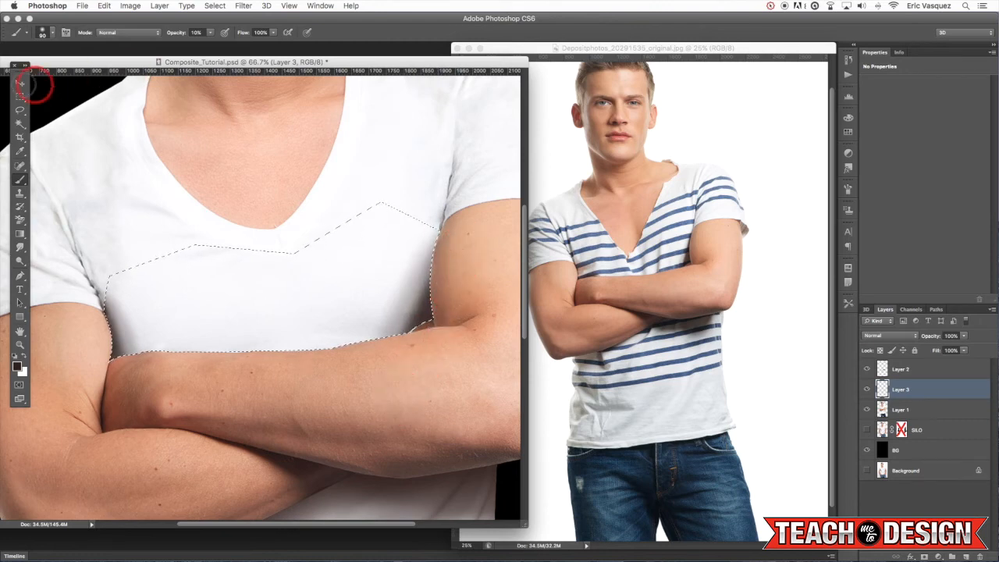
{"action": "left_click", "coordinate": [19, 82]}
{"action": "key", "text": "super+d"}
Add a layer mask to Layer 3 and brush black at 10% opacity over the chest to soften the shadow
{"action": "key", "text": "super+minus"}
{"action": "key", "text": "super+minus"}
{"action": "key", "text": "super+minus"}
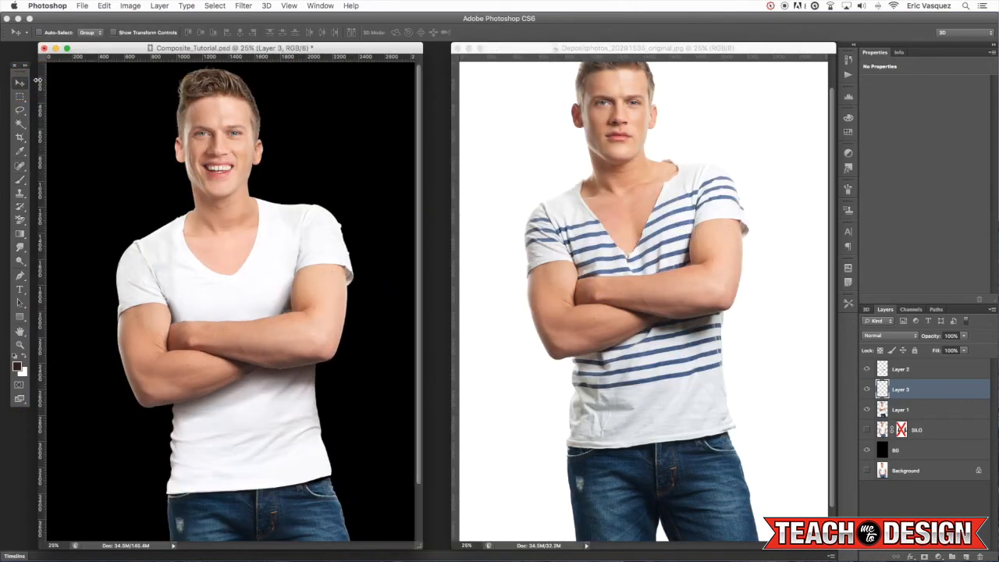
{"action": "left_click", "coordinate": [923, 556]}
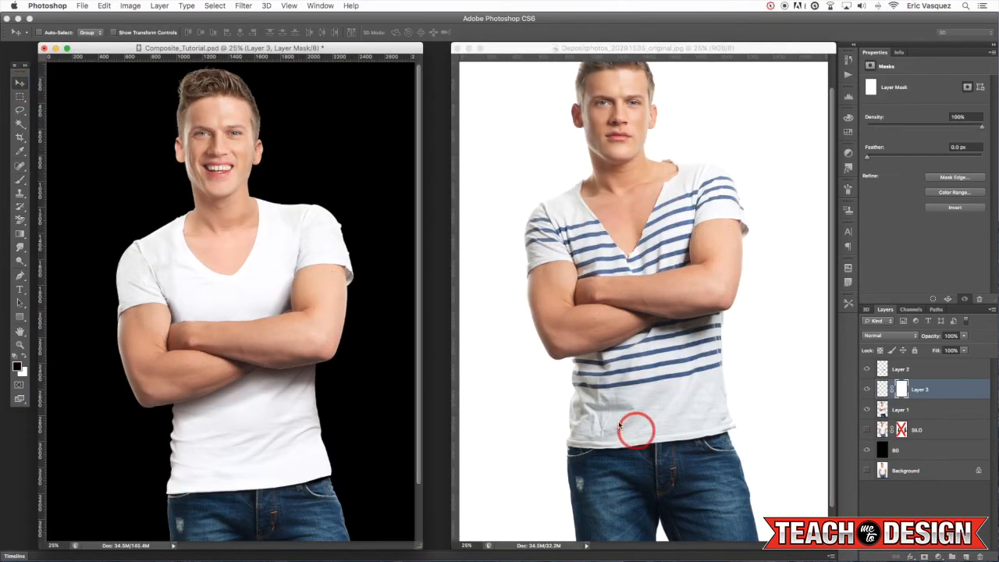
{"action": "key", "text": "b"}
{"action": "mouse_move", "coordinate": [277, 284]}
{"action": "left_mouse_down"}
{"action": "mouse_move", "coordinate": [276, 310]}
{"action": "mouse_move", "coordinate": [288, 251]}
{"action": "mouse_move", "coordinate": [269, 298]}
{"action": "mouse_move", "coordinate": [298, 228]}
{"action": "mouse_move", "coordinate": [335, 216]}
{"action": "left_mouse_up"}
{"action": "key", "text": "v"}
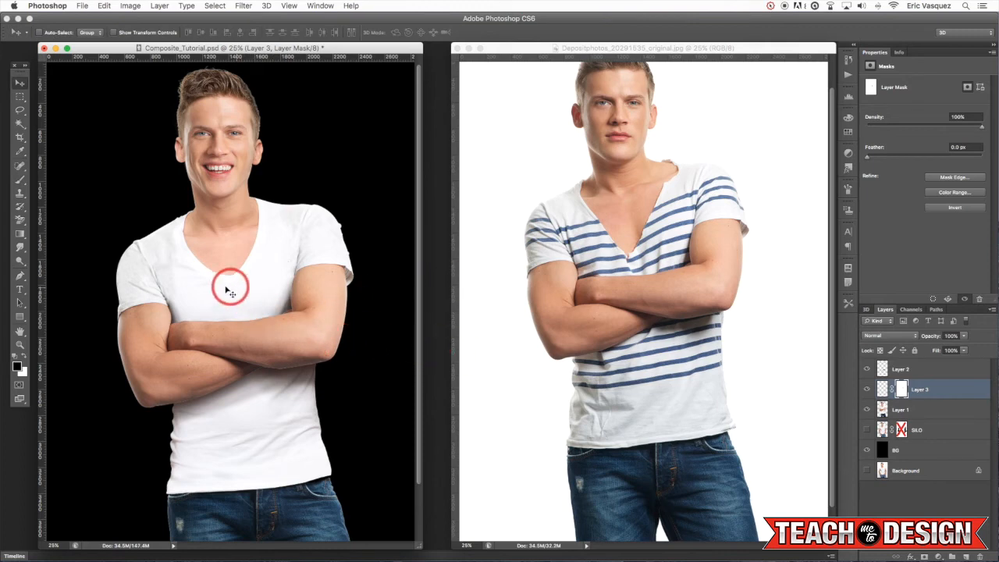
{"action": "key", "text": "b"}
{"action": "left_click_drag", "start_coordinate": [180, 301], "coordinate": [178, 298]}
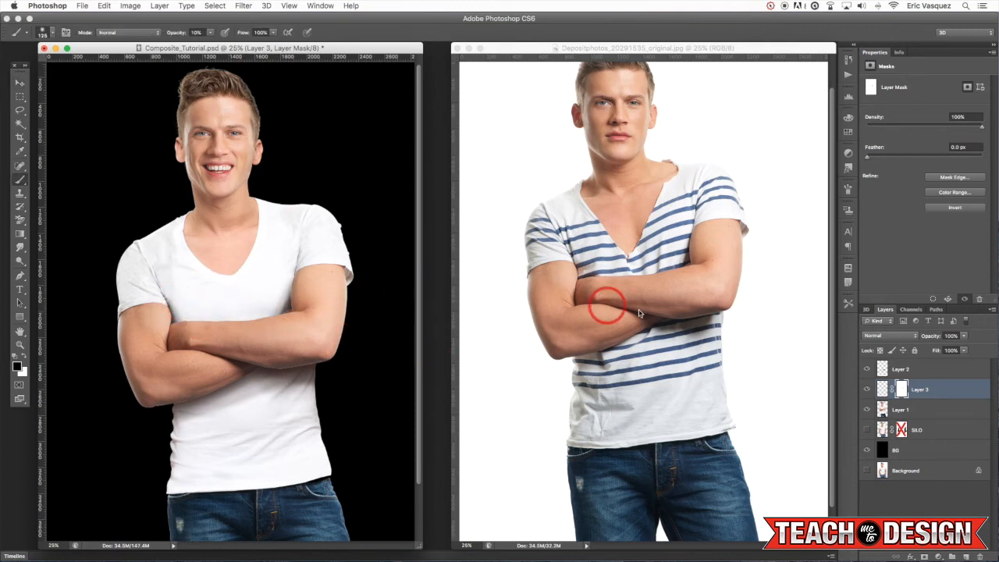
Merge Layer 1, Layer 2 and Layer 3 into a single layer and rename it COMPOSITE
{"action": "left_click", "coordinate": [929, 372]}
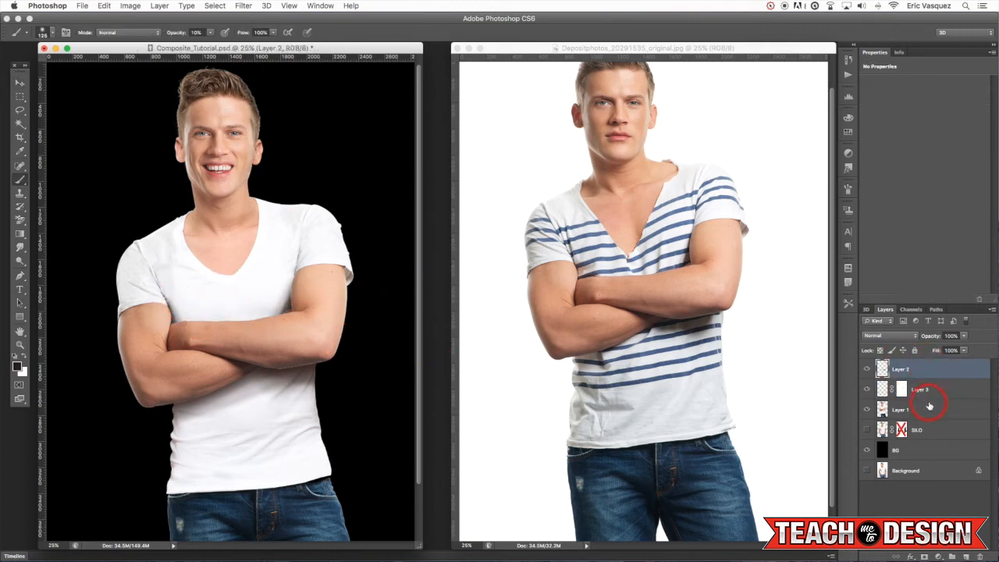
{"action": "left_click", "coordinate": [941, 414], "text": "shift"}
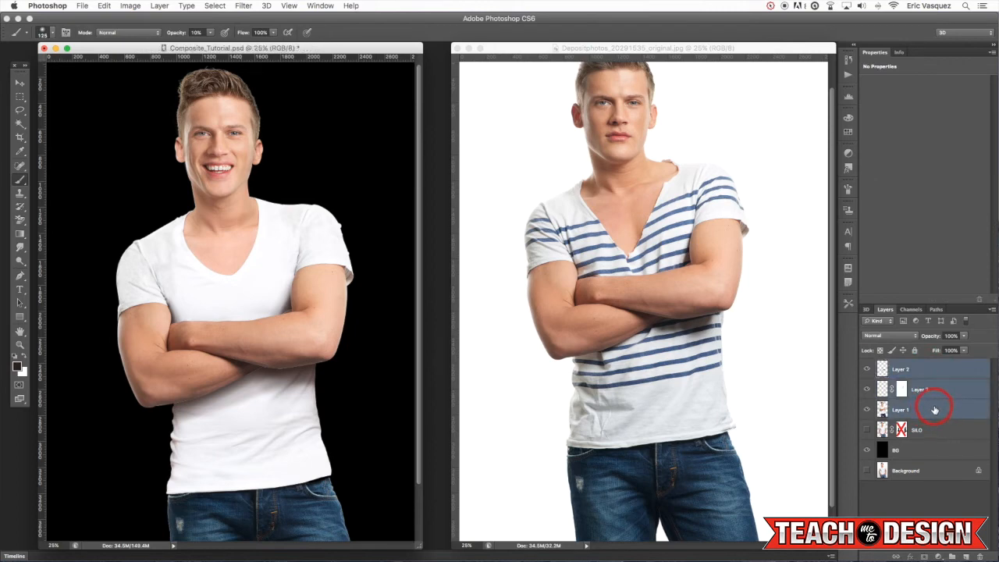
{"action": "key", "text": "super+e"}
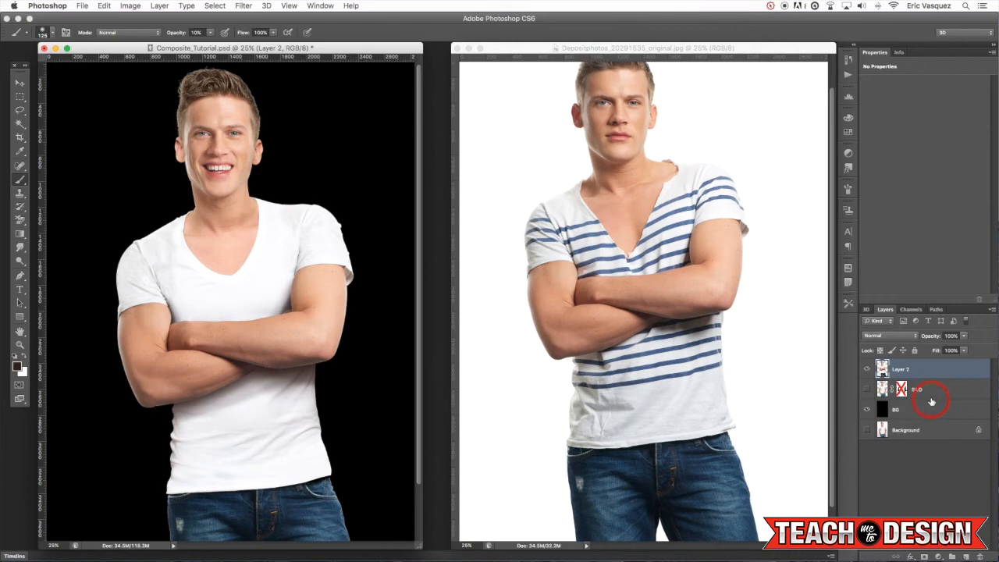
{"action": "key", "text": "v"}
{"action": "left_click", "coordinate": [902, 350]}
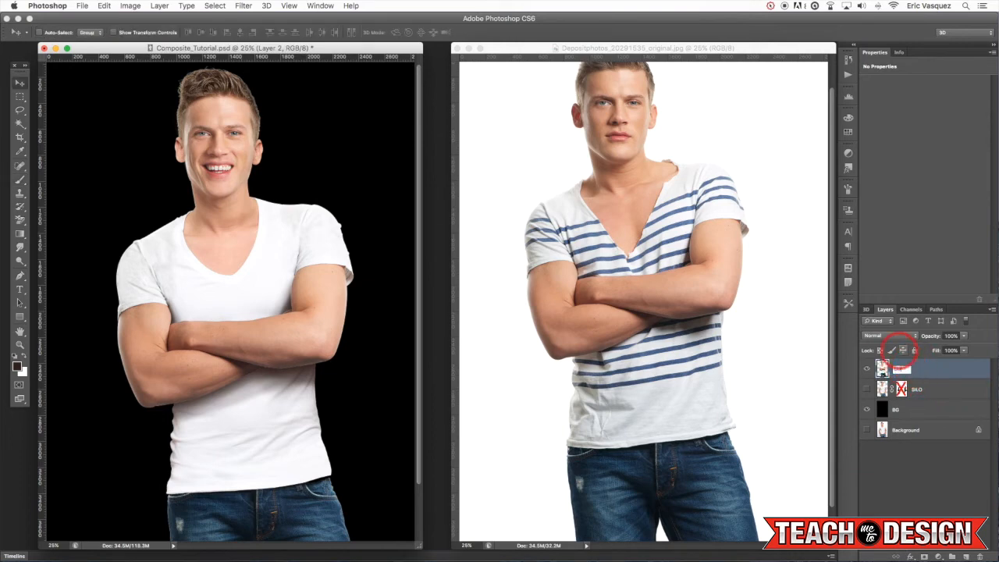
{"action": "key", "text": "Return"}
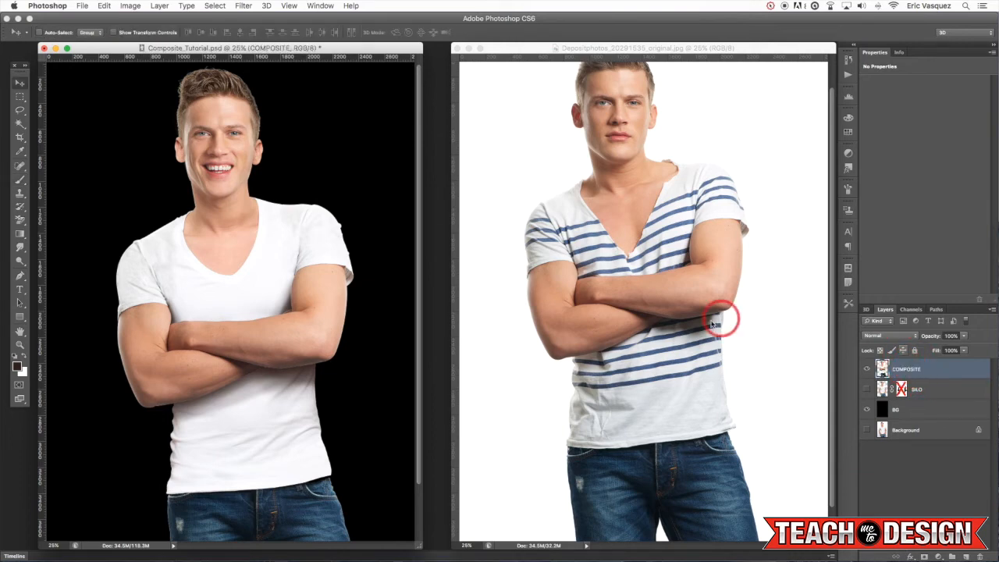
Close the striped-shirt reference photo and check the composite's arms and face in full-screen view
{"action": "left_click", "coordinate": [466, 46]}
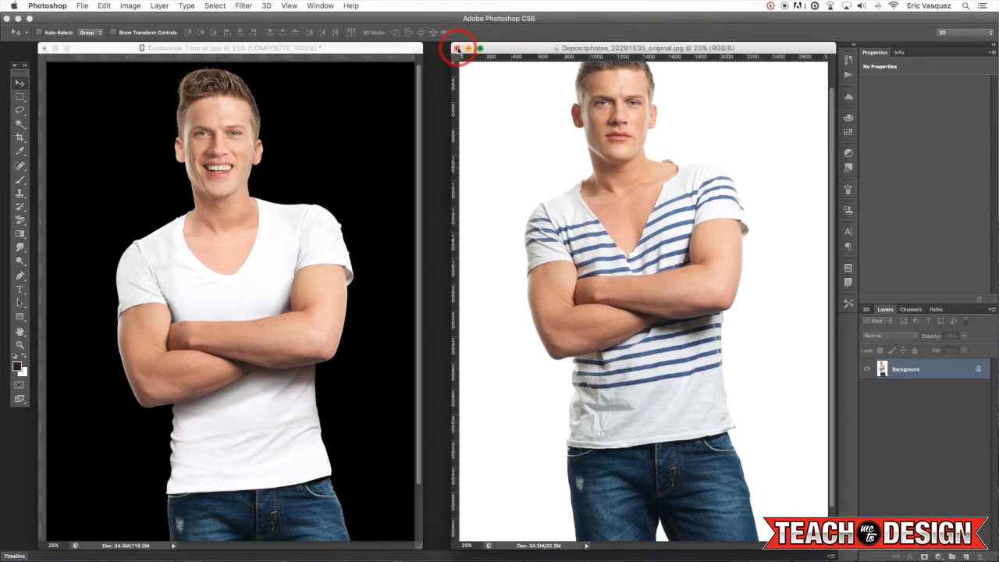
{"action": "left_click", "coordinate": [458, 48]}
{"action": "key", "text": "f"}
{"action": "key", "text": "super+0"}
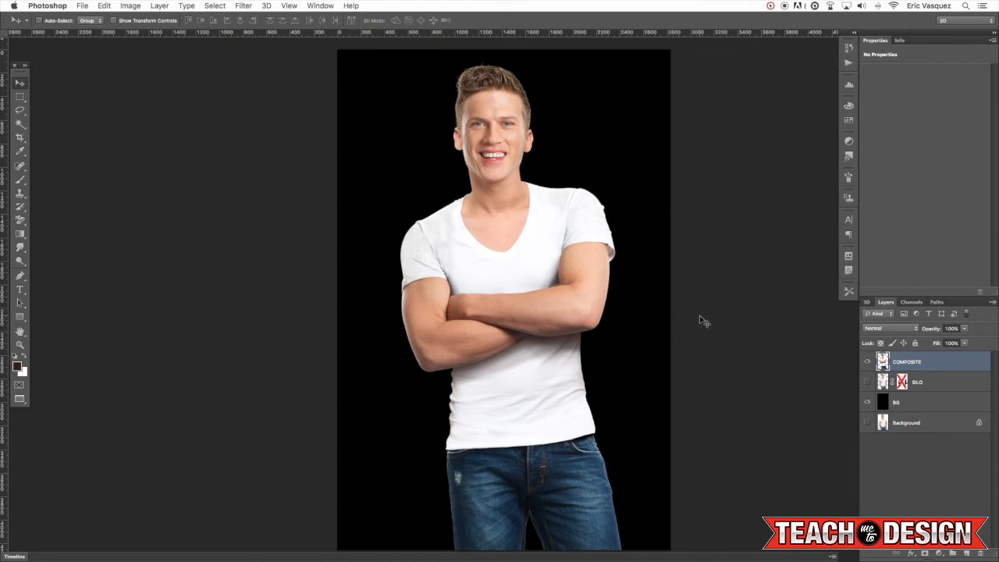
{"action": "key", "text": "super+equal"}
{"action": "key", "text": "super+equal"}
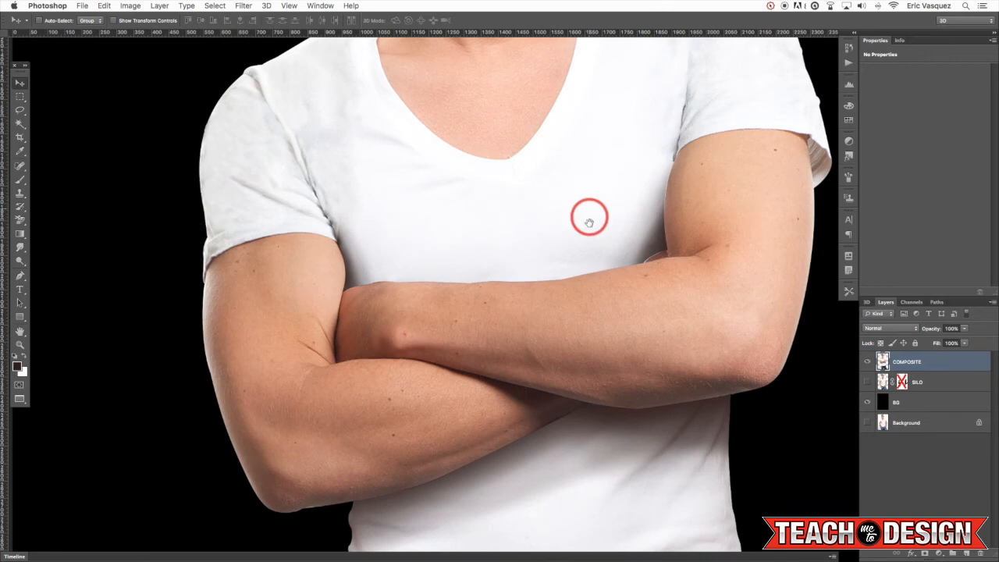
{"action": "left_click_drag", "start_coordinate": [586, 213], "coordinate": [541, 314]}
{"action": "key", "text": "super+r"}
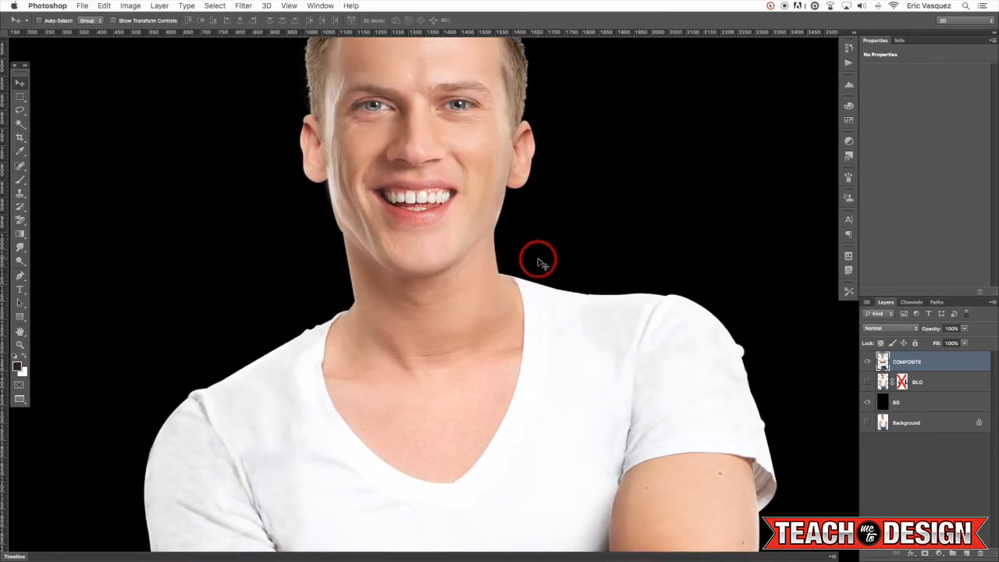
{"action": "key", "text": "super+0"}
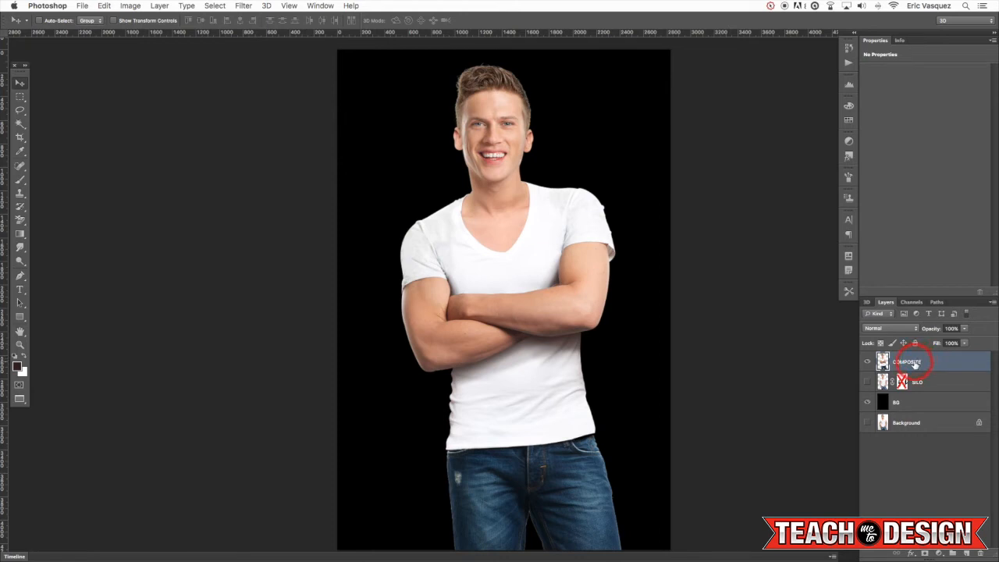
Add a Curves adjustment layer above COMPOSITE and pull the RGB curve's midpoint down to an output of 120
{"action": "left_click", "coordinate": [939, 553]}
{"action": "left_click", "coordinate": [905, 443]}
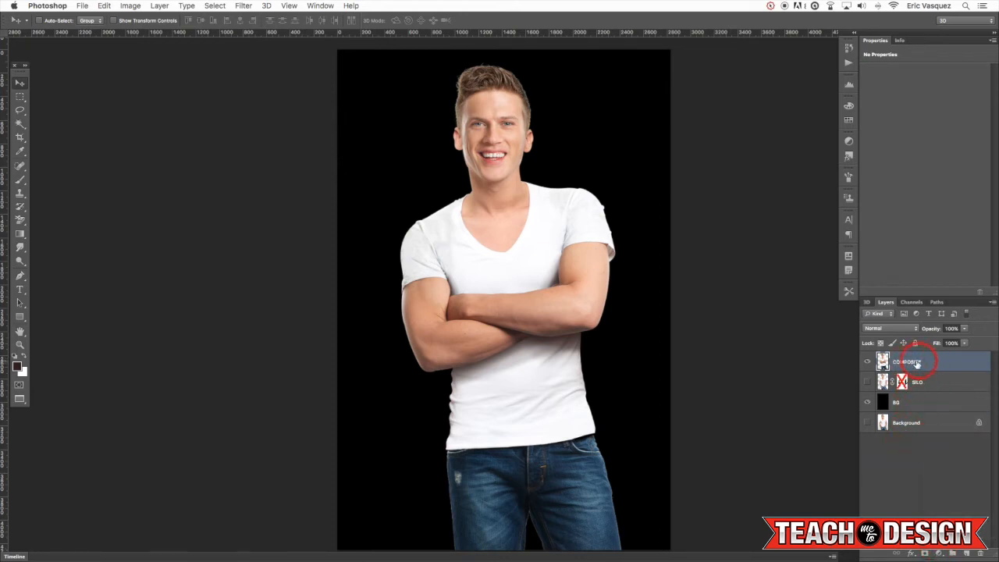
{"action": "left_click", "coordinate": [939, 554]}
{"action": "left_click", "coordinate": [946, 427]}
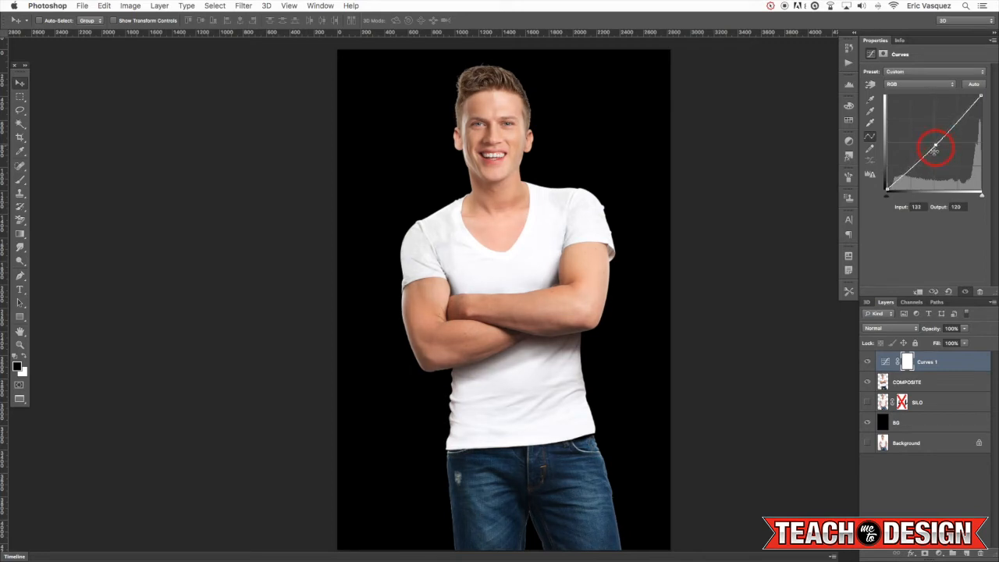
Clip the Curves 1 adjustment to the COMPOSITE layer and compare the figure with and without it
{"action": "left_click", "coordinate": [867, 362]}
{"action": "left_click", "coordinate": [867, 361]}
{"action": "left_click", "coordinate": [867, 362]}
{"action": "left_click", "coordinate": [868, 361]}
{"action": "left_click", "coordinate": [934, 371], "text": "alt"}
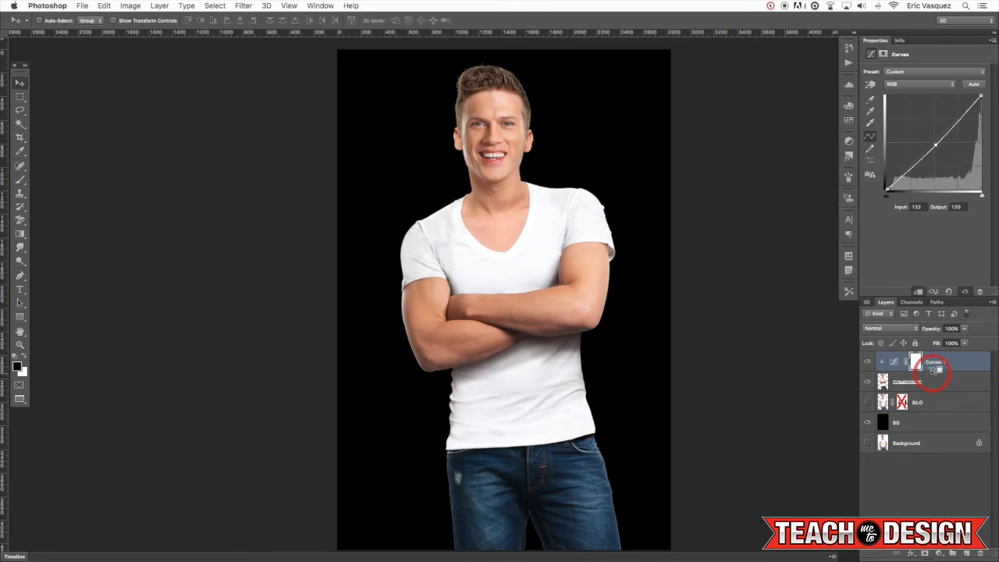
{"action": "left_click", "coordinate": [867, 362]}
{"action": "left_click", "coordinate": [867, 362]}
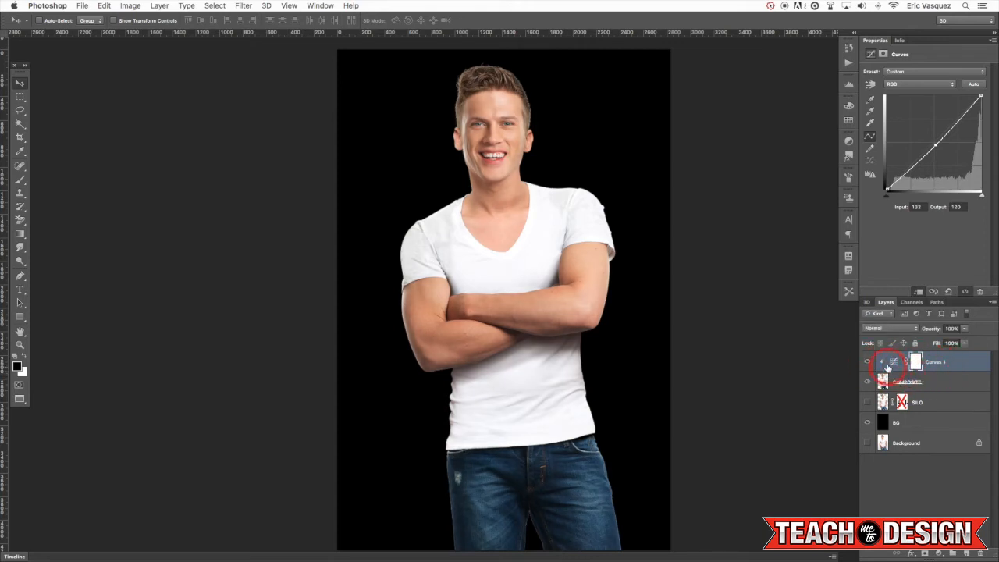
Add a Hue/Saturation adjustment clipped to the COMPOSITE layer and raise its master saturation to +6
{"action": "left_click", "coordinate": [956, 386]}
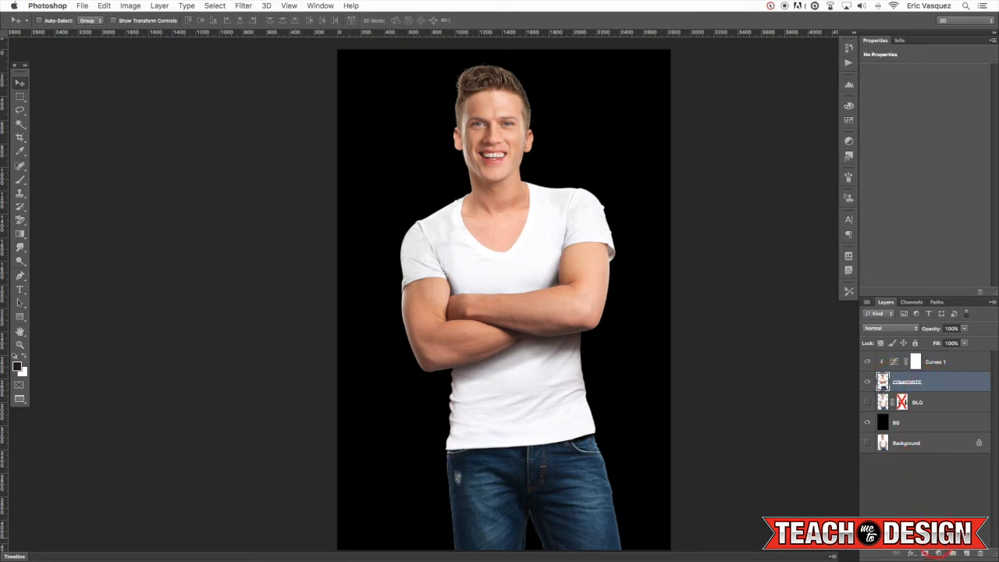
{"action": "left_click", "coordinate": [940, 553]}
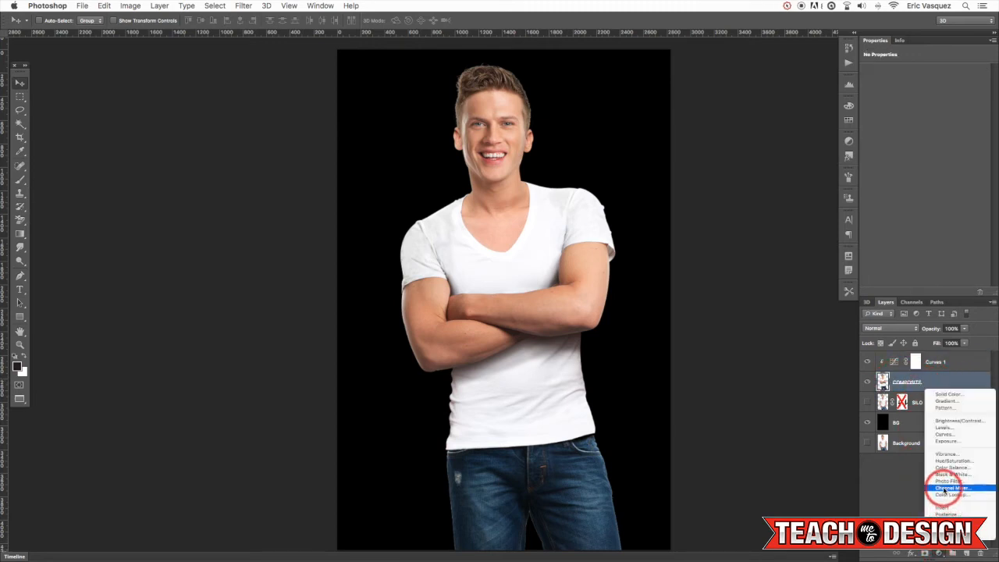
{"action": "left_click", "coordinate": [953, 461]}
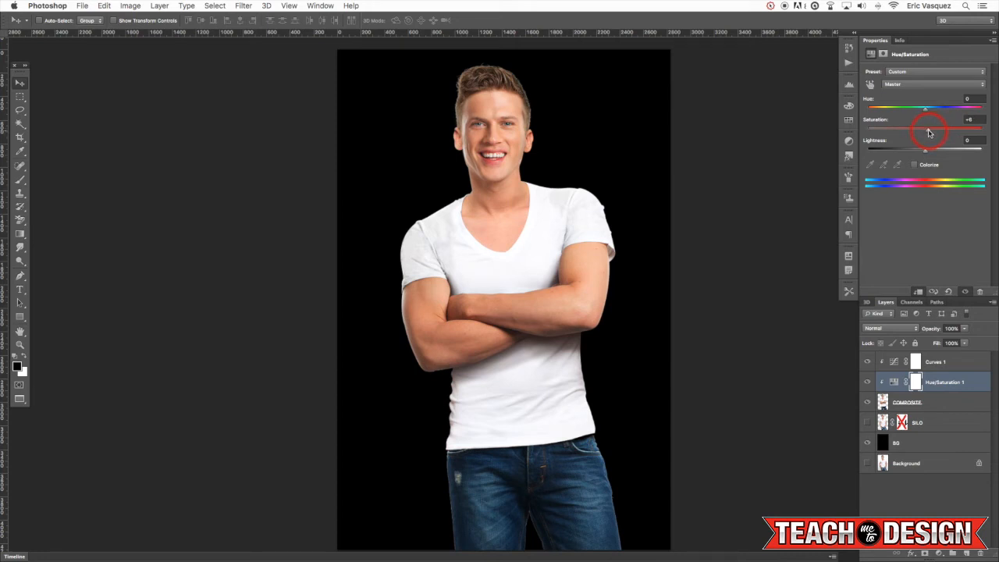
Add a red Solid Color fill layer clipped directly above the COMPOSITE layer and invert its mask to hide the color
{"action": "left_click", "coordinate": [960, 359]}
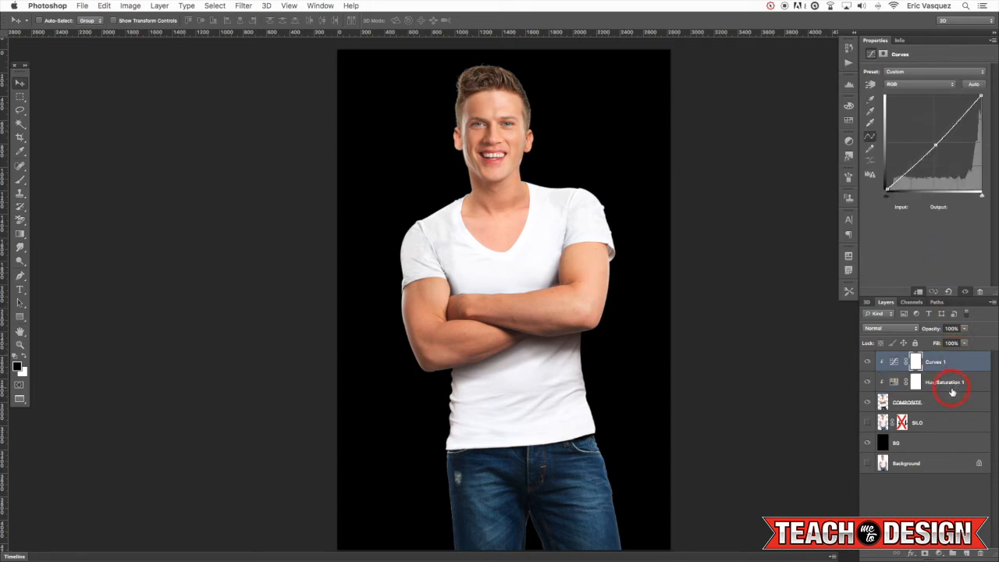
{"action": "left_click", "coordinate": [951, 403]}
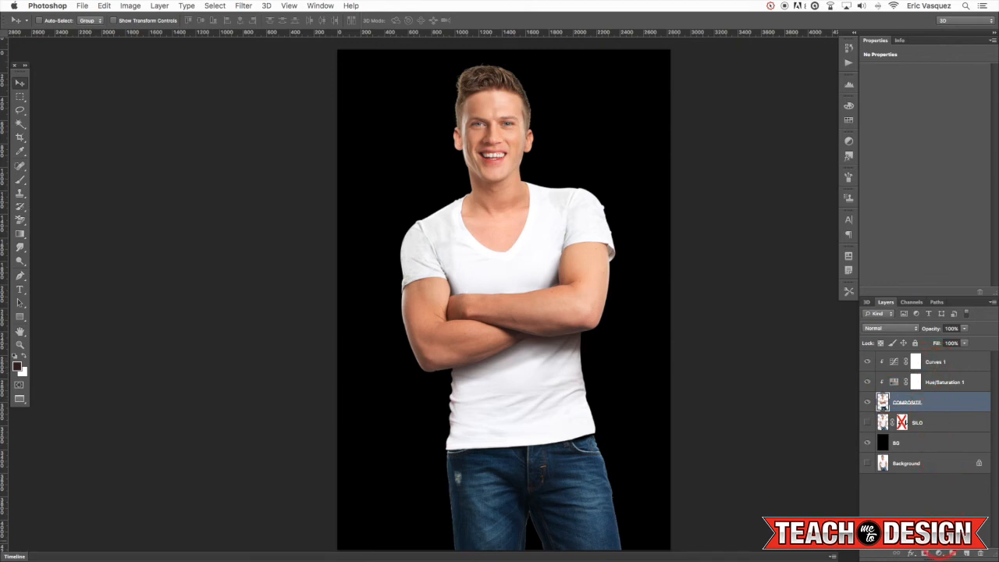
{"action": "left_click", "coordinate": [941, 552]}
{"action": "left_click", "coordinate": [954, 393]}
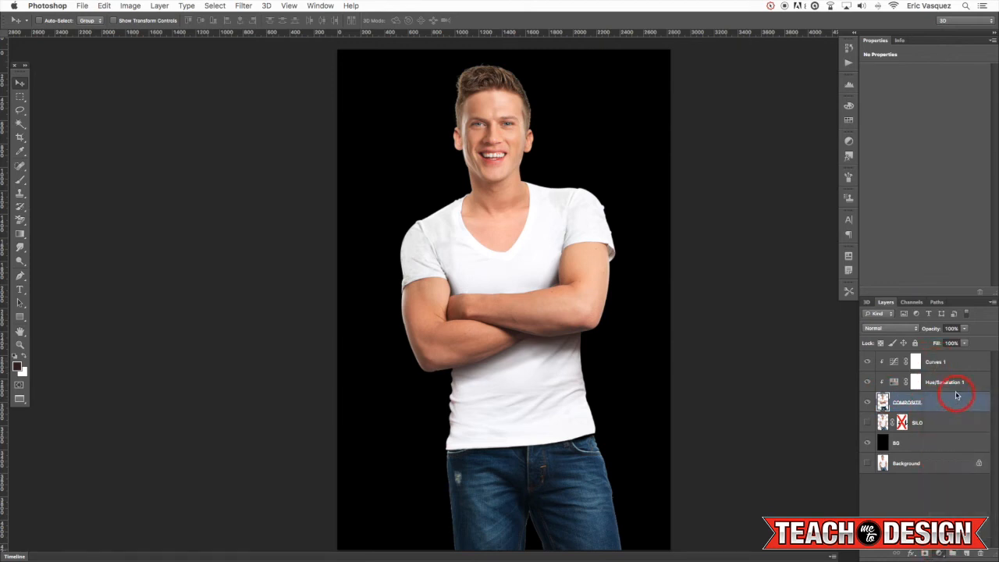
{"action": "left_click", "coordinate": [831, 181]}
{"action": "left_click", "coordinate": [959, 143]}
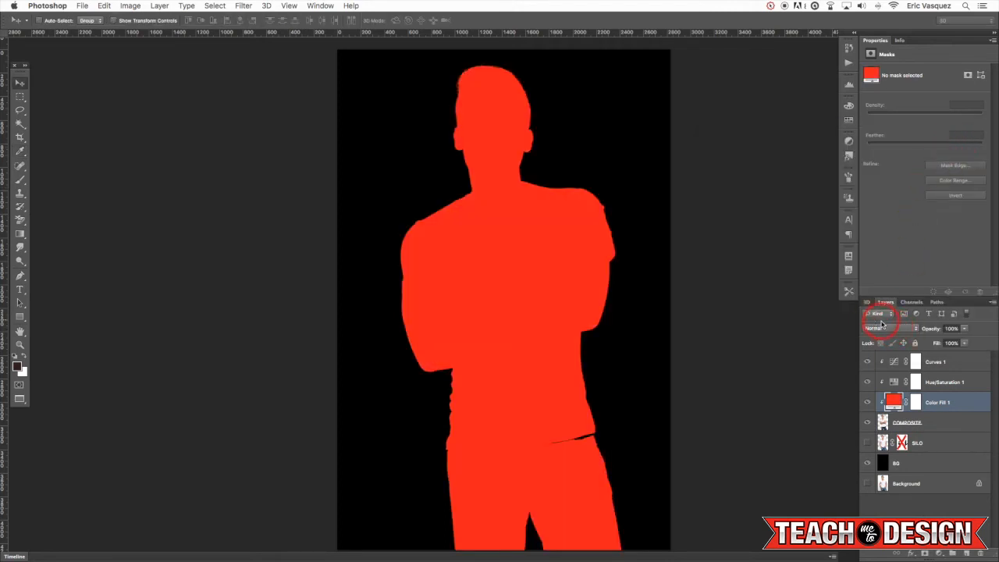
{"action": "left_click", "coordinate": [915, 403]}
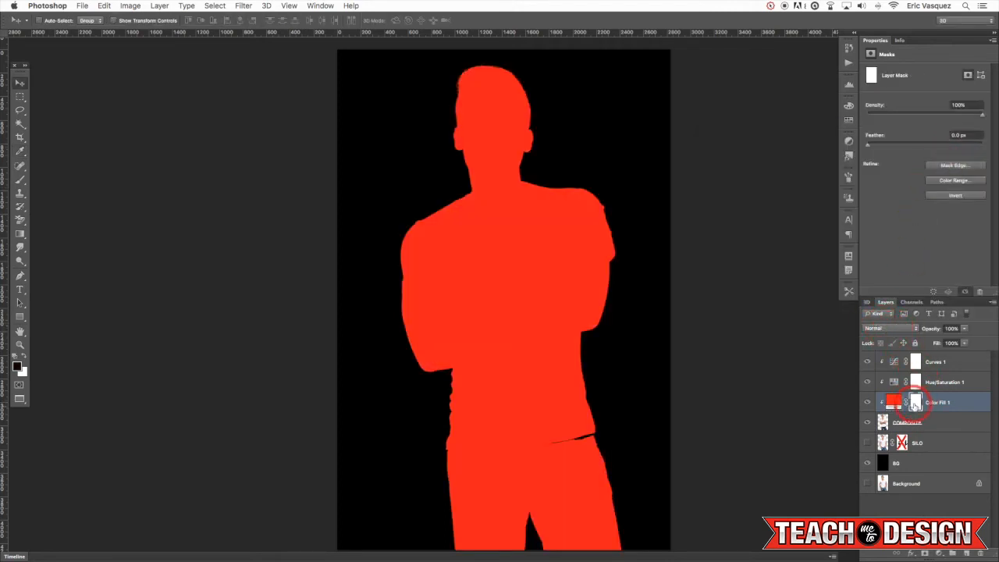
{"action": "key", "text": "super+i"}
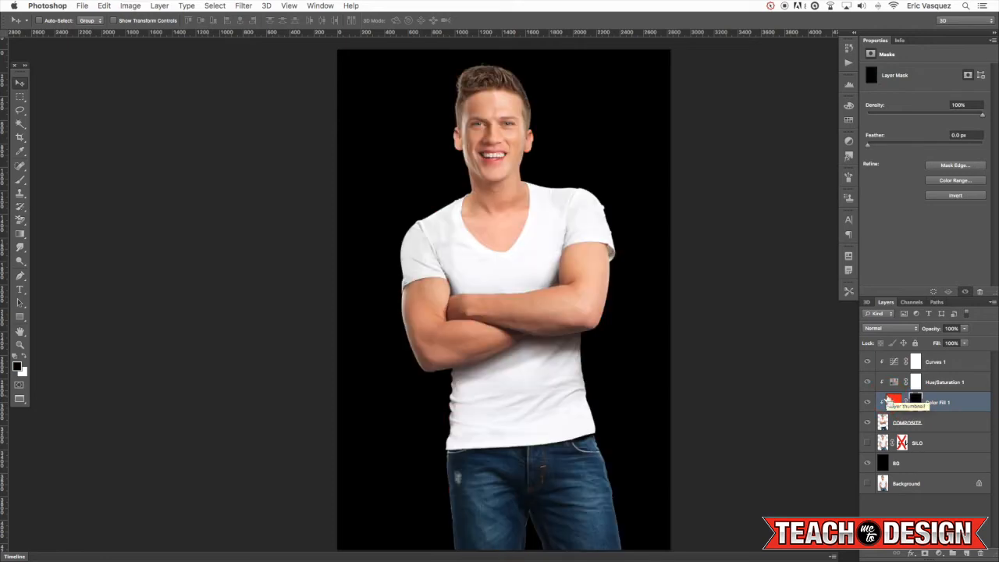
Paint white on the fill layer's mask at 100% brush opacity over the shirt's chest, shoulders and both sleeves
{"action": "key", "text": "b"}
{"action": "key", "text": "super+equal"}
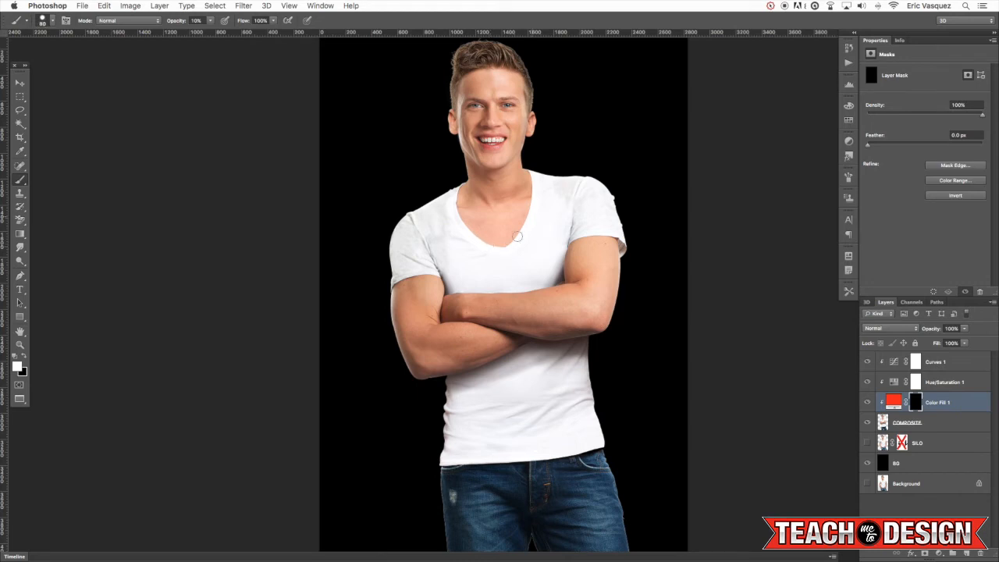
{"action": "mouse_move", "coordinate": [382, 219]}
{"action": "left_mouse_down"}
{"action": "mouse_move", "coordinate": [412, 214]}
{"action": "mouse_move", "coordinate": [398, 235]}
{"action": "mouse_move", "coordinate": [409, 233]}
{"action": "mouse_move", "coordinate": [391, 228]}
{"action": "mouse_move", "coordinate": [432, 208]}
{"action": "mouse_move", "coordinate": [405, 221]}
{"action": "mouse_move", "coordinate": [401, 209]}
{"action": "mouse_move", "coordinate": [471, 184]}
{"action": "mouse_move", "coordinate": [401, 236]}
{"action": "mouse_move", "coordinate": [419, 202]}
{"action": "mouse_move", "coordinate": [392, 255]}
{"action": "mouse_move", "coordinate": [402, 248]}
{"action": "mouse_move", "coordinate": [408, 258]}
{"action": "mouse_move", "coordinate": [427, 207]}
{"action": "mouse_move", "coordinate": [421, 223]}
{"action": "mouse_move", "coordinate": [430, 234]}
{"action": "mouse_move", "coordinate": [462, 178]}
{"action": "mouse_move", "coordinate": [449, 210]}
{"action": "mouse_move", "coordinate": [476, 246]}
{"action": "left_mouse_up"}
{"action": "key", "text": "0"}
{"action": "key", "text": "super+z"}
{"action": "mouse_move", "coordinate": [504, 255]}
{"action": "left_mouse_down"}
{"action": "mouse_move", "coordinate": [536, 204]}
{"action": "mouse_move", "coordinate": [533, 170]}
{"action": "mouse_move", "coordinate": [566, 186]}
{"action": "mouse_move", "coordinate": [611, 176]}
{"action": "mouse_move", "coordinate": [599, 198]}
{"action": "mouse_move", "coordinate": [632, 245]}
{"action": "mouse_move", "coordinate": [625, 261]}
{"action": "mouse_move", "coordinate": [615, 226]}
{"action": "mouse_move", "coordinate": [622, 236]}
{"action": "mouse_move", "coordinate": [604, 227]}
{"action": "mouse_move", "coordinate": [610, 234]}
{"action": "mouse_move", "coordinate": [578, 234]}
{"action": "mouse_move", "coordinate": [603, 212]}
{"action": "mouse_move", "coordinate": [578, 214]}
{"action": "mouse_move", "coordinate": [570, 232]}
{"action": "mouse_move", "coordinate": [601, 217]}
{"action": "mouse_move", "coordinate": [583, 195]}
{"action": "mouse_move", "coordinate": [549, 213]}
{"action": "mouse_move", "coordinate": [545, 202]}
{"action": "mouse_move", "coordinate": [579, 189]}
{"action": "mouse_move", "coordinate": [569, 215]}
{"action": "mouse_move", "coordinate": [555, 236]}
{"action": "left_mouse_up"}
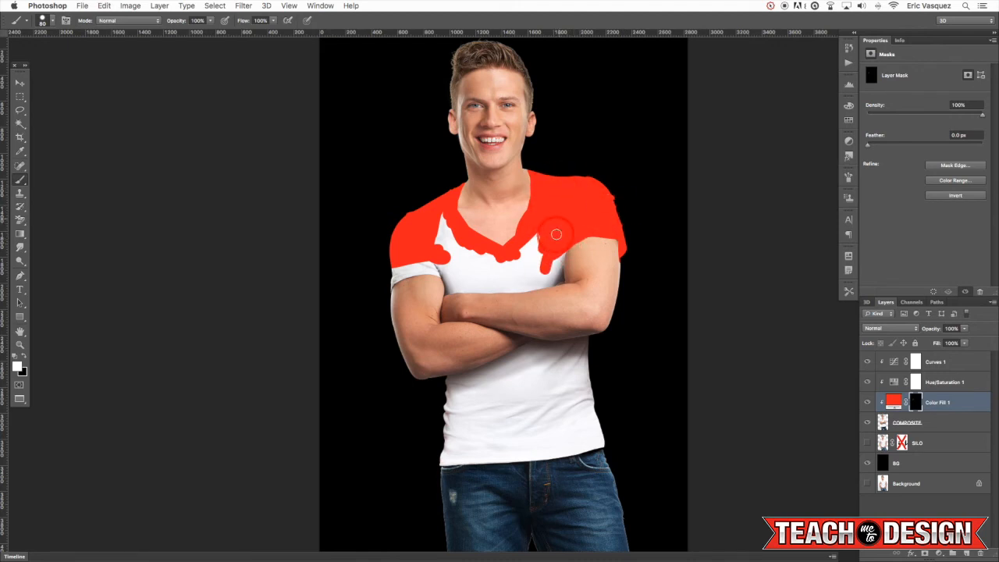
{"action": "mouse_move", "coordinate": [558, 278]}
{"action": "left_mouse_down"}
{"action": "mouse_move", "coordinate": [447, 293]}
{"action": "mouse_move", "coordinate": [430, 258]}
{"action": "left_mouse_up"}
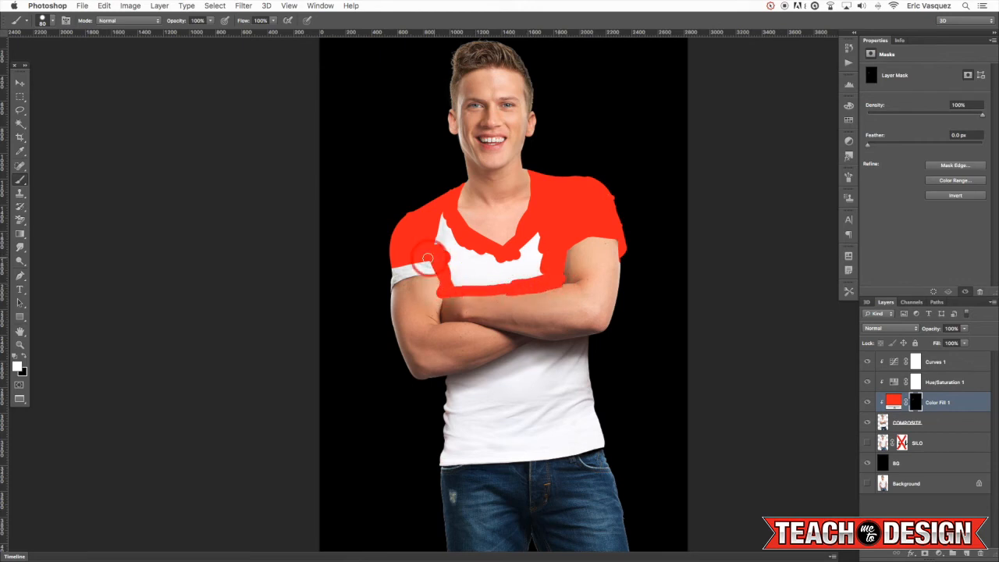
{"action": "mouse_move", "coordinate": [382, 292]}
{"action": "left_mouse_down"}
{"action": "mouse_move", "coordinate": [384, 281]}
{"action": "mouse_move", "coordinate": [442, 274]}
{"action": "left_mouse_up"}
{"action": "mouse_move", "coordinate": [442, 212]}
{"action": "left_mouse_down"}
{"action": "mouse_move", "coordinate": [453, 271]}
{"action": "mouse_move", "coordinate": [499, 257]}
{"action": "mouse_move", "coordinate": [467, 254]}
{"action": "mouse_move", "coordinate": [452, 274]}
{"action": "mouse_move", "coordinate": [495, 283]}
{"action": "mouse_move", "coordinate": [532, 235]}
{"action": "left_mouse_up"}
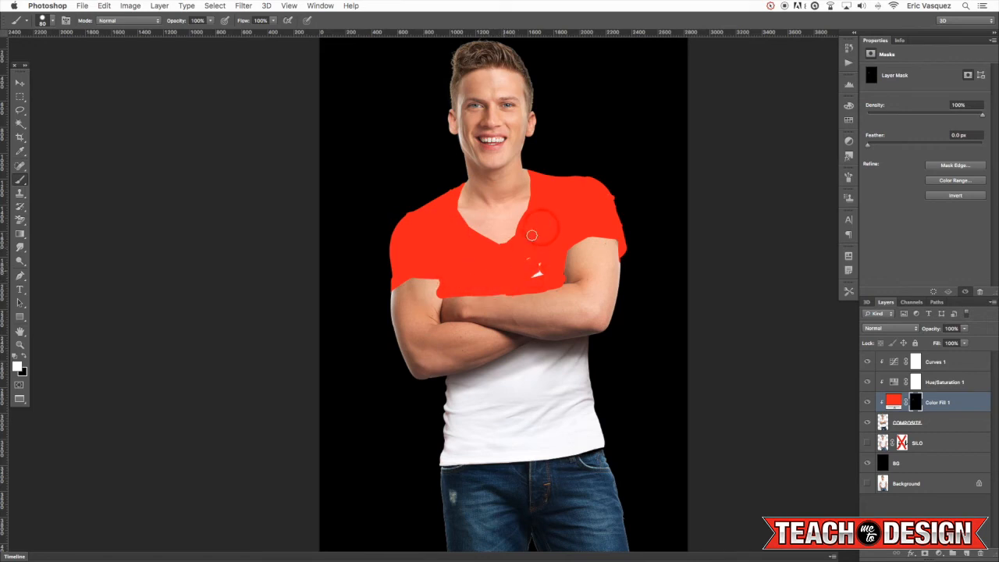
Paint white on the fill layer's mask over the shirt below the crossed arms, down to the hem
{"action": "mouse_move", "coordinate": [469, 392]}
{"action": "left_mouse_down"}
{"action": "mouse_move", "coordinate": [444, 381]}
{"action": "mouse_move", "coordinate": [488, 371]}
{"action": "left_mouse_up"}
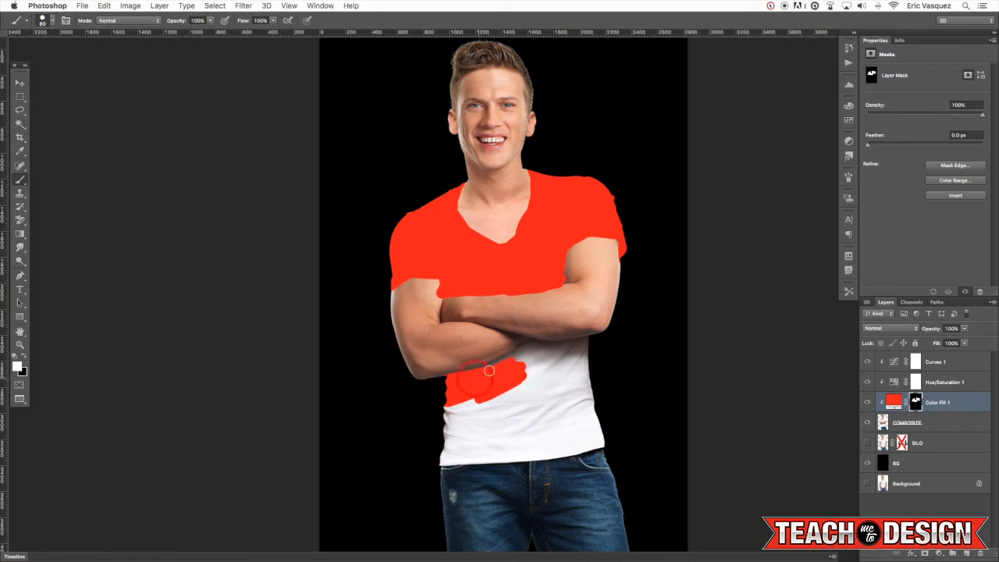
{"action": "mouse_move", "coordinate": [537, 344]}
{"action": "left_mouse_down"}
{"action": "mouse_move", "coordinate": [516, 361]}
{"action": "mouse_move", "coordinate": [536, 375]}
{"action": "mouse_move", "coordinate": [597, 373]}
{"action": "mouse_move", "coordinate": [604, 395]}
{"action": "mouse_move", "coordinate": [550, 428]}
{"action": "mouse_move", "coordinate": [565, 438]}
{"action": "mouse_move", "coordinate": [598, 431]}
{"action": "mouse_move", "coordinate": [570, 447]}
{"action": "left_mouse_up"}
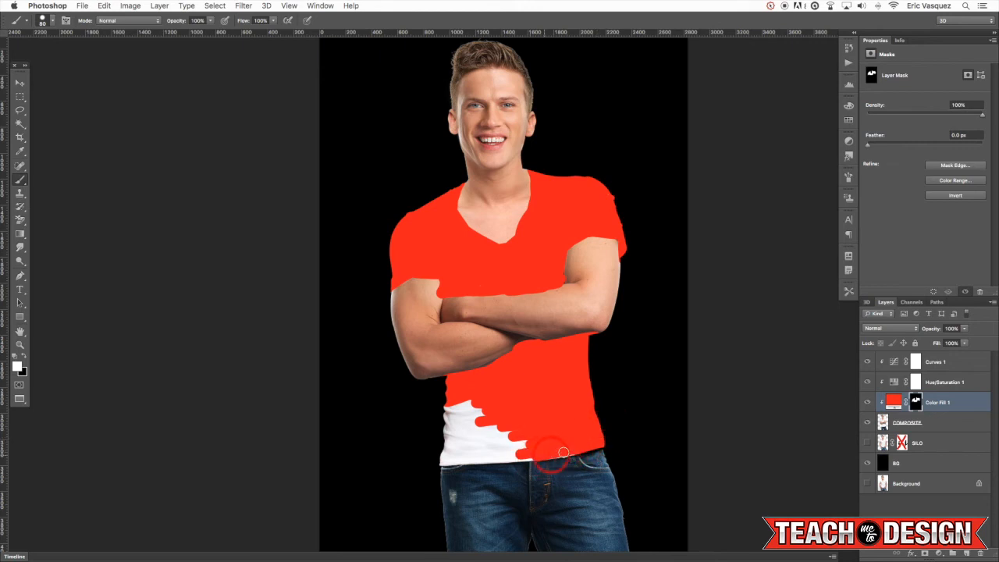
{"action": "mouse_move", "coordinate": [504, 452]}
{"action": "left_mouse_down"}
{"action": "mouse_move", "coordinate": [441, 451]}
{"action": "mouse_move", "coordinate": [503, 397]}
{"action": "mouse_move", "coordinate": [450, 409]}
{"action": "mouse_move", "coordinate": [440, 432]}
{"action": "left_mouse_up"}
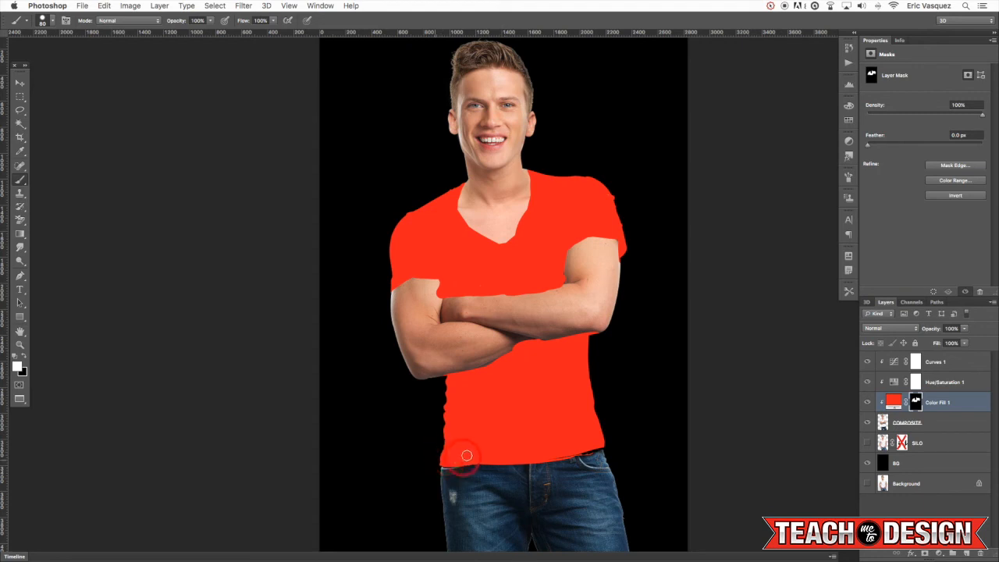
Cycle through the blend modes of the red fill layer and set it to Multiply
{"action": "key", "text": "super+plus"}
{"action": "key", "text": "super+plus"}
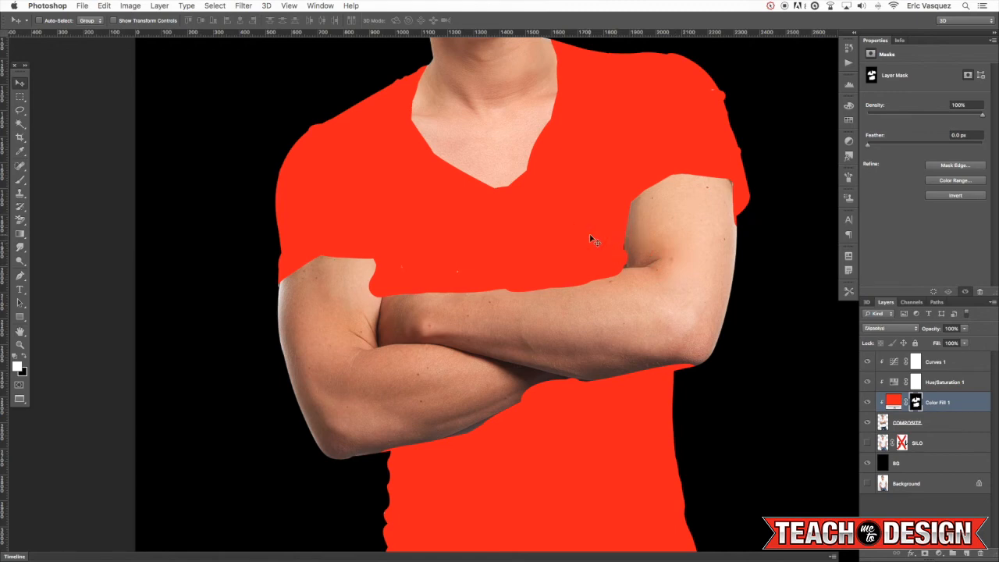
{"action": "key", "text": "shift+plus"}
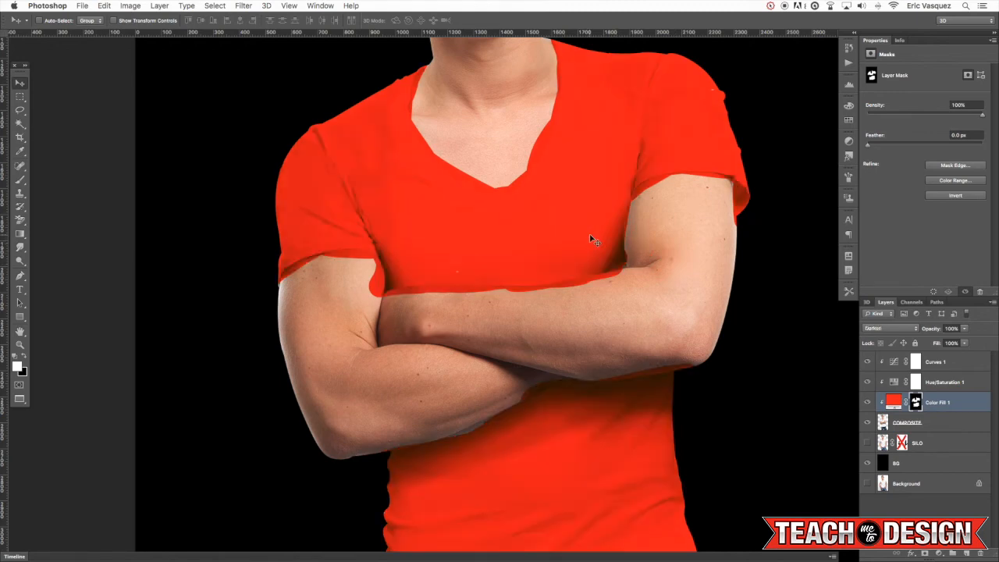
{"action": "key", "text": "shift+plus"}
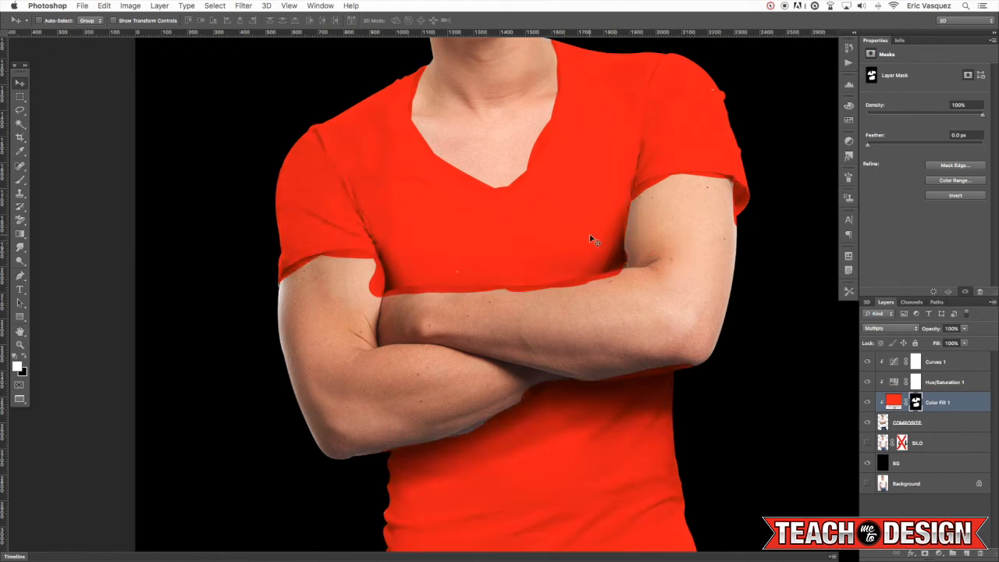
{"action": "key", "text": "shift+minus"}
{"action": "key", "text": "shift+plus"}
Reduce the brush size and clean the red mask along the sleeve hem on the image's left and the forearm's upper edge
{"action": "key", "text": "super+plus"}
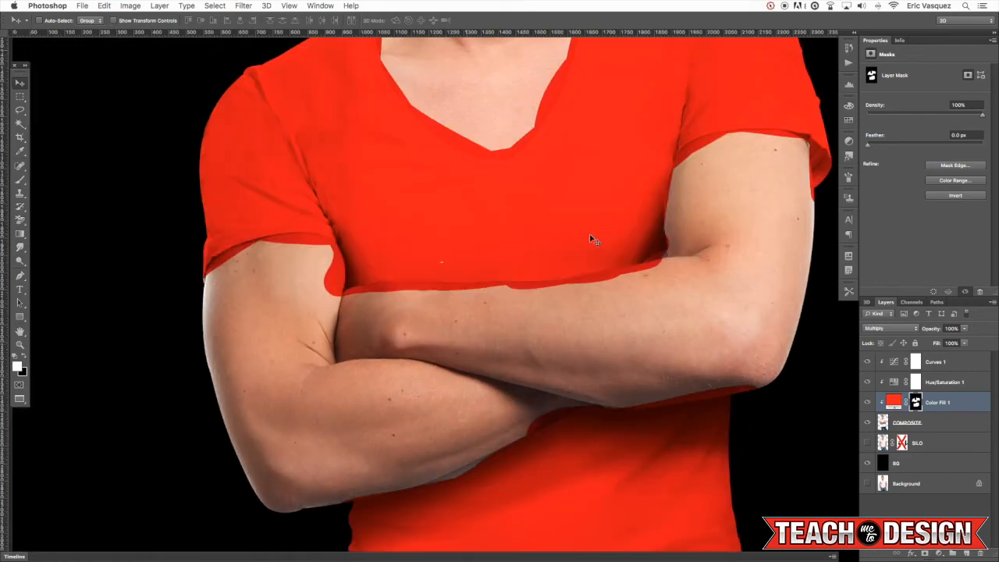
{"action": "key", "text": "b"}
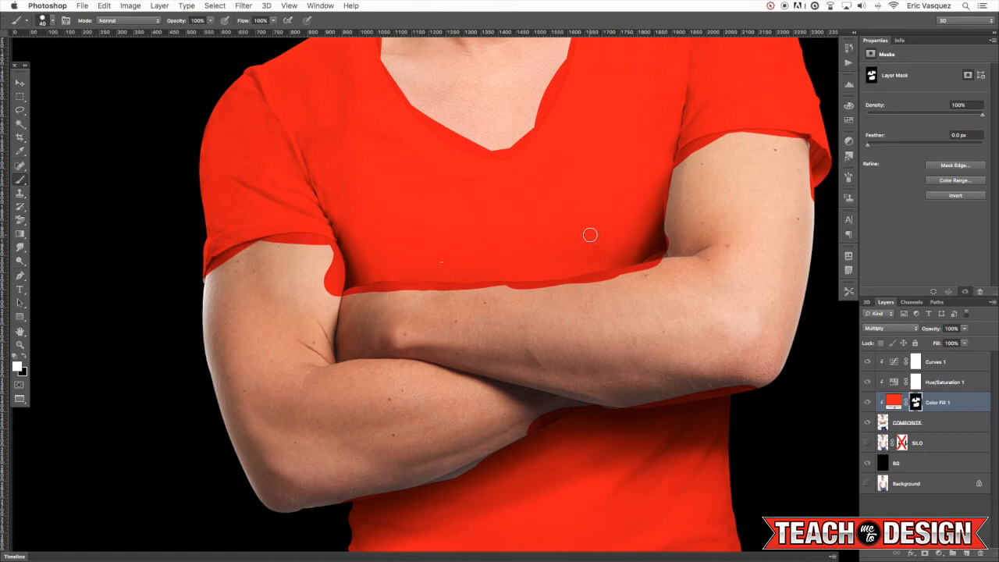
{"action": "key", "text": "super+plus"}
{"action": "mouse_move", "coordinate": [196, 272]}
{"action": "left_mouse_down"}
{"action": "mouse_move", "coordinate": [348, 274]}
{"action": "mouse_move", "coordinate": [341, 261]}
{"action": "left_mouse_up"}
{"action": "key", "text": "bracketleft"}
{"action": "key", "text": "bracketleft"}
{"action": "key", "text": "bracketleft"}
{"action": "mouse_move", "coordinate": [404, 238]}
{"action": "left_mouse_down"}
{"action": "mouse_move", "coordinate": [470, 239]}
{"action": "mouse_move", "coordinate": [434, 237]}
{"action": "left_mouse_up"}
{"action": "mouse_move", "coordinate": [504, 235]}
{"action": "left_mouse_down"}
{"action": "mouse_move", "coordinate": [495, 231]}
{"action": "mouse_move", "coordinate": [500, 292]}
{"action": "mouse_move", "coordinate": [523, 279]}
{"action": "mouse_move", "coordinate": [573, 306]}
{"action": "mouse_move", "coordinate": [666, 306]}
{"action": "left_mouse_up"}
Paint black on the mask to remove red spill from the upper arm and sleeve edge on the image's right
{"action": "mouse_move", "coordinate": [748, 326]}
{"action": "left_mouse_down"}
{"action": "mouse_move", "coordinate": [552, 318]}
{"action": "mouse_move", "coordinate": [718, 304]}
{"action": "left_mouse_up"}
{"action": "left_click_drag", "start_coordinate": [798, 258], "coordinate": [644, 279]}
{"action": "mouse_move", "coordinate": [644, 278]}
{"action": "left_mouse_down"}
{"action": "mouse_move", "coordinate": [558, 314]}
{"action": "mouse_move", "coordinate": [471, 317]}
{"action": "mouse_move", "coordinate": [650, 274]}
{"action": "left_mouse_up"}
{"action": "left_click_drag", "start_coordinate": [654, 246], "coordinate": [404, 343]}
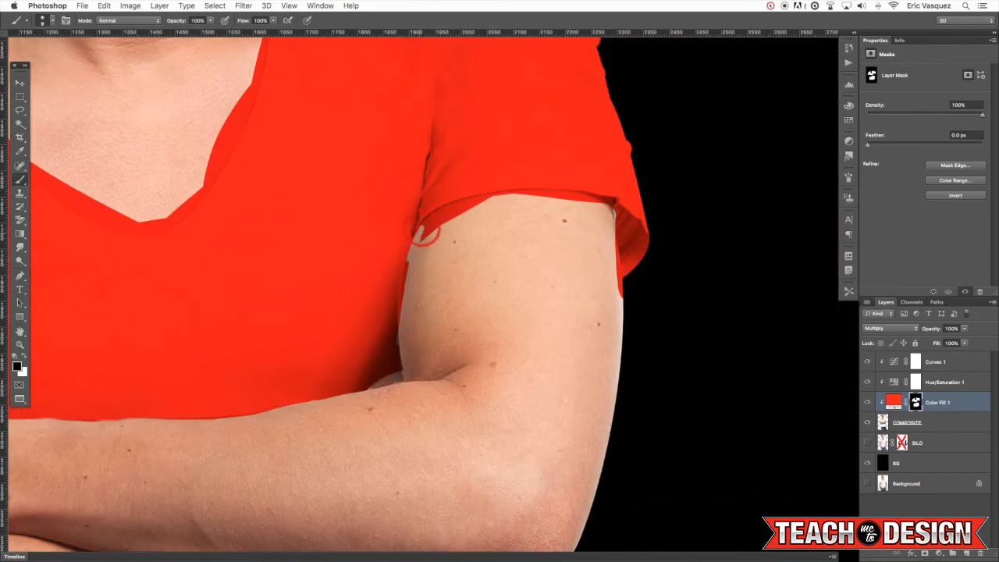
{"action": "mouse_move", "coordinate": [440, 225]}
{"action": "left_mouse_down"}
{"action": "mouse_move", "coordinate": [499, 196]}
{"action": "mouse_move", "coordinate": [602, 212]}
{"action": "left_mouse_up"}
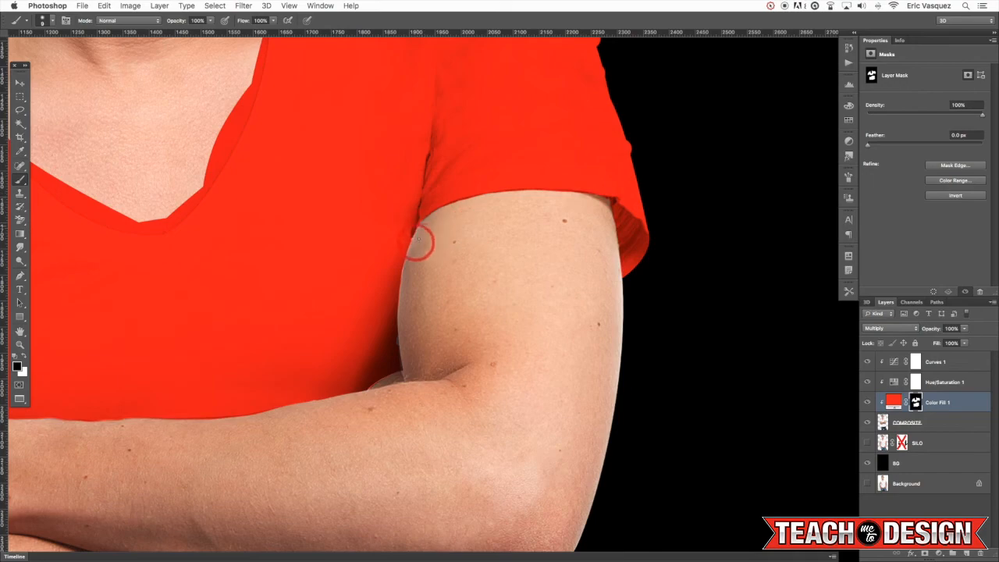
Refine the red mask along the upper collar on the image's left, filling the shoulder edge and removing red from the neck
{"action": "left_click_drag", "start_coordinate": [297, 165], "coordinate": [525, 305]}
{"action": "key", "text": "super+plus"}
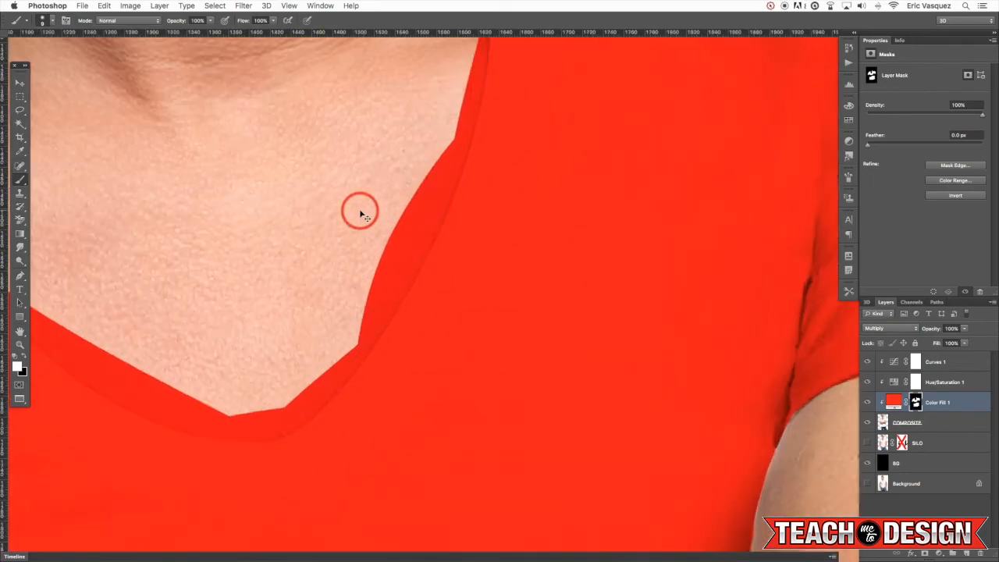
{"action": "left_click_drag", "start_coordinate": [422, 255], "coordinate": [640, 376]}
{"action": "left_click_drag", "start_coordinate": [322, 186], "coordinate": [432, 288]}
{"action": "left_click_drag", "start_coordinate": [316, 170], "coordinate": [307, 166]}
{"action": "key", "text": "x"}
{"action": "left_click_drag", "start_coordinate": [297, 208], "coordinate": [305, 190]}
{"action": "mouse_move", "coordinate": [274, 232]}
{"action": "left_mouse_down"}
{"action": "mouse_move", "coordinate": [281, 242]}
{"action": "mouse_move", "coordinate": [281, 221]}
{"action": "left_mouse_up"}
{"action": "left_click_drag", "start_coordinate": [262, 255], "coordinate": [261, 309]}
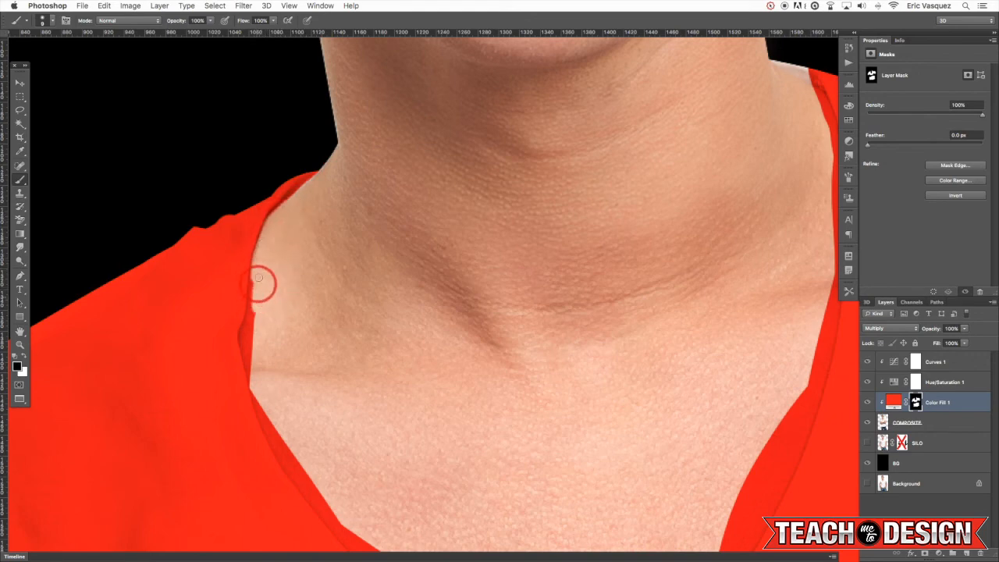
{"action": "left_click_drag", "start_coordinate": [243, 342], "coordinate": [255, 388]}
Paint black on the mask to remove red spill from the skin along the V-neck's lower edge on the image's left
{"action": "left_click_drag", "start_coordinate": [325, 380], "coordinate": [318, 251]}
{"action": "key", "text": "x"}
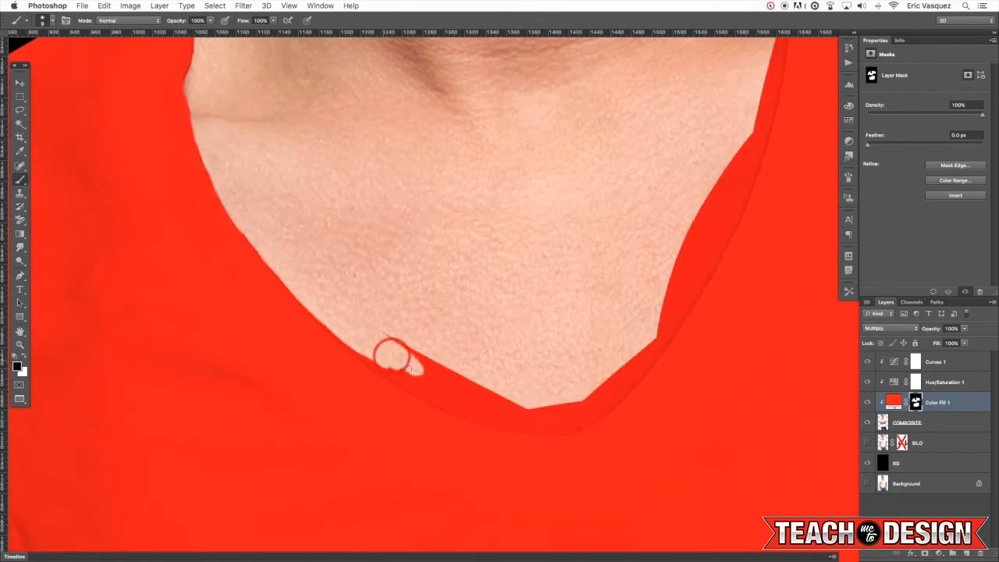
{"action": "mouse_move", "coordinate": [390, 354]}
{"action": "left_mouse_down"}
{"action": "mouse_move", "coordinate": [348, 329]}
{"action": "mouse_move", "coordinate": [379, 368]}
{"action": "mouse_move", "coordinate": [321, 307]}
{"action": "mouse_move", "coordinate": [362, 340]}
{"action": "mouse_move", "coordinate": [376, 313]}
{"action": "left_mouse_up"}
{"action": "mouse_move", "coordinate": [402, 365]}
{"action": "left_mouse_down"}
{"action": "mouse_move", "coordinate": [459, 395]}
{"action": "mouse_move", "coordinate": [392, 335]}
{"action": "left_mouse_up"}
Rotate the canvas view and mask out the red spill around the point of the V-neck and the start of its other side
{"action": "key", "text": "r"}
{"action": "mouse_move", "coordinate": [558, 320]}
{"action": "left_mouse_down"}
{"action": "mouse_move", "coordinate": [598, 286]}
{"action": "mouse_move", "coordinate": [466, 245]}
{"action": "mouse_move", "coordinate": [458, 266]}
{"action": "mouse_move", "coordinate": [457, 250]}
{"action": "left_mouse_up"}
{"action": "key", "text": "b"}
{"action": "mouse_move", "coordinate": [379, 225]}
{"action": "left_mouse_down"}
{"action": "mouse_move", "coordinate": [336, 229]}
{"action": "mouse_move", "coordinate": [368, 195]}
{"action": "mouse_move", "coordinate": [482, 159]}
{"action": "mouse_move", "coordinate": [479, 171]}
{"action": "mouse_move", "coordinate": [445, 187]}
{"action": "mouse_move", "coordinate": [489, 160]}
{"action": "left_mouse_up"}
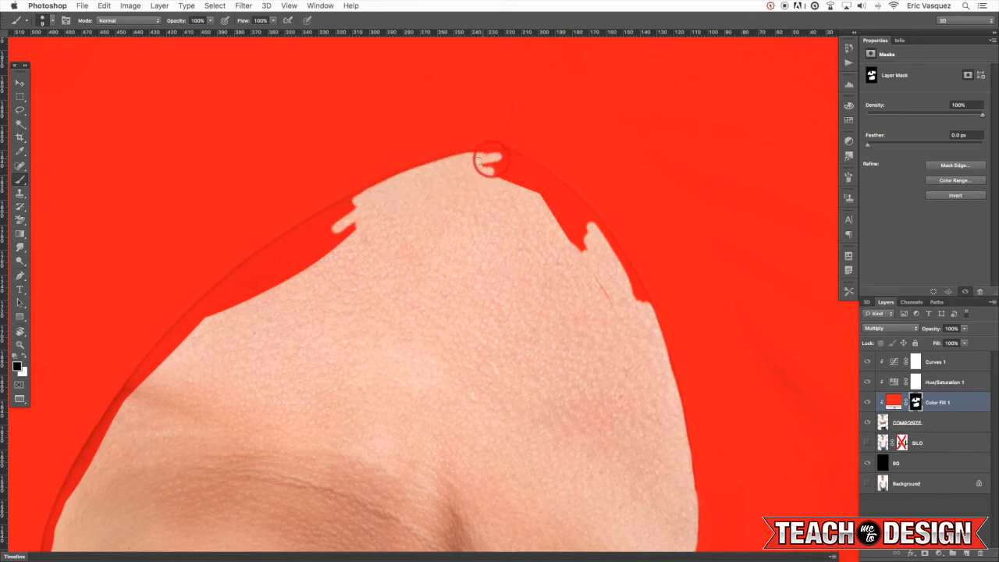
{"action": "mouse_move", "coordinate": [530, 168]}
{"action": "left_mouse_down"}
{"action": "mouse_move", "coordinate": [542, 204]}
{"action": "mouse_move", "coordinate": [525, 172]}
{"action": "mouse_move", "coordinate": [540, 197]}
{"action": "mouse_move", "coordinate": [556, 192]}
{"action": "mouse_move", "coordinate": [525, 164]}
{"action": "mouse_move", "coordinate": [577, 208]}
{"action": "mouse_move", "coordinate": [543, 175]}
{"action": "mouse_move", "coordinate": [569, 198]}
{"action": "mouse_move", "coordinate": [524, 165]}
{"action": "mouse_move", "coordinate": [567, 203]}
{"action": "mouse_move", "coordinate": [582, 259]}
{"action": "mouse_move", "coordinate": [621, 309]}
{"action": "mouse_move", "coordinate": [570, 201]}
{"action": "mouse_move", "coordinate": [647, 310]}
{"action": "mouse_move", "coordinate": [609, 245]}
{"action": "mouse_move", "coordinate": [640, 299]}
{"action": "mouse_move", "coordinate": [559, 218]}
{"action": "mouse_move", "coordinate": [582, 210]}
{"action": "left_mouse_up"}
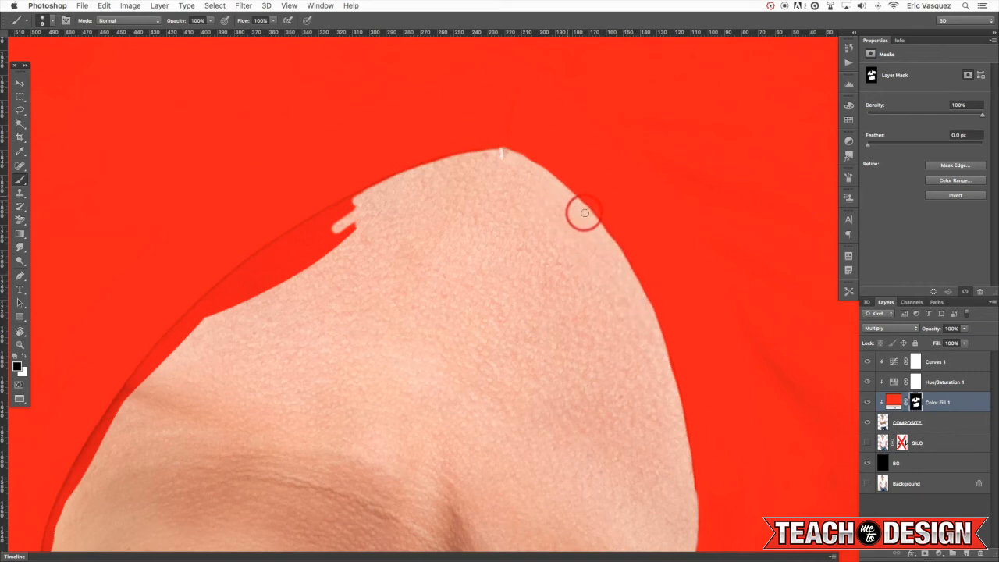
{"action": "mouse_move", "coordinate": [352, 226]}
{"action": "left_mouse_down"}
{"action": "mouse_move", "coordinate": [305, 275]}
{"action": "mouse_move", "coordinate": [297, 259]}
{"action": "mouse_move", "coordinate": [332, 214]}
{"action": "mouse_move", "coordinate": [285, 243]}
{"action": "mouse_move", "coordinate": [304, 225]}
{"action": "mouse_move", "coordinate": [291, 240]}
{"action": "mouse_move", "coordinate": [303, 249]}
{"action": "mouse_move", "coordinate": [265, 287]}
{"action": "mouse_move", "coordinate": [321, 235]}
{"action": "mouse_move", "coordinate": [260, 274]}
{"action": "left_mouse_up"}
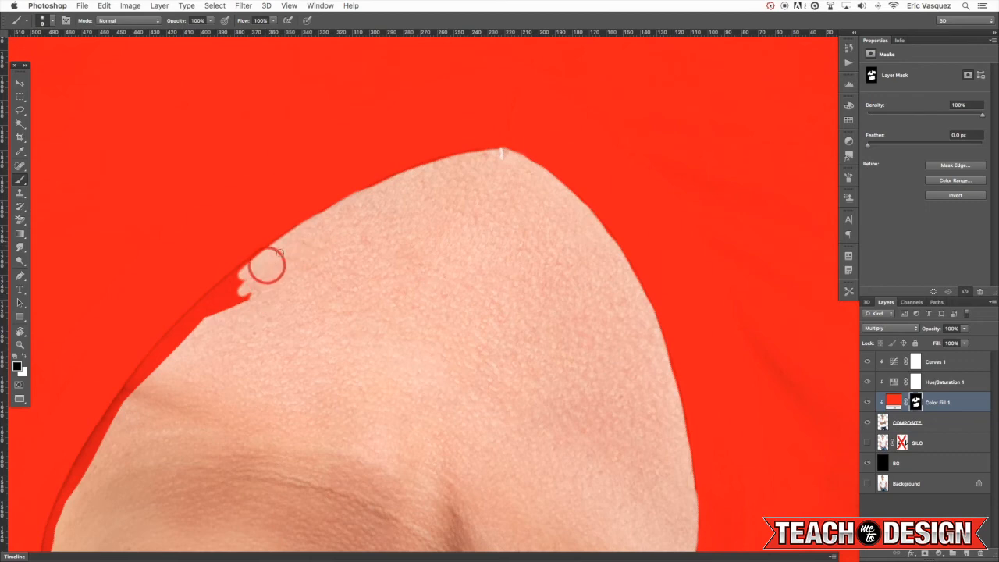
Mask the red off the skin along the remaining collar edge up to the neck and fill the shoulder tip with red
{"action": "left_click_drag", "start_coordinate": [325, 372], "coordinate": [533, 223]}
{"action": "mouse_move", "coordinate": [415, 181]}
{"action": "left_mouse_down"}
{"action": "mouse_move", "coordinate": [453, 115]}
{"action": "mouse_move", "coordinate": [397, 162]}
{"action": "left_mouse_up"}
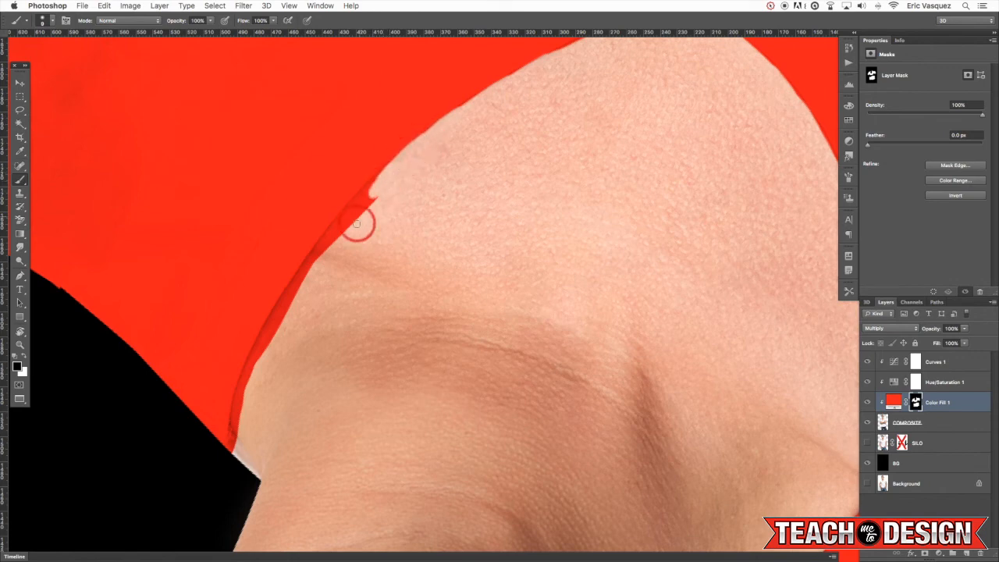
{"action": "mouse_move", "coordinate": [375, 270]}
{"action": "left_mouse_down"}
{"action": "mouse_move", "coordinate": [445, 204]}
{"action": "mouse_move", "coordinate": [423, 230]}
{"action": "left_mouse_up"}
{"action": "mouse_move", "coordinate": [404, 157]}
{"action": "left_mouse_down"}
{"action": "mouse_move", "coordinate": [435, 112]}
{"action": "mouse_move", "coordinate": [365, 192]}
{"action": "mouse_move", "coordinate": [423, 129]}
{"action": "mouse_move", "coordinate": [360, 236]}
{"action": "mouse_move", "coordinate": [346, 244]}
{"action": "mouse_move", "coordinate": [357, 202]}
{"action": "mouse_move", "coordinate": [321, 260]}
{"action": "mouse_move", "coordinate": [338, 236]}
{"action": "left_mouse_up"}
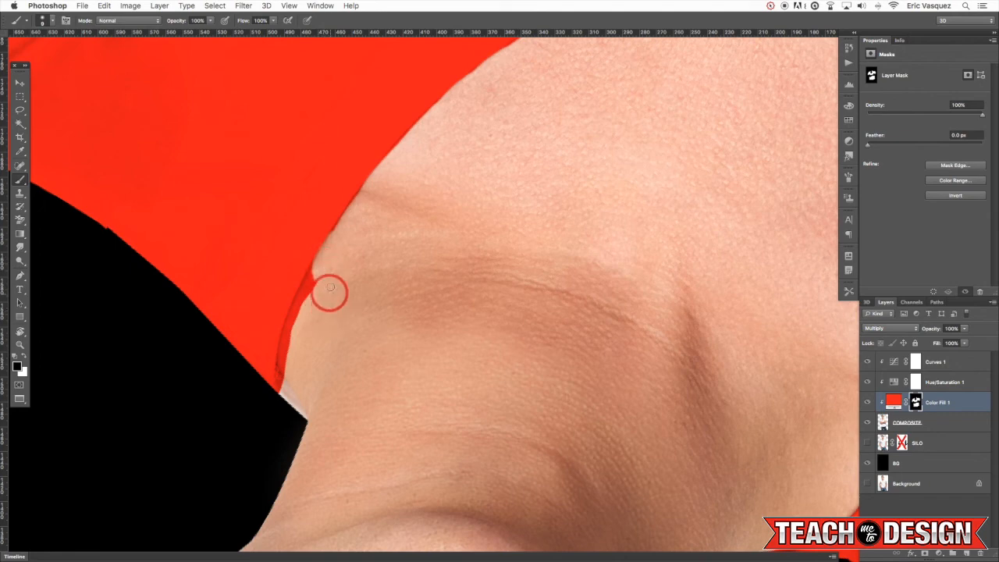
{"action": "left_click_drag", "start_coordinate": [290, 338], "coordinate": [300, 341]}
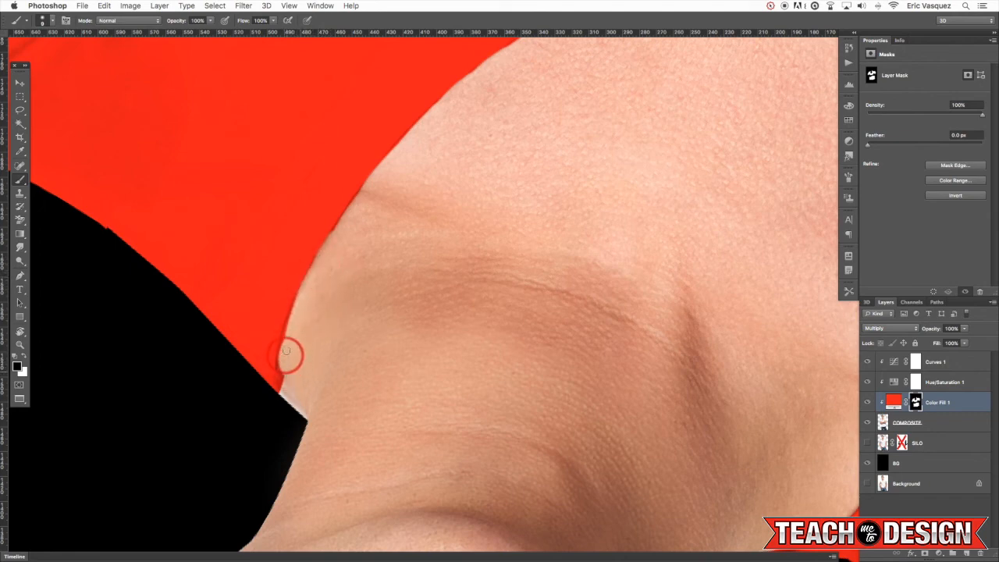
{"action": "key", "text": "x"}
{"action": "mouse_move", "coordinate": [274, 386]}
{"action": "left_mouse_down"}
{"action": "mouse_move", "coordinate": [297, 413]}
{"action": "mouse_move", "coordinate": [274, 367]}
{"action": "left_mouse_up"}
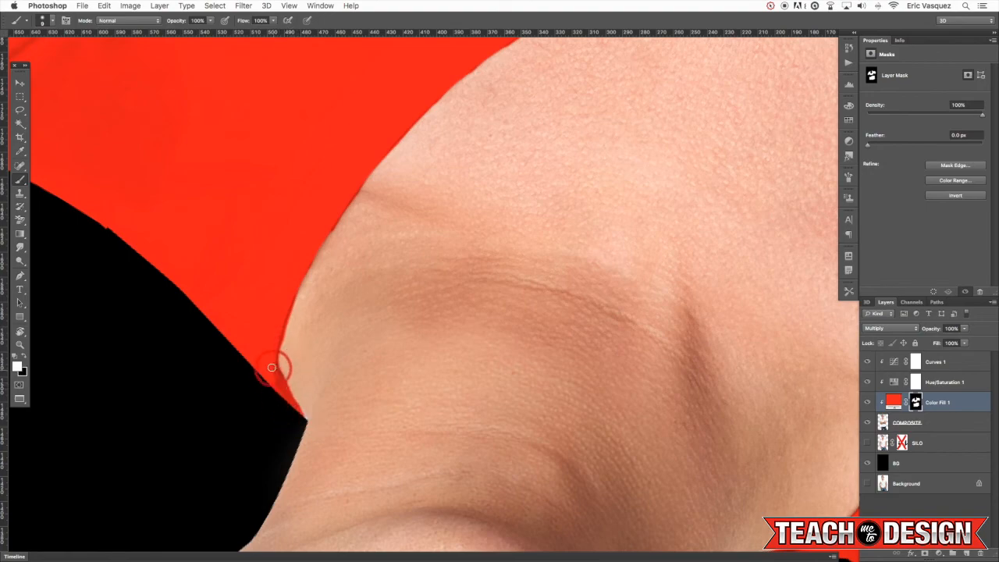
Rotate the canvas view back upright and touch up the red mask where the collar meets both shoulders
{"action": "key", "text": "r"}
{"action": "mouse_move", "coordinate": [494, 285]}
{"action": "left_mouse_down"}
{"action": "mouse_move", "coordinate": [524, 250]}
{"action": "mouse_move", "coordinate": [633, 286]}
{"action": "mouse_move", "coordinate": [645, 370]}
{"action": "mouse_move", "coordinate": [598, 448]}
{"action": "mouse_move", "coordinate": [598, 433]}
{"action": "left_mouse_up"}
{"action": "key", "text": "b"}
{"action": "key", "text": "x"}
{"action": "mouse_move", "coordinate": [617, 95]}
{"action": "left_mouse_down"}
{"action": "mouse_move", "coordinate": [620, 107]}
{"action": "mouse_move", "coordinate": [645, 115]}
{"action": "mouse_move", "coordinate": [622, 89]}
{"action": "left_mouse_up"}
{"action": "mouse_move", "coordinate": [139, 205]}
{"action": "left_mouse_down"}
{"action": "mouse_move", "coordinate": [152, 205]}
{"action": "mouse_move", "coordinate": [134, 219]}
{"action": "mouse_move", "coordinate": [149, 206]}
{"action": "left_mouse_up"}
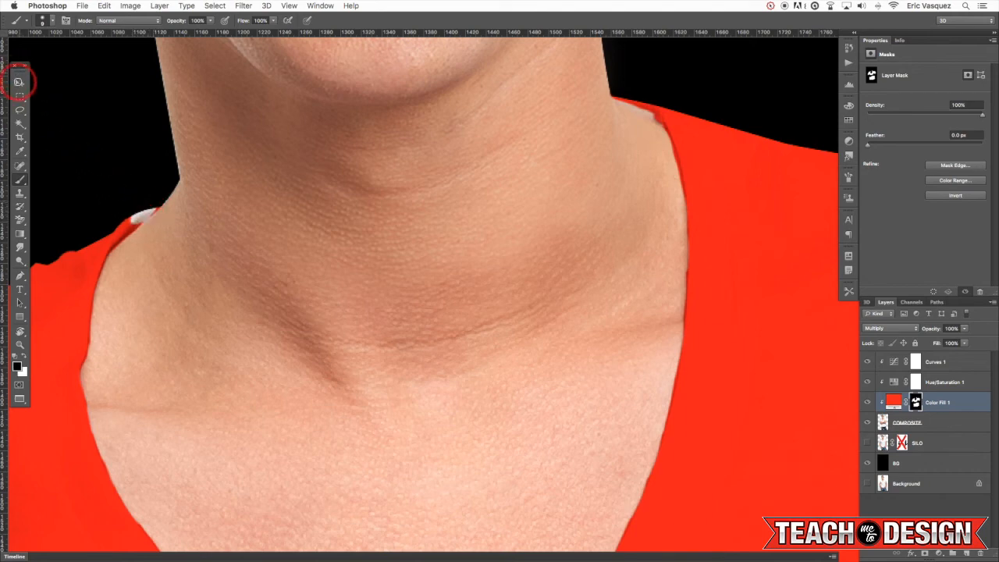
{"action": "key", "text": "x"}
{"action": "mouse_move", "coordinate": [139, 213]}
{"action": "left_mouse_down"}
{"action": "mouse_move", "coordinate": [152, 208]}
{"action": "mouse_move", "coordinate": [123, 233]}
{"action": "left_mouse_up"}
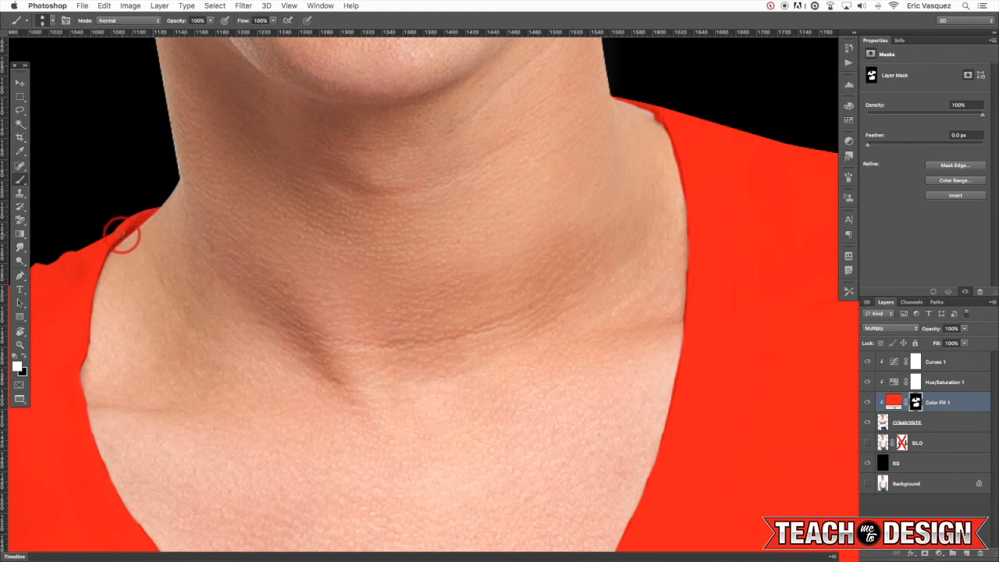
Paint white on the Color Fill mask to cover the uncolored shirt patch beneath the lower forearm
{"action": "key", "text": "super+0"}
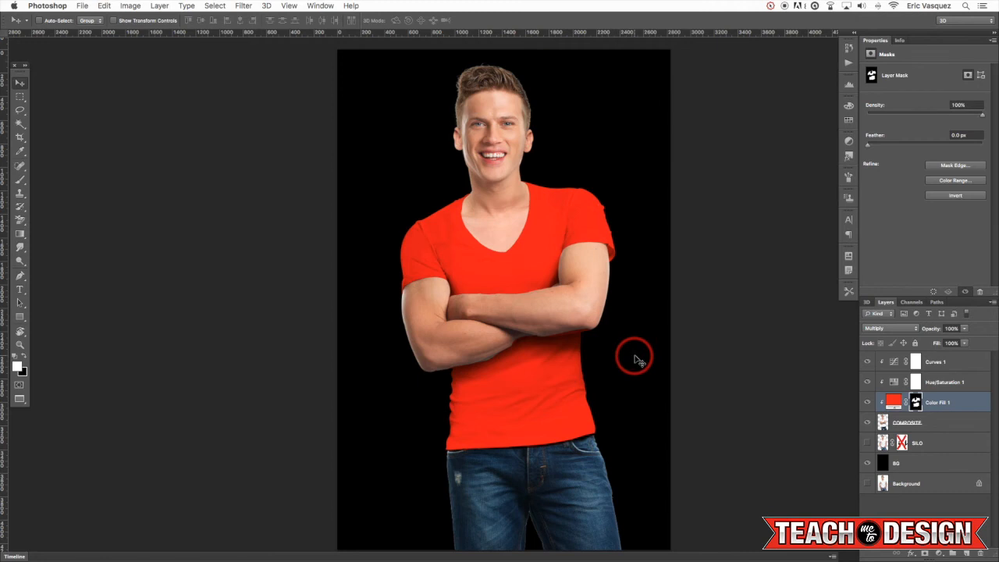
{"action": "key", "text": "super+plus"}
{"action": "key", "text": "super+plus"}
{"action": "key", "text": "super+plus"}
{"action": "left_click_drag", "start_coordinate": [561, 432], "coordinate": [570, 310]}
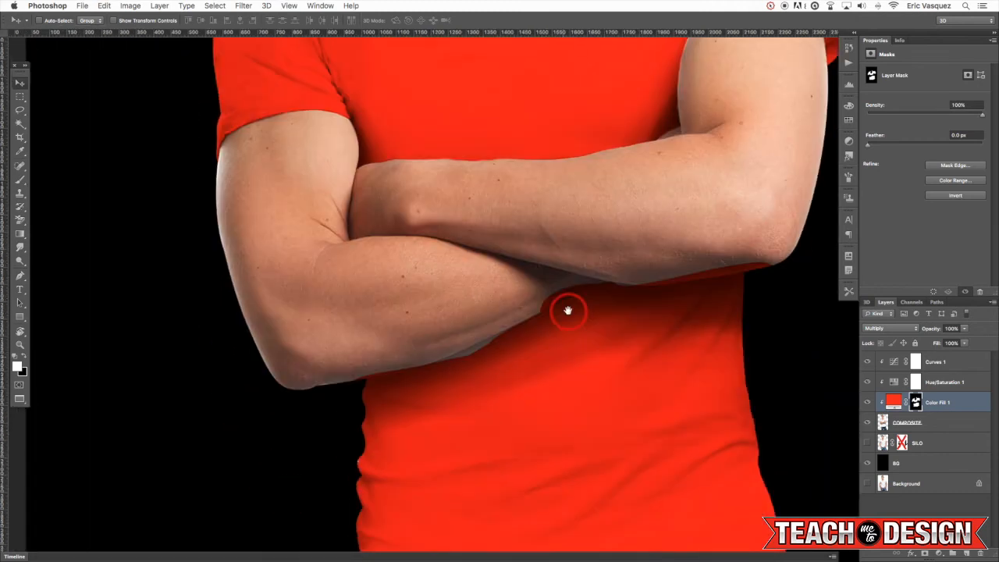
{"action": "key", "text": "super+plus"}
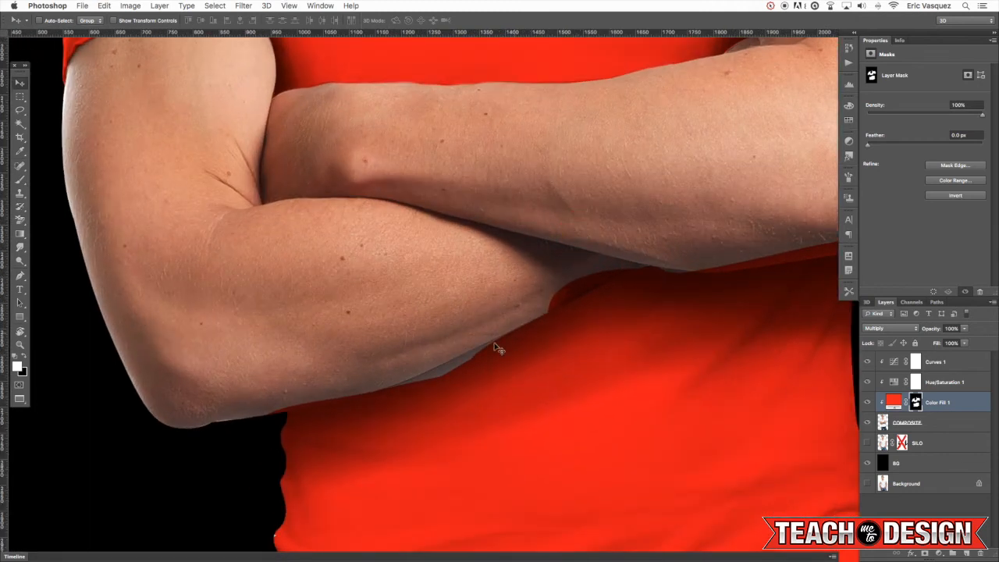
{"action": "key", "text": "b"}
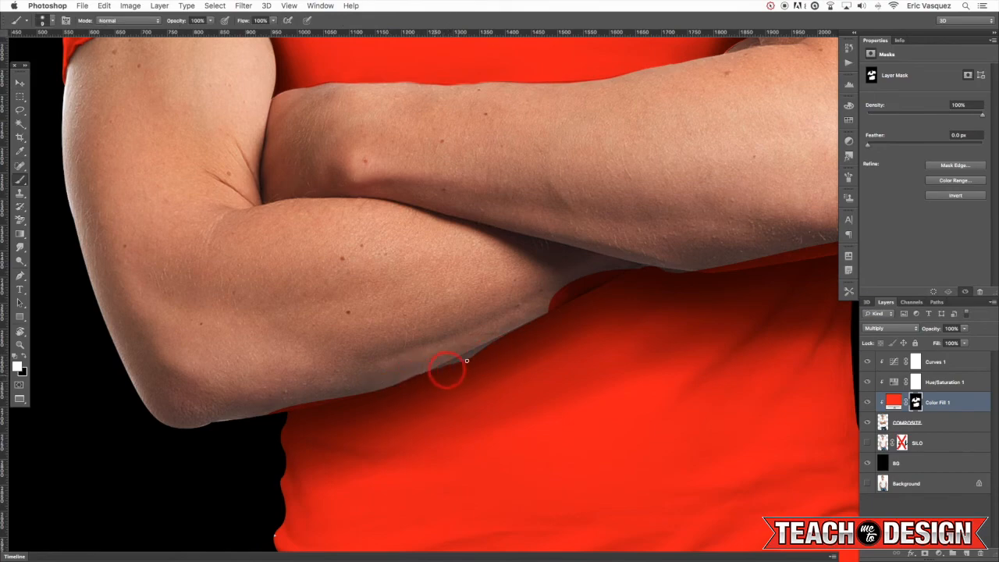
Rotate the canvas view and refine the red mask along the edges of the crossed forearms
{"action": "key", "text": "super+plus"}
{"action": "key", "text": "r"}
{"action": "left_click_drag", "start_coordinate": [502, 325], "coordinate": [358, 281]}
{"action": "key", "text": "x"}
{"action": "left_click_drag", "start_coordinate": [511, 219], "coordinate": [669, 148]}
{"action": "mouse_move", "coordinate": [777, 138]}
{"action": "left_mouse_down"}
{"action": "mouse_move", "coordinate": [613, 196]}
{"action": "mouse_move", "coordinate": [821, 126]}
{"action": "left_mouse_up"}
{"action": "left_click_drag", "start_coordinate": [461, 208], "coordinate": [415, 257]}
Refine the red mask along the remaining forearm edges up to the elbow crease and restore the upright full canvas view
{"action": "key", "text": "x"}
{"action": "mouse_move", "coordinate": [365, 371]}
{"action": "left_mouse_down"}
{"action": "mouse_move", "coordinate": [542, 281]}
{"action": "mouse_move", "coordinate": [812, 204]}
{"action": "left_mouse_up"}
{"action": "key", "text": "x"}
{"action": "left_click_drag", "start_coordinate": [421, 270], "coordinate": [606, 211]}
{"action": "left_click_drag", "start_coordinate": [780, 195], "coordinate": [468, 243]}
{"action": "key", "text": "r"}
{"action": "left_click_drag", "start_coordinate": [638, 258], "coordinate": [361, 317]}
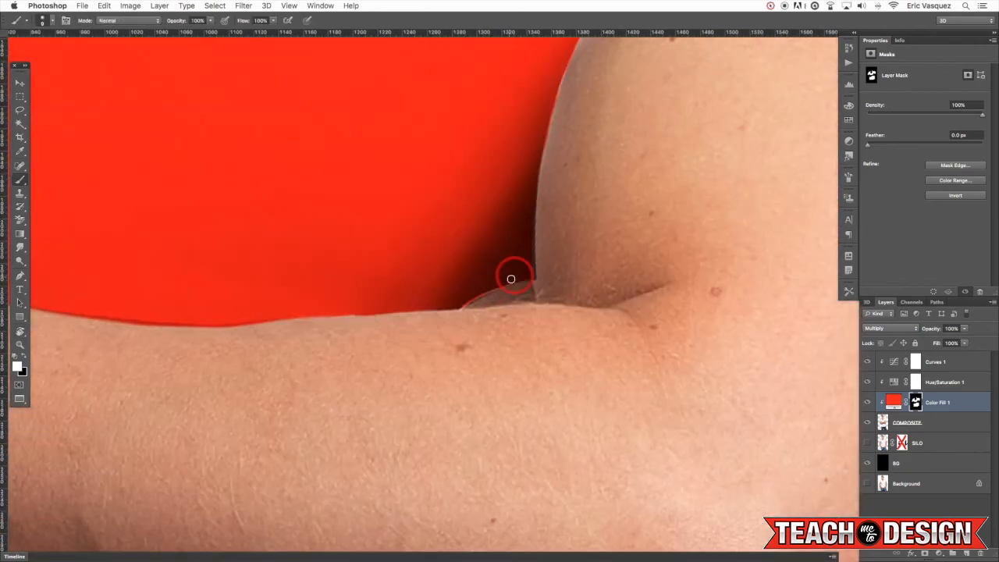
{"action": "key", "text": "super+0"}
{"action": "key", "text": "r"}
{"action": "key", "text": "Escape"}
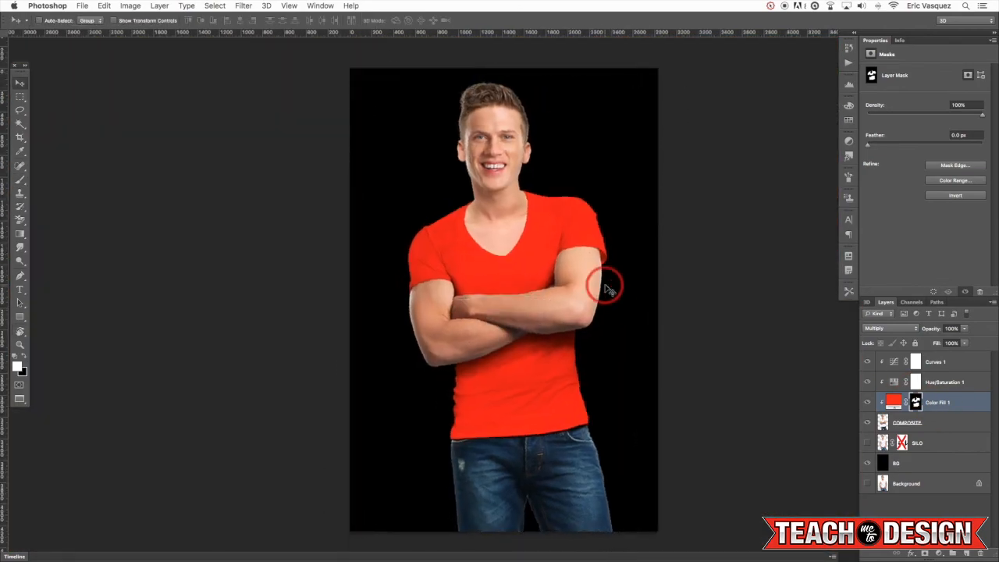
Paint black on the mask to remove red spill from the jeans under the hem at the image-left front pocket
{"action": "key", "text": "v"}
{"action": "key", "text": "super+plus"}
{"action": "key", "text": "super+plus"}
{"action": "key", "text": "super+plus"}
{"action": "left_click_drag", "start_coordinate": [523, 457], "coordinate": [544, 196]}
{"action": "key", "text": "super+plus"}
{"action": "key", "text": "super+plus"}
{"action": "left_click_drag", "start_coordinate": [500, 405], "coordinate": [530, 285]}
{"action": "key", "text": "b"}
{"action": "key", "text": "x"}
{"action": "left_click_drag", "start_coordinate": [413, 368], "coordinate": [316, 368]}
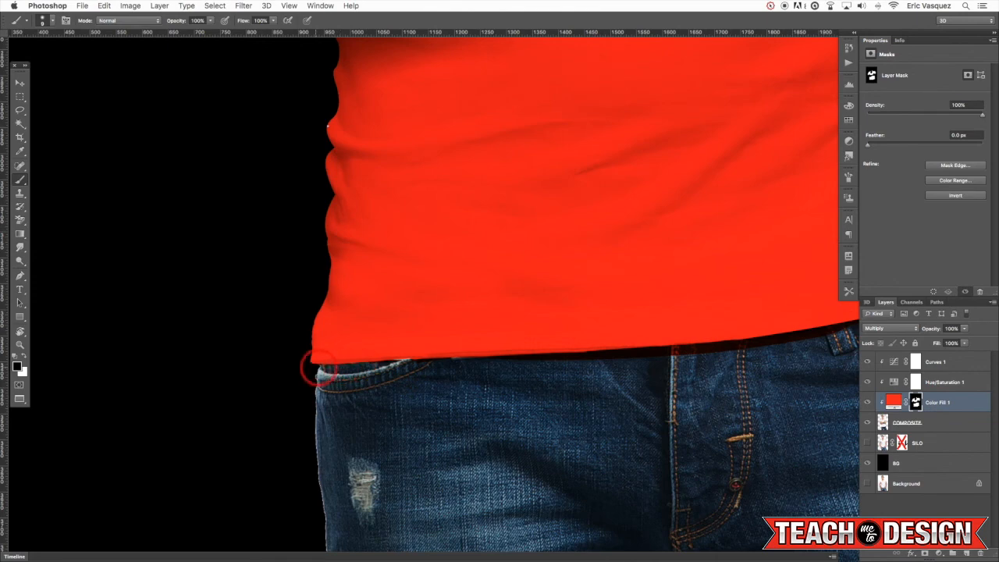
Mask the remaining red off the jeans along the shirt hem, past the fly to the opposite pocket
{"action": "left_click_drag", "start_coordinate": [469, 363], "coordinate": [656, 361]}
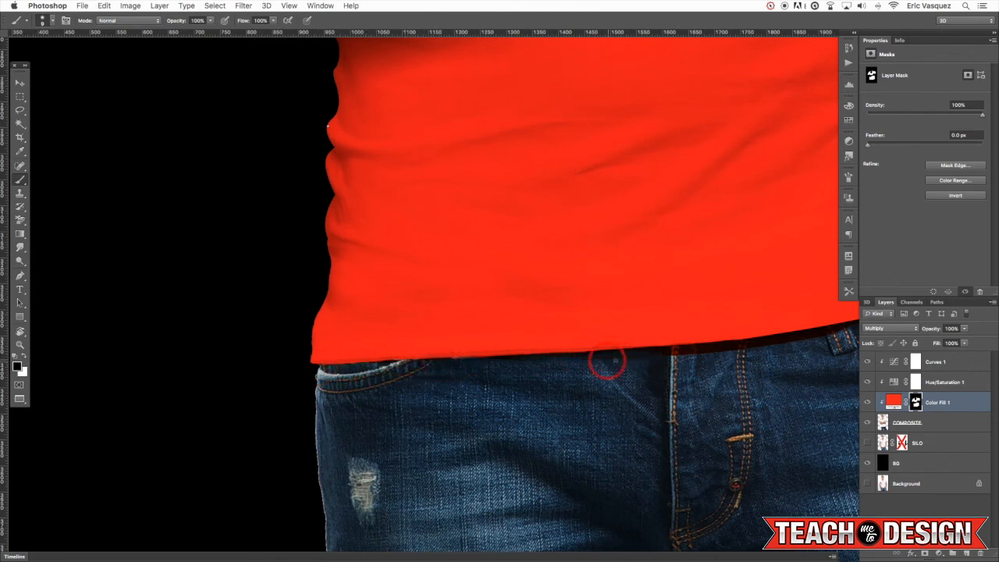
{"action": "scroll", "coordinate": [700, 363], "scroll_direction": "right", "scroll_amount": 5}
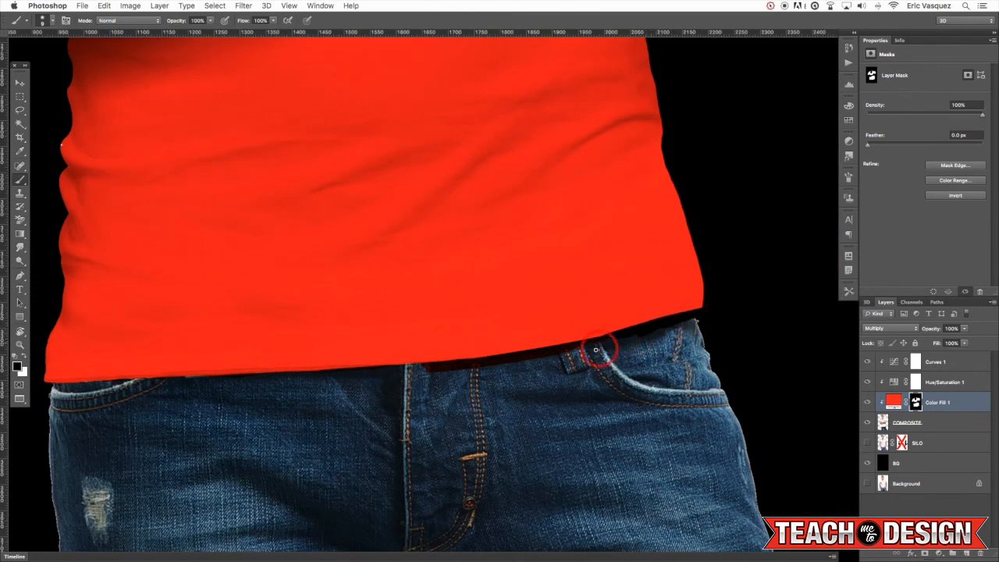
{"action": "left_click_drag", "start_coordinate": [536, 357], "coordinate": [437, 369]}
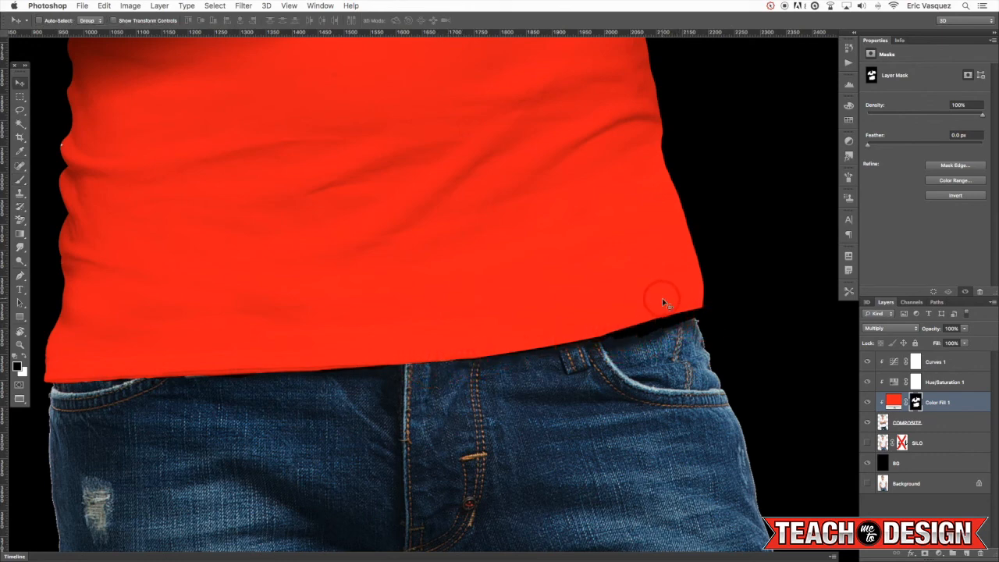
{"action": "key", "text": "super+0"}
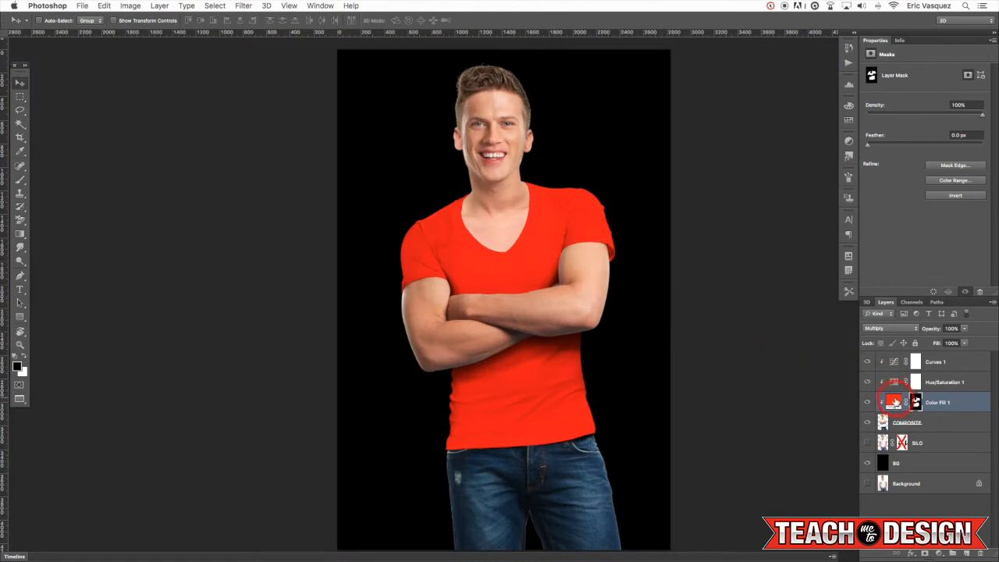
Change the shirt's Color Fill to a soft medium blue, lower its opacity to 80%, and compare it against the original shirt
{"action": "double_click", "coordinate": [893, 401]}
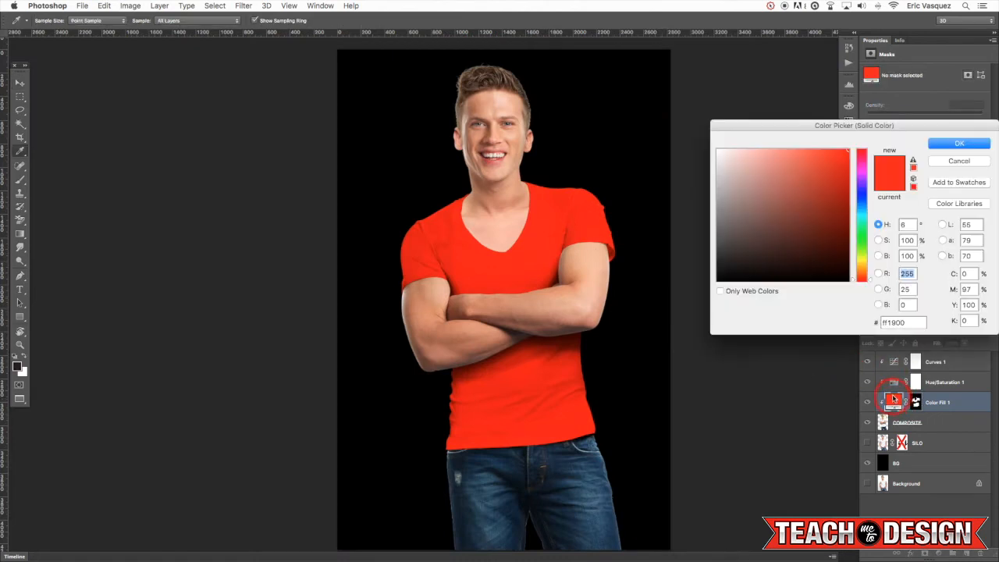
{"action": "left_click_drag", "start_coordinate": [861, 271], "coordinate": [863, 215]}
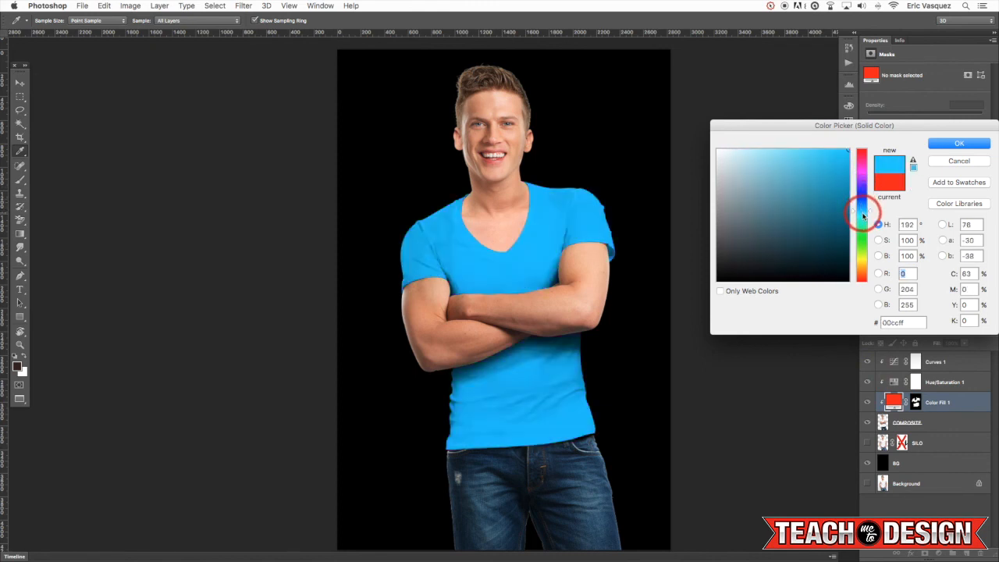
{"action": "left_click", "coordinate": [818, 157]}
{"action": "left_click_drag", "start_coordinate": [819, 159], "coordinate": [803, 166]}
{"action": "left_click", "coordinate": [959, 143]}
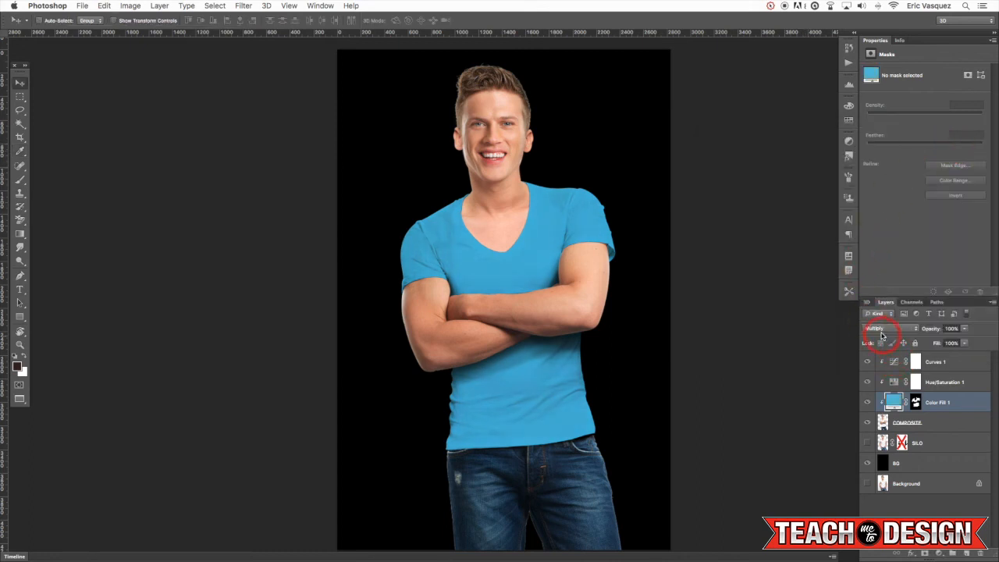
{"action": "key", "text": "8"}
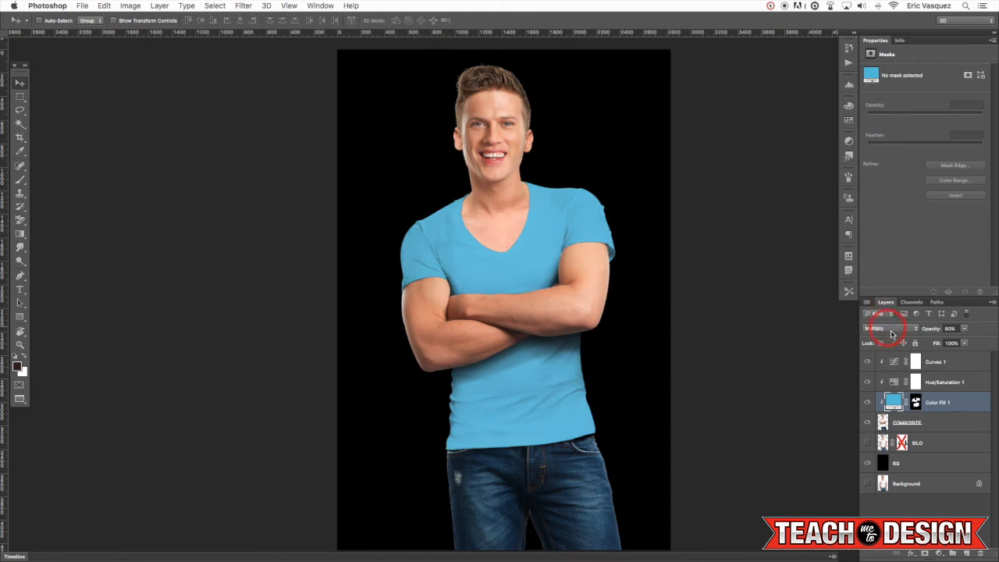
{"action": "left_click", "coordinate": [870, 401]}
{"action": "left_click", "coordinate": [869, 400]}
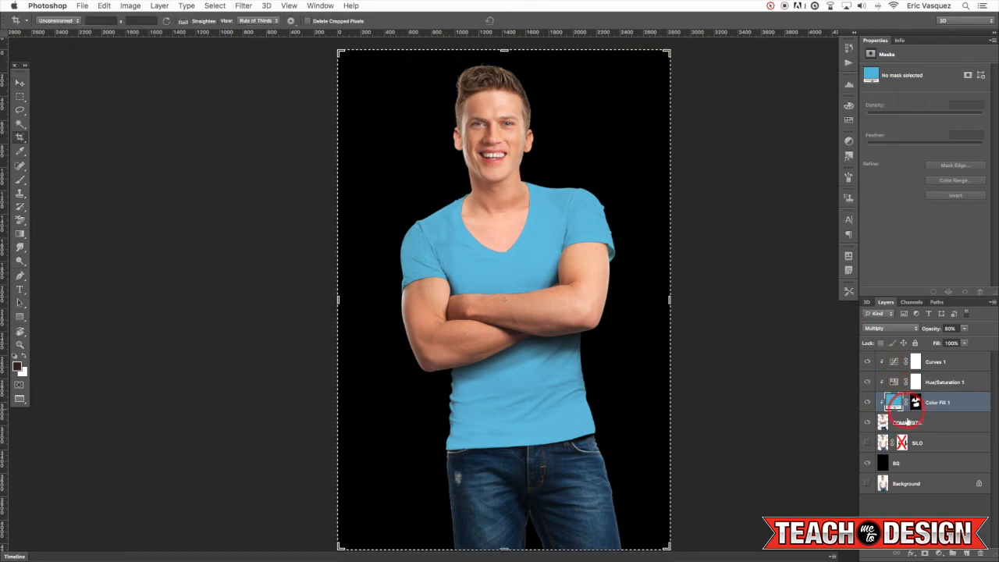
Add a new layer above the BG layer and fill it with white
{"action": "left_click", "coordinate": [918, 462]}
{"action": "key", "text": "super+alt+shift+n"}
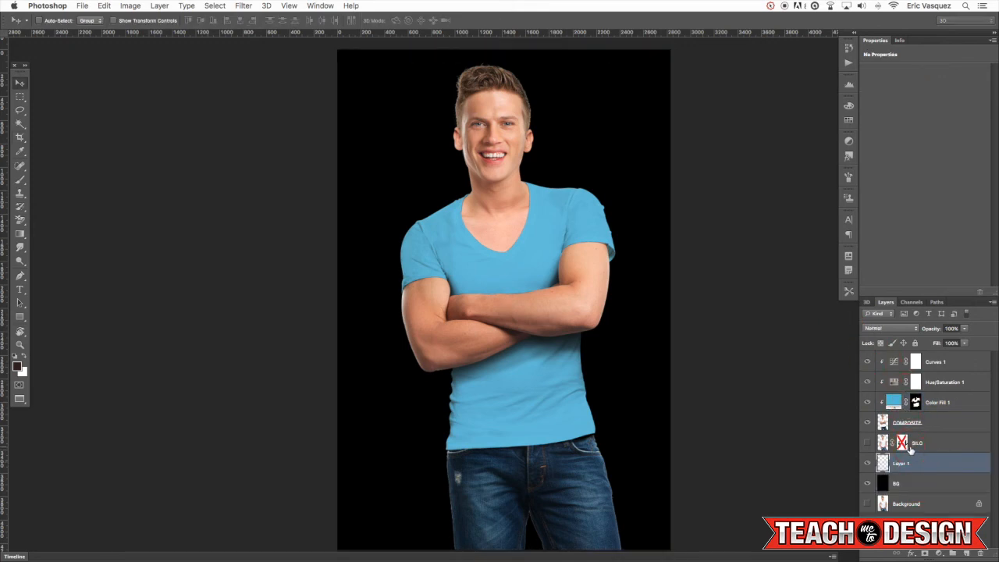
{"action": "key", "text": "alt+BackSpace"}
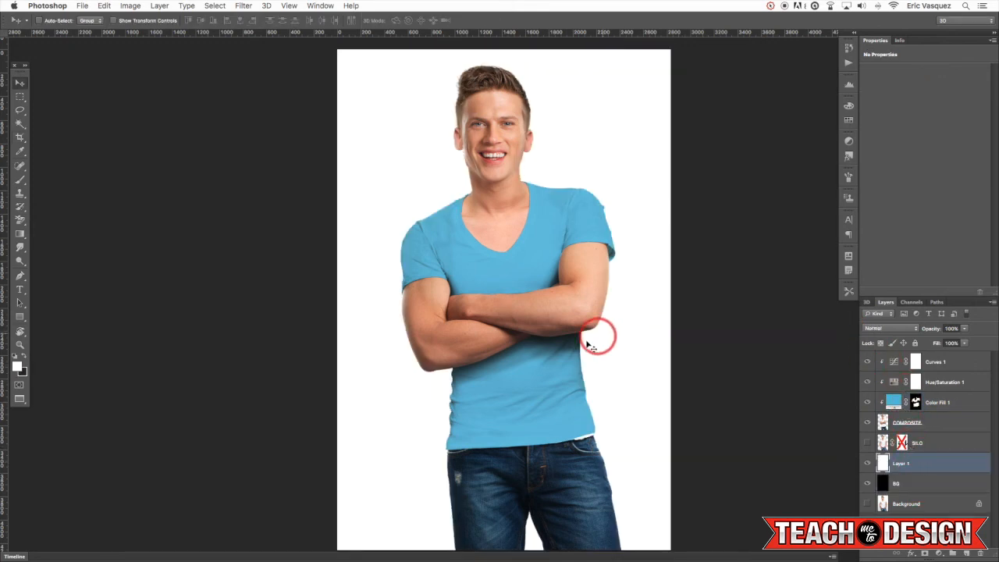
Inspect the white gap between the shirt hem and jeans, and duplicate the COMPOSITE layer
{"action": "key", "text": "super+equal"}
{"action": "key", "text": "super+equal"}
{"action": "scroll", "coordinate": [576, 390], "scroll_direction": "down", "scroll_amount": 5}
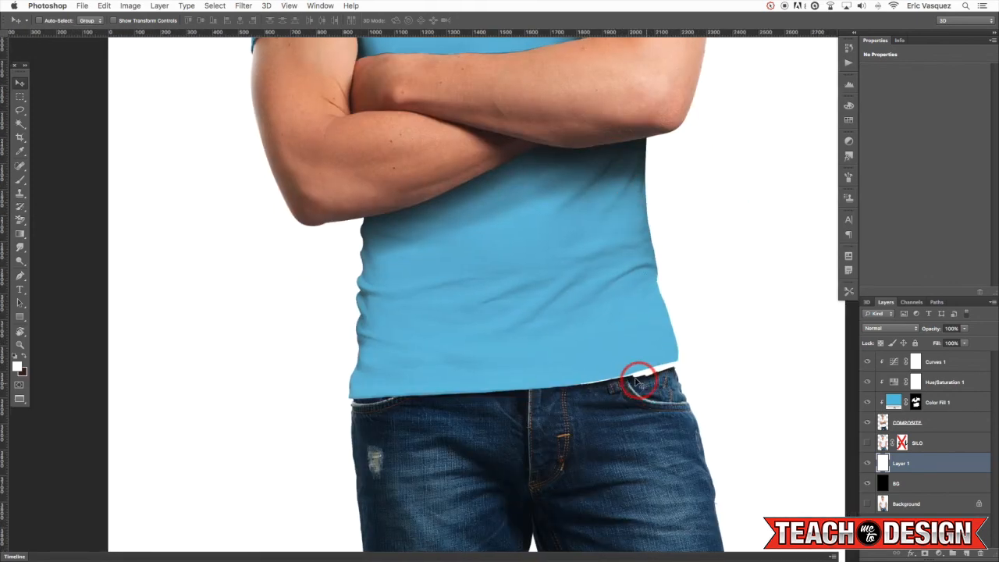
{"action": "key", "text": "super+equal"}
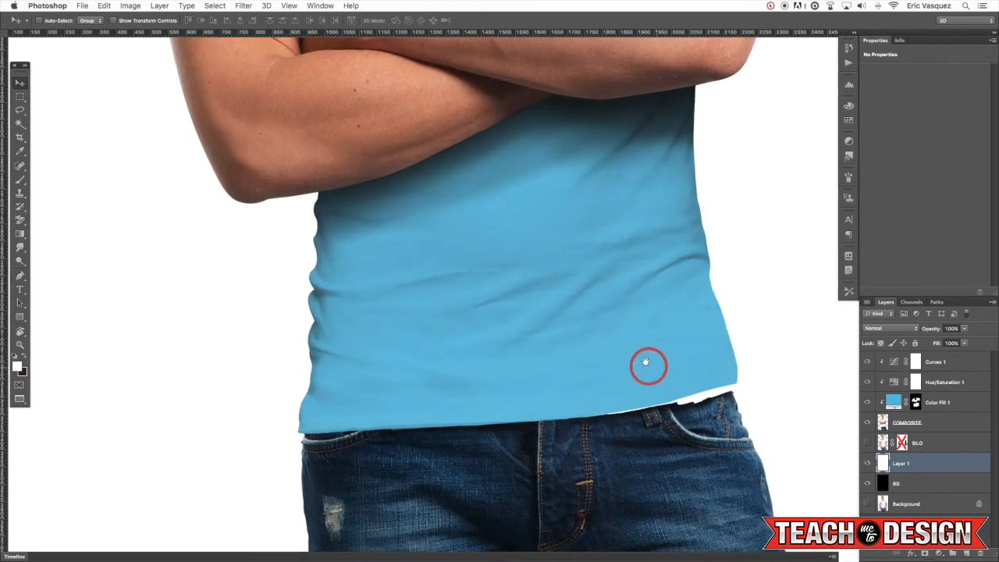
{"action": "left_click_drag", "start_coordinate": [648, 364], "coordinate": [618, 306]}
{"action": "left_click", "coordinate": [867, 422]}
{"action": "left_click", "coordinate": [866, 423]}
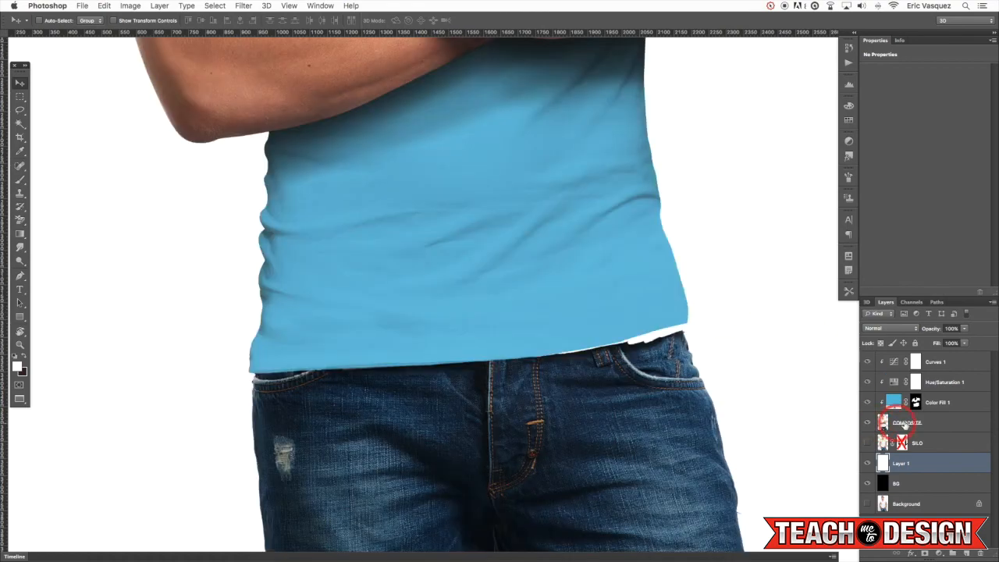
{"action": "left_click", "coordinate": [929, 426]}
{"action": "key", "text": "super+equal"}
{"action": "key", "text": "super+equal"}
{"action": "left_click_drag", "start_coordinate": [609, 384], "coordinate": [363, 321]}
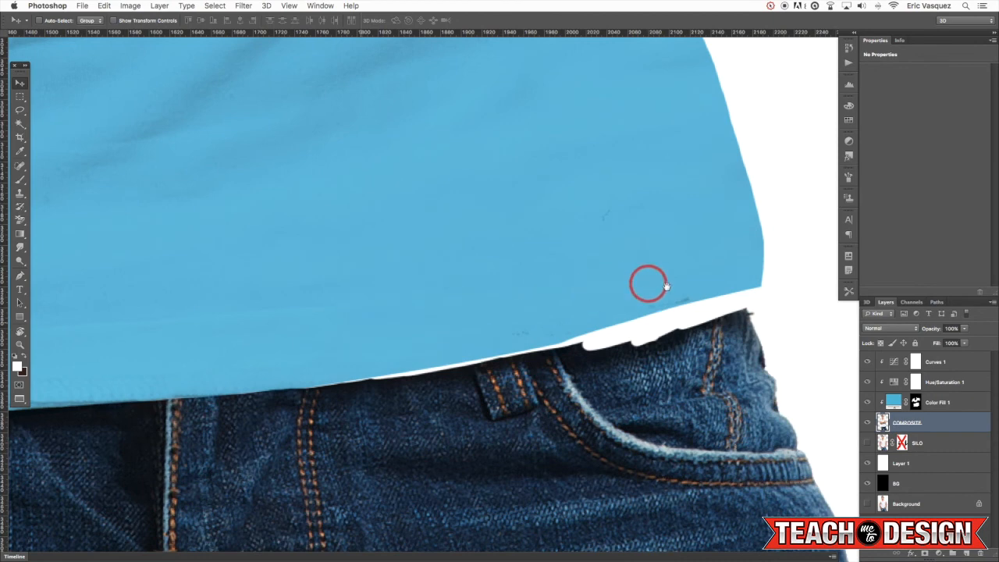
{"action": "key", "text": "super+j"}
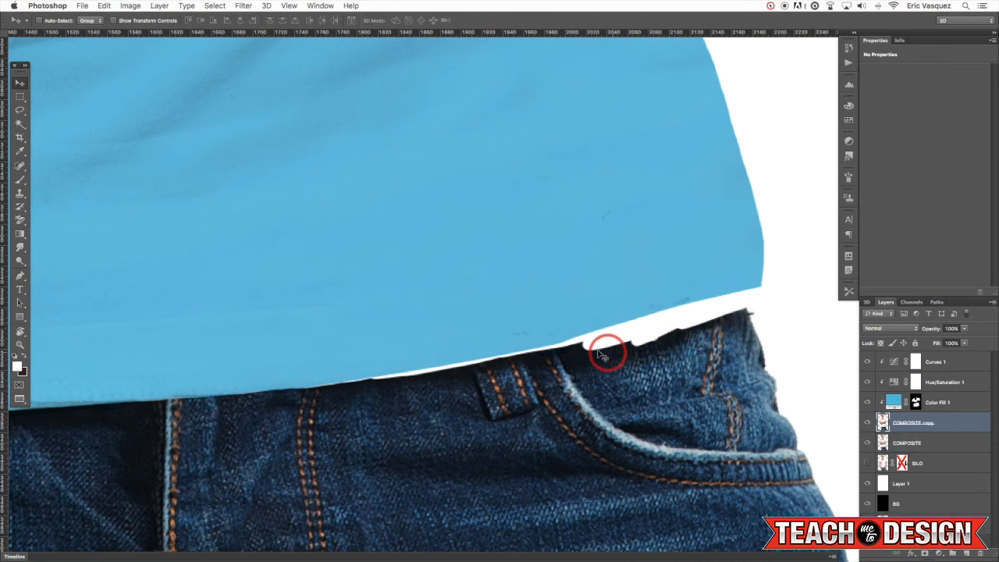
Clone dark denim into the white gap along the shirt hem on the original COMPOSITE layer with the Clone Stamp
{"action": "key", "text": "s"}
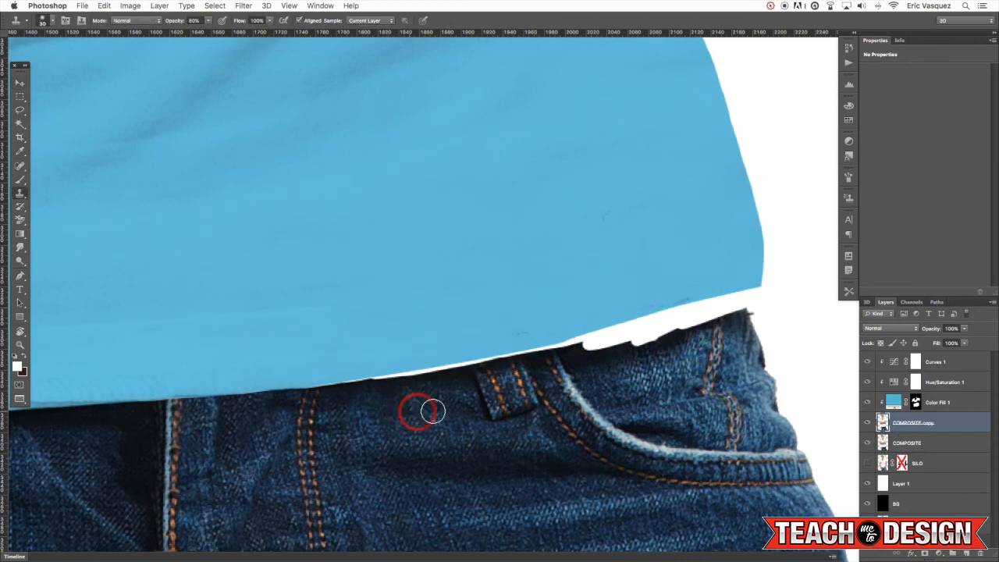
{"action": "left_click", "coordinate": [921, 444]}
{"action": "left_click", "coordinate": [401, 417], "text": "alt"}
{"action": "mouse_move", "coordinate": [380, 377]}
{"action": "left_mouse_down"}
{"action": "mouse_move", "coordinate": [442, 365]}
{"action": "mouse_move", "coordinate": [379, 379]}
{"action": "mouse_move", "coordinate": [419, 383]}
{"action": "mouse_move", "coordinate": [423, 372]}
{"action": "mouse_move", "coordinate": [396, 376]}
{"action": "mouse_move", "coordinate": [493, 344]}
{"action": "mouse_move", "coordinate": [501, 376]}
{"action": "mouse_move", "coordinate": [479, 365]}
{"action": "mouse_move", "coordinate": [506, 354]}
{"action": "mouse_move", "coordinate": [464, 356]}
{"action": "mouse_move", "coordinate": [470, 373]}
{"action": "mouse_move", "coordinate": [447, 380]}
{"action": "mouse_move", "coordinate": [459, 365]}
{"action": "mouse_move", "coordinate": [553, 343]}
{"action": "mouse_move", "coordinate": [574, 348]}
{"action": "mouse_move", "coordinate": [575, 359]}
{"action": "mouse_move", "coordinate": [559, 346]}
{"action": "mouse_move", "coordinate": [636, 323]}
{"action": "mouse_move", "coordinate": [621, 342]}
{"action": "mouse_move", "coordinate": [724, 295]}
{"action": "mouse_move", "coordinate": [737, 305]}
{"action": "mouse_move", "coordinate": [680, 326]}
{"action": "left_mouse_up"}
{"action": "key", "text": "b"}
{"action": "key", "text": "x"}
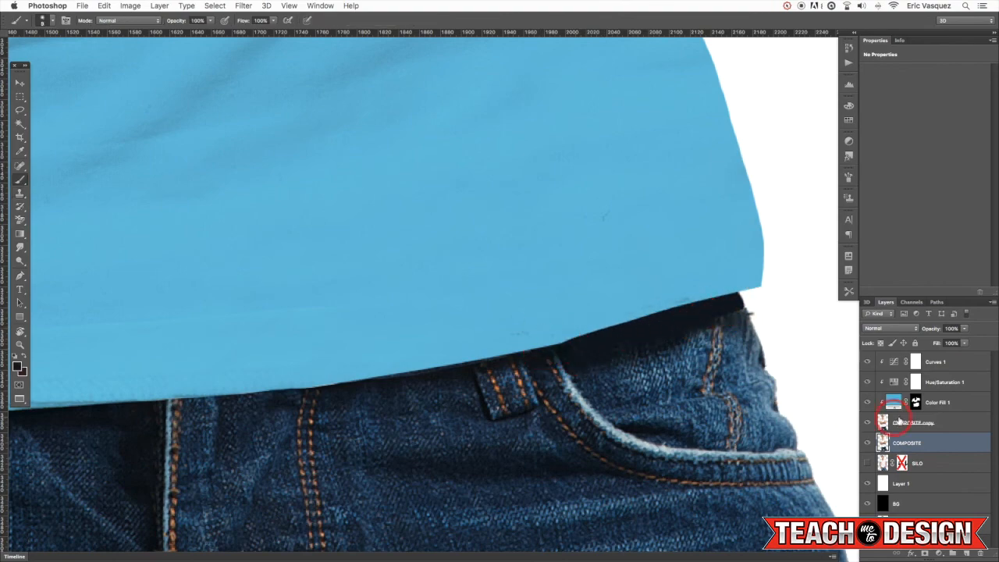
{"action": "key", "text": "s"}
{"action": "key", "text": "alt+bracketright"}
{"action": "left_click", "coordinate": [923, 443]}
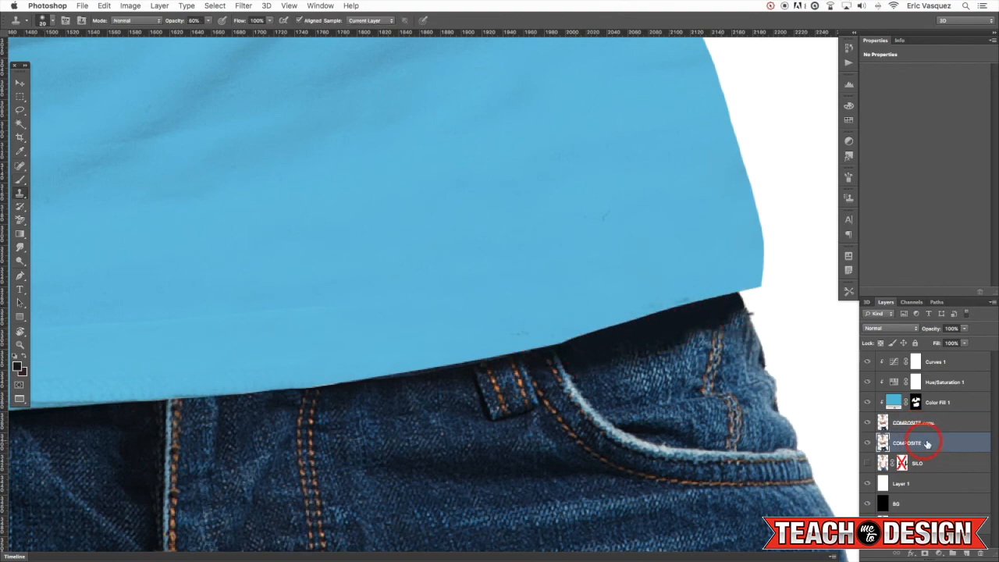
{"action": "key", "text": "ctrl+0"}
{"action": "key", "text": "v"}
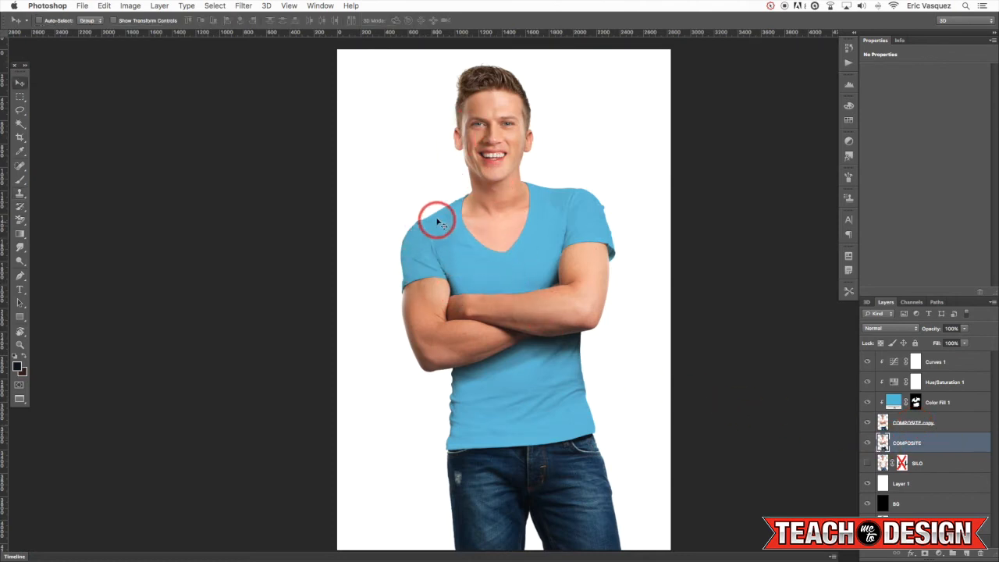
Fill the man's outline with dark brown on a new layer, deselect, and place that layer directly below COMPOSITE
{"action": "left_click", "coordinate": [884, 444], "text": "ctrl"}
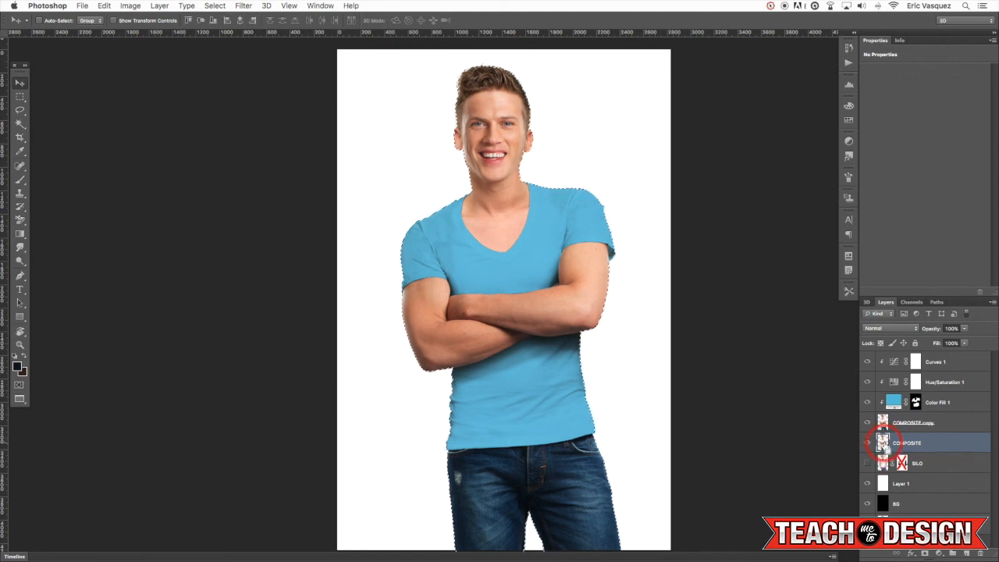
{"action": "left_click", "coordinate": [945, 365]}
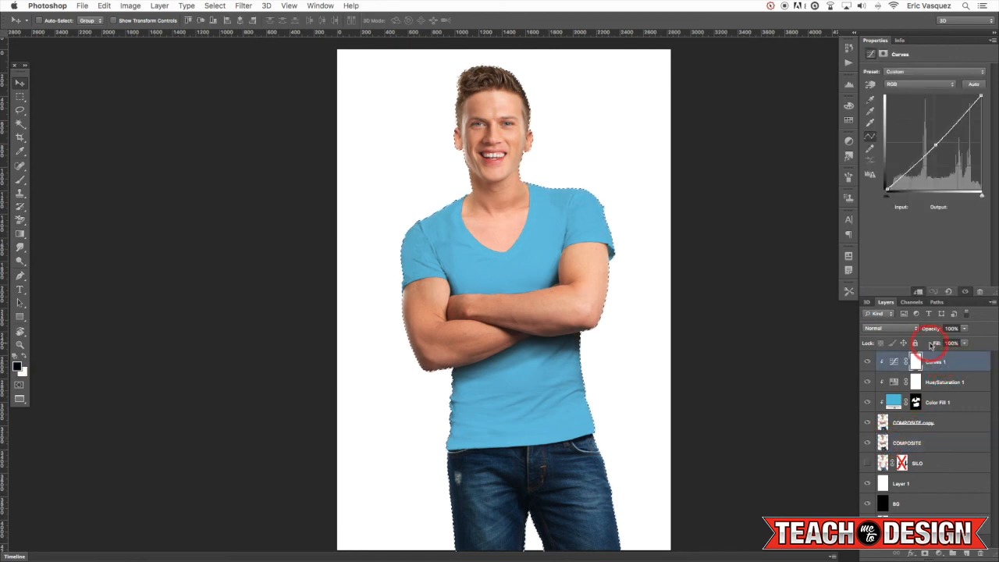
{"action": "key", "text": "alt+shift+super+n"}
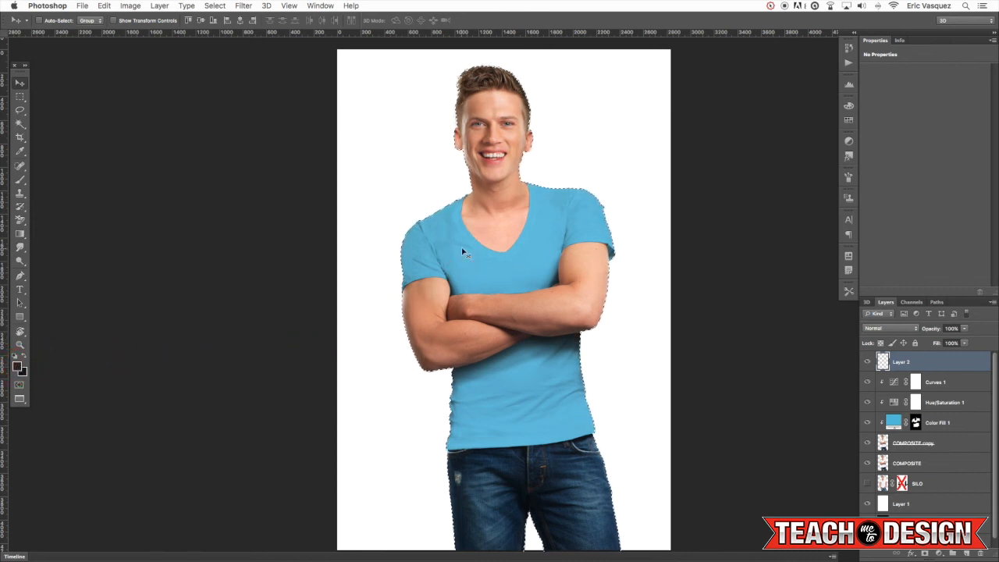
{"action": "key", "text": "alt+BackSpace"}
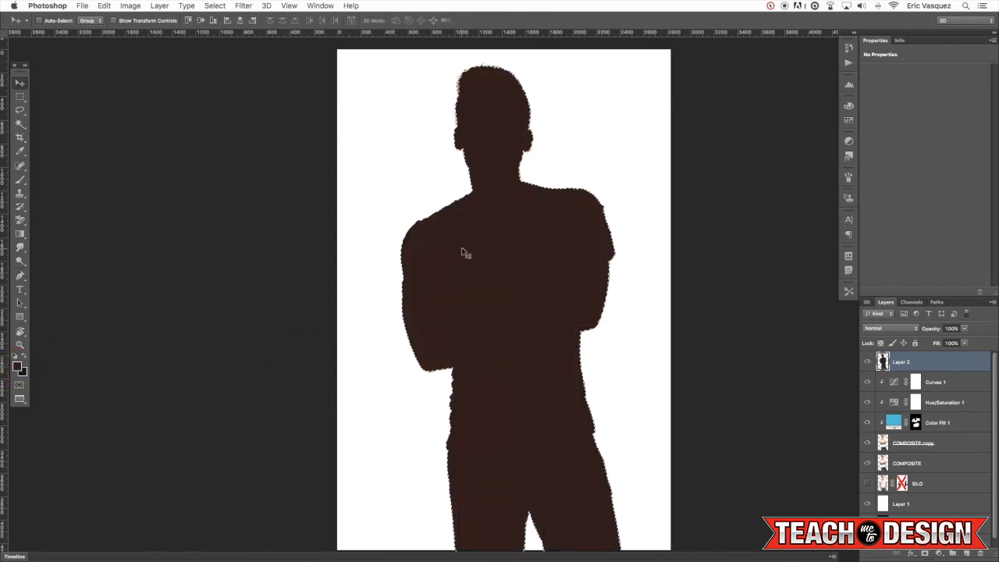
{"action": "key", "text": "super+d"}
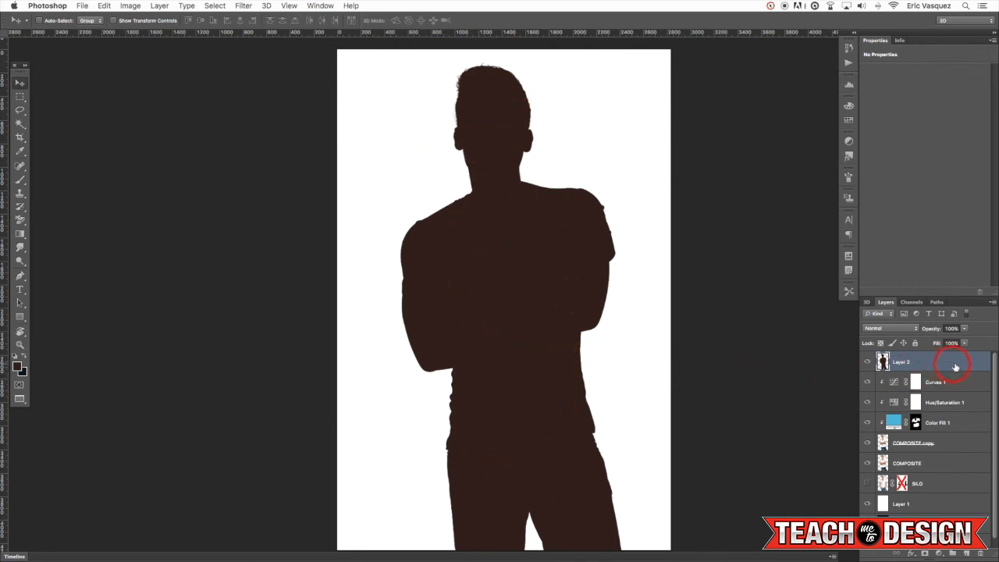
{"action": "left_click_drag", "start_coordinate": [967, 364], "coordinate": [945, 474]}
Apply a 24.7-pixel Gaussian Blur to the dark silhouette on Layer 2 and shift it slightly downward as a shadow
{"action": "key", "text": "super+minus"}
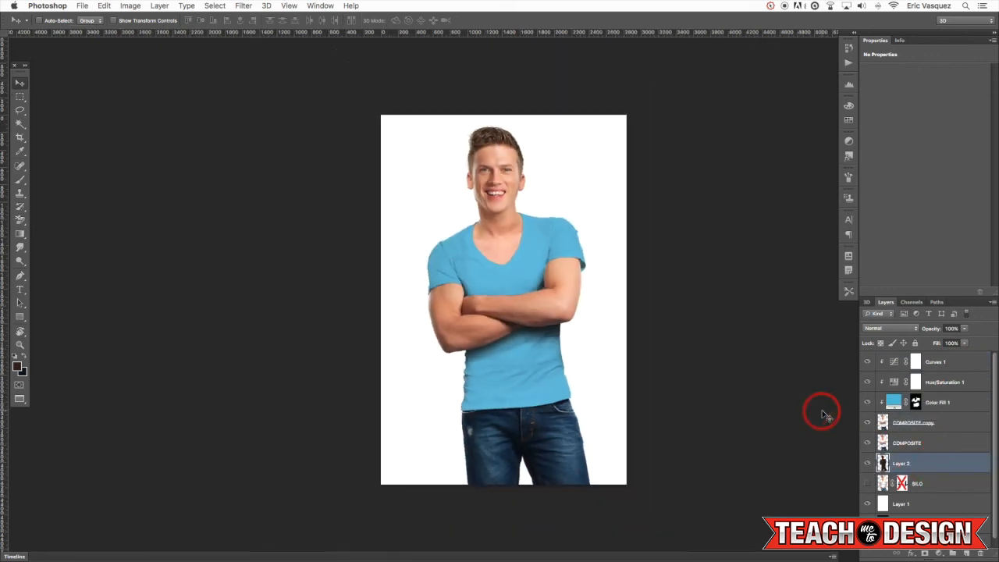
{"action": "left_click", "coordinate": [244, 7]}
{"action": "mouse_move", "coordinate": [265, 126]}
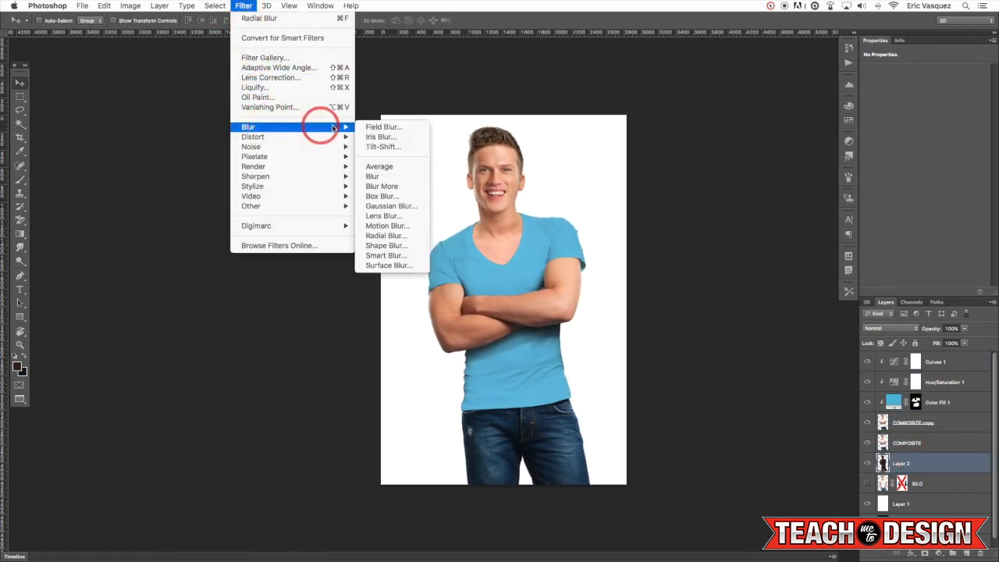
{"action": "left_click", "coordinate": [390, 206]}
{"action": "left_click_drag", "start_coordinate": [876, 362], "coordinate": [874, 363]}
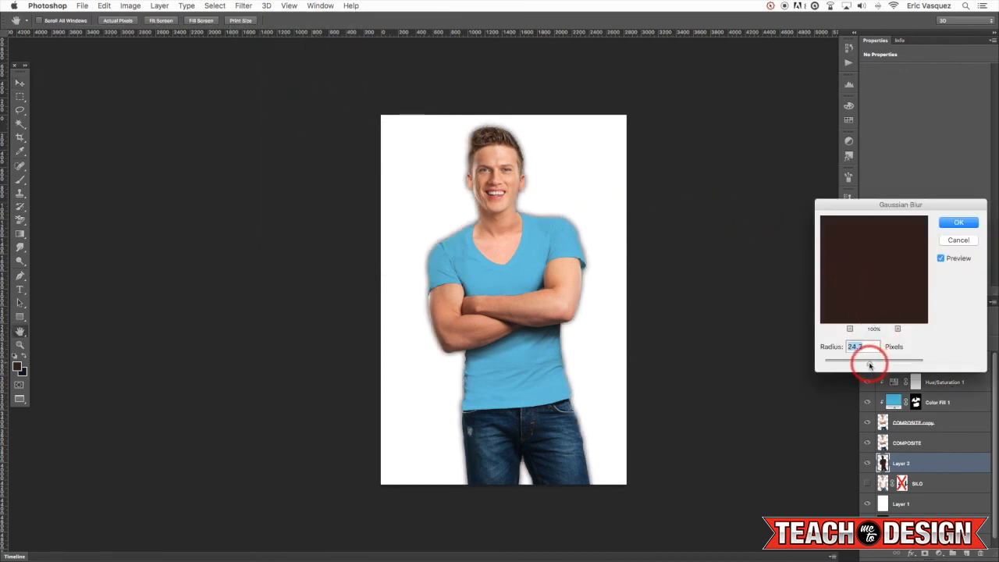
{"action": "left_click", "coordinate": [959, 224]}
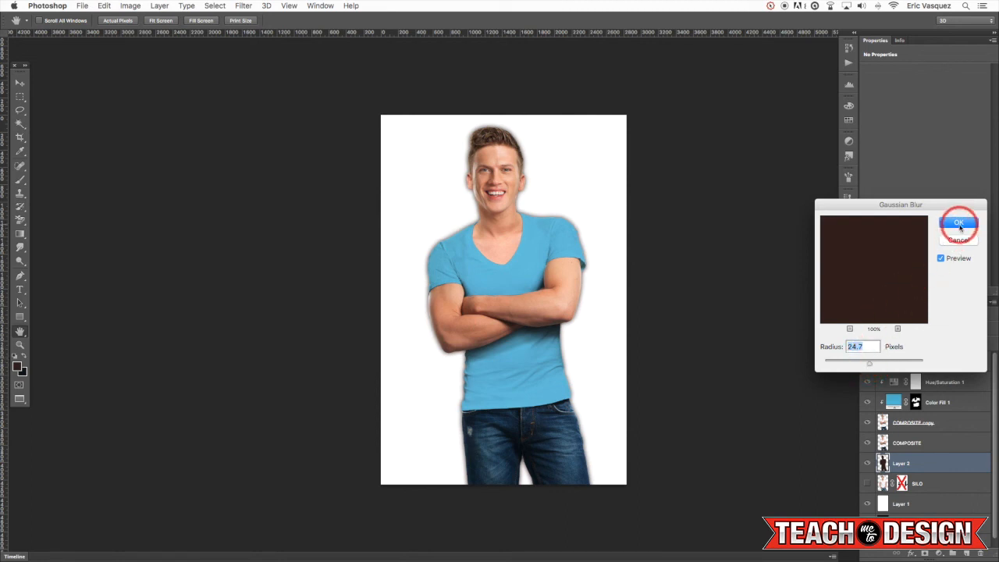
{"action": "left_click", "coordinate": [734, 319]}
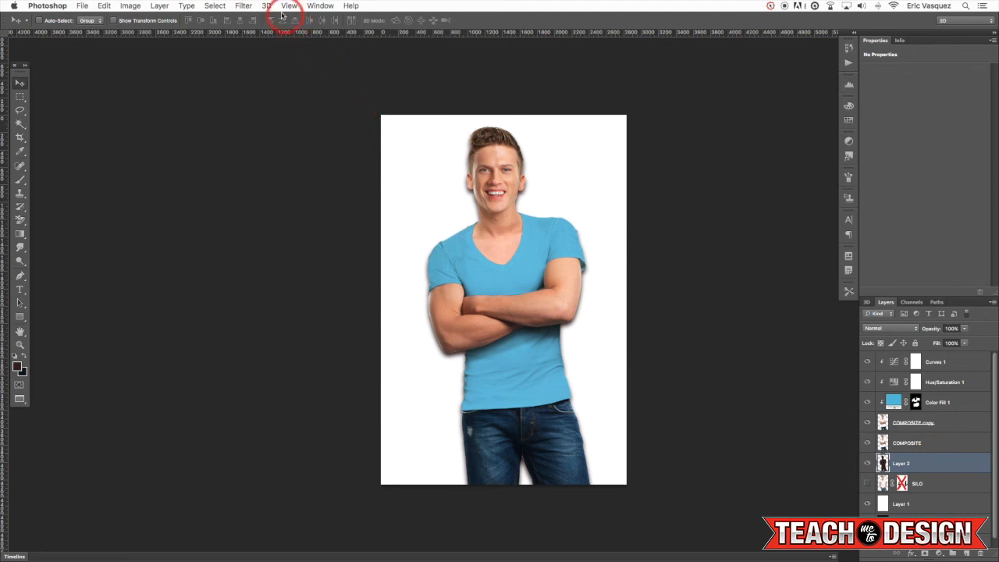
Apply a vertical Motion Blur at a 90° angle to the shadow layer and shift the shadow slightly lower
{"action": "left_click", "coordinate": [244, 6]}
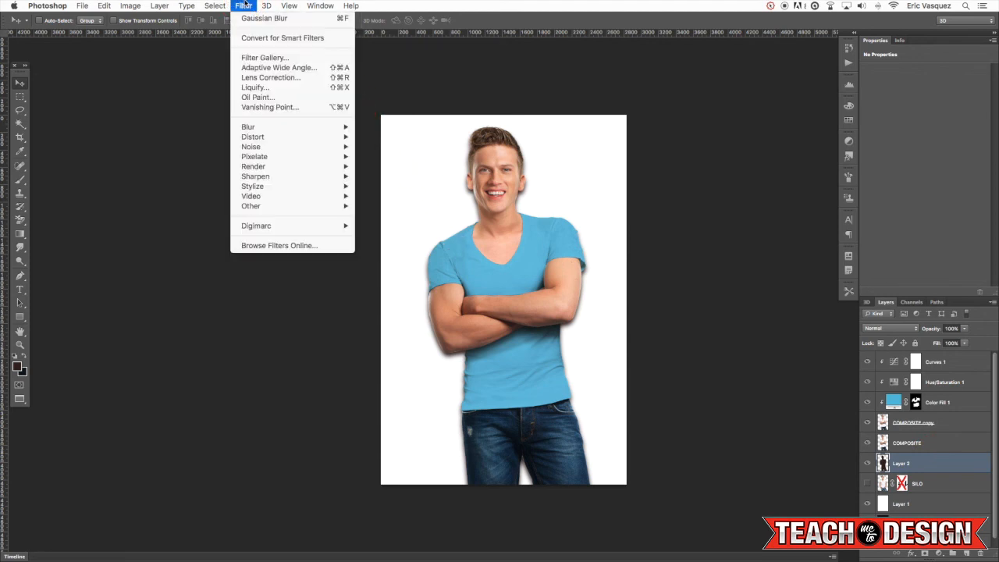
{"action": "mouse_move", "coordinate": [352, 128]}
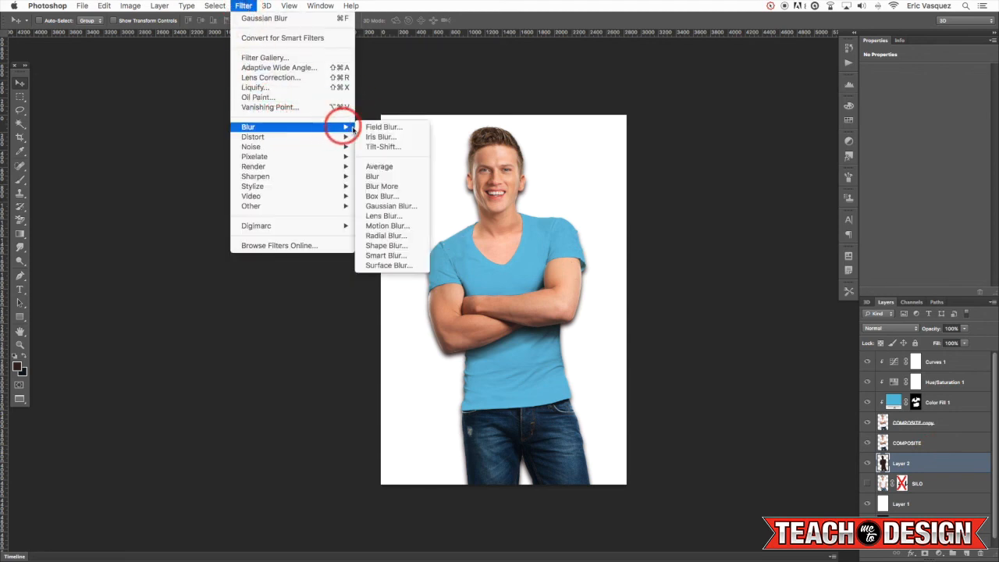
{"action": "left_click", "coordinate": [398, 226]}
{"action": "left_click", "coordinate": [740, 260]}
{"action": "left_click_drag", "start_coordinate": [693, 317], "coordinate": [711, 322]}
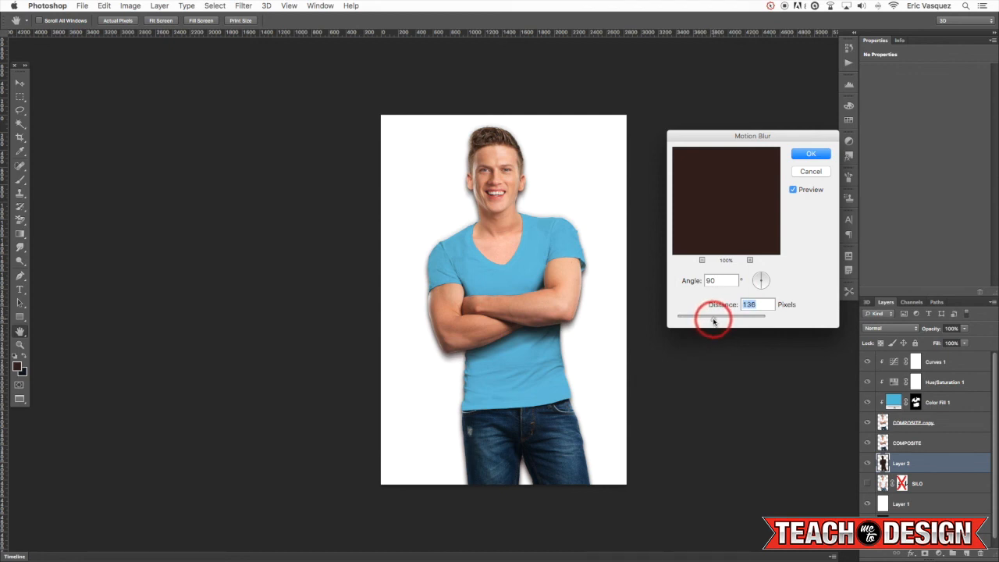
{"action": "left_click_drag", "start_coordinate": [715, 321], "coordinate": [718, 312]}
{"action": "left_click", "coordinate": [826, 152]}
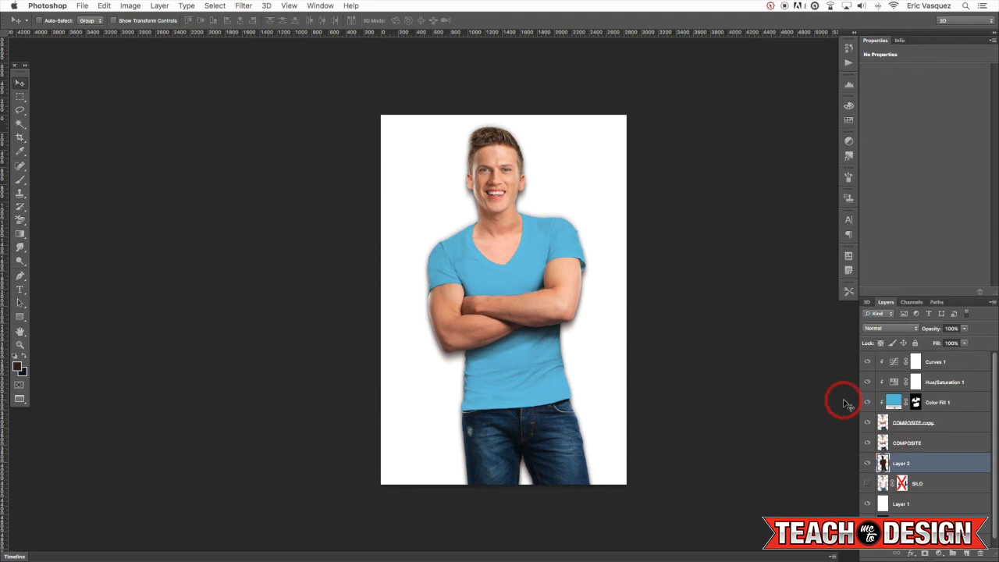
{"action": "left_click_drag", "start_coordinate": [540, 285], "coordinate": [554, 290]}
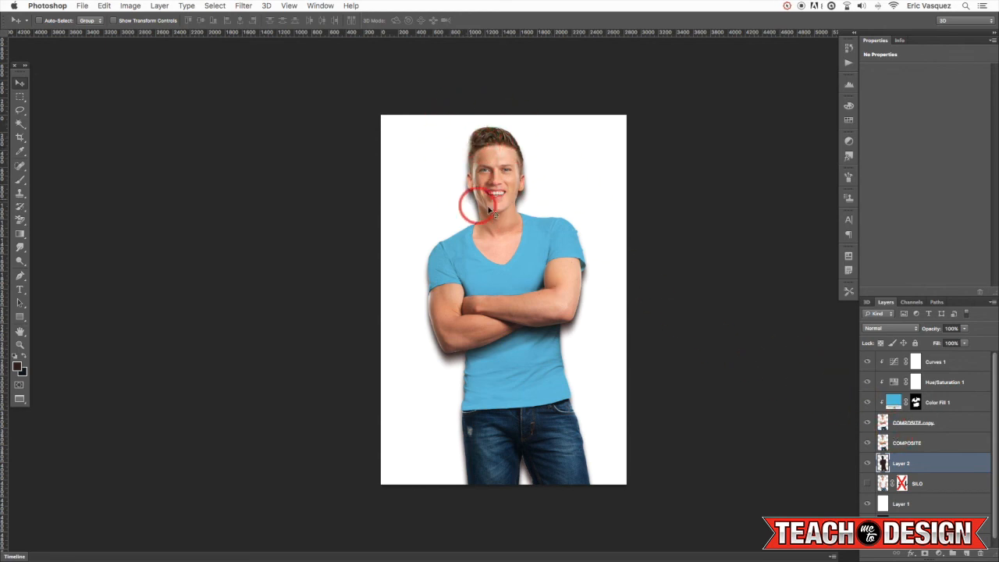
Add a layer mask to the shadow layer and fade the shadow around the head with a linear Foreground to Transparent black gradient
{"action": "left_click", "coordinate": [925, 553]}
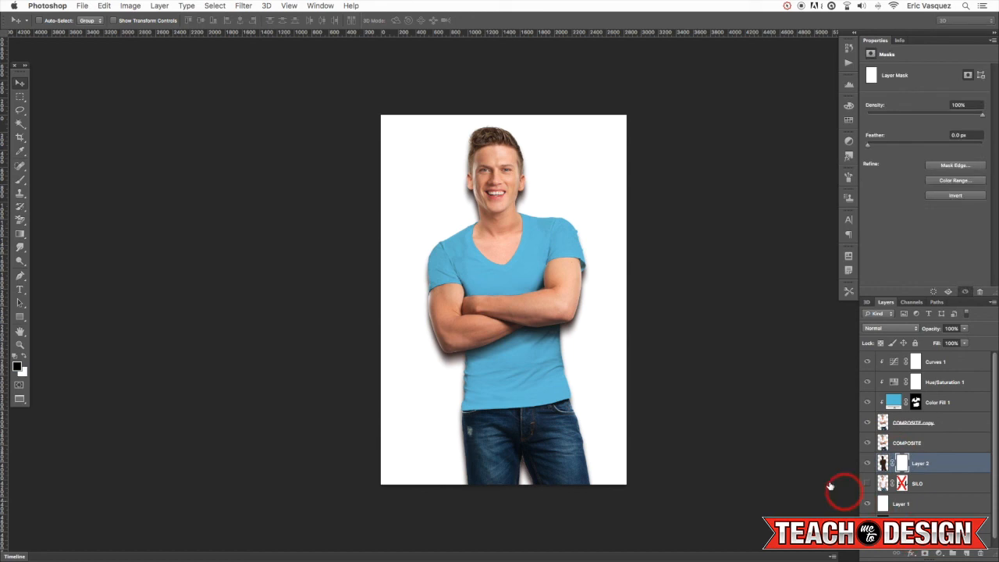
{"action": "key", "text": "g"}
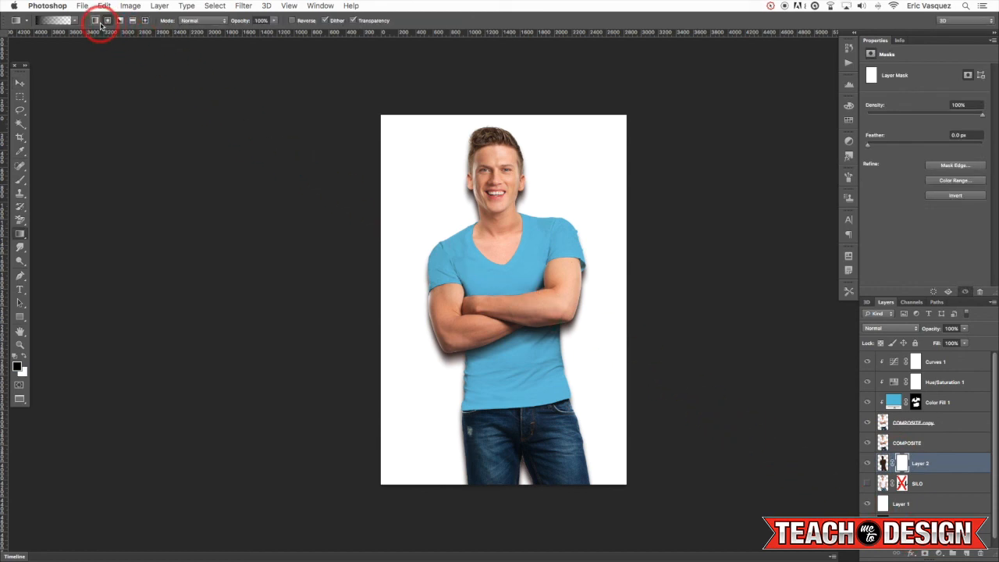
{"action": "left_click", "coordinate": [66, 22]}
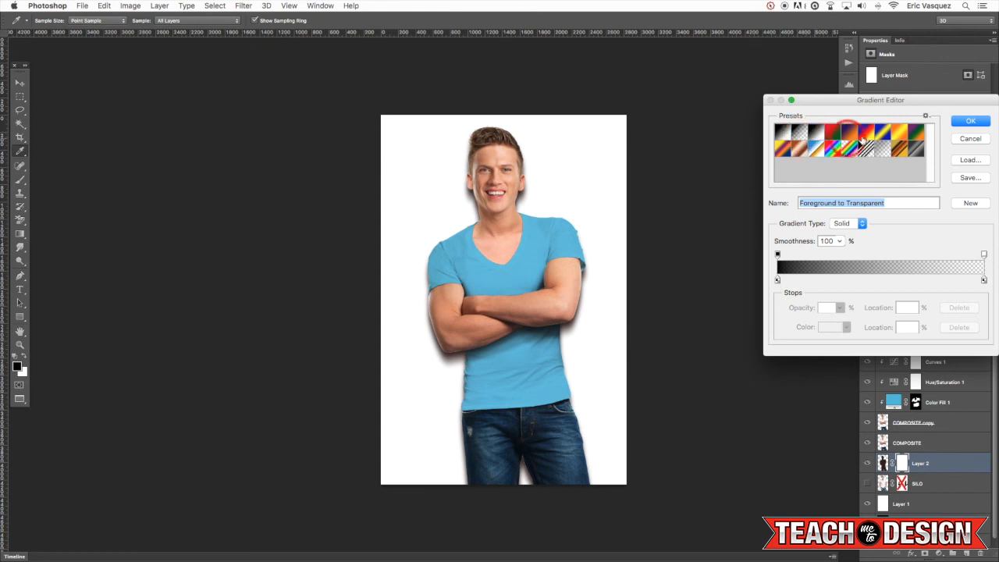
{"action": "left_click", "coordinate": [971, 122]}
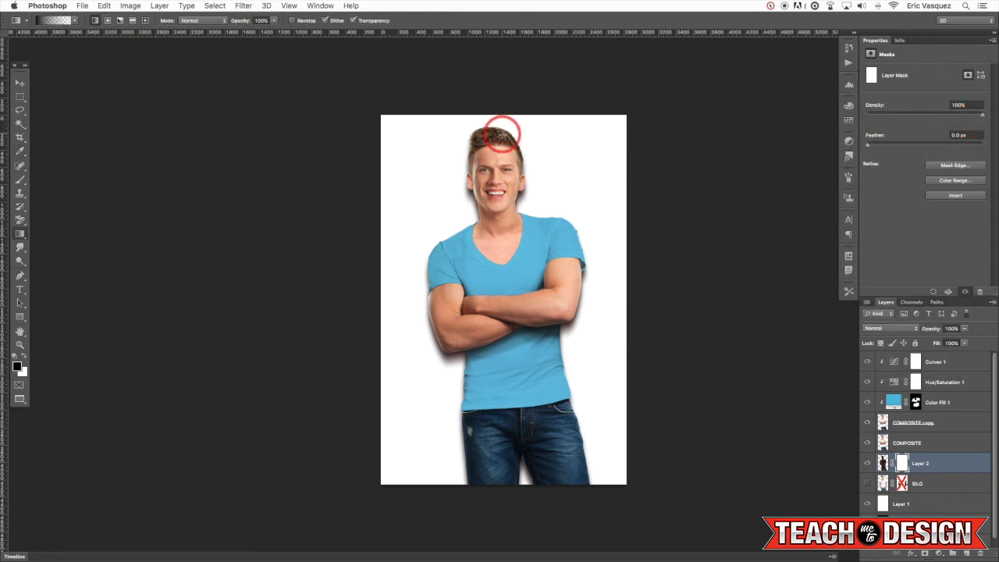
{"action": "left_click_drag", "start_coordinate": [500, 134], "coordinate": [504, 221]}
{"action": "key", "text": "ctrl+z"}
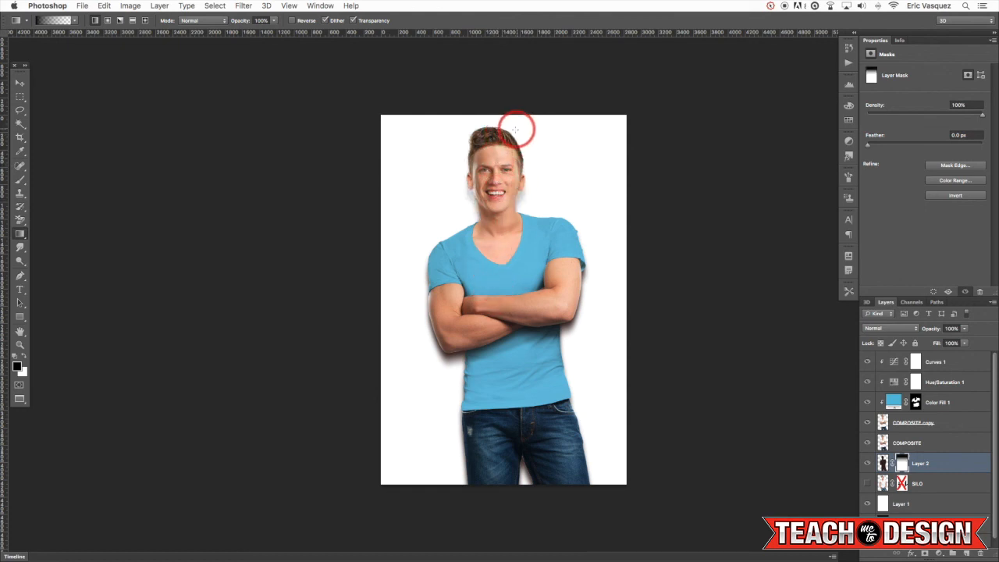
{"action": "key", "text": "v"}
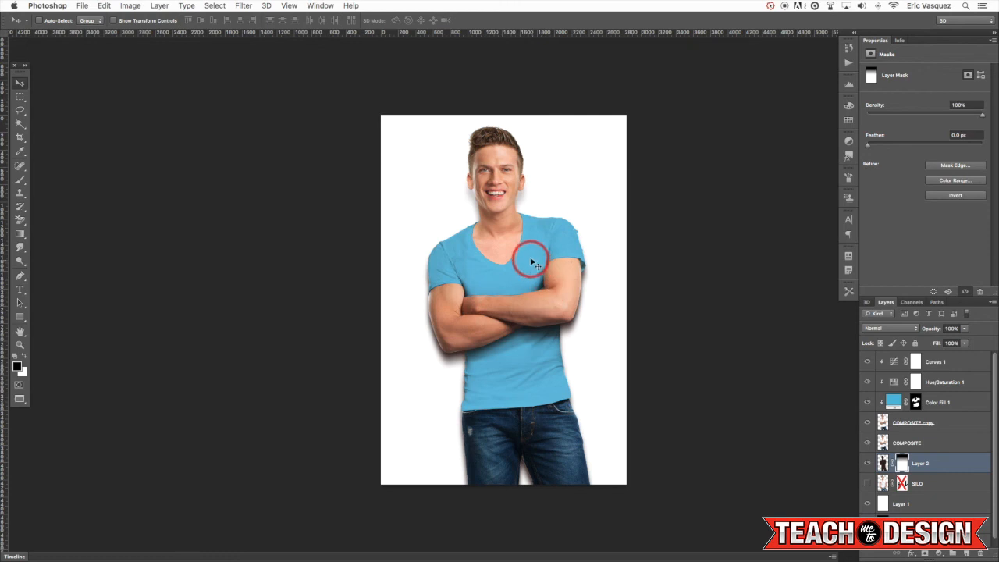
Soften the shadow along the man's sides by painting black at 20% brush opacity on the shadow layer's mask
{"action": "key", "text": "b"}
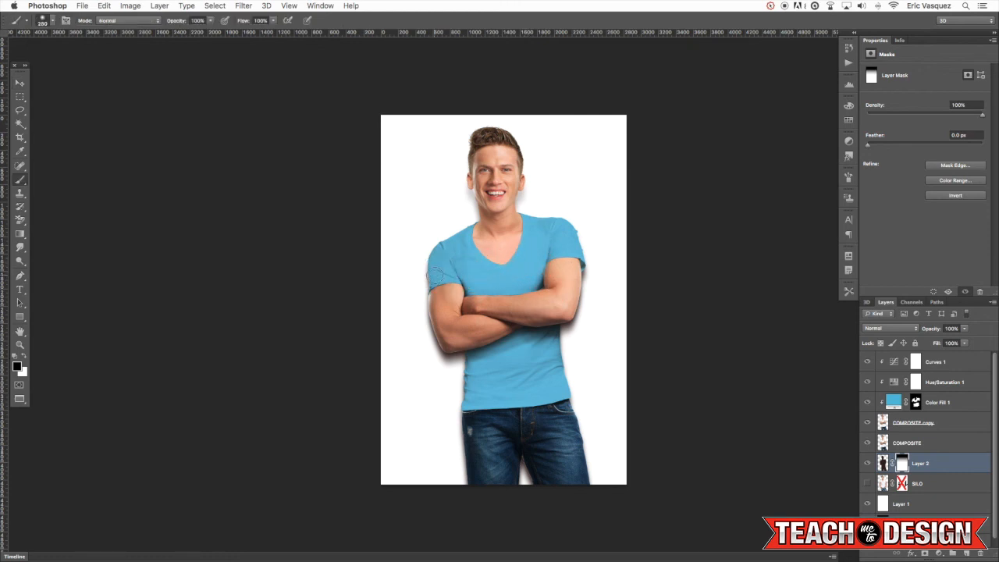
{"action": "key", "text": "2"}
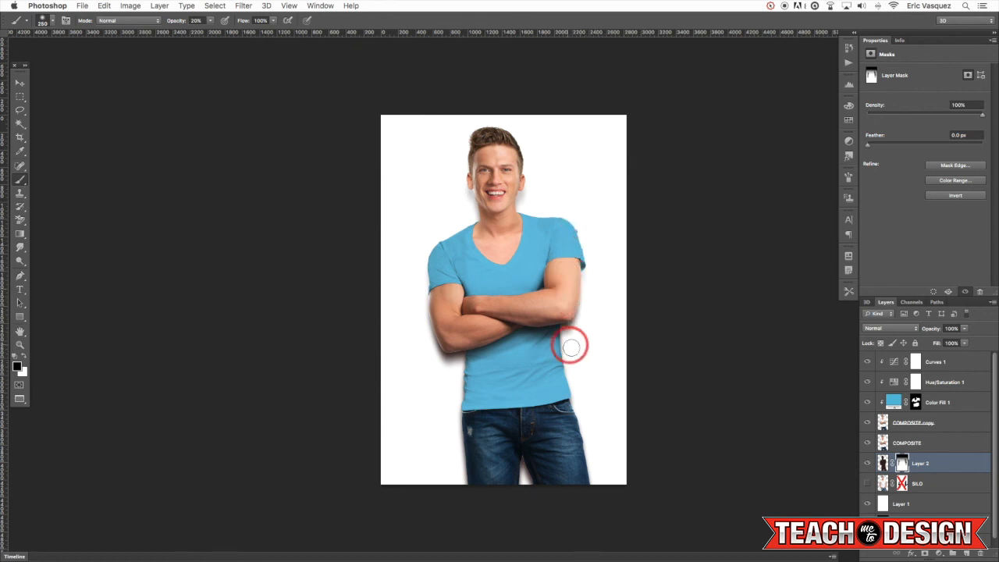
{"action": "left_click_drag", "start_coordinate": [453, 307], "coordinate": [450, 410]}
{"action": "key", "text": "super+z"}
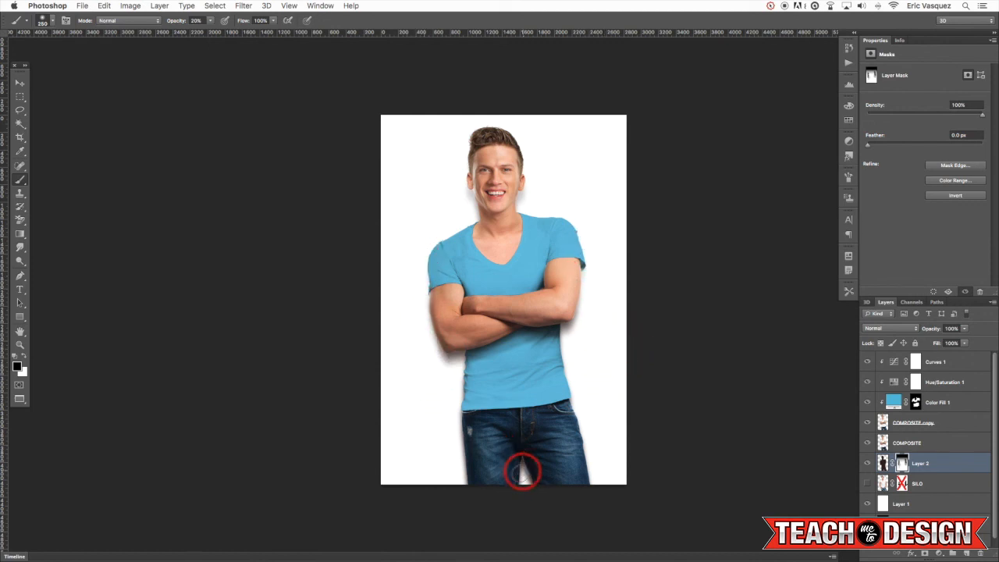
Try to move the shadow lower behind the man, and undo the move
{"action": "key", "text": "v"}
{"action": "key", "text": "super+equal"}
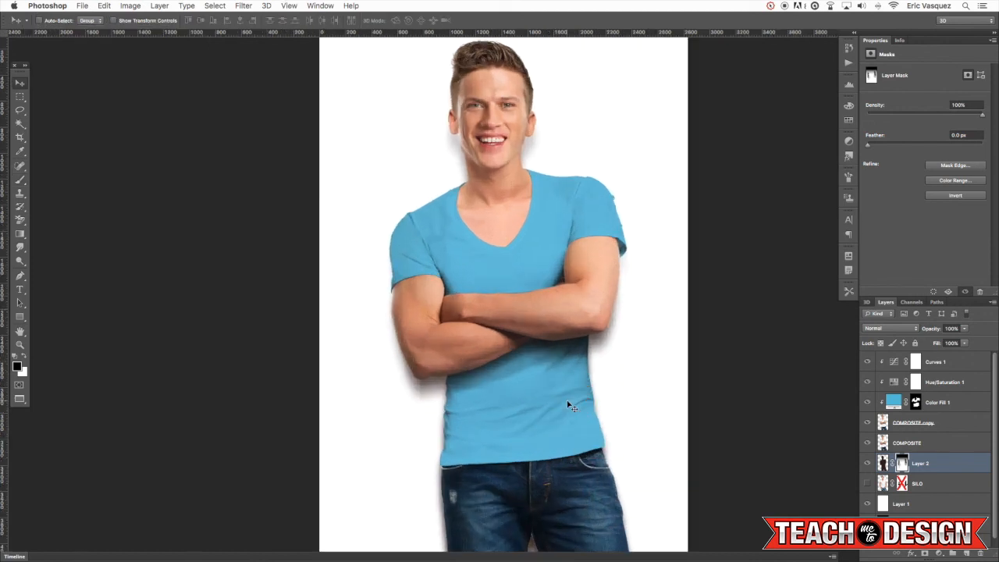
{"action": "left_click_drag", "start_coordinate": [651, 390], "coordinate": [652, 329]}
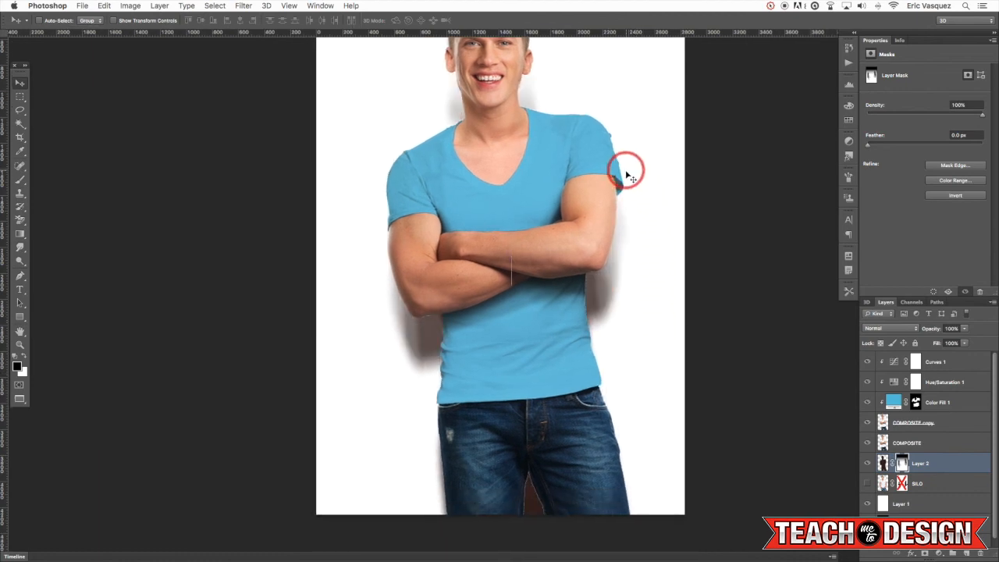
{"action": "key", "text": "super+z"}
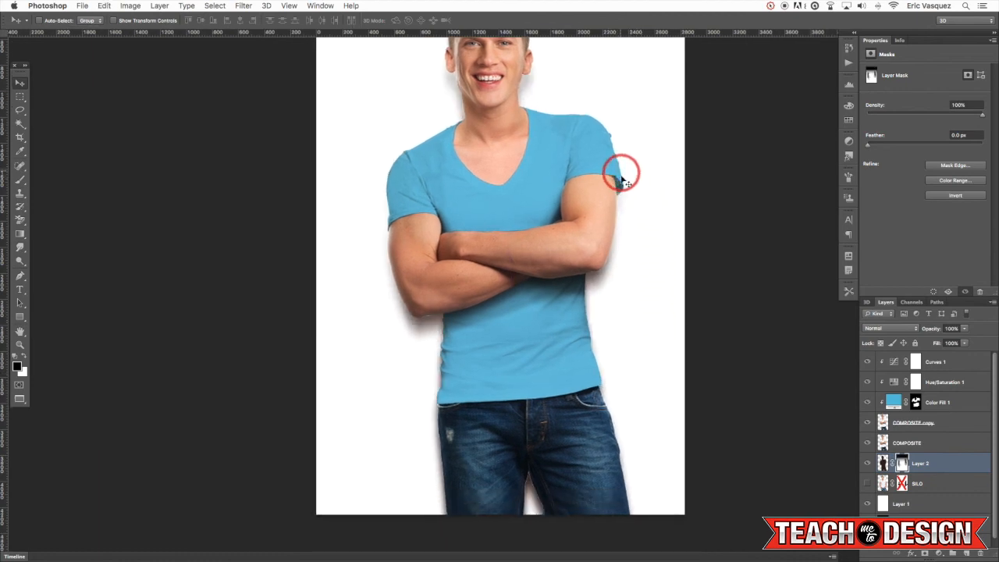
Load the outline of the COMPOSITE layer as a selection and contract it by 3 pixels
{"action": "key", "text": "b"}
{"action": "left_click_drag", "start_coordinate": [683, 419], "coordinate": [683, 402]}
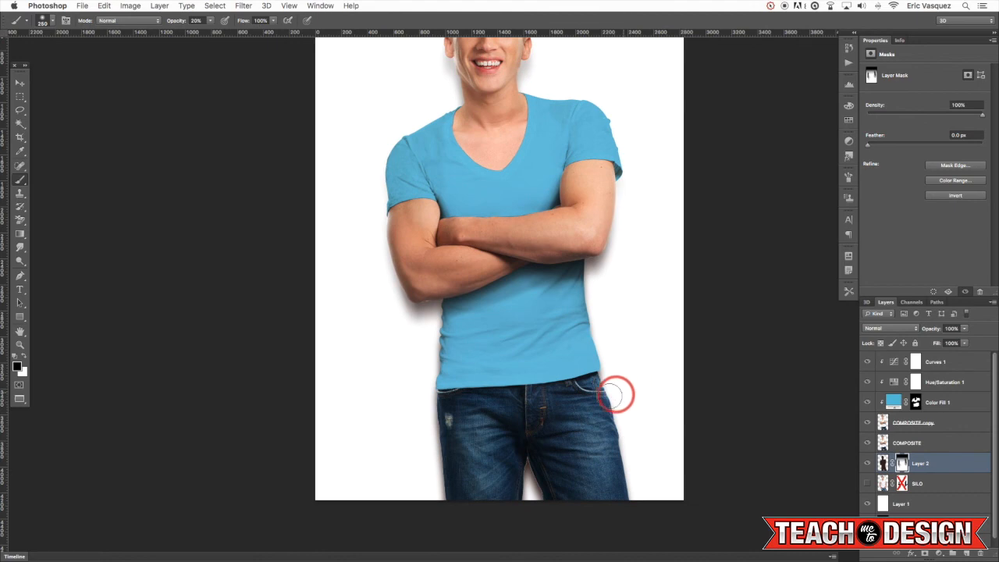
{"action": "key", "text": "v"}
{"action": "key", "text": "super+equal"}
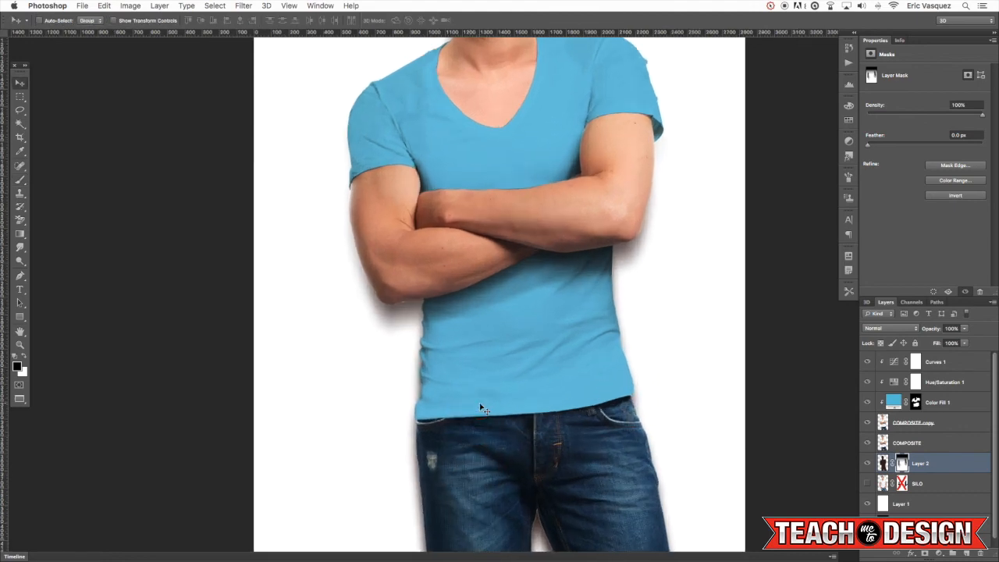
{"action": "left_click_drag", "start_coordinate": [601, 456], "coordinate": [585, 392]}
{"action": "left_click", "coordinate": [906, 439]}
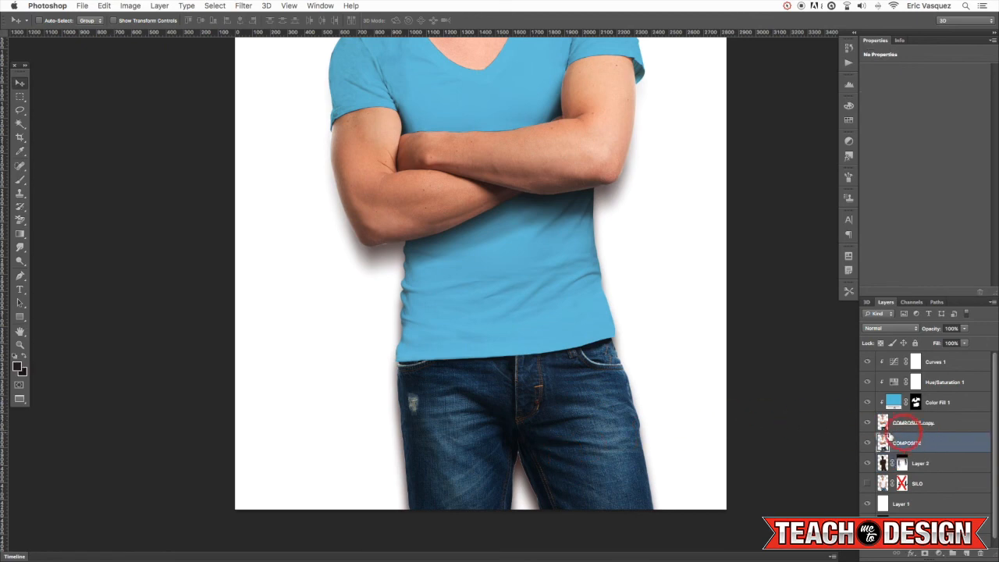
{"action": "left_click", "coordinate": [882, 443], "text": "super"}
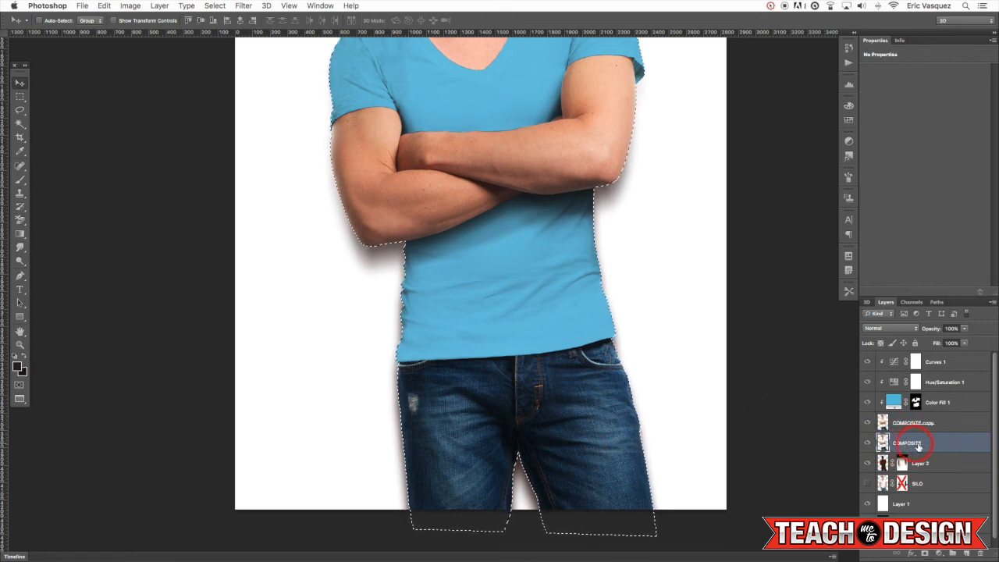
{"action": "left_click", "coordinate": [214, 6]}
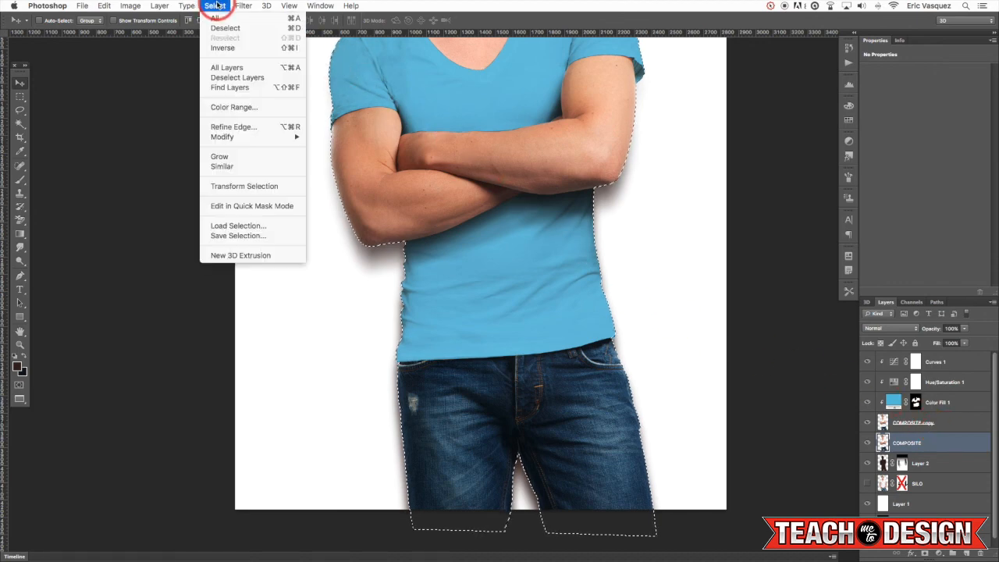
{"action": "mouse_move", "coordinate": [234, 138]}
{"action": "left_click", "coordinate": [355, 167]}
{"action": "type", "text": "3"}
{"action": "key", "text": "Return"}
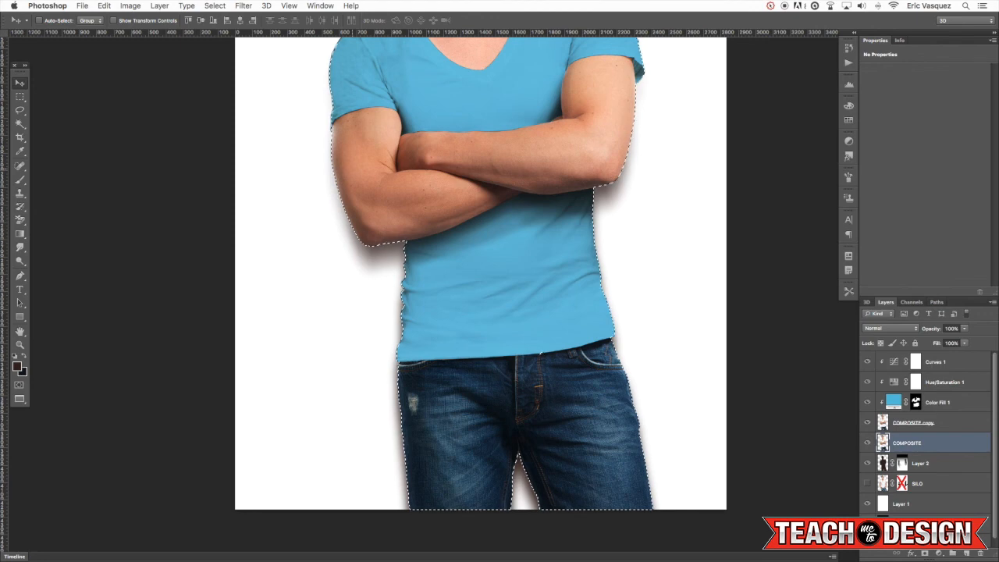
Mask the COMPOSITE layer with the contracted selection, and reload that mask's outline to mask the COMPOSITE copy layer the same way
{"action": "left_click", "coordinate": [938, 516]}
{"action": "left_click", "coordinate": [926, 553]}
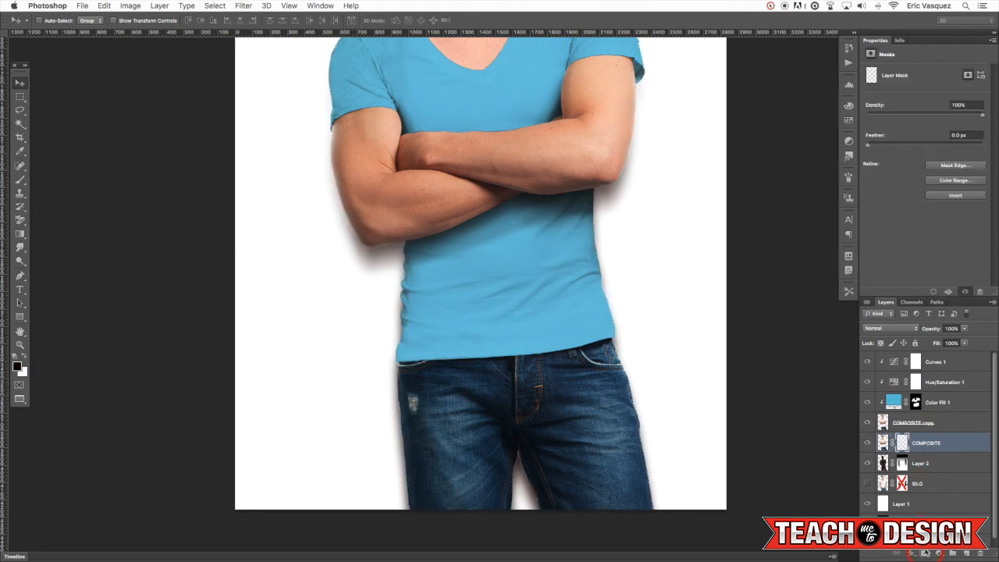
{"action": "left_click", "coordinate": [903, 447], "text": "super"}
{"action": "left_click", "coordinate": [915, 424]}
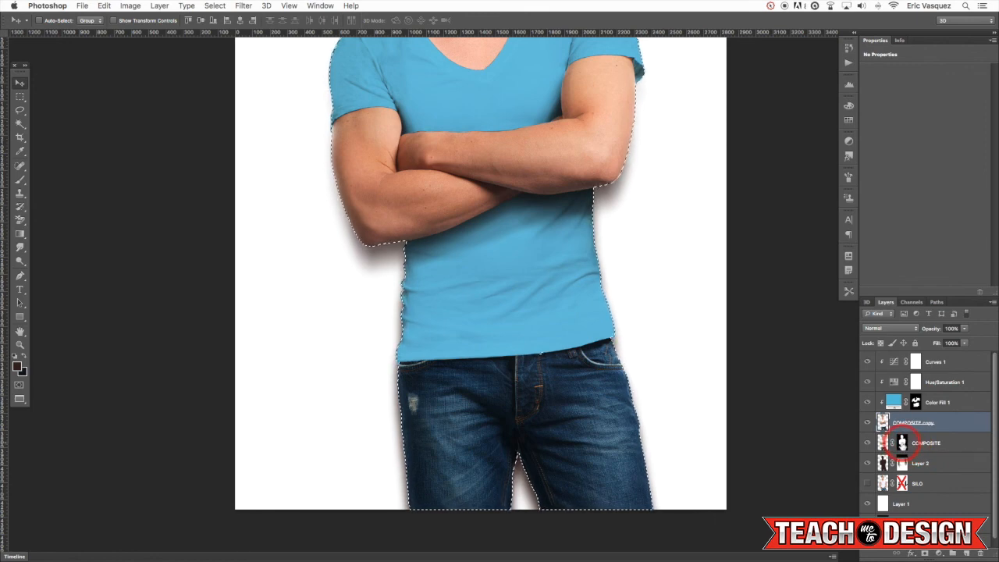
{"action": "left_click", "coordinate": [926, 554]}
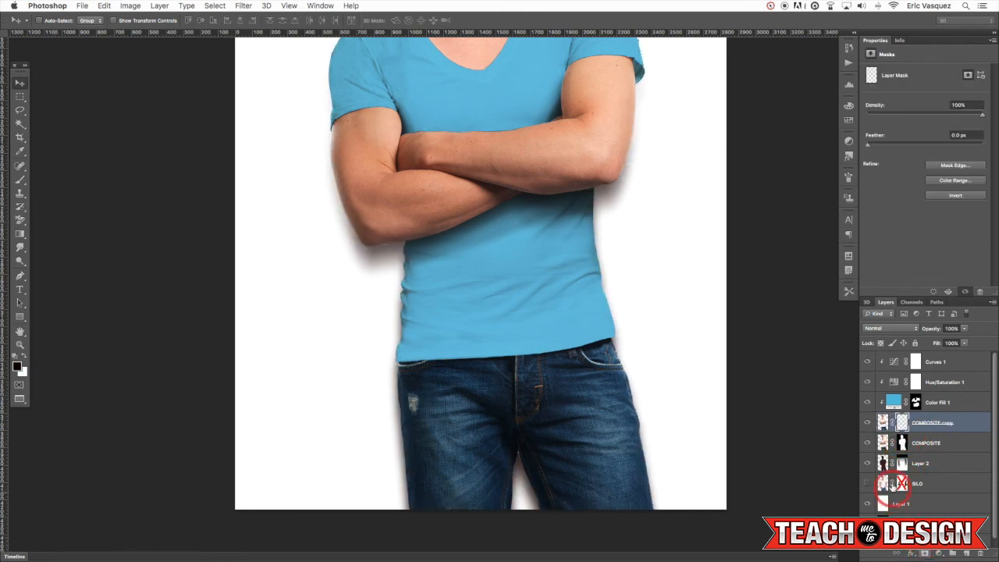
Paint out the white sliver at the crotch gap on the COMPOSITE and COMPOSITE copy masks with a tiny black brush
{"action": "key", "text": "super+plus"}
{"action": "key", "text": "super+plus"}
{"action": "key", "text": "super+plus"}
{"action": "key", "text": "super+plus"}
{"action": "key", "text": "super+plus"}
{"action": "key", "text": "super+plus"}
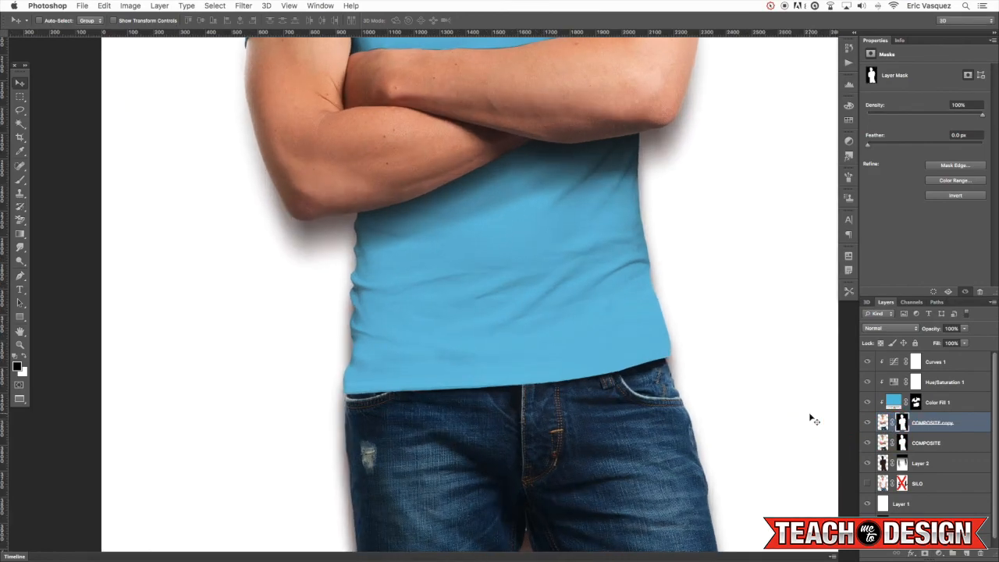
{"action": "scroll", "coordinate": [603, 293], "scroll_direction": "down", "scroll_amount": 5}
{"action": "key", "text": "b"}
{"action": "key", "text": "bracketleft"}
{"action": "key", "text": "bracketleft"}
{"action": "key", "text": "bracketleft"}
{"action": "key", "text": "bracketleft"}
{"action": "key", "text": "bracketleft"}
{"action": "key", "text": "bracketleft"}
{"action": "key", "text": "bracketleft"}
{"action": "key", "text": "bracketleft"}
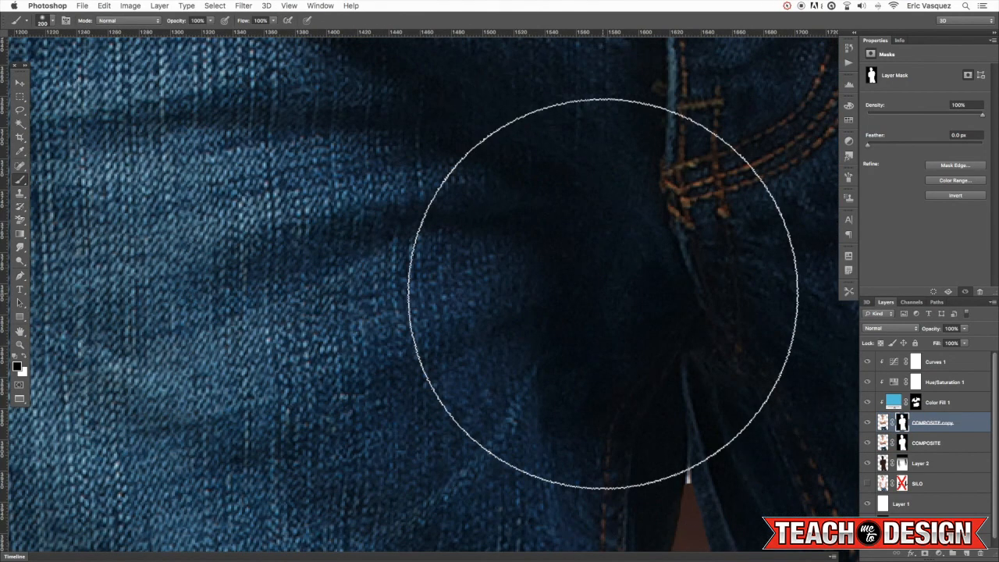
{"action": "key", "text": "bracketleft"}
{"action": "key", "text": "bracketleft"}
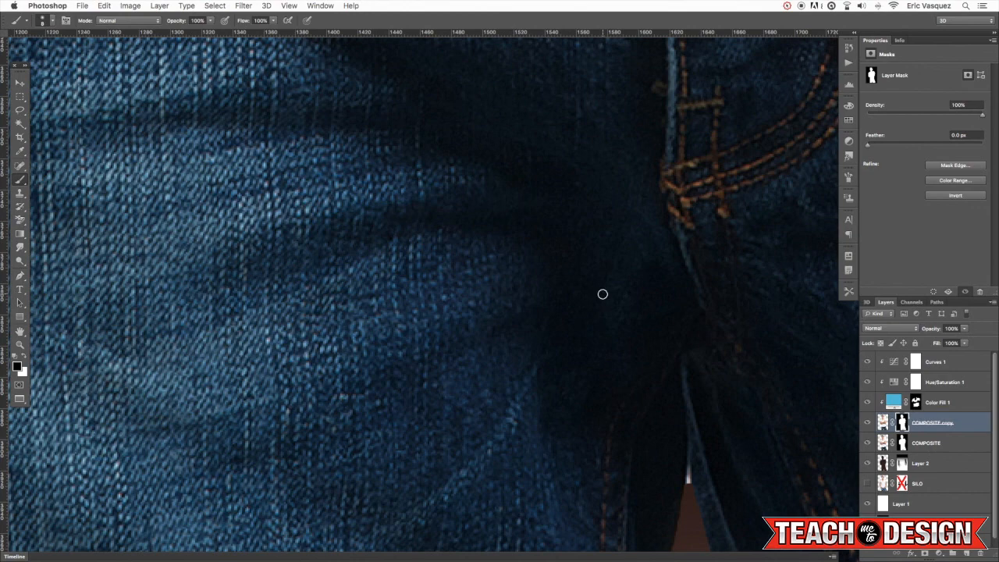
{"action": "mouse_move", "coordinate": [713, 415]}
{"action": "left_mouse_down"}
{"action": "mouse_move", "coordinate": [624, 267]}
{"action": "mouse_move", "coordinate": [607, 206]}
{"action": "mouse_move", "coordinate": [601, 226]}
{"action": "left_mouse_up"}
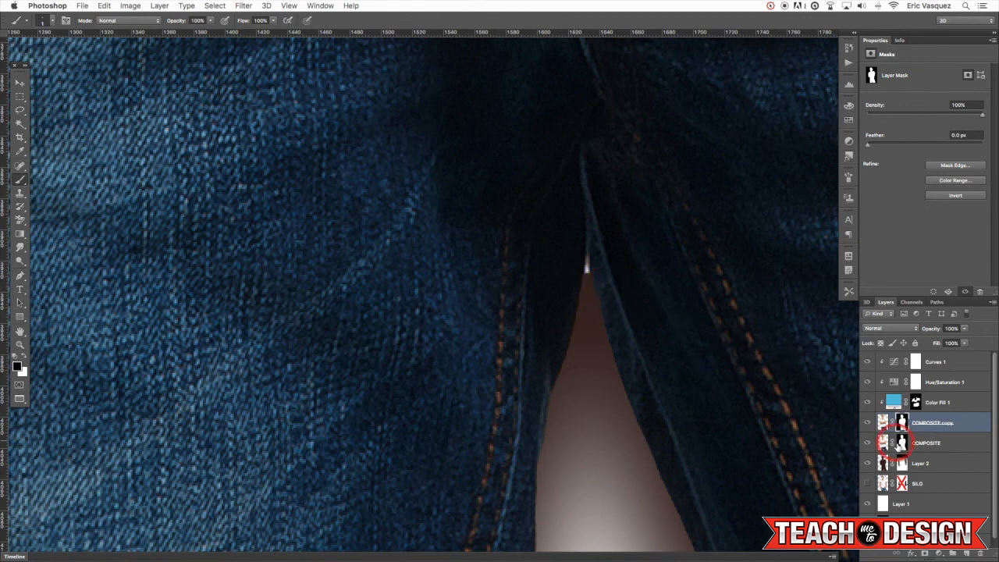
{"action": "left_click", "coordinate": [893, 442]}
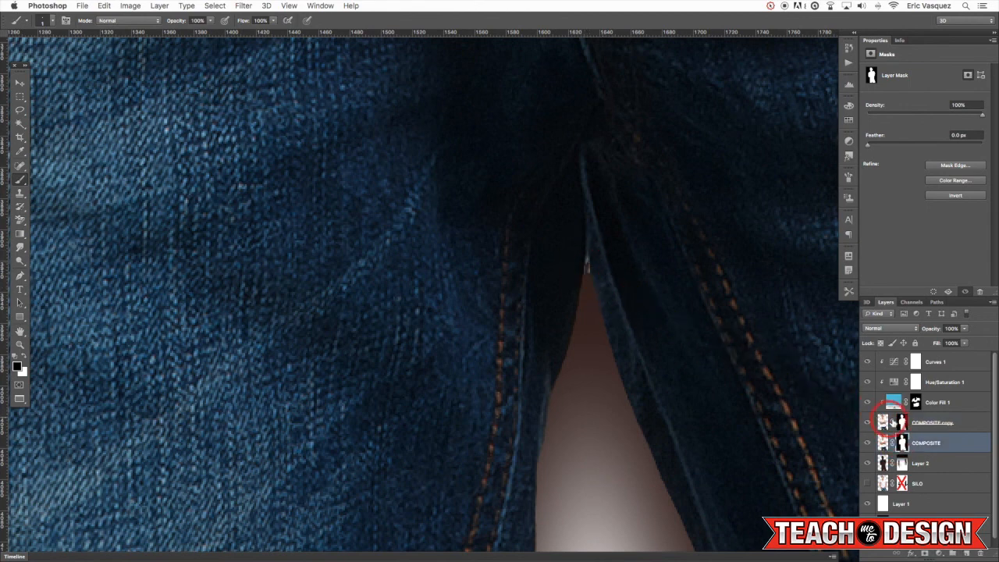
{"action": "left_click", "coordinate": [876, 421]}
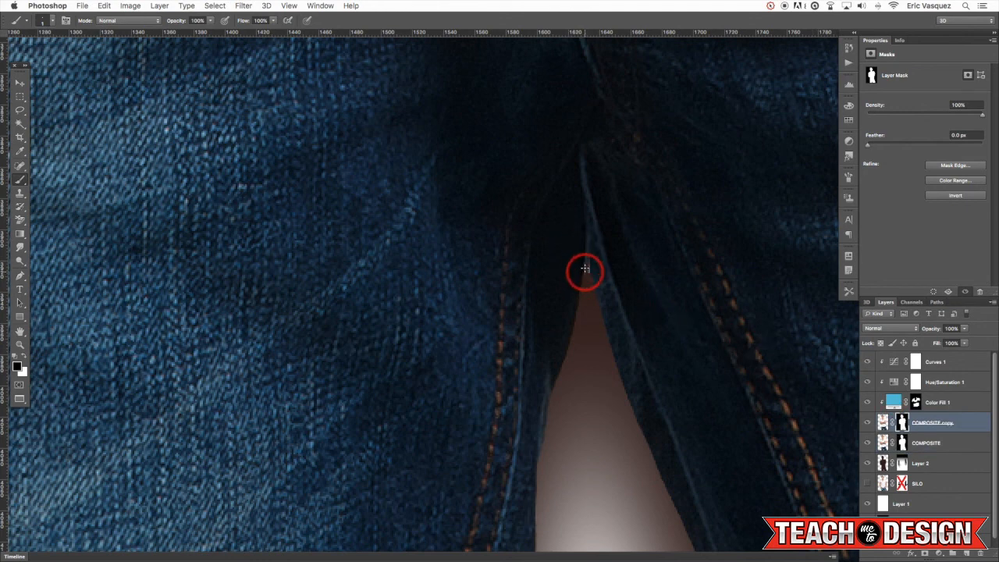
{"action": "mouse_move", "coordinate": [587, 268]}
{"action": "left_mouse_down"}
{"action": "mouse_move", "coordinate": [580, 263]}
{"action": "mouse_move", "coordinate": [582, 336]}
{"action": "mouse_move", "coordinate": [569, 296]}
{"action": "left_mouse_up"}
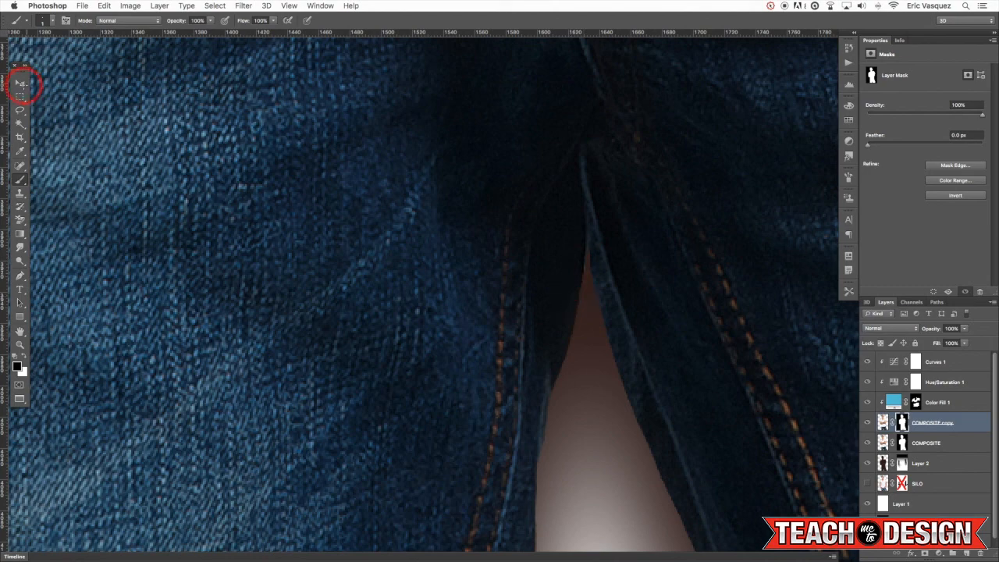
{"action": "left_click", "coordinate": [20, 82]}
{"action": "key", "text": "super+0"}
Group the layers from Curves 1 down through Layer 2 and name the group COMPOSITE
{"action": "left_click", "coordinate": [915, 366]}
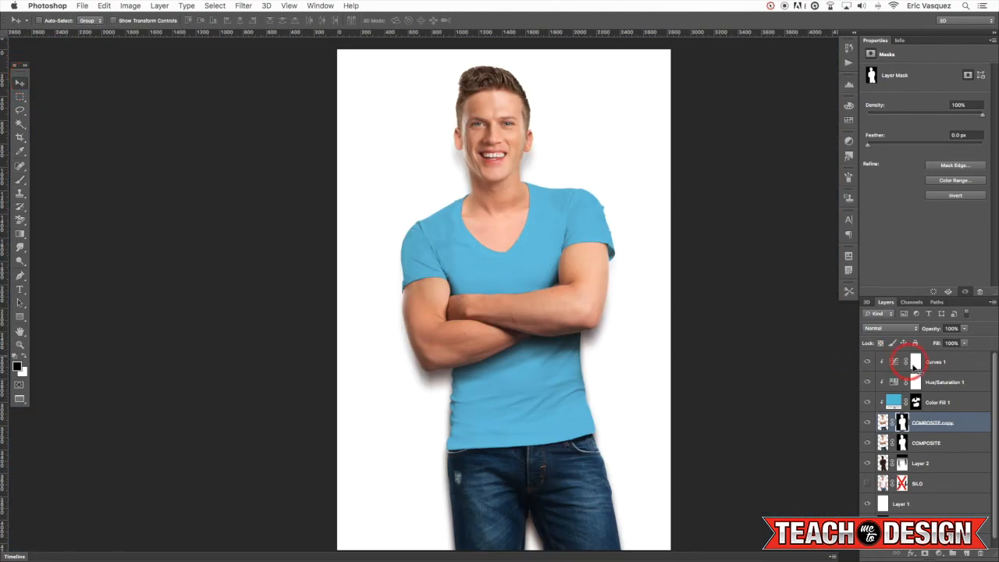
{"action": "left_click", "coordinate": [961, 359]}
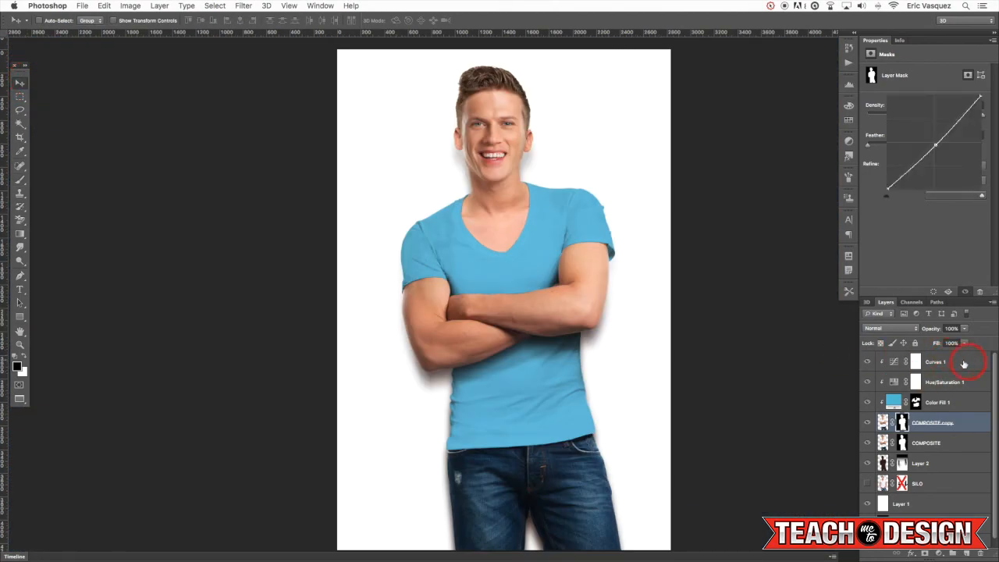
{"action": "left_click", "coordinate": [949, 467], "text": "shift"}
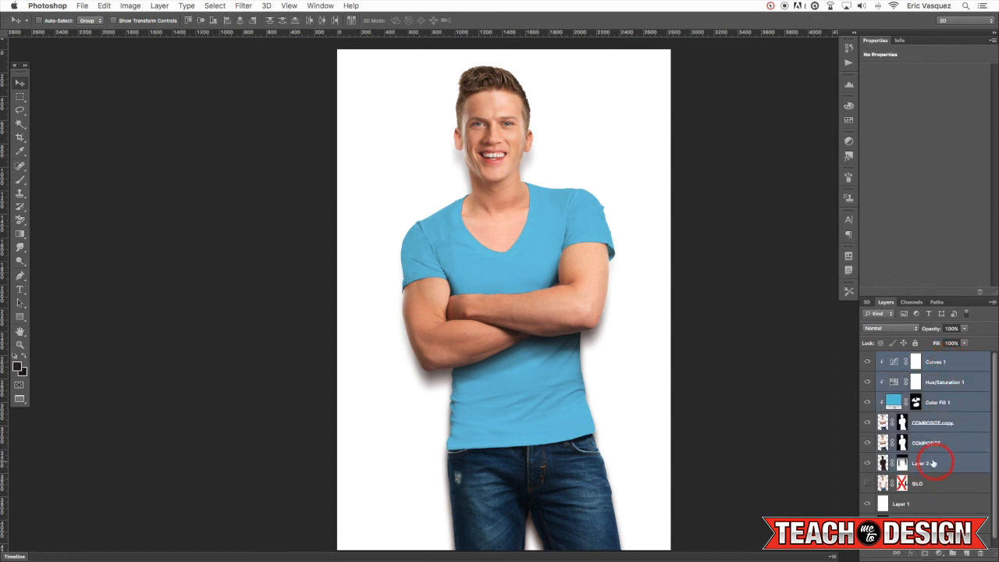
{"action": "key", "text": "super+g"}
{"action": "double_click", "coordinate": [904, 359]}
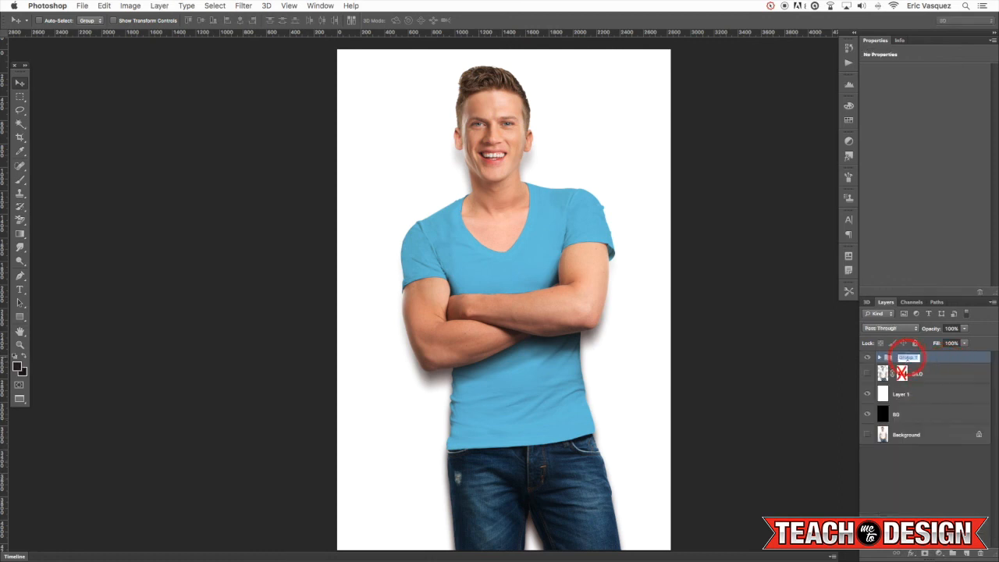
{"action": "type", "text": "COMPOSE"}
{"action": "key", "text": "Return"}
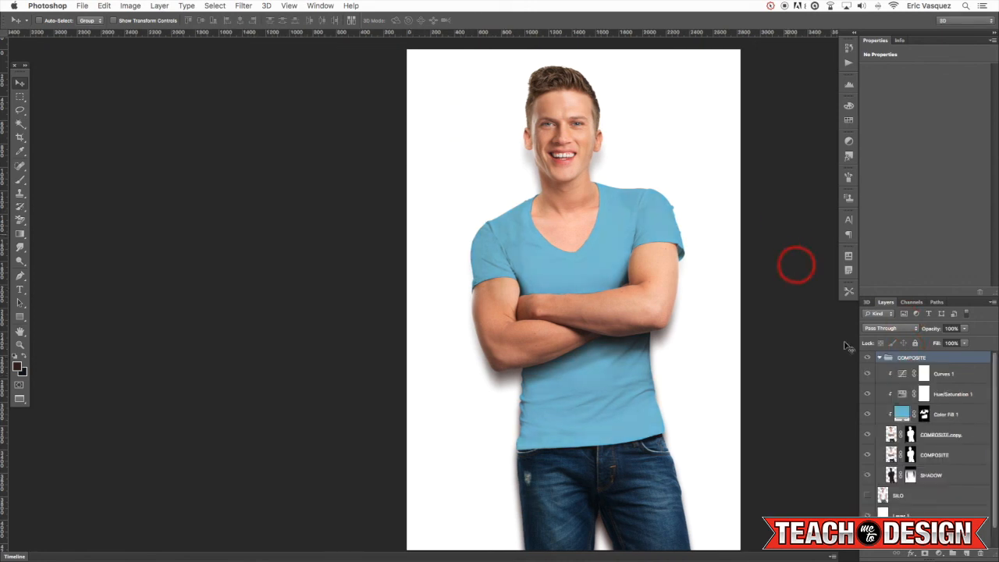
Set the SHADOW layer's opacity to 80%
{"action": "left_click", "coordinate": [956, 478]}
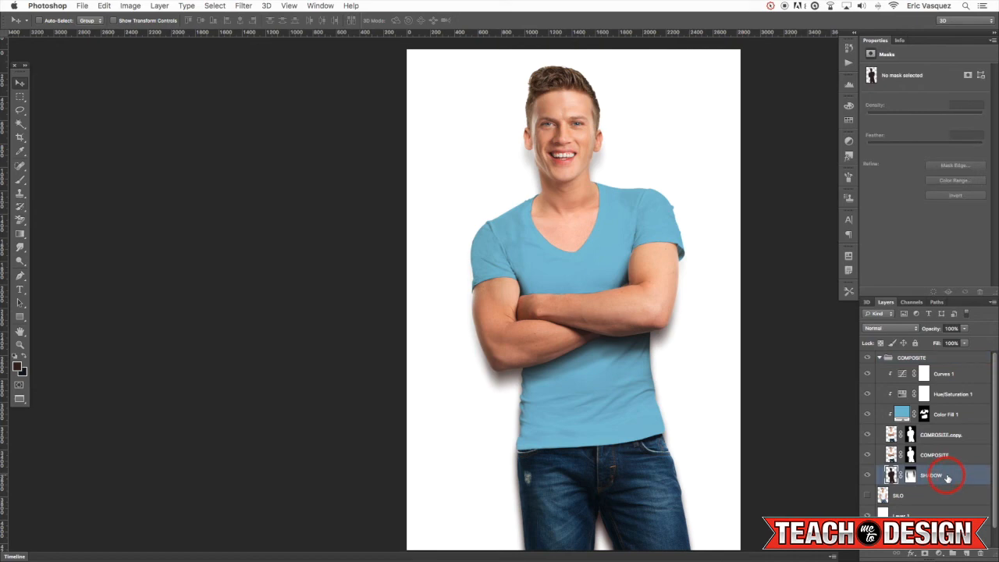
{"action": "key", "text": "8"}
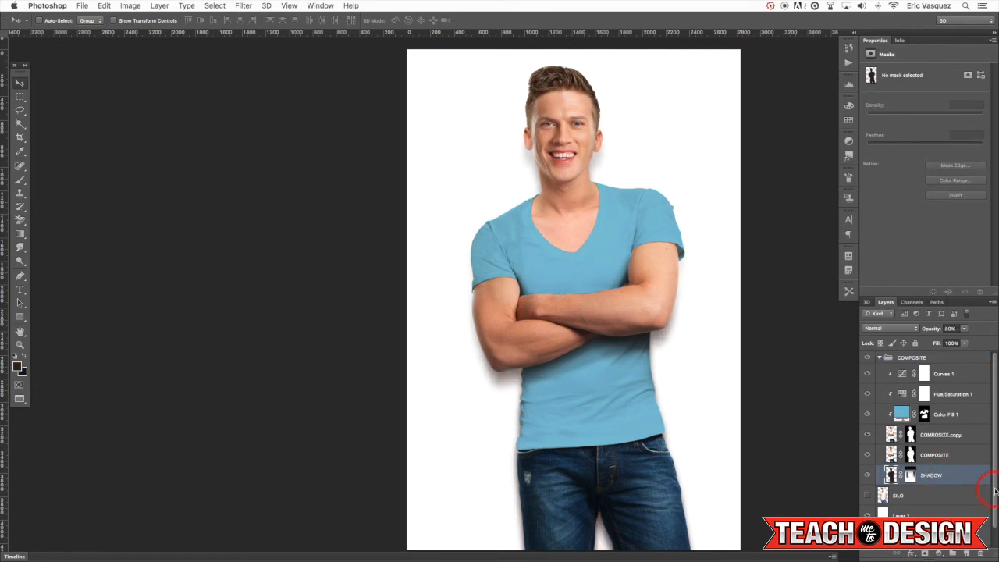
Rename the white Layer 1 to BACKGROUND, move it into the COMPOSITE group and collapse the group
{"action": "scroll", "coordinate": [936, 475], "scroll_direction": "down", "scroll_amount": 1}
{"action": "left_click", "coordinate": [903, 498]}
{"action": "double_click", "coordinate": [903, 498]}
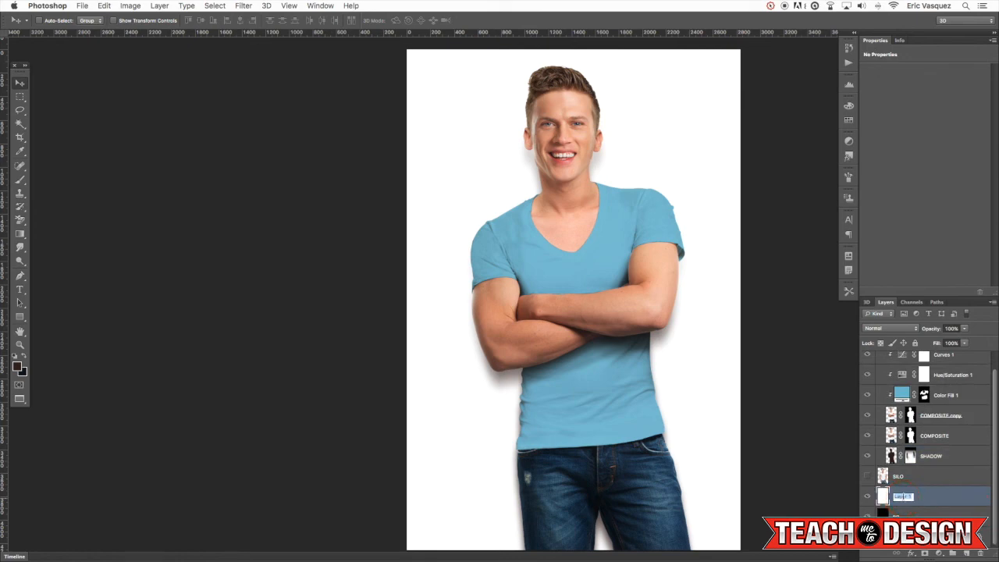
{"action": "type", "text": "BACKGROUND"}
{"action": "key", "text": "Return"}
{"action": "left_click_drag", "start_coordinate": [911, 502], "coordinate": [981, 368]}
{"action": "left_click", "coordinate": [881, 358]}
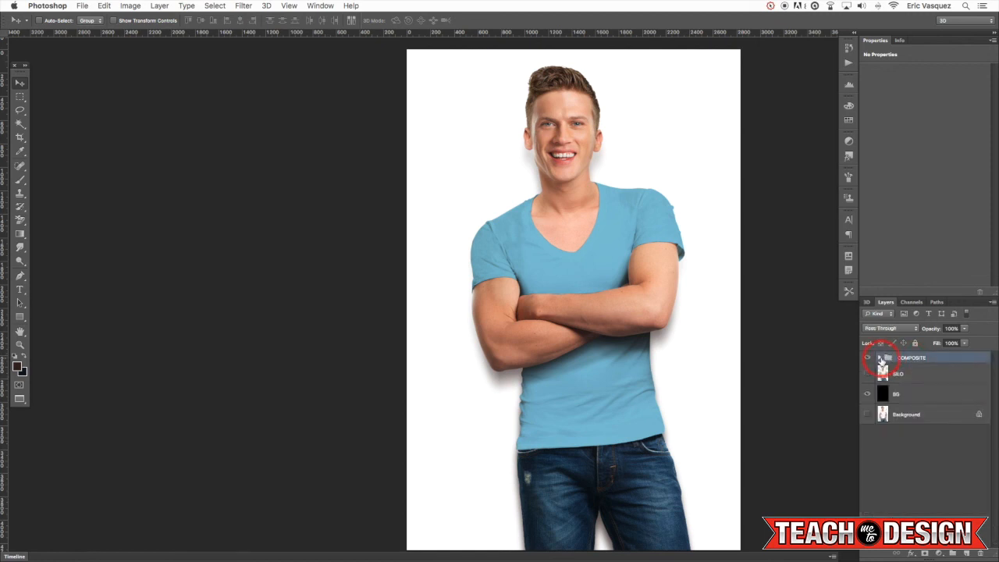
Delete the unused SILO and BG layers
{"action": "left_click", "coordinate": [914, 373]}
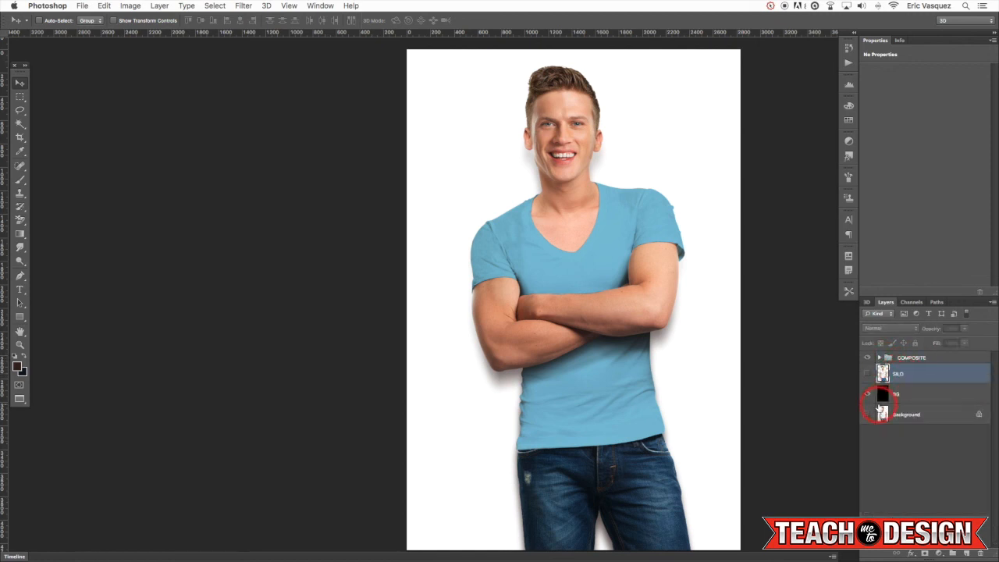
{"action": "left_click", "coordinate": [917, 393], "text": "shift"}
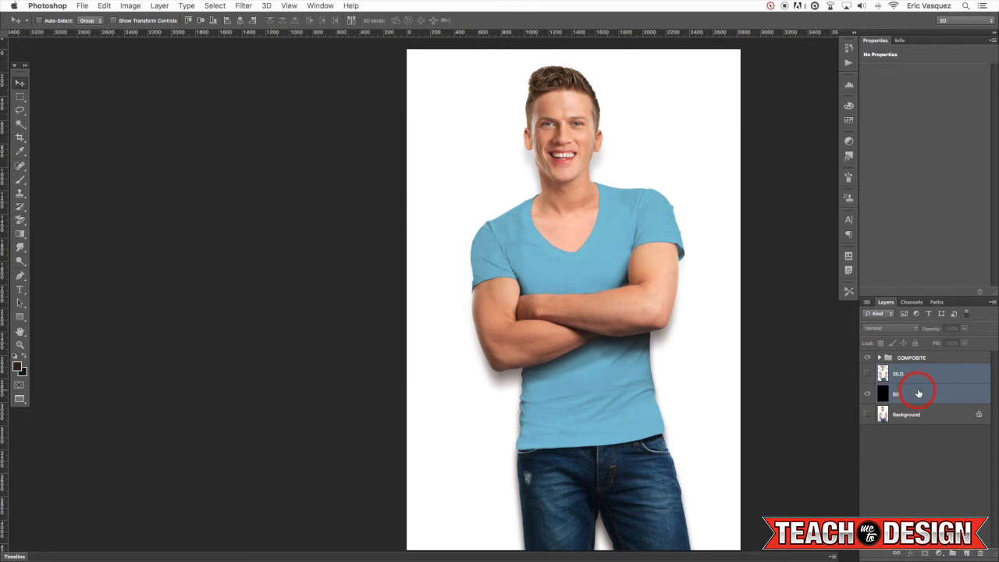
{"action": "key", "text": "Delete"}
Make the original photo's Background layer visible and rename it ORIGINAL
{"action": "left_click", "coordinate": [867, 374]}
{"action": "double_click", "coordinate": [905, 374]}
{"action": "type", "text": "ORIGINAL"}
{"action": "key", "text": "Return"}
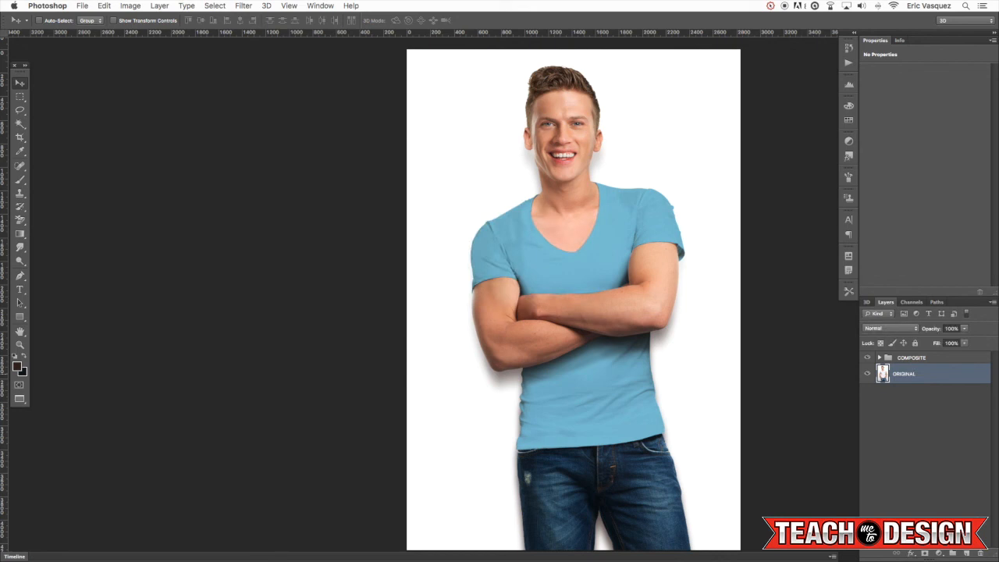
Toggle the COMPOSITE group's visibility to compare the finished composite with the original photo
{"action": "left_click", "coordinate": [869, 360]}
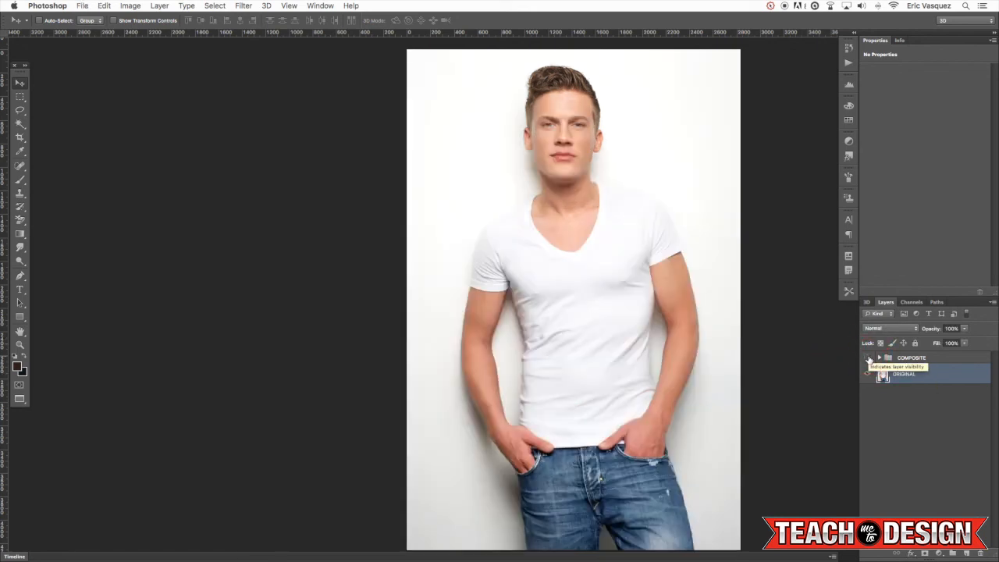
{"action": "left_click", "coordinate": [869, 359]}
{"action": "left_click", "coordinate": [868, 359]}
{"action": "left_click", "coordinate": [869, 359]}
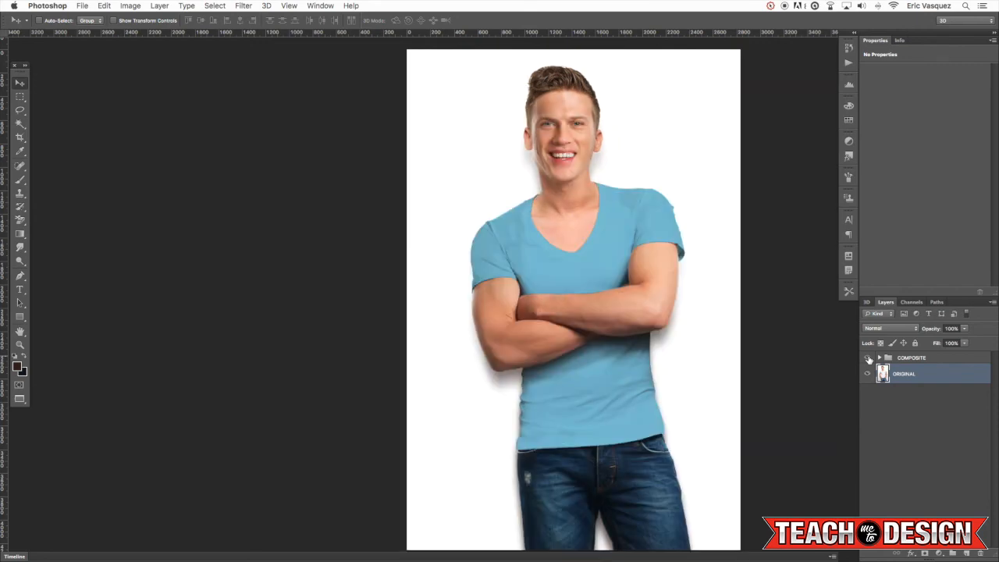
{"action": "left_click", "coordinate": [869, 359]}
{"action": "left_click", "coordinate": [868, 359]}
{"action": "left_click_drag", "start_coordinate": [735, 332], "coordinate": [722, 331]}
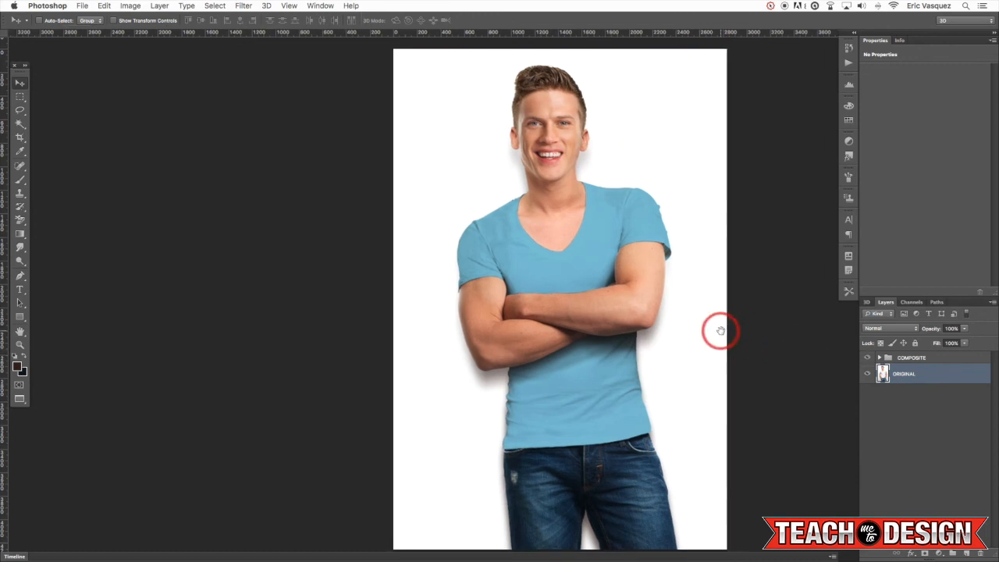
{"action": "left_click", "coordinate": [868, 359]}
{"action": "left_click", "coordinate": [868, 359]}
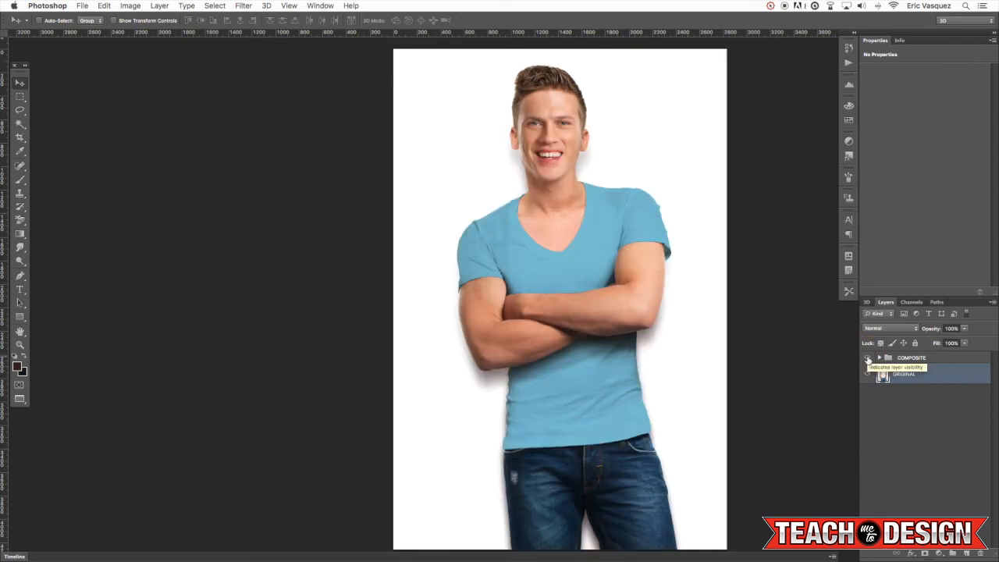